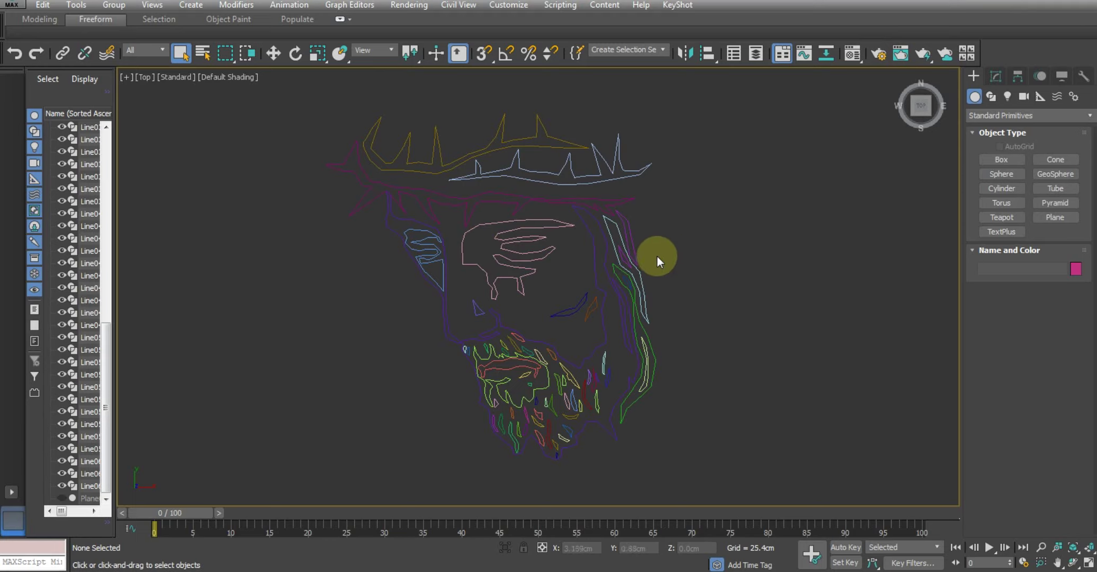
- Select the crown-of-thorns line Line001 with Move active and reveal its Geometry rollout in Modify
left_click(367, 200)
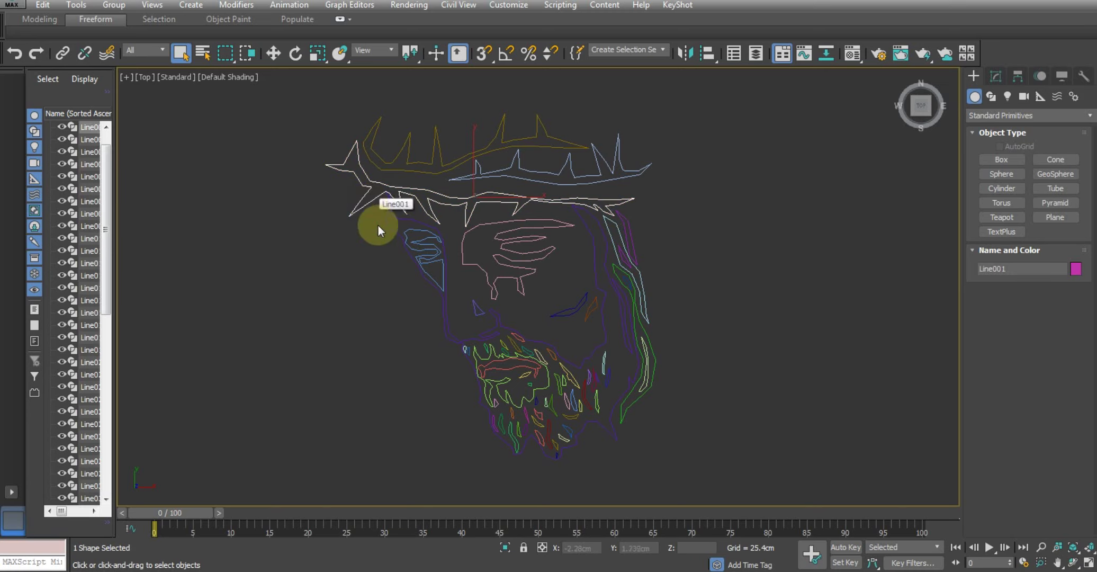
key("w")
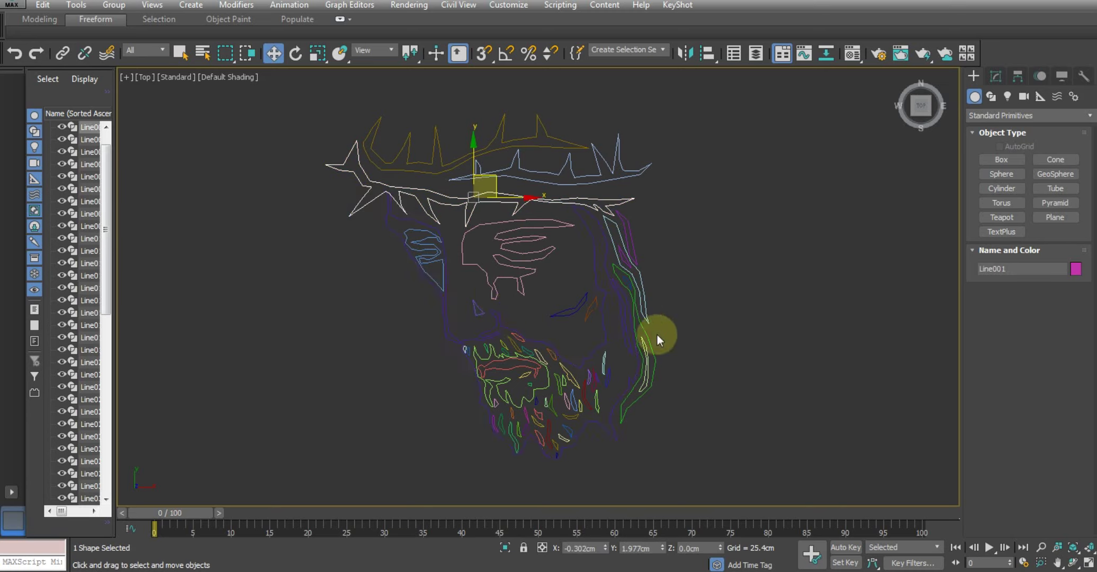
left_click(995, 77)
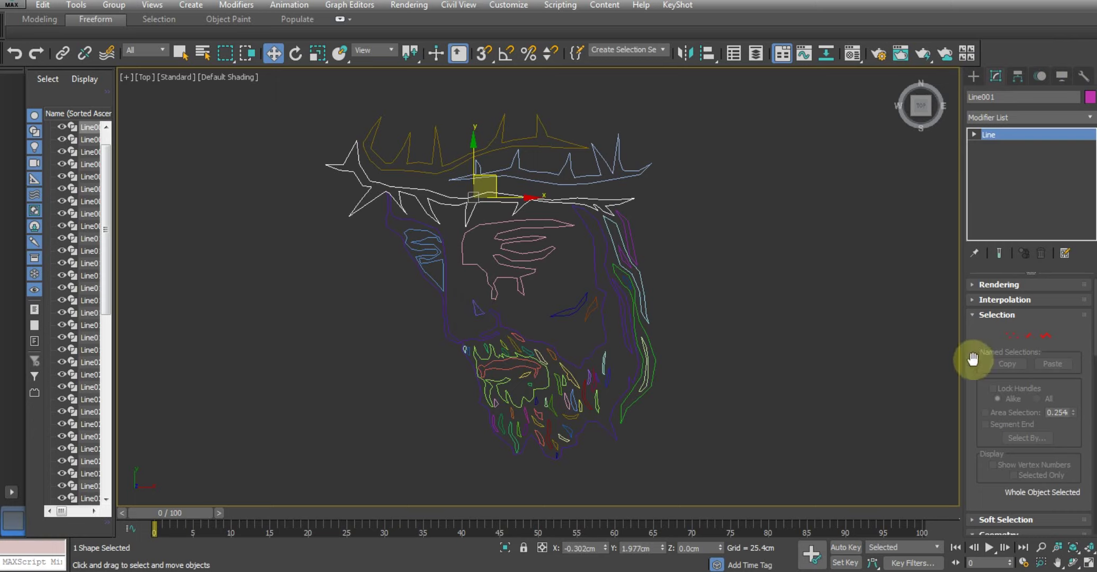
left_click_drag(973, 359, 971, 331)
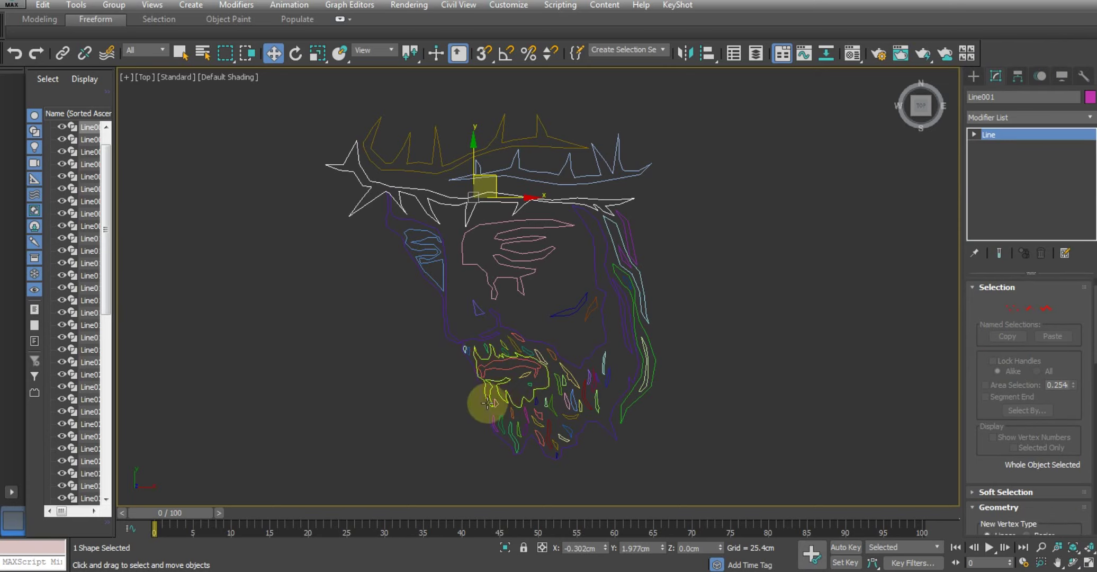
scroll(981, 476, "down", 2)
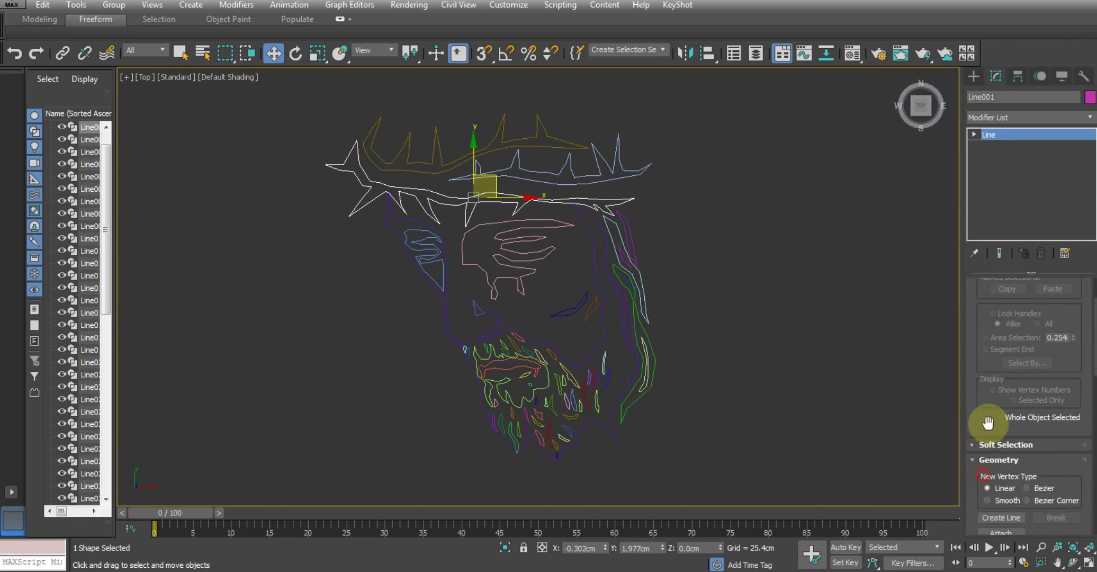
scroll(982, 413, "down", 3)
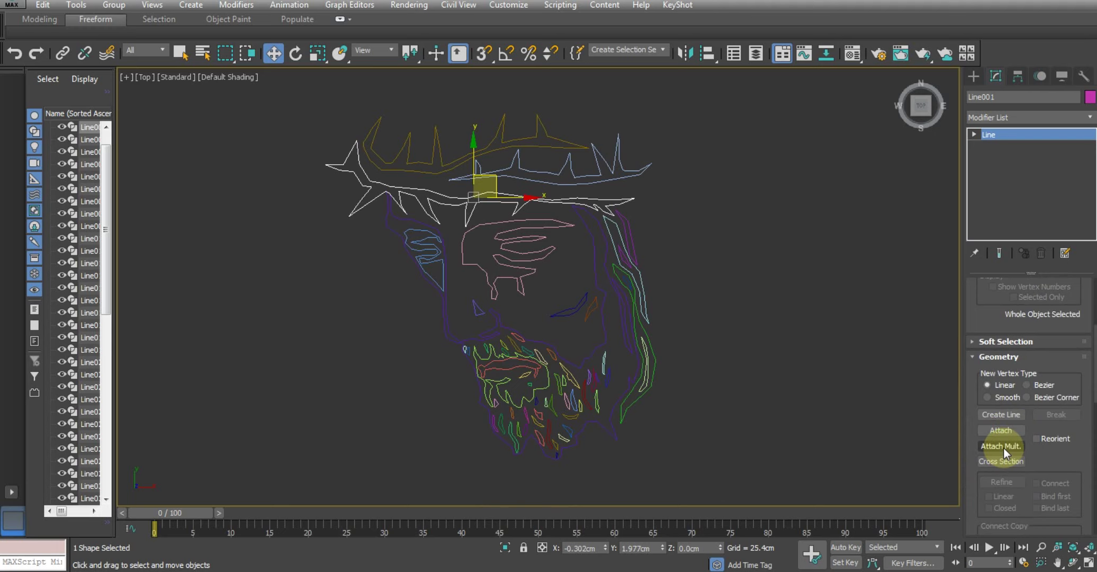
- Attach every other listed line into Line001 via Attach Mult. with all lines selected
left_click(1004, 447)
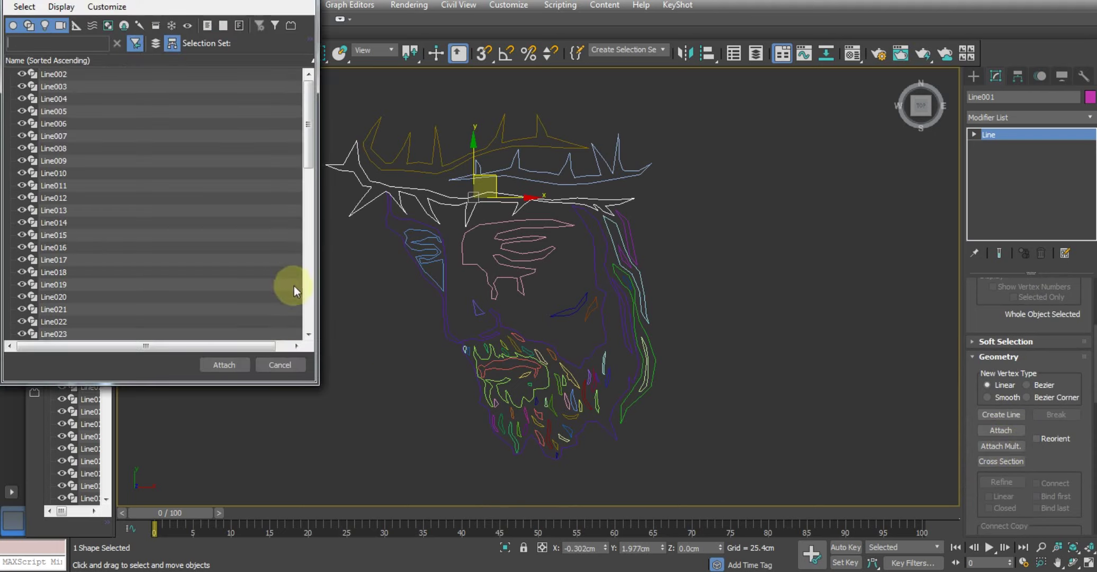
left_click(61, 91)
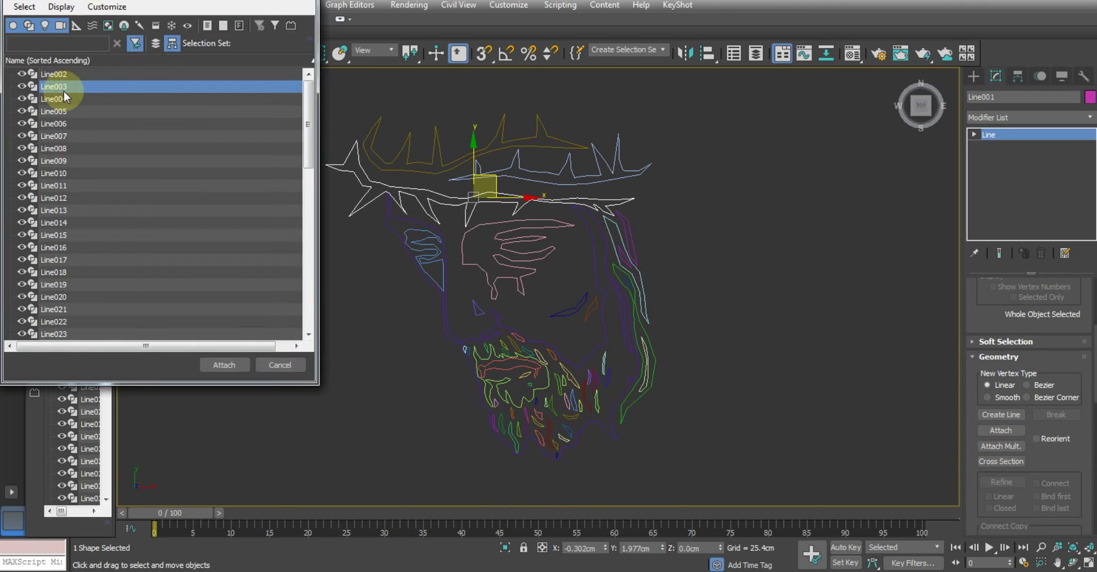
key("ctrl+a")
scroll(114, 170, "down", 4)
scroll(110, 167, "down", 6)
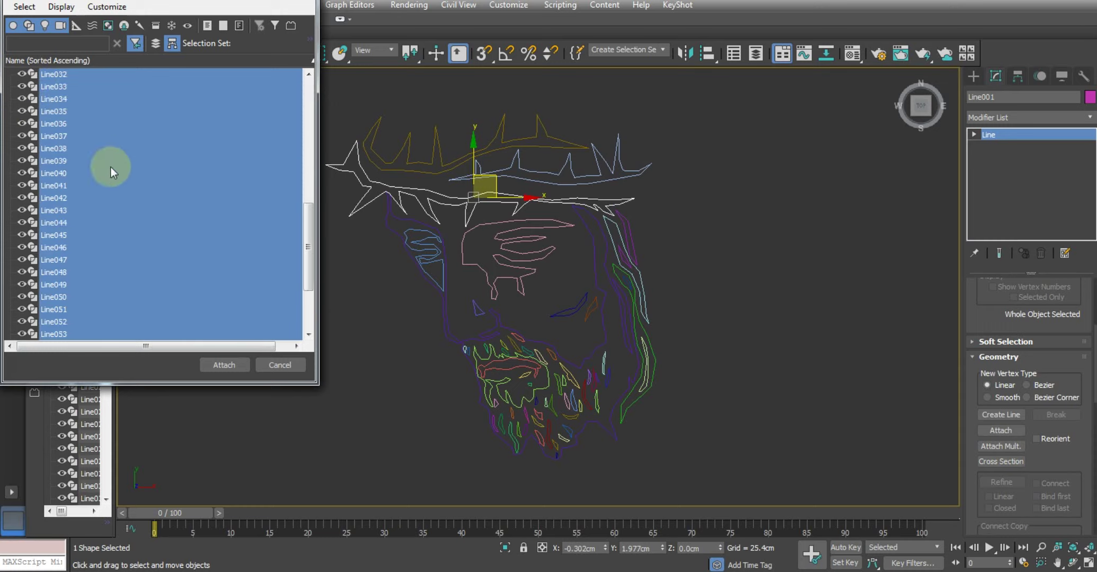
scroll(111, 167, "down", 3)
scroll(103, 206, "up", 13)
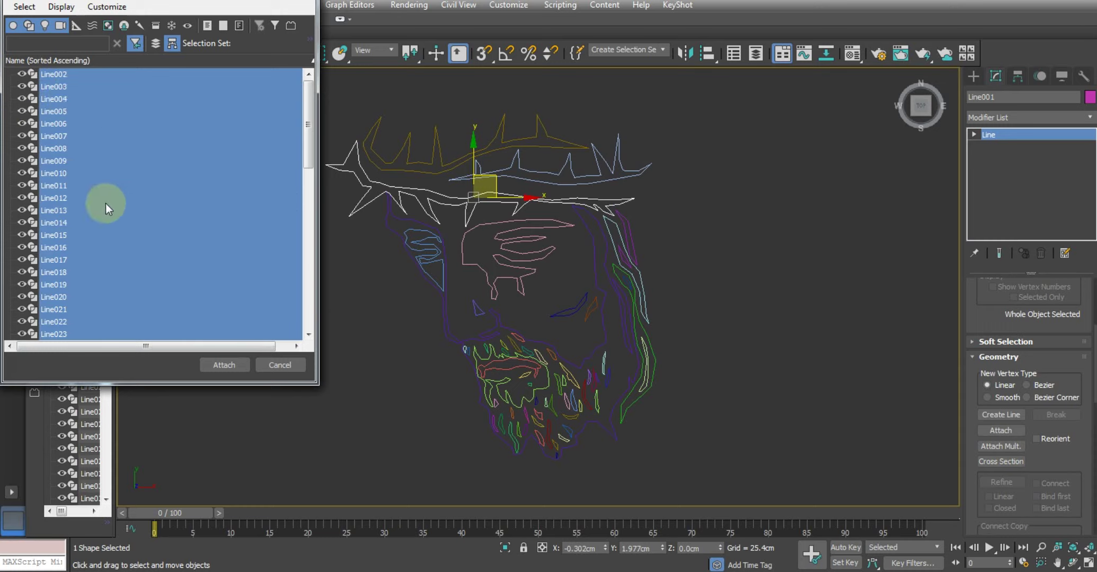
left_click(224, 364)
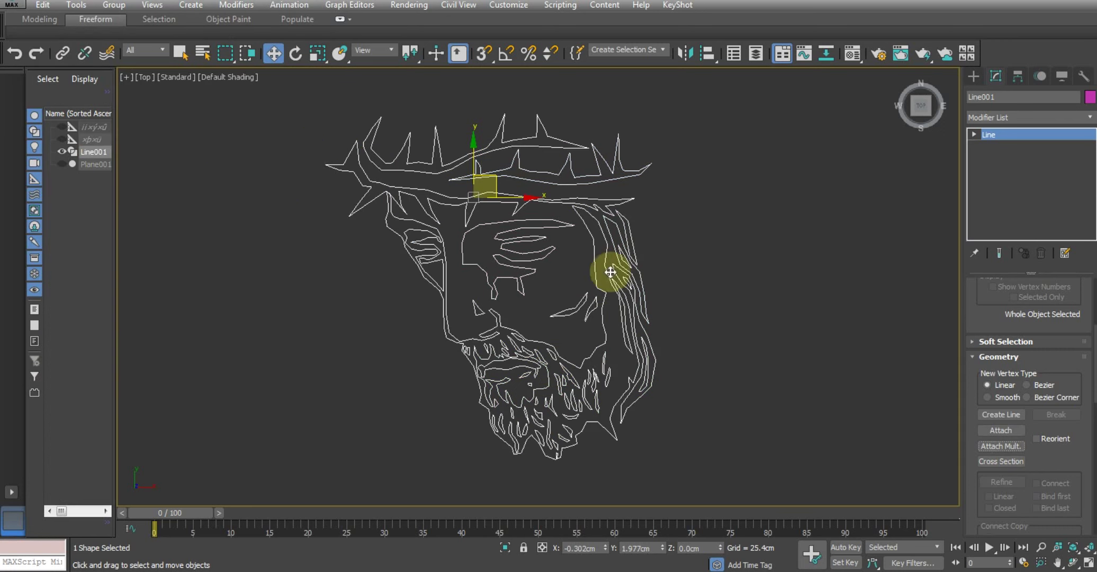
- Reselect the combined shape at Vertex level and Unhide All to show the reference image
left_click(730, 231)
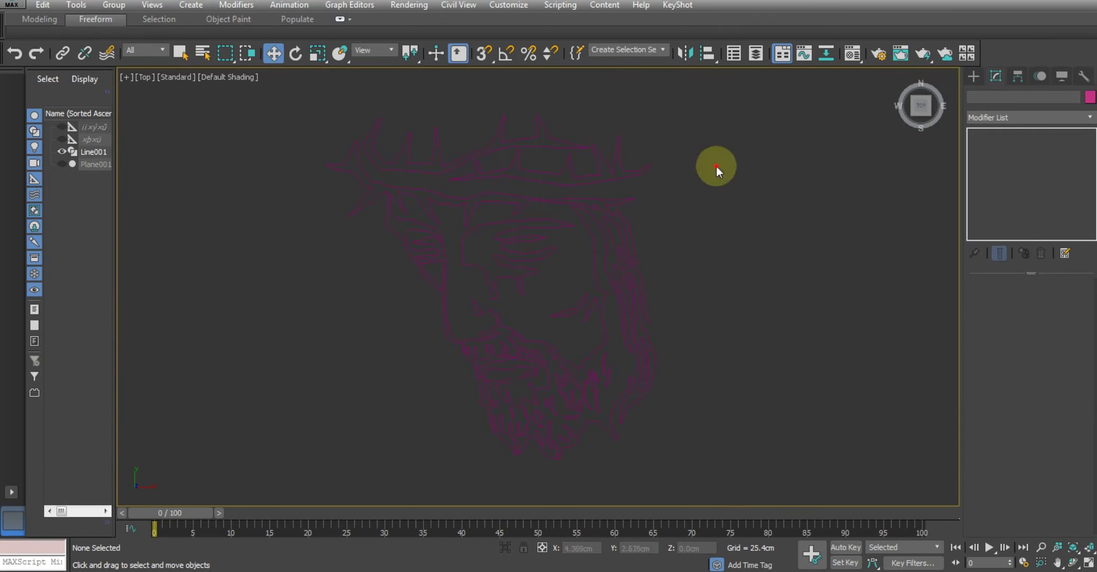
left_click(630, 367)
left_click(974, 133)
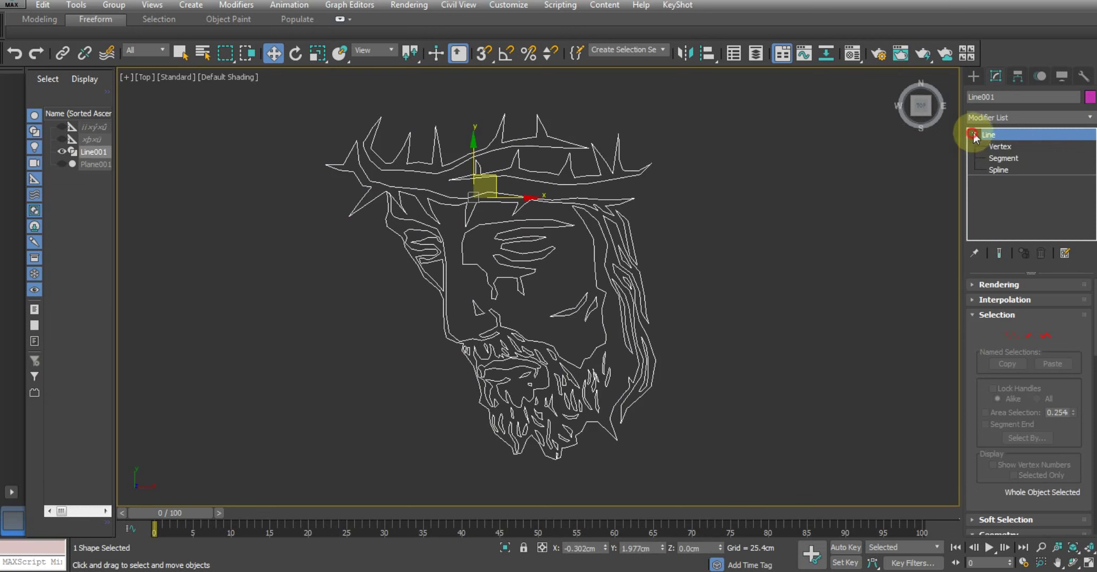
left_click(1000, 146)
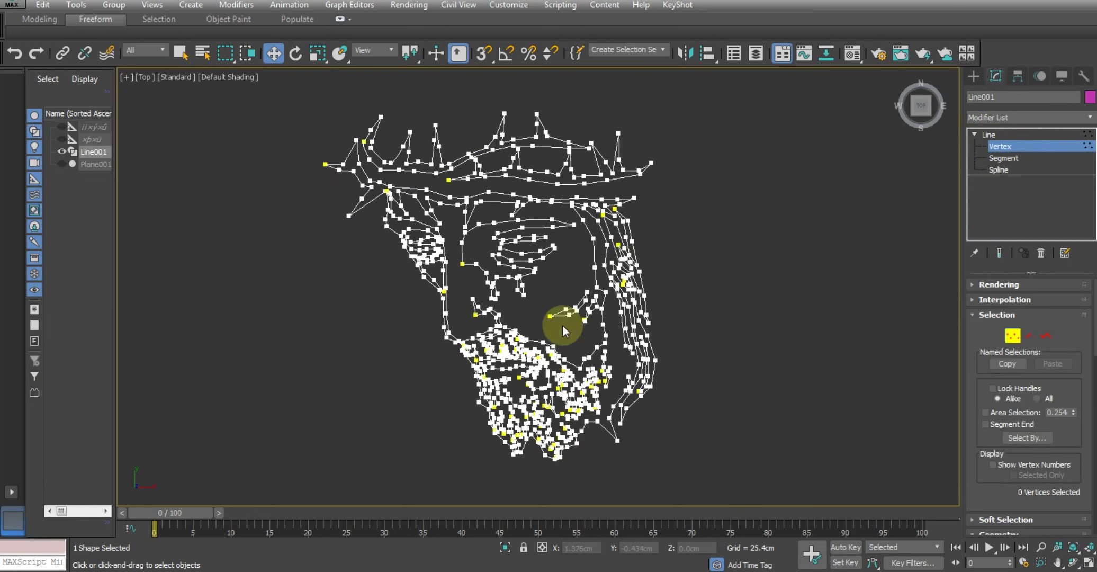
right_click(754, 193)
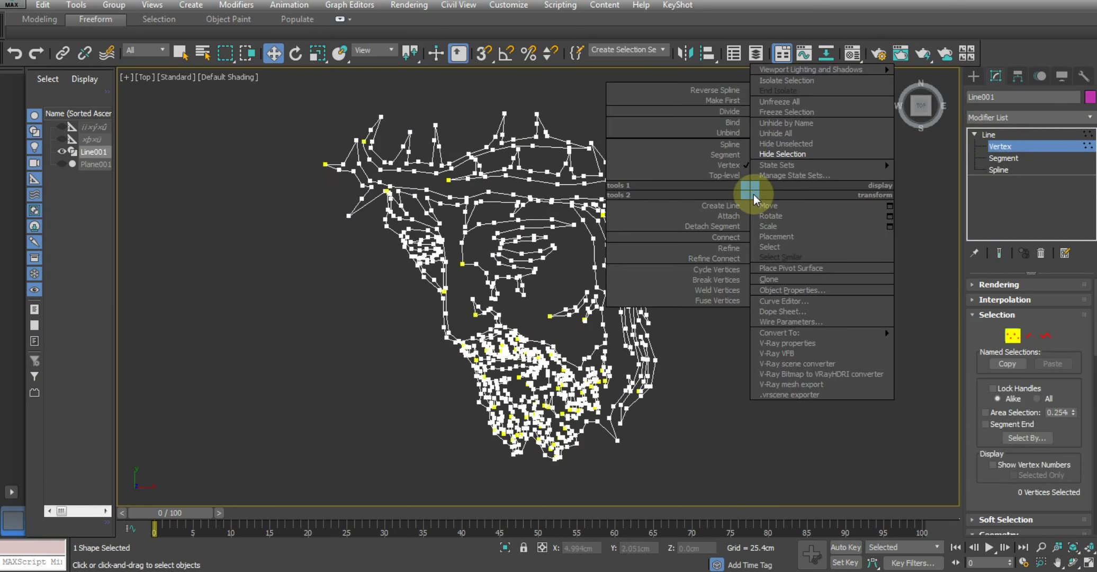
left_click(784, 135)
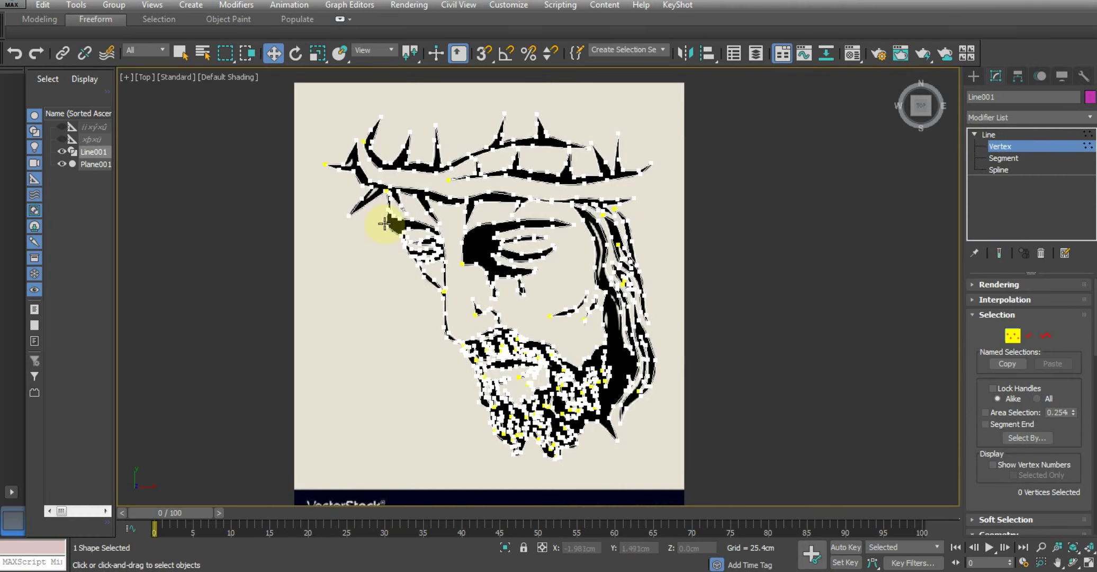
- Zoom in to check the thorn tip, then select all 791 vertices of Line001
scroll(367, 215, "up", 5)
scroll(361, 209, "up", 2)
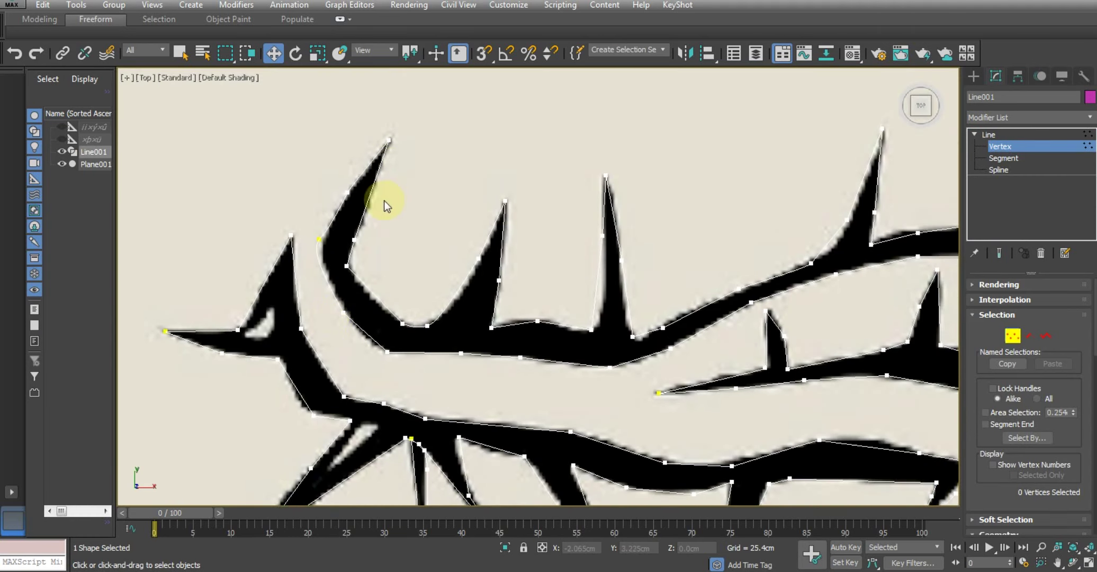
scroll(385, 197, "up", 2)
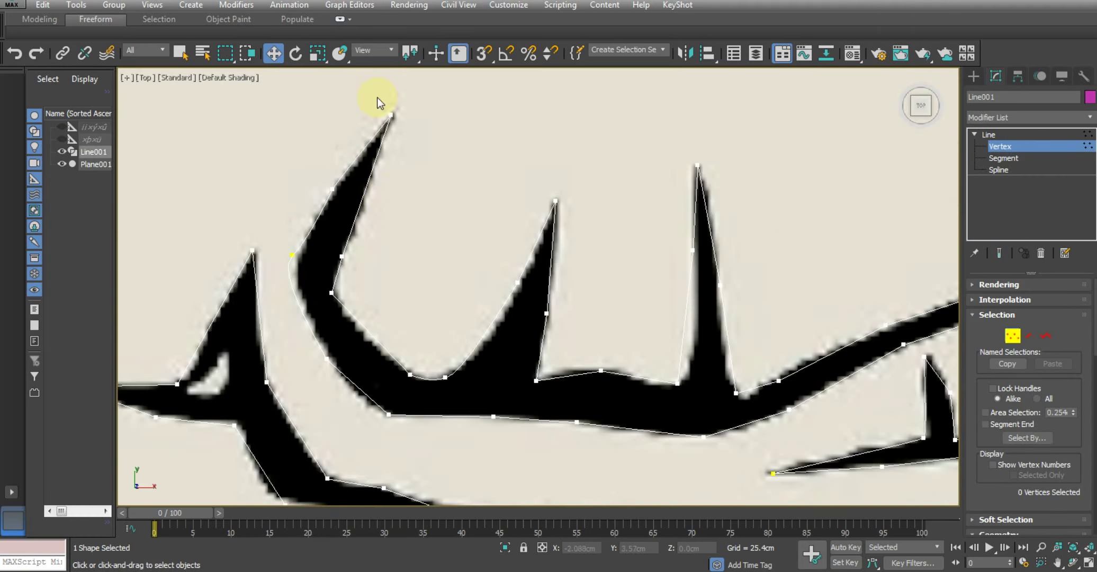
left_click(390, 114)
scroll(396, 176, "up", 1)
scroll(389, 164, "up", 2)
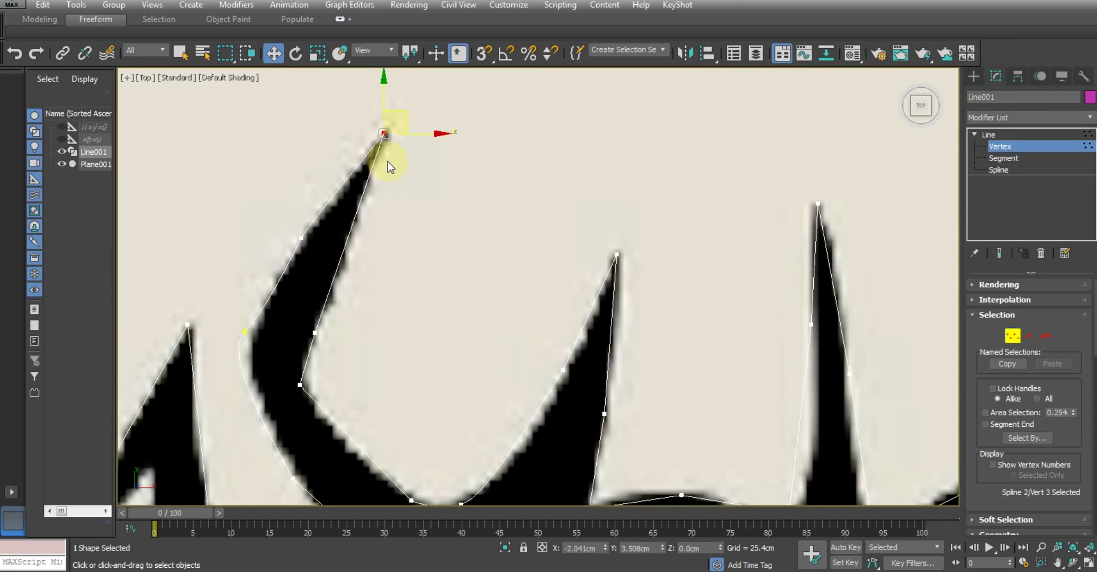
scroll(387, 161, "down", 1)
scroll(370, 170, "down", 4)
scroll(493, 222, "down", 1)
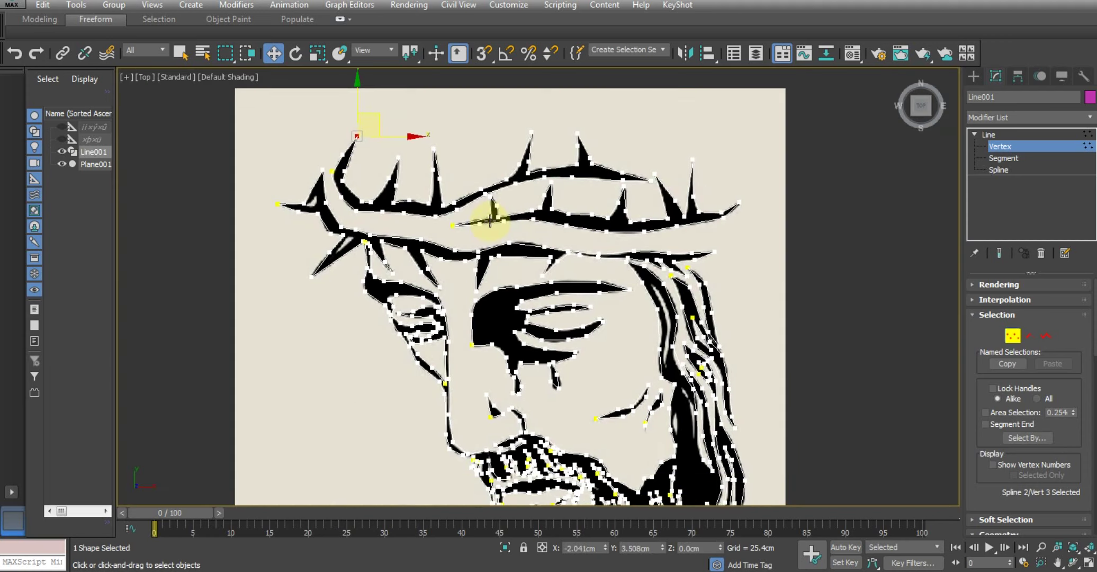
key("ctrl+a")
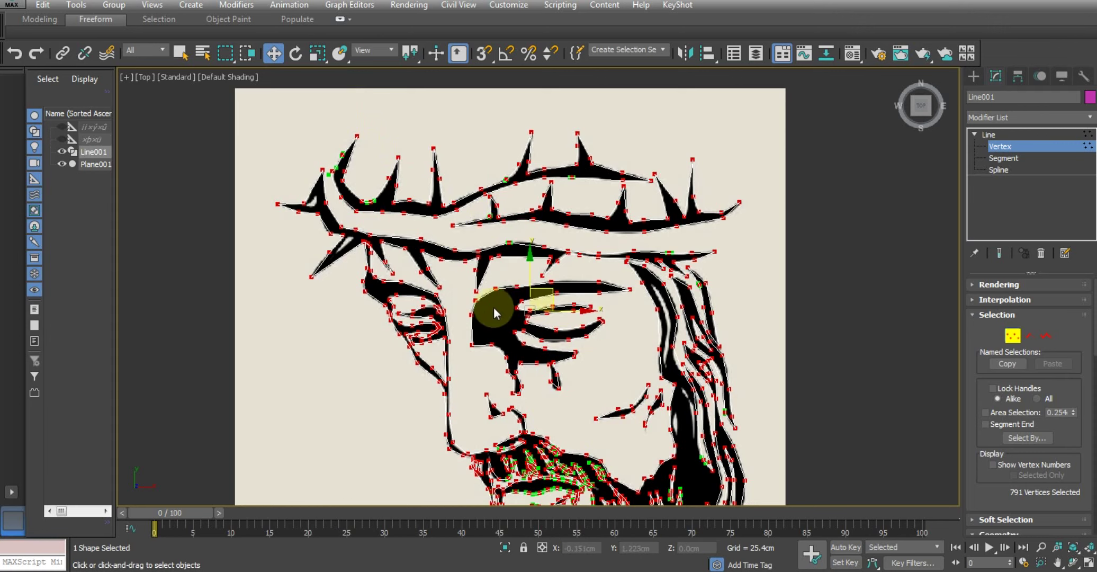
middle_click_drag(490, 310, 479, 326)
scroll(349, 180, "up", 5)
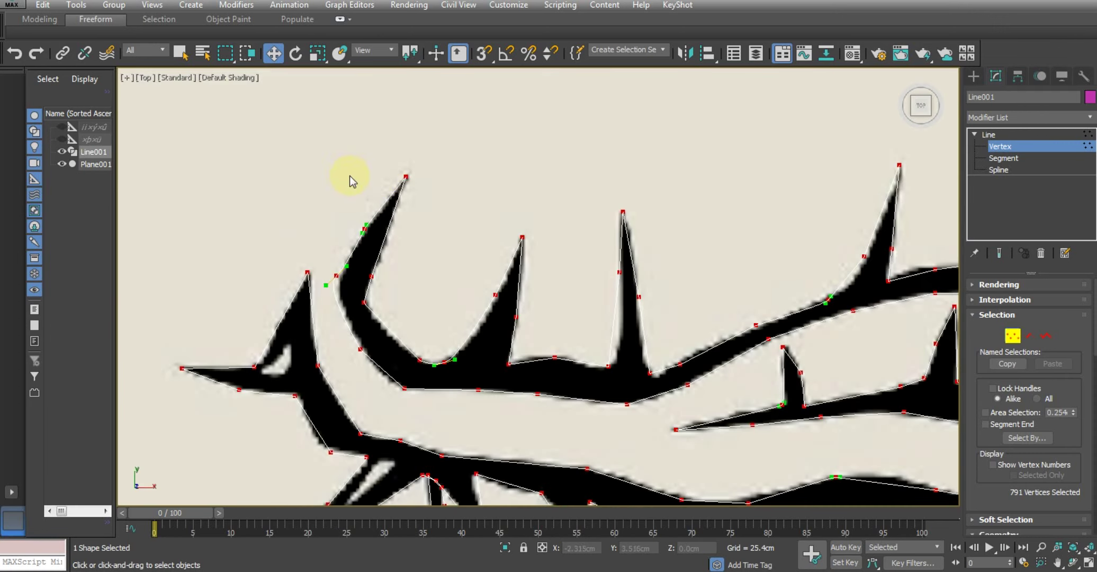
- Convert all selected vertices to Bezier Corner, then clear the selection
right_click(404, 177)
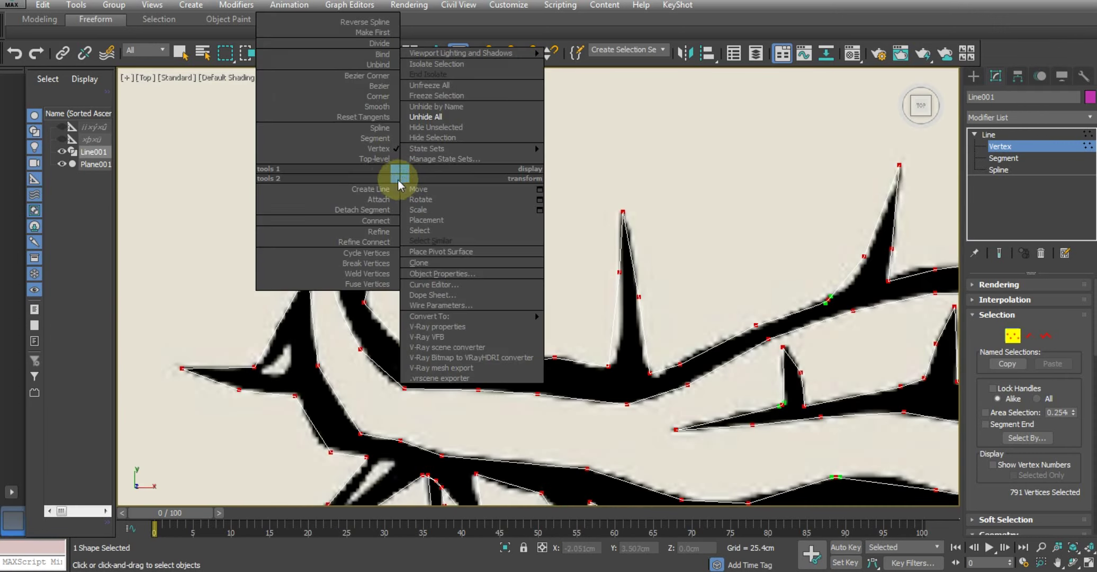
left_click(385, 75)
left_click(453, 251)
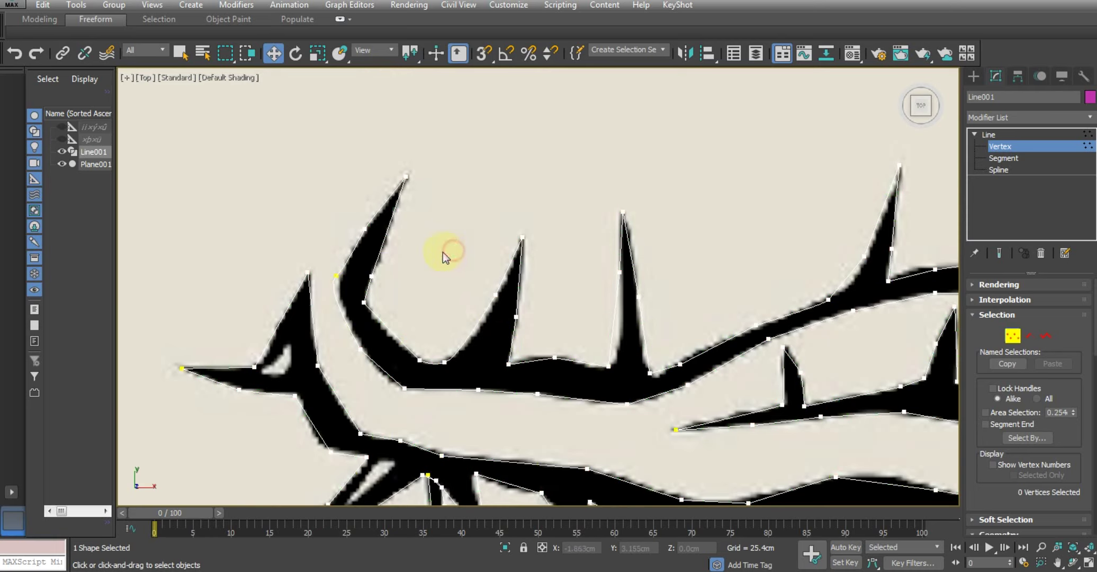
scroll(371, 238, "up", 2)
scroll(370, 283, "up", 2)
scroll(382, 256, "up", 2)
scroll(381, 286, "down", 2)
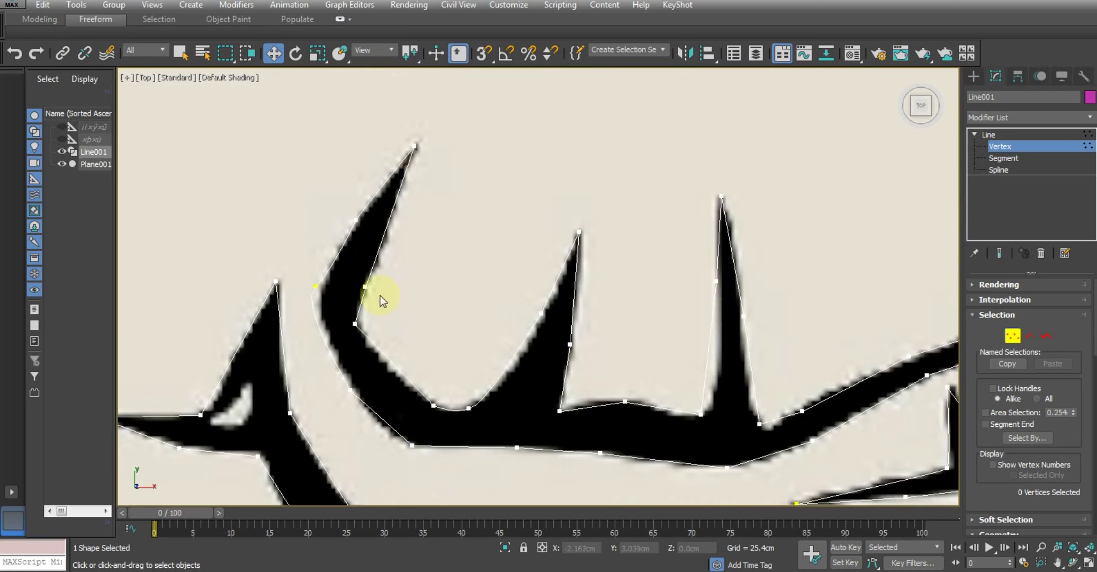
scroll(396, 277, "down", 2)
scroll(392, 272, "down", 2)
scroll(371, 238, "down", 1)
scroll(369, 240, "up", 3)
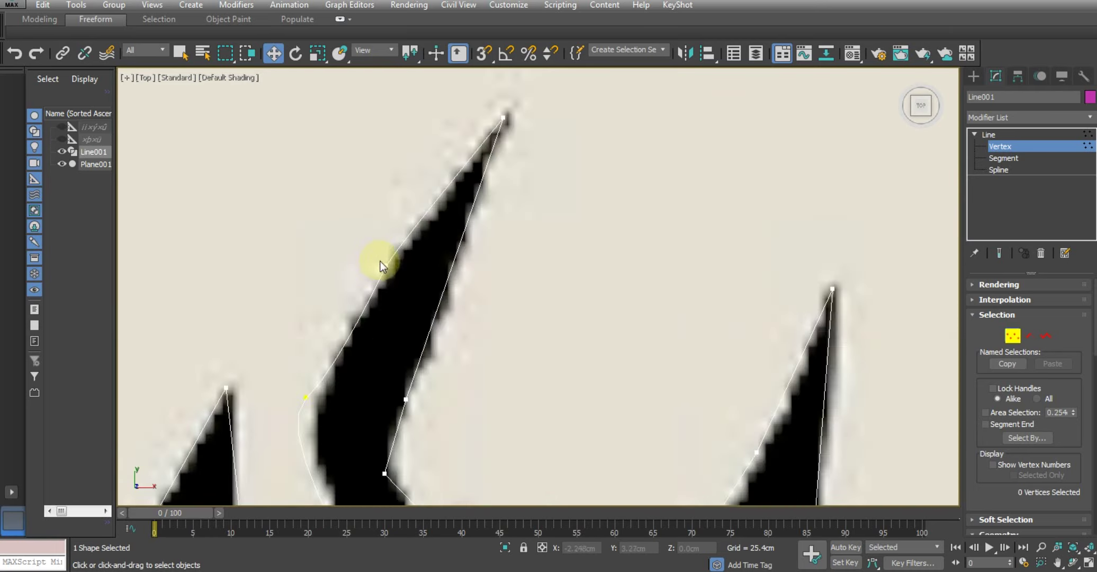
- Select vertices along the thorn spline, ending on its first vertex
left_click(387, 267)
scroll(445, 299, "down", 2)
scroll(435, 286, "down", 1)
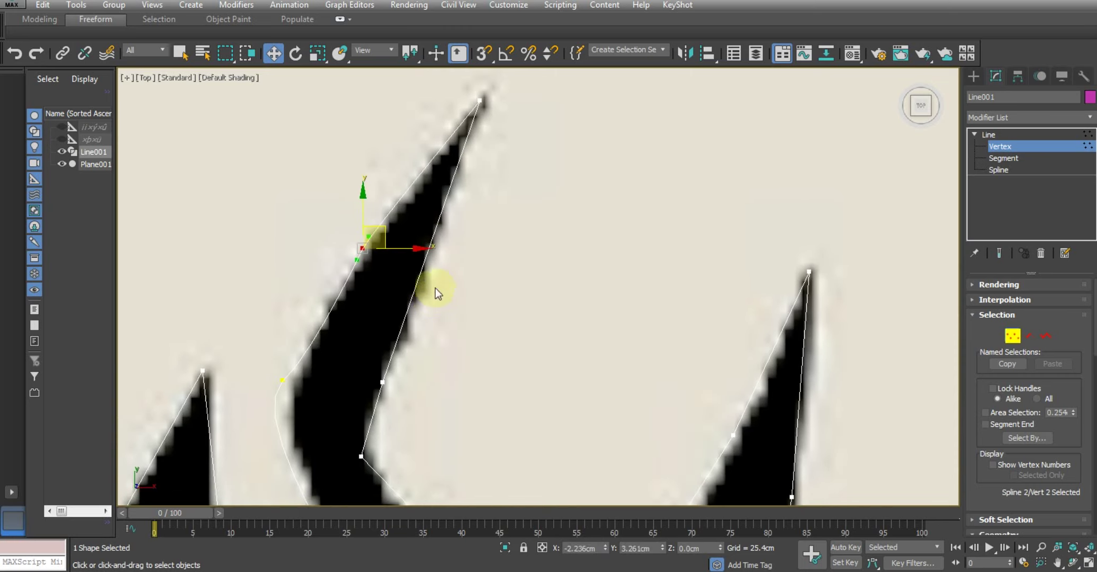
scroll(455, 259, "down", 1)
scroll(462, 245, "up", 1)
scroll(399, 264, "down", 1)
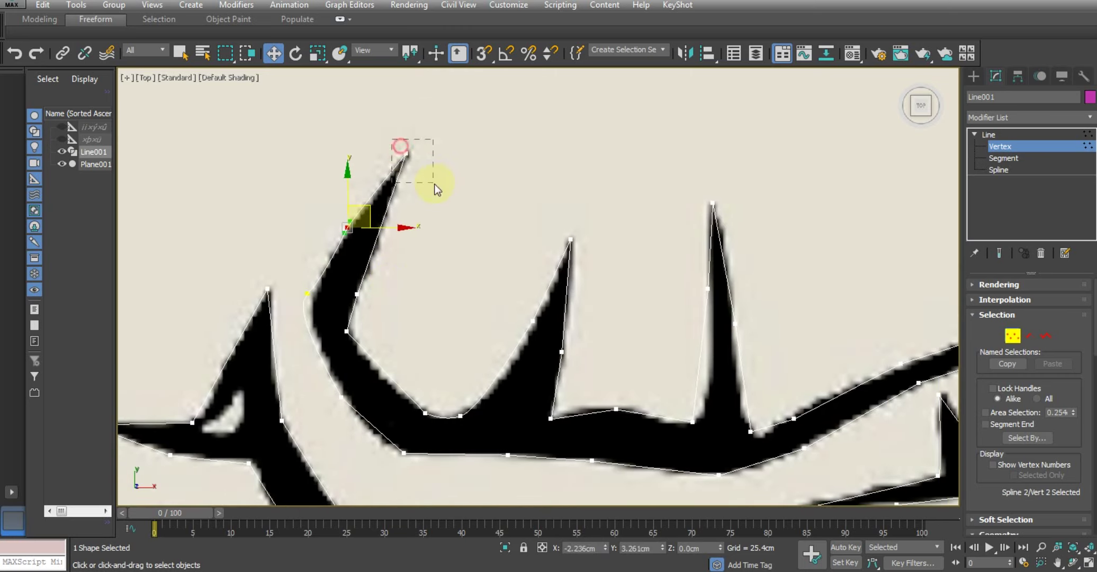
left_click_drag(434, 188, 415, 189)
left_click_drag(314, 206, 356, 240)
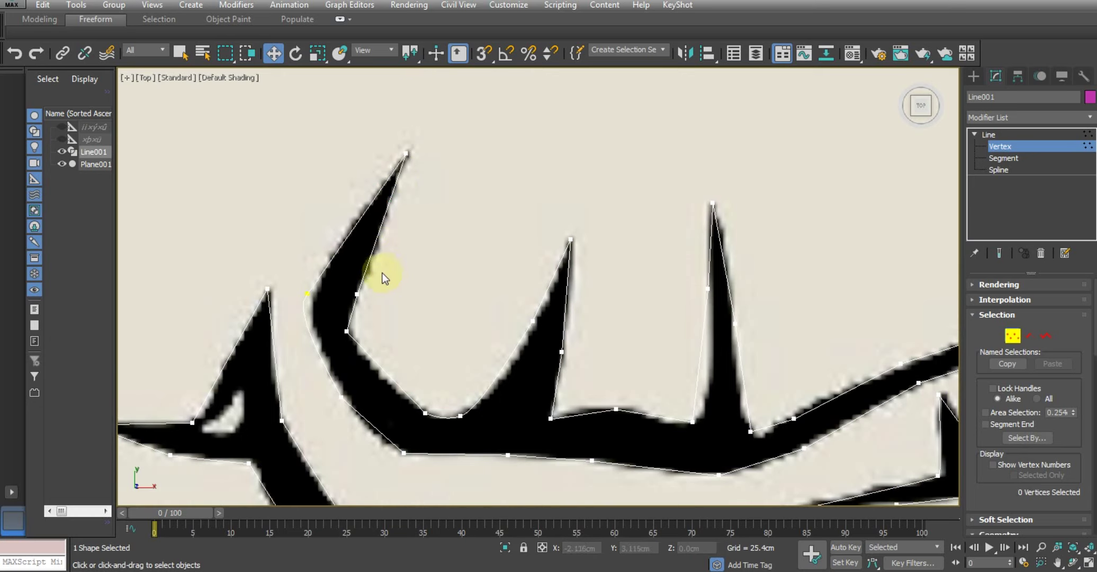
scroll(365, 275, "up", 1)
scroll(335, 277, "up", 1)
left_click_drag(316, 253, 347, 304)
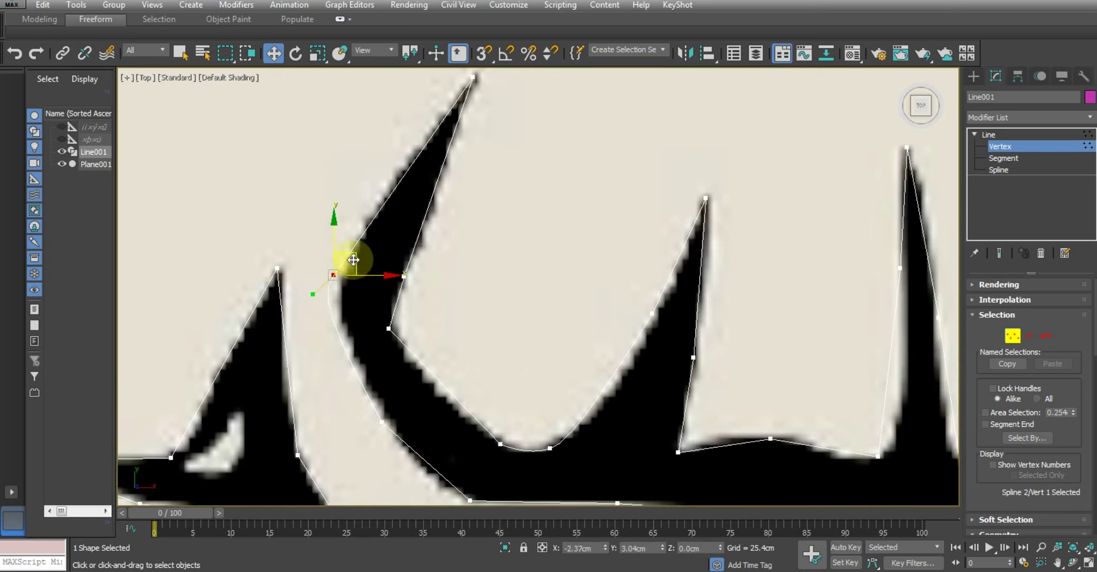
- Move the thorn vertex onto the spike edge, bend its tangent, and set it to Smooth
left_click_drag(354, 254, 353, 227)
scroll(434, 220, "down", 1)
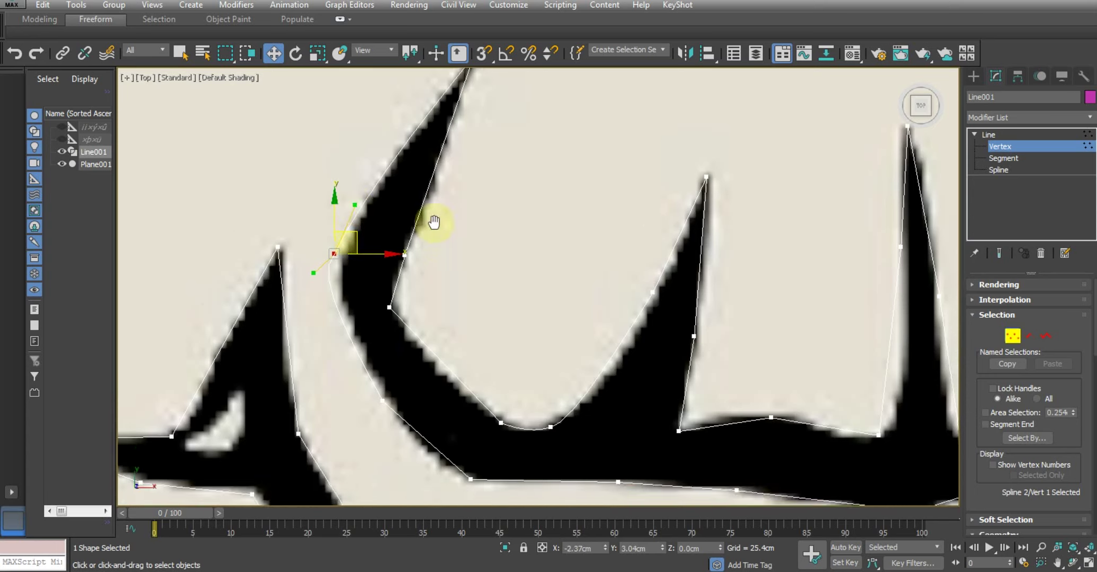
scroll(440, 241, "down", 2)
scroll(360, 227, "up", 1)
scroll(388, 254, "up", 5)
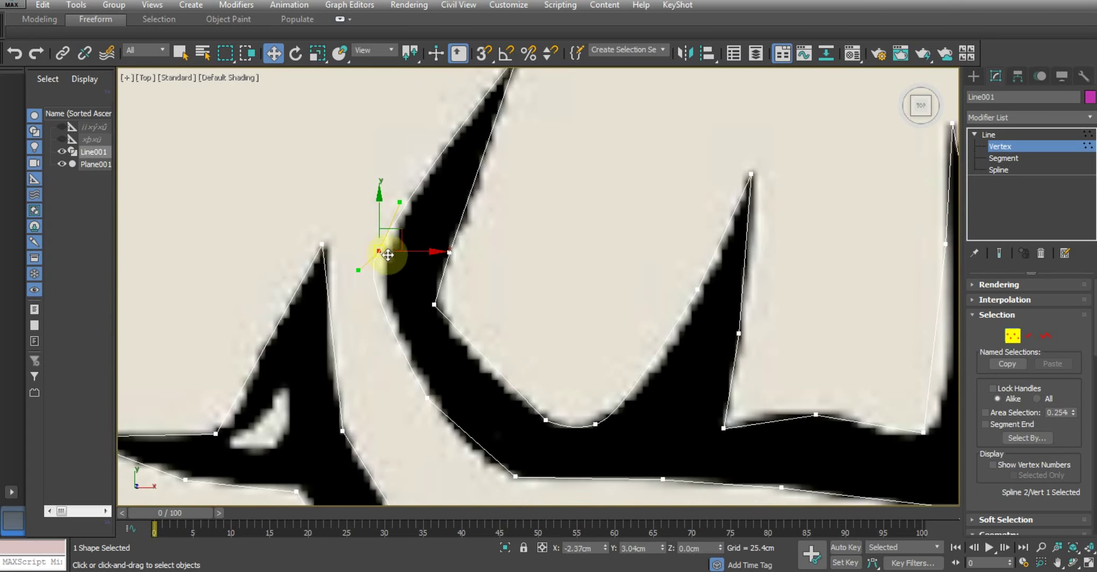
mouse_move(378, 253)
left_mouse_down()
mouse_move(423, 253)
mouse_move(378, 270)
left_mouse_up()
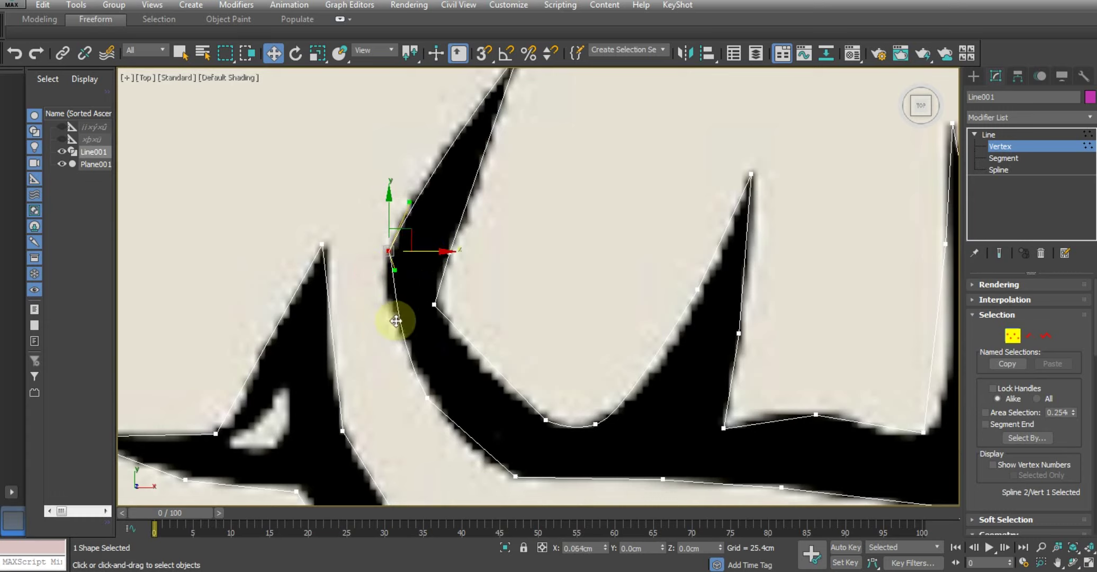
left_click_drag(379, 319, 387, 325)
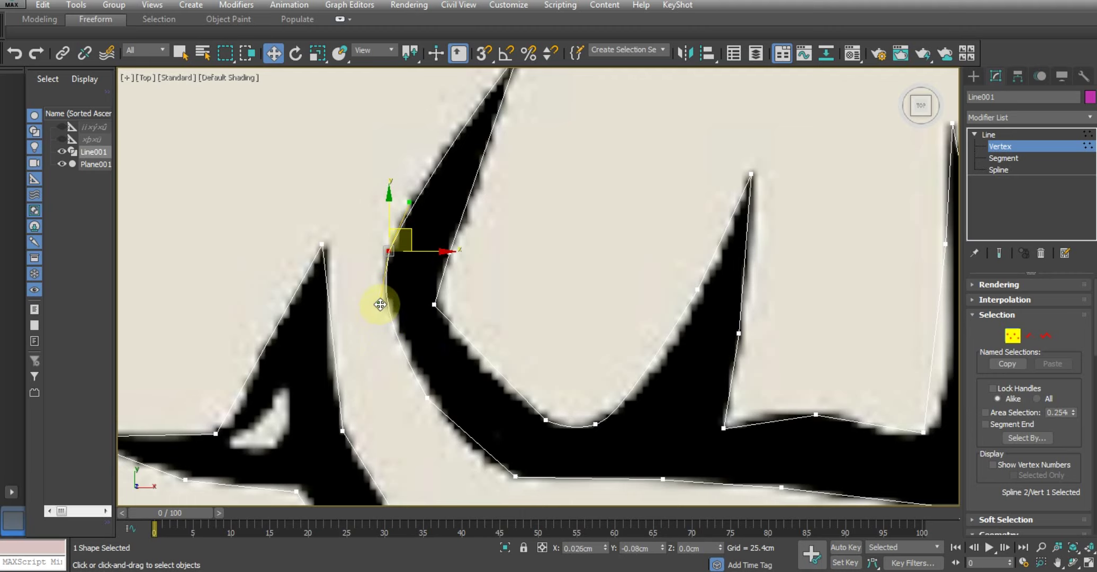
right_click(391, 244)
left_click(356, 170)
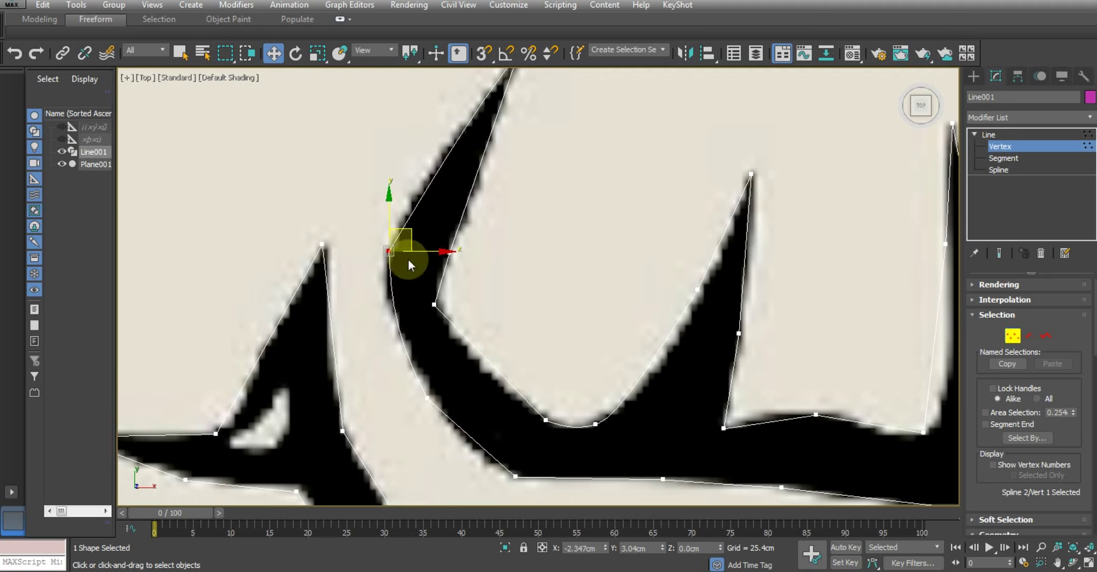
- Make the thorn vertex Bezier, fit its tangent to the edge, and delete a surplus vertex
right_click(391, 255)
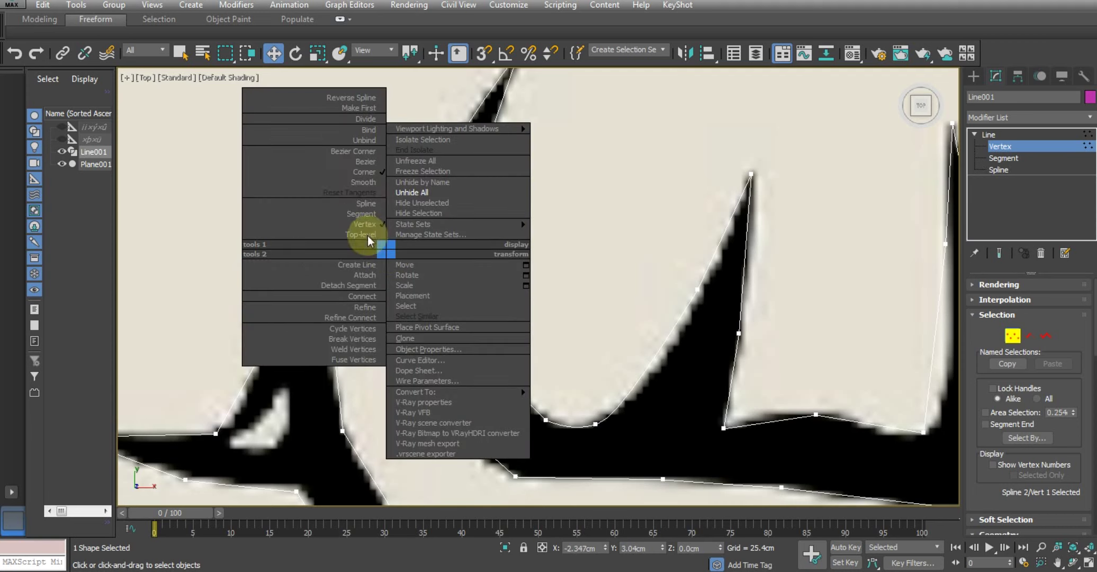
left_click(344, 162)
mouse_move(388, 164)
left_mouse_down()
mouse_move(398, 203)
mouse_move(402, 192)
left_mouse_up()
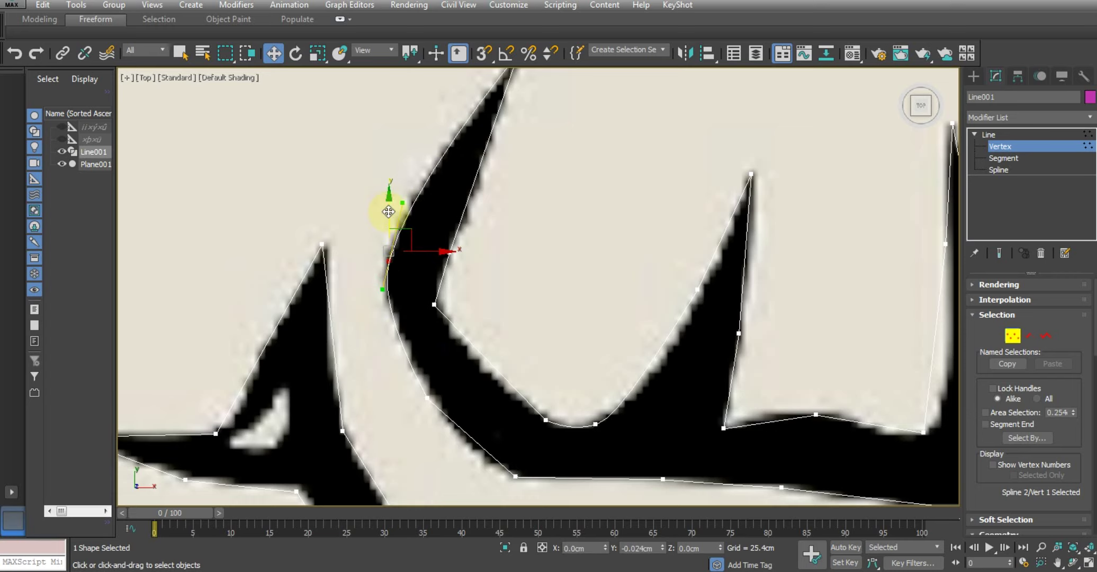
middle_click_drag(495, 350, 417, 231)
left_click_drag(328, 259, 381, 311)
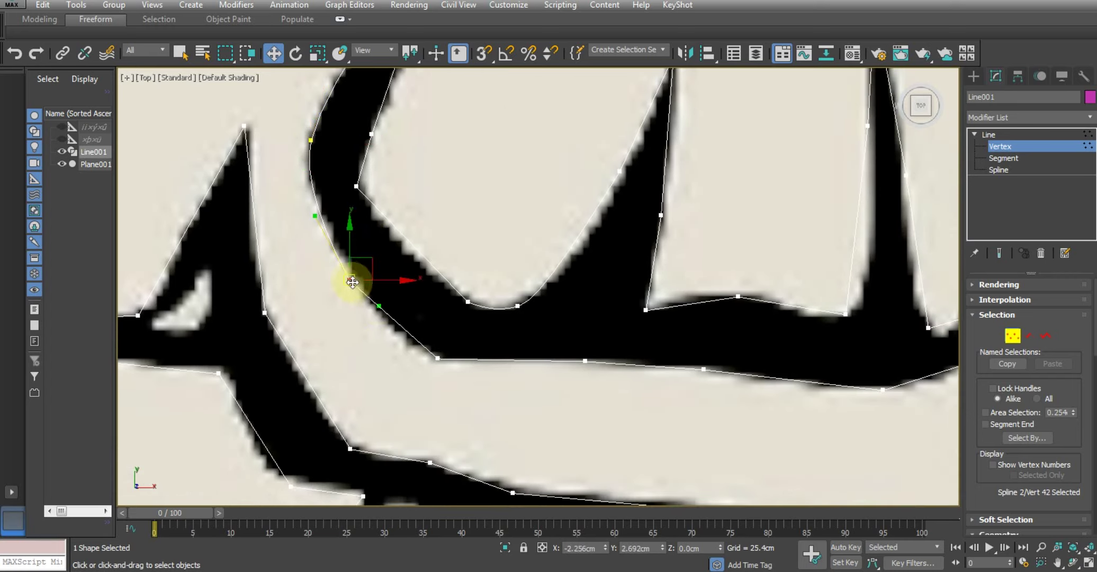
key("Delete")
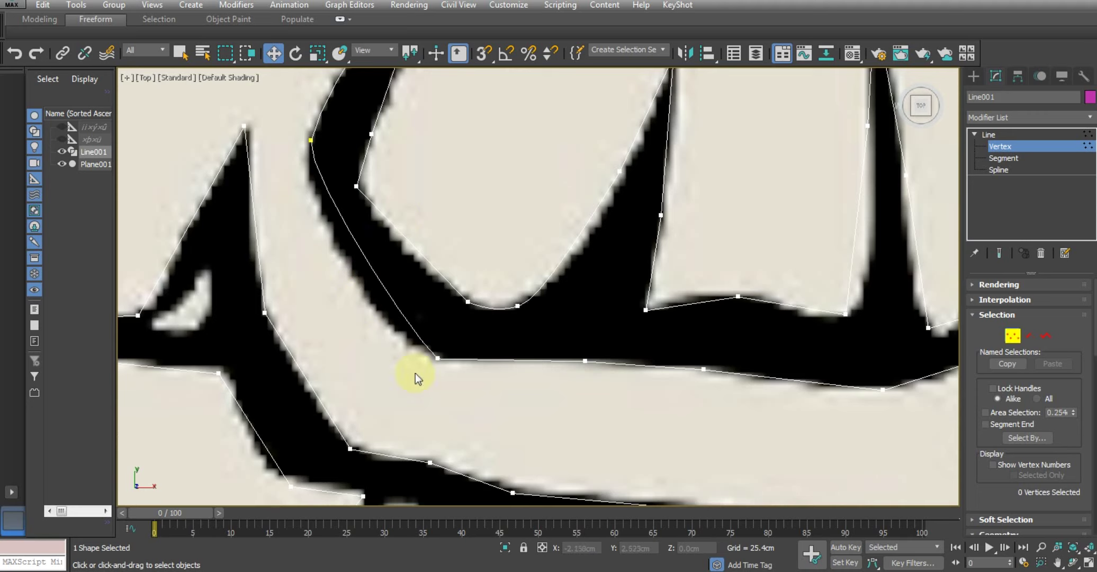
- Set the curve-branch junction vertex to Bezier and round it with its tangent
left_click_drag(485, 398, 484, 398)
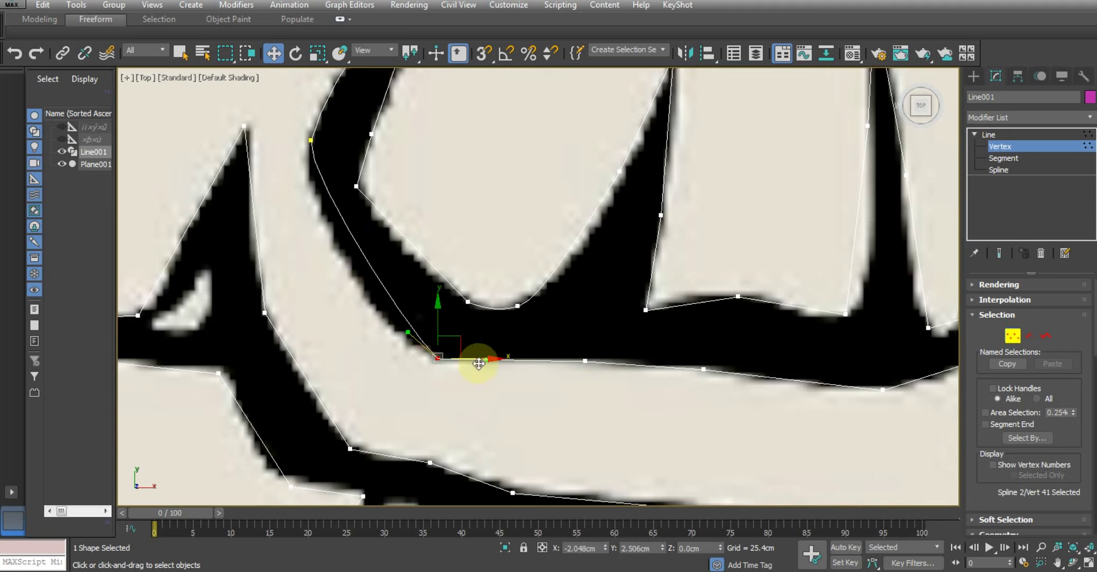
right_click(437, 360)
left_click(379, 278)
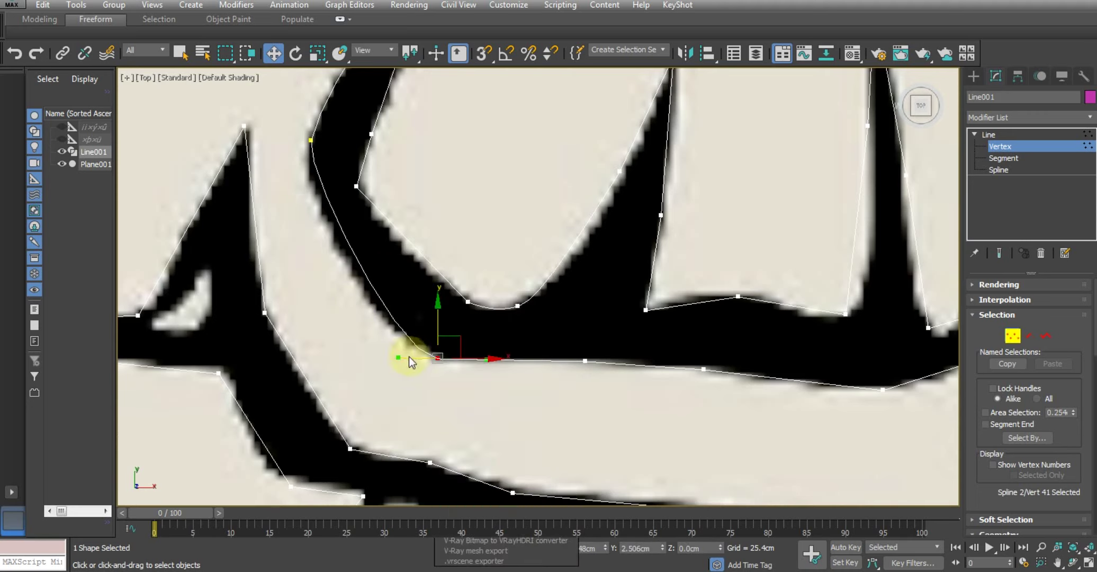
left_click_drag(392, 358, 375, 350)
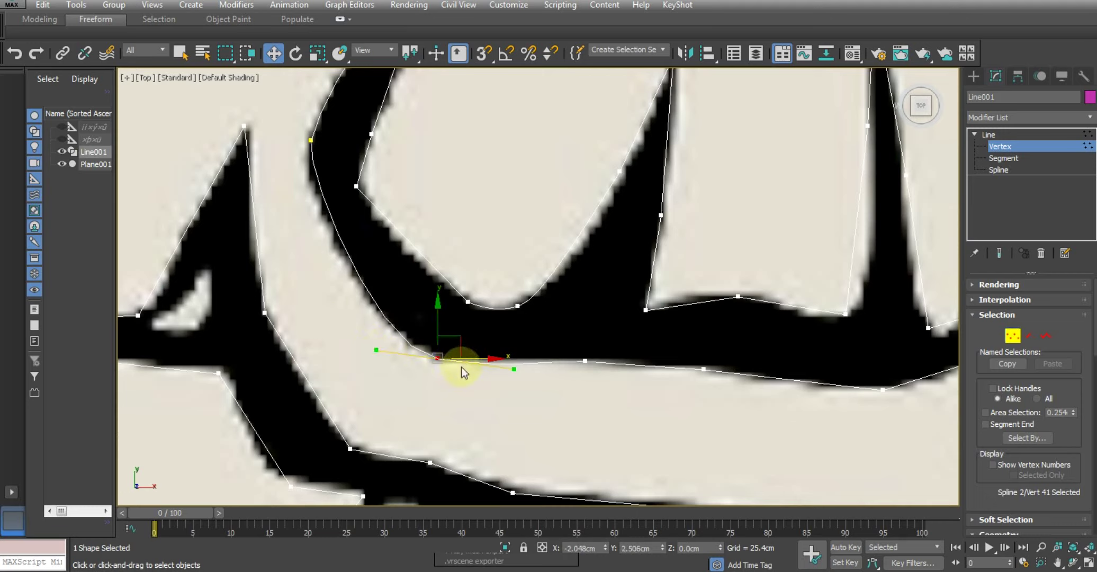
left_click_drag(482, 359, 471, 359)
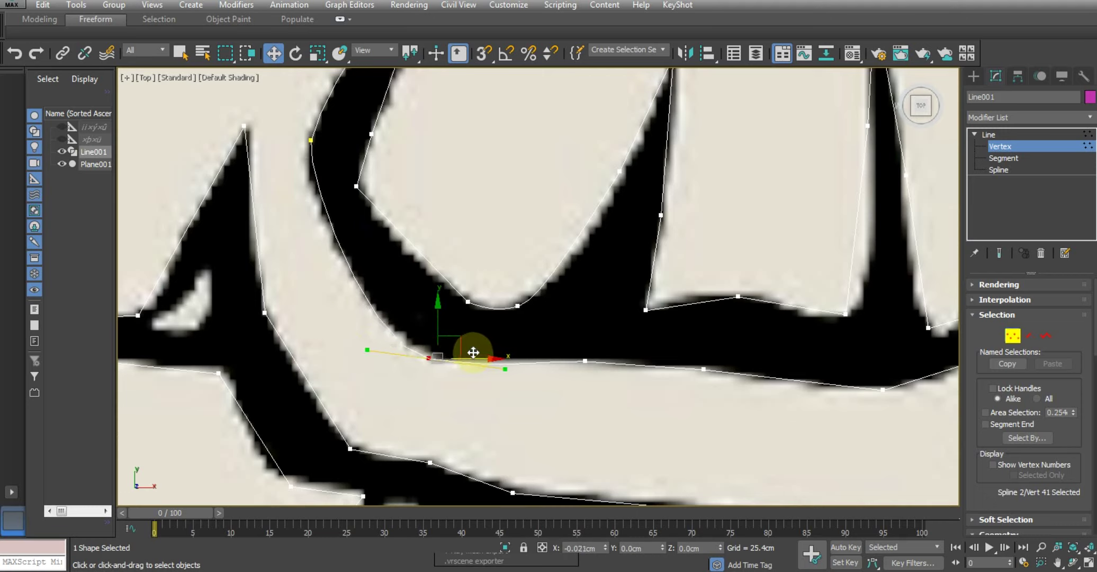
middle_click_drag(471, 359, 349, 335)
- Rotate the inner-bend vertex's tangents and shift it slightly down to smooth the bend
left_click(307, 236)
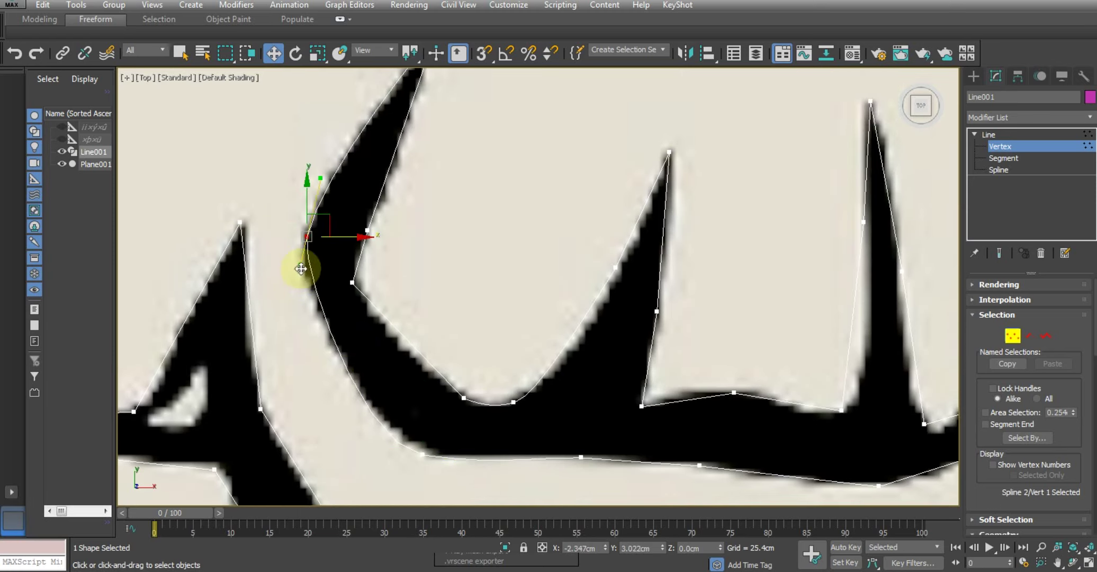
left_click_drag(301, 269, 295, 297)
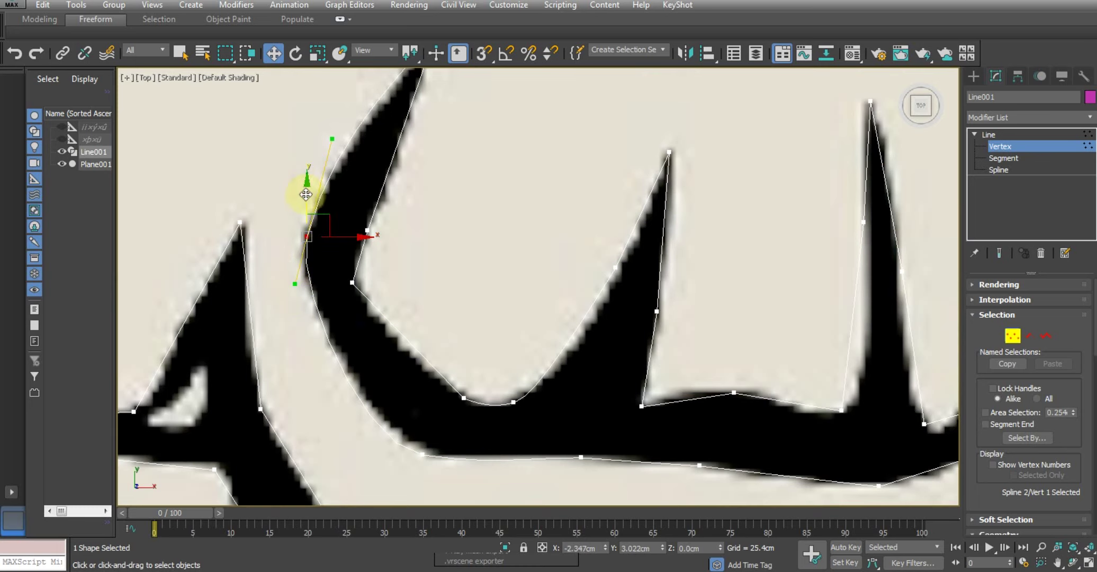
left_click_drag(305, 193, 302, 204)
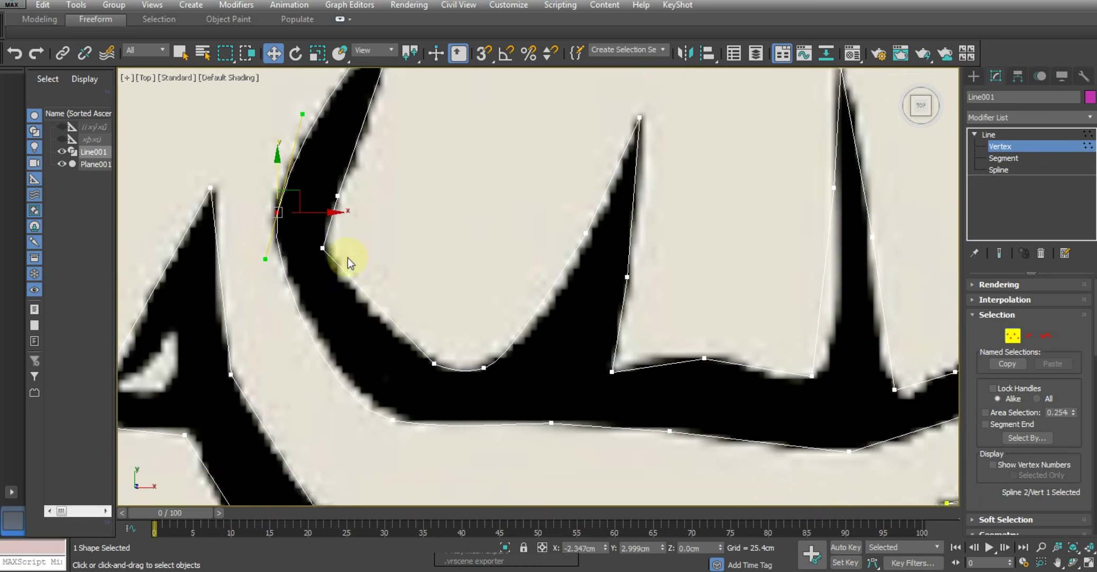
scroll(308, 247, "down", 2)
scroll(348, 307, "up", 2)
scroll(348, 307, "down", 2)
scroll(348, 280, "down", 2)
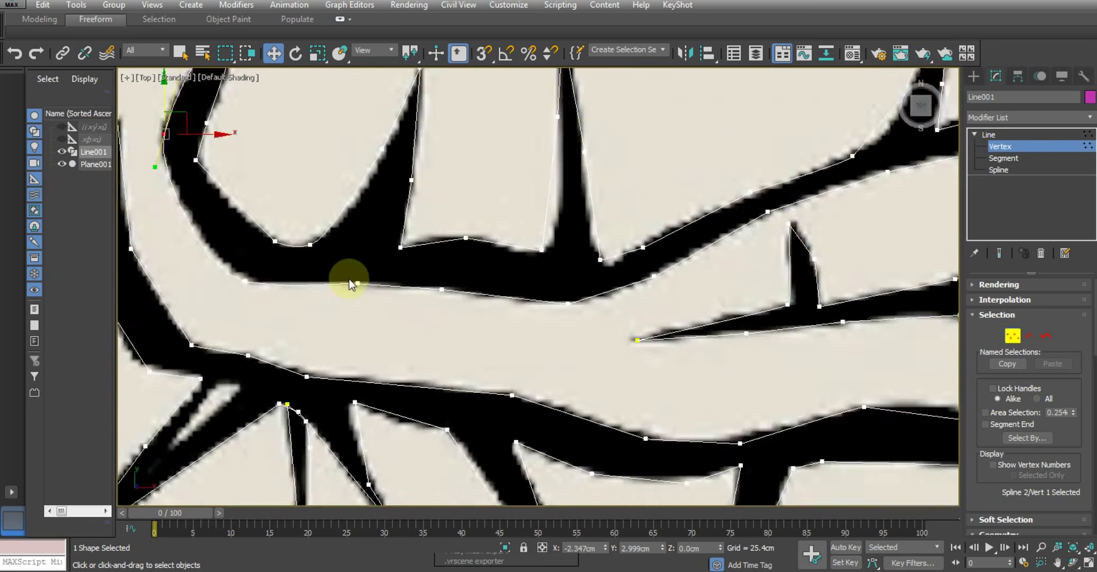
scroll(349, 279, "down", 2)
scroll(612, 245, "down", 1)
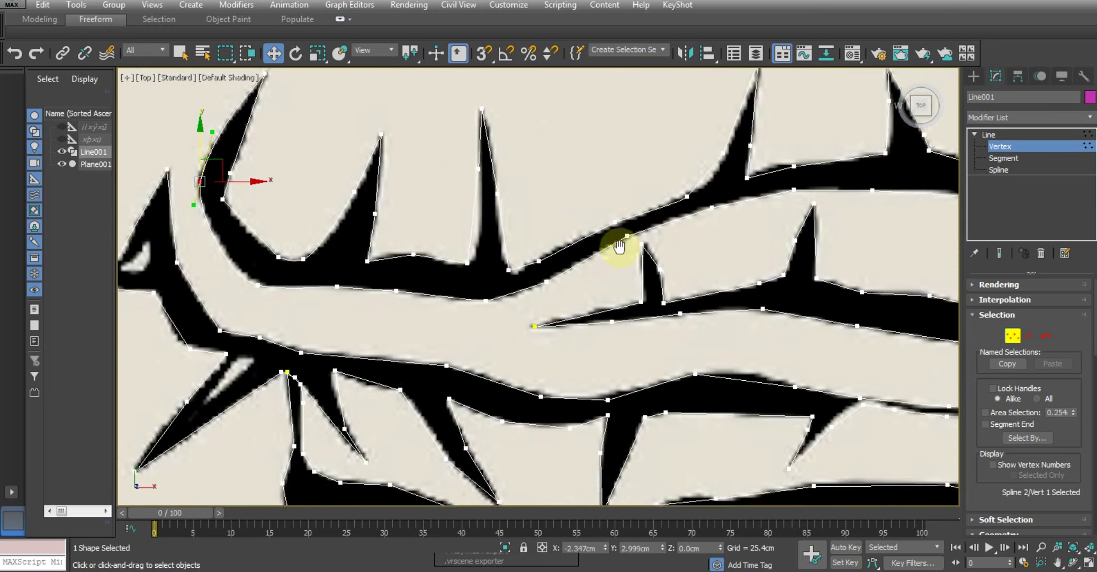
scroll(345, 248, "up", 2)
scroll(388, 293, "up", 2)
- Change the vertex at the curve's bottom to Bezier
left_click(377, 273)
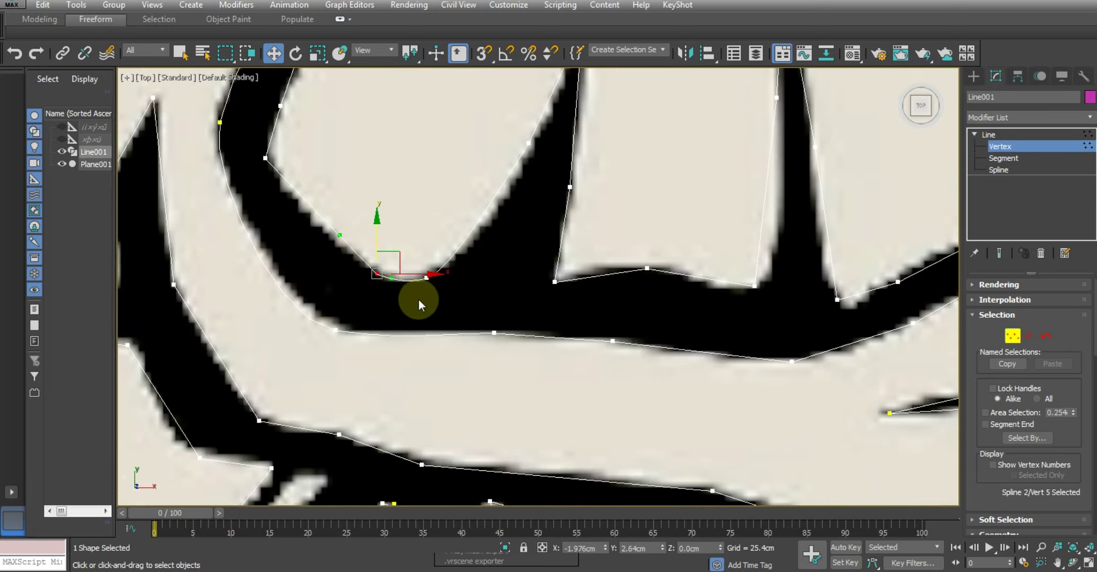
middle_click_drag(416, 298, 351, 284)
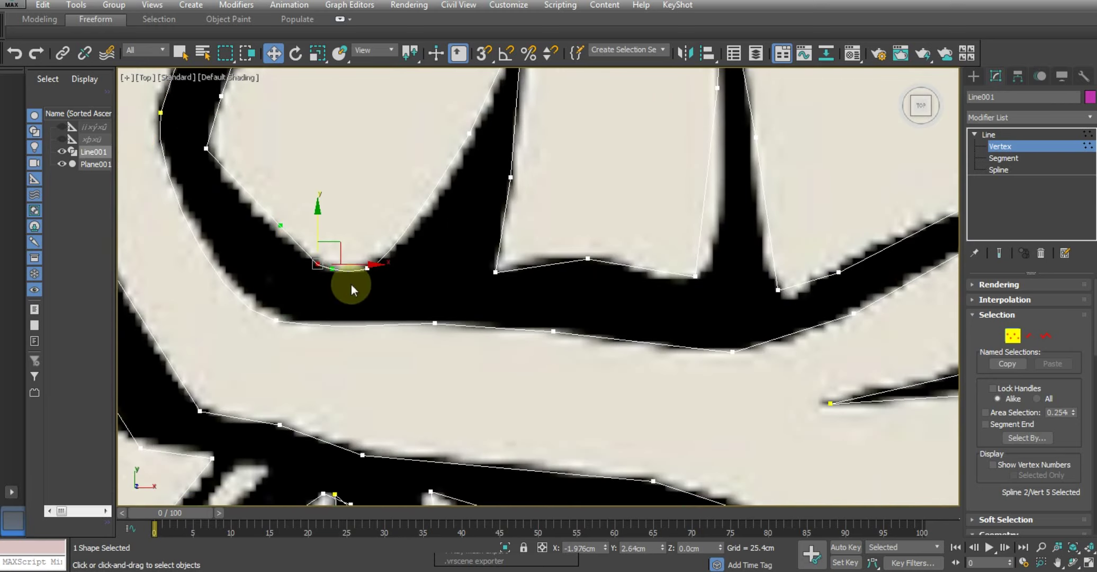
right_click(320, 271)
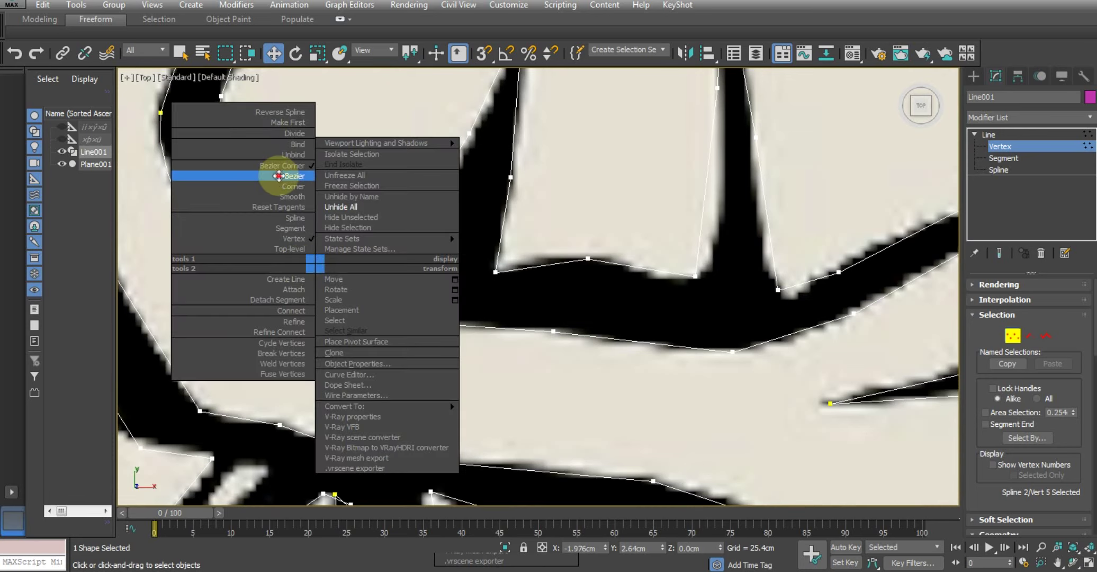
left_click(286, 179)
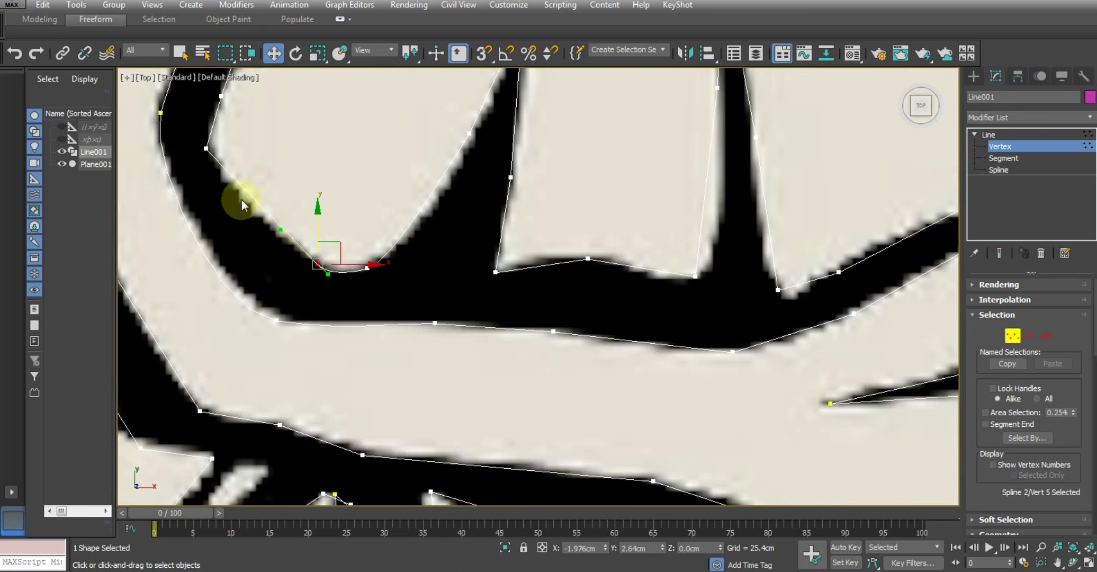
- Move the left thorn's bend vertex onto the edge, make it Bezier, and reshape its tangent
middle_click_drag(242, 200, 295, 290)
left_click(288, 266)
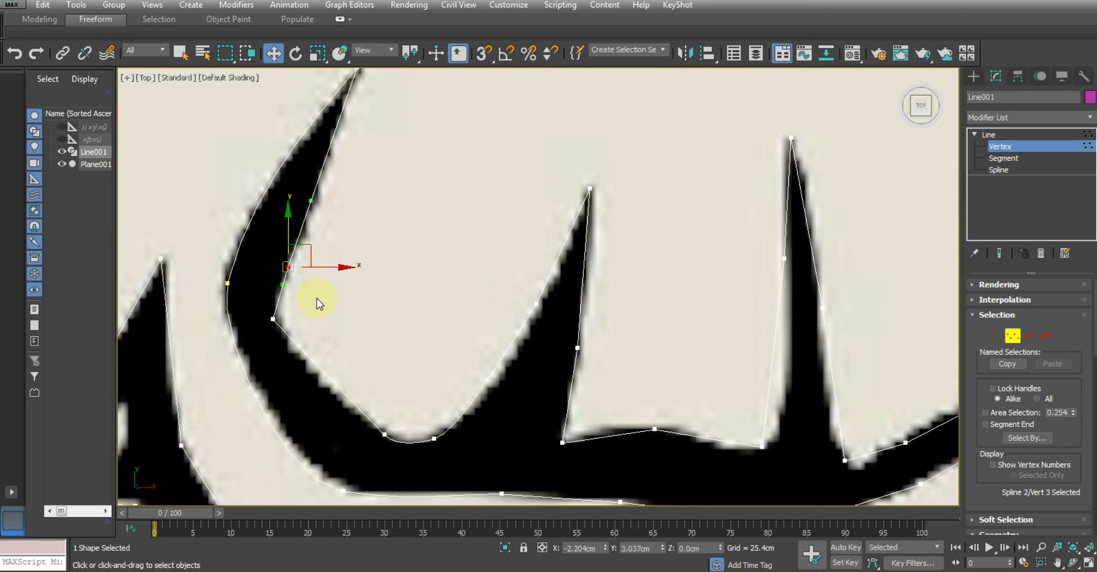
mouse_move(288, 266)
left_mouse_down()
mouse_move(246, 295)
mouse_move(275, 318)
left_mouse_up()
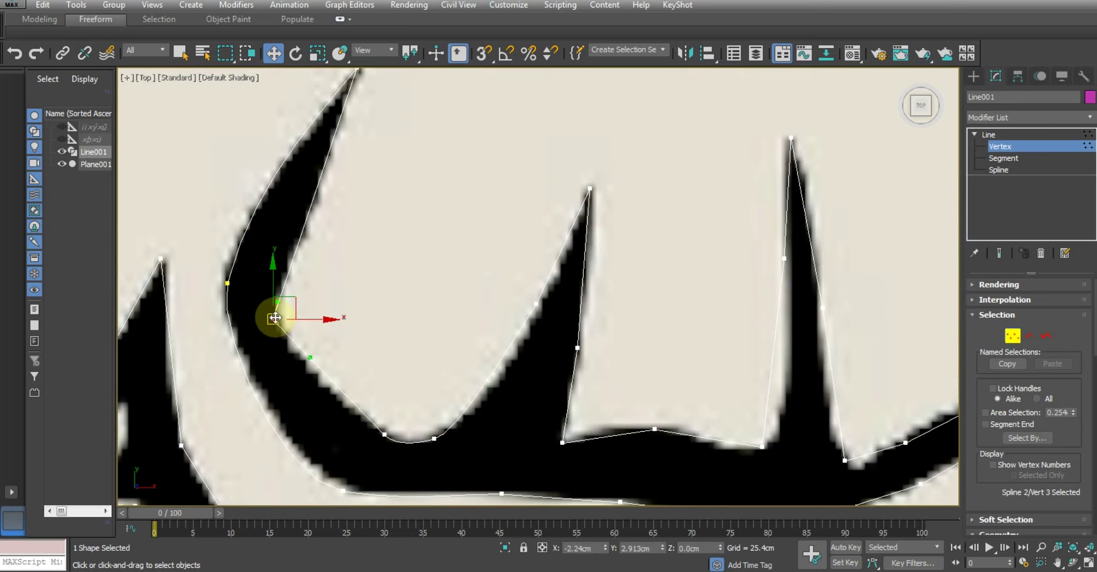
right_click(274, 317)
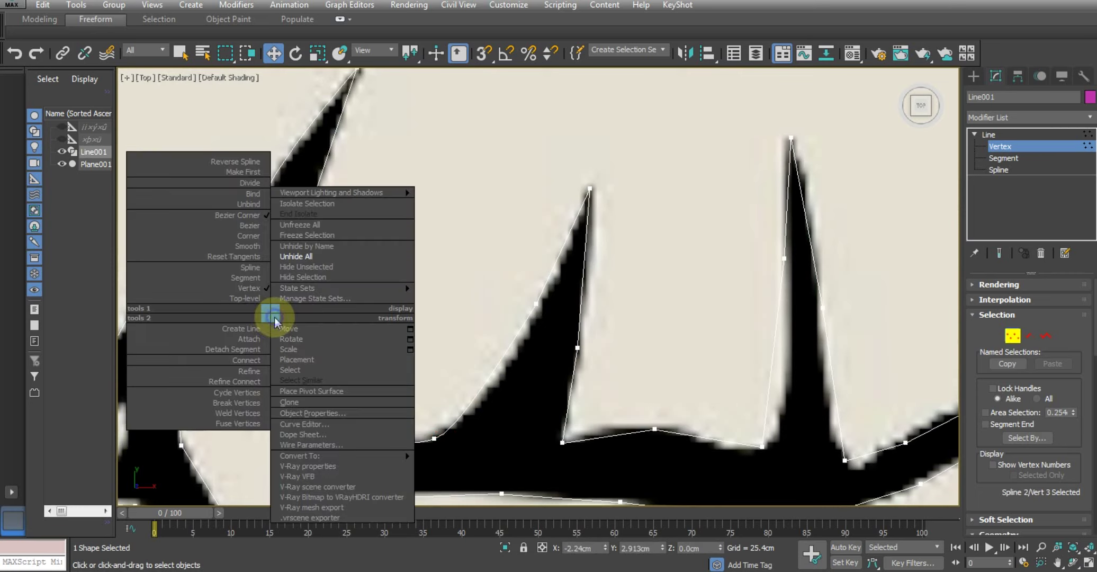
left_click(246, 222)
left_click_drag(257, 370, 293, 354)
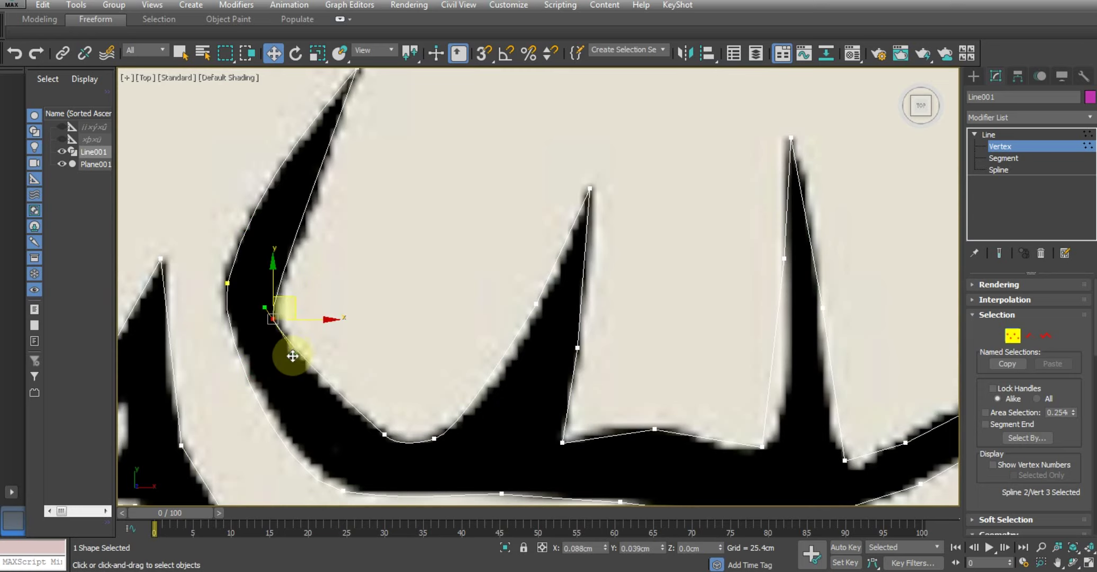
left_click_drag(292, 355, 281, 338)
middle_click_drag(281, 339, 287, 345)
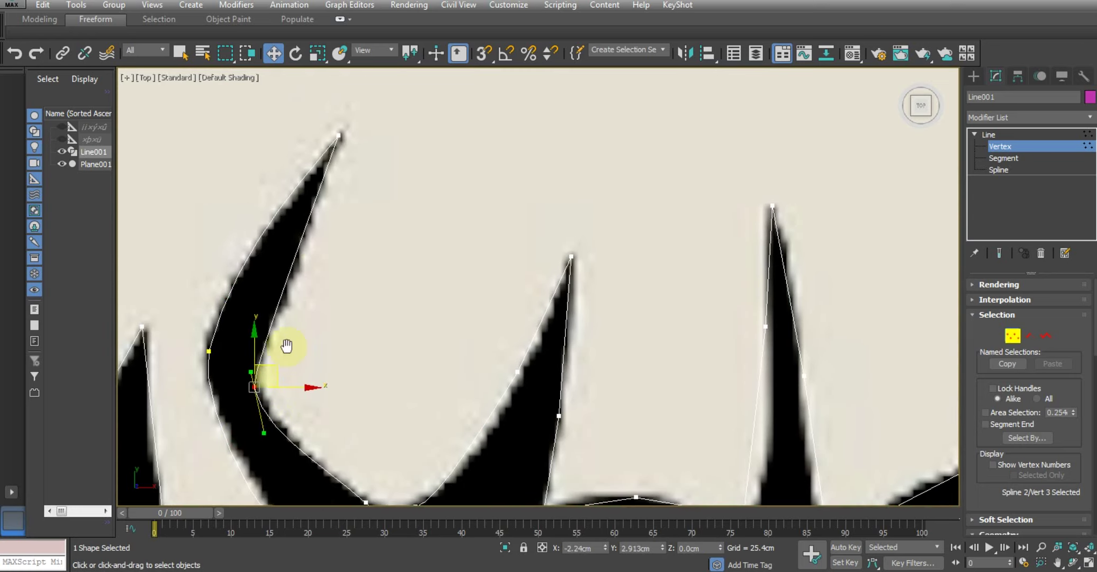
- Make the next spike's side vertex Bezier, fit its tangent, and nudge the opposite vertex right
left_click(338, 136)
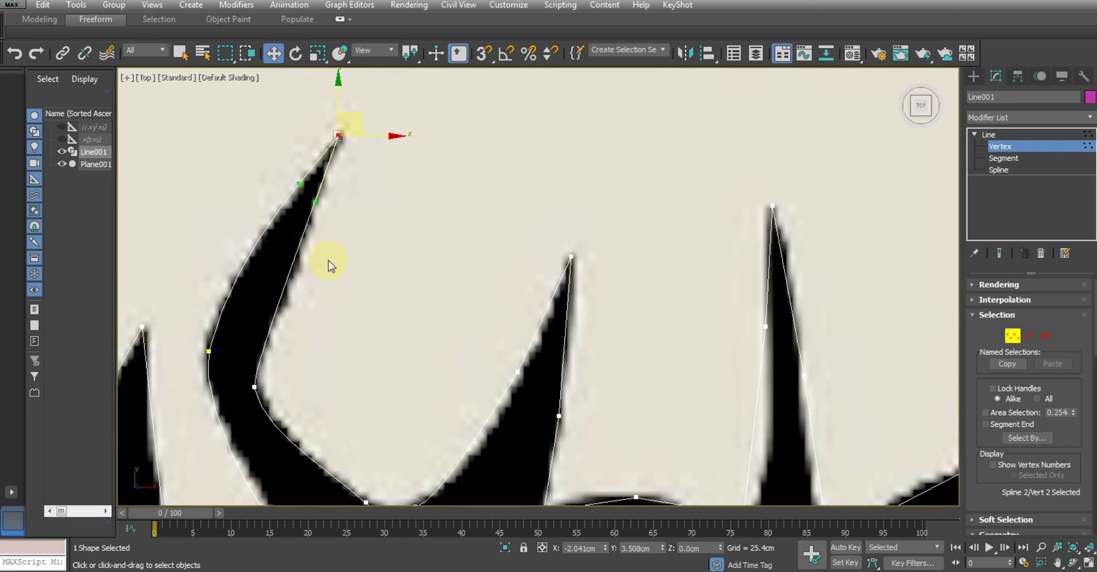
middle_click_drag(434, 288, 339, 118)
left_click(422, 199)
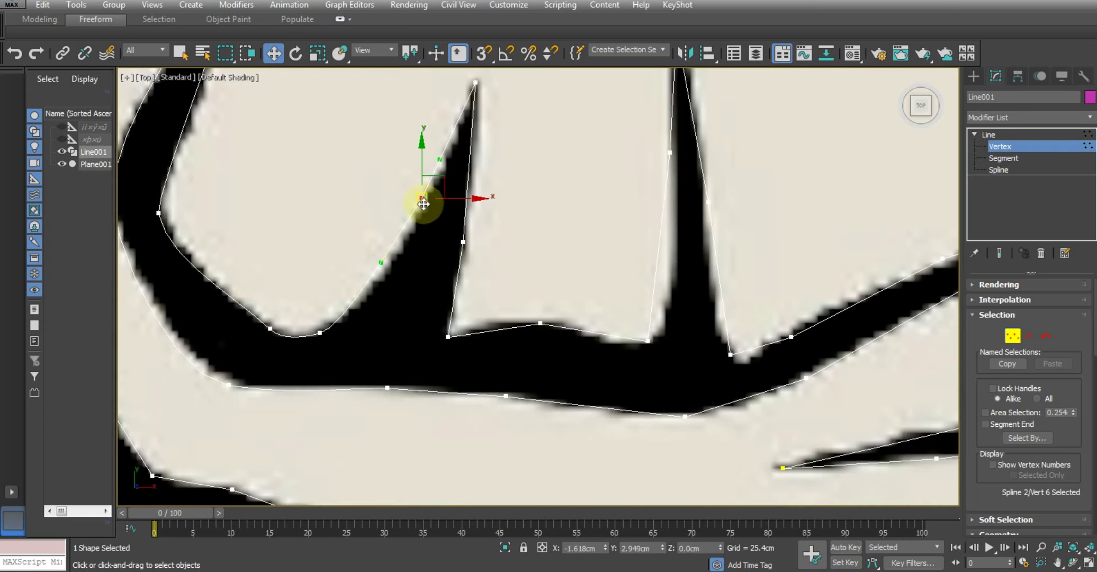
right_click(423, 196)
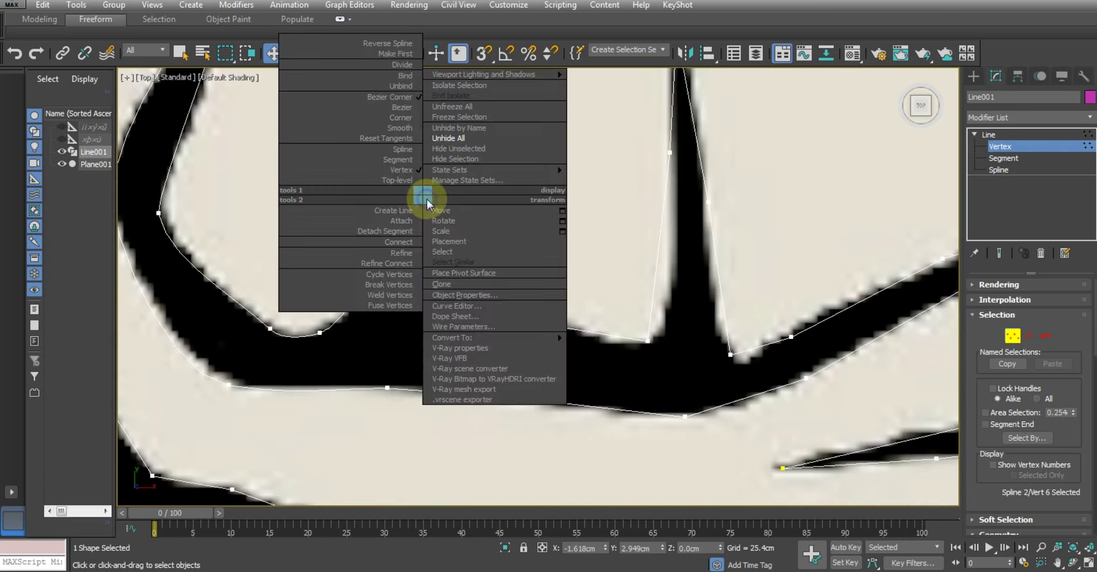
left_click(397, 107)
left_click_drag(381, 262, 390, 271)
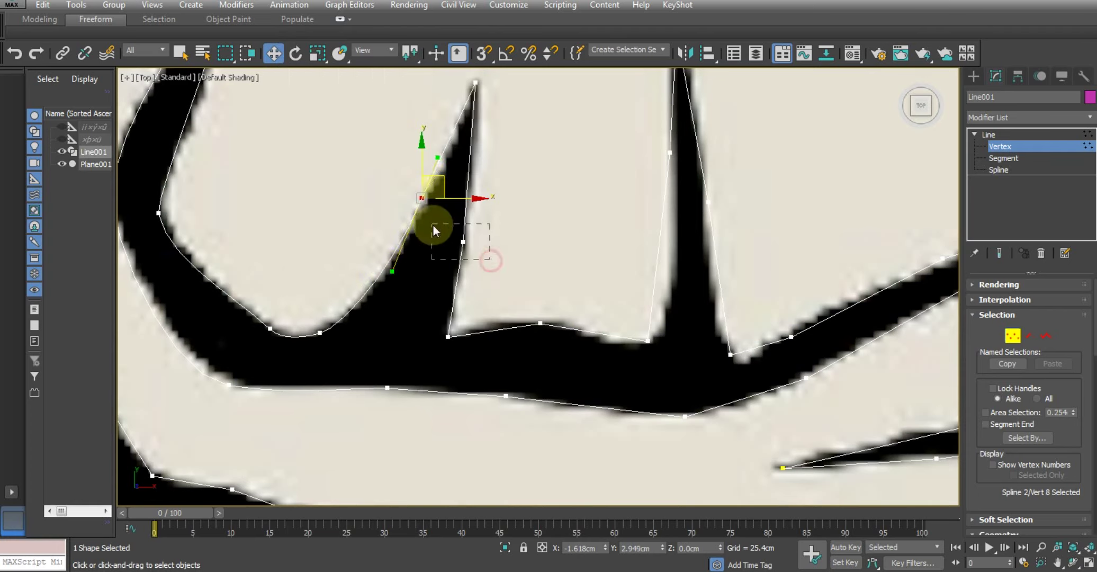
left_click(464, 242)
left_click_drag(513, 244, 518, 242)
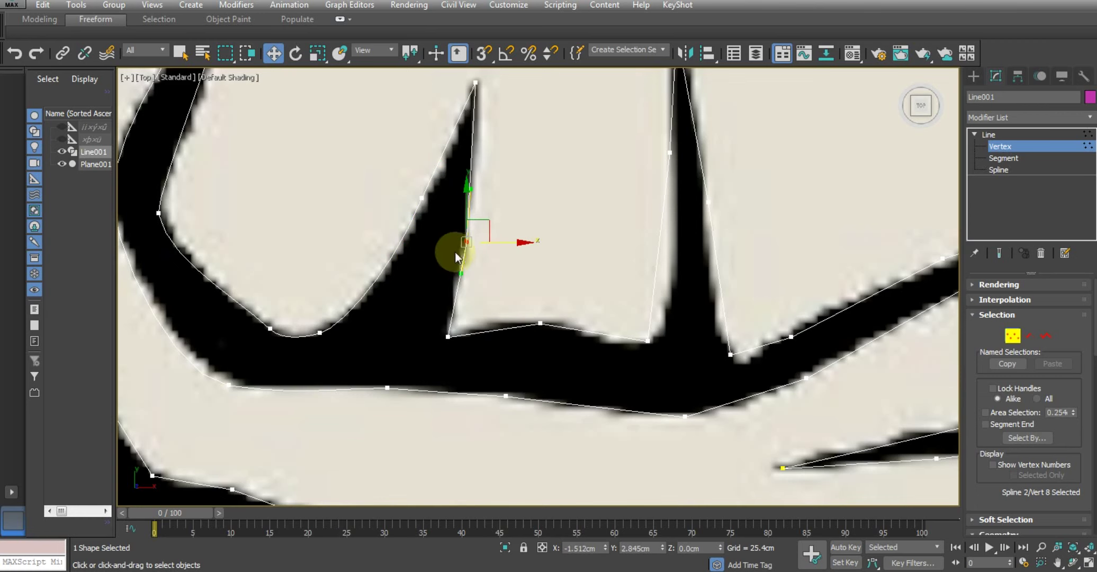
- Add the thorn-base vertex to the selection and convert the selected vertices to Bezier
scroll(480, 261, "down", 3)
scroll(395, 259, "down", 2)
scroll(405, 238, "down", 3)
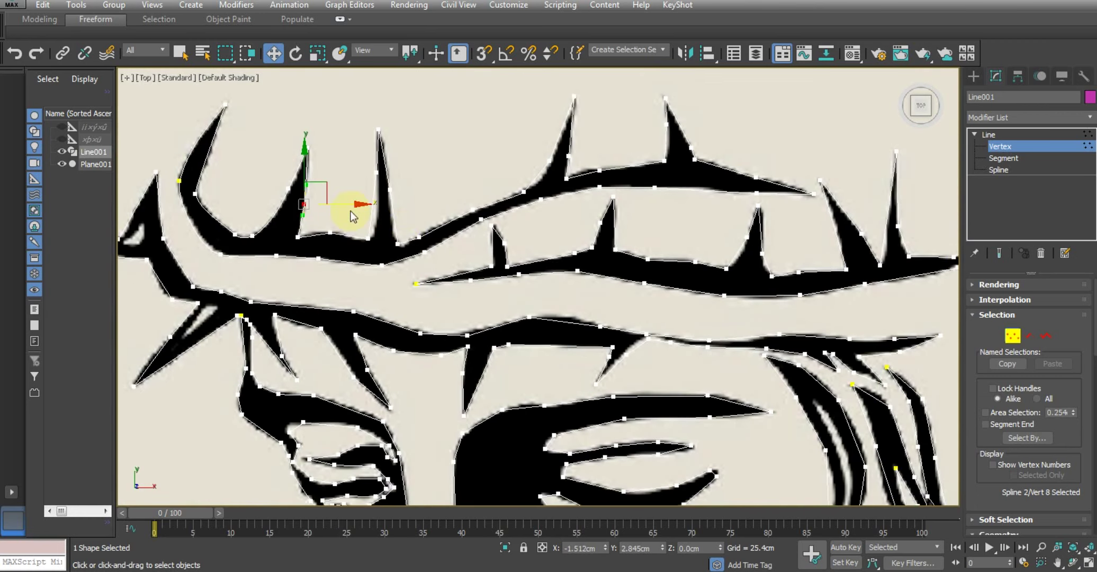
scroll(351, 211, "up", 2)
scroll(323, 271, "up", 4)
middle_click_drag(438, 215, 438, 272)
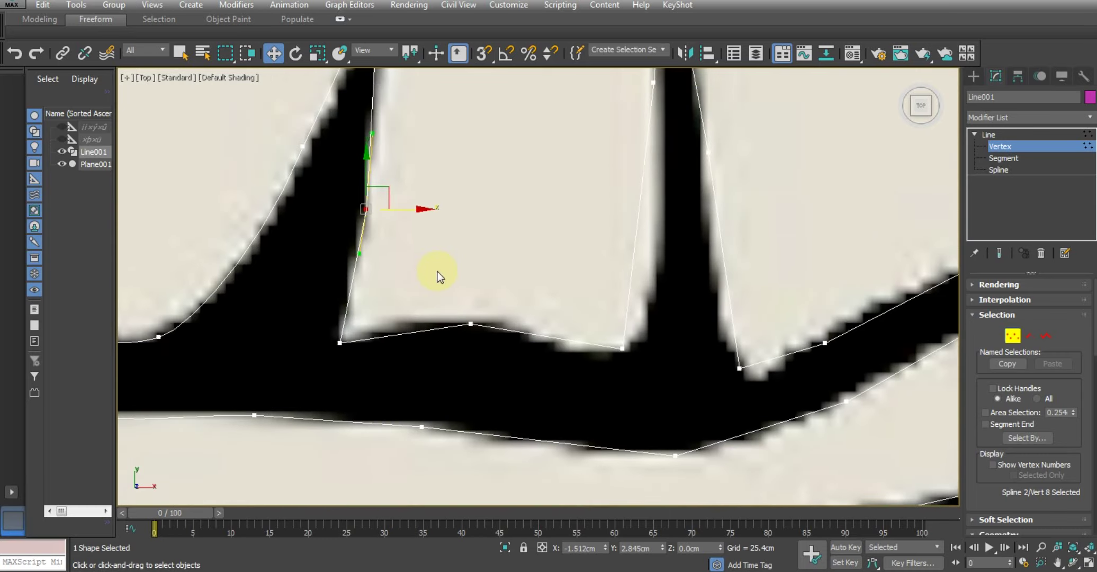
scroll(490, 357, "down", 2)
scroll(409, 362, "down", 2)
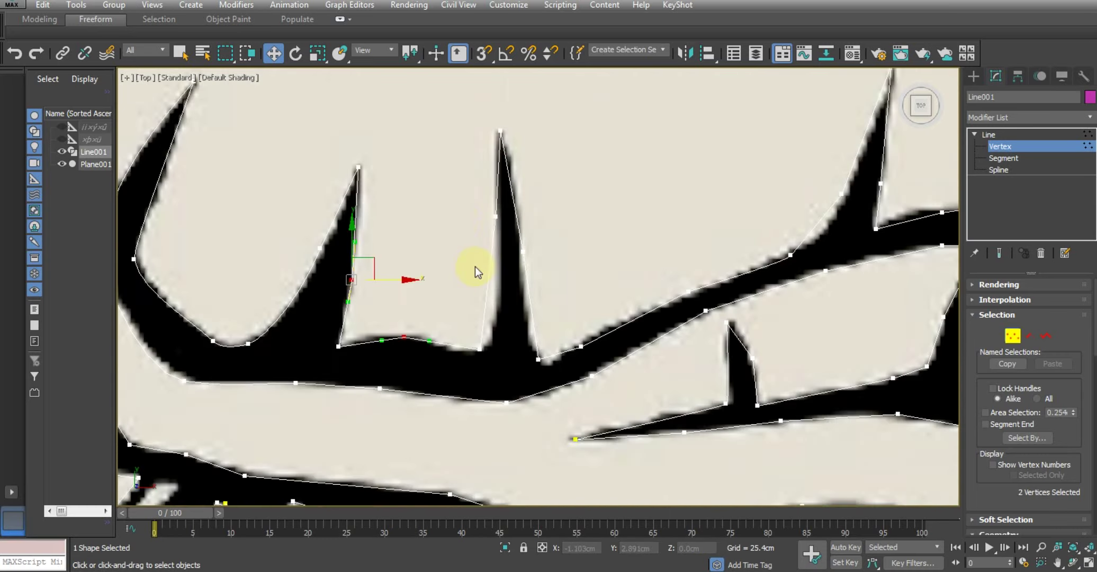
left_click(495, 216, "ctrl")
scroll(492, 217, "up", 2)
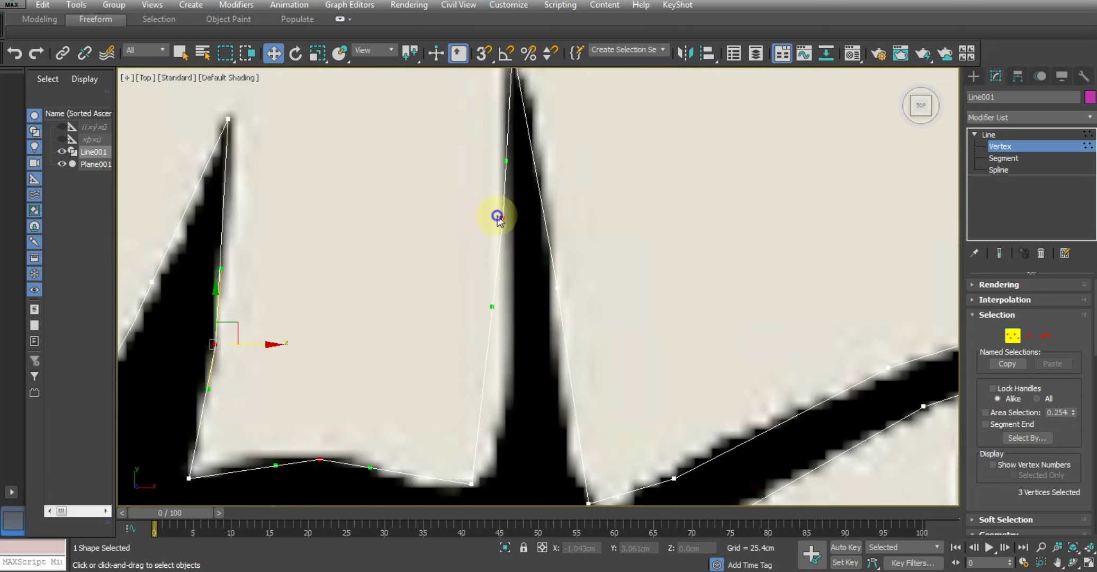
right_click(498, 217)
left_click(466, 119)
- Bend the thorn-base curve along the branch edge using the middle base vertex
middle_click_drag(350, 322, 389, 274)
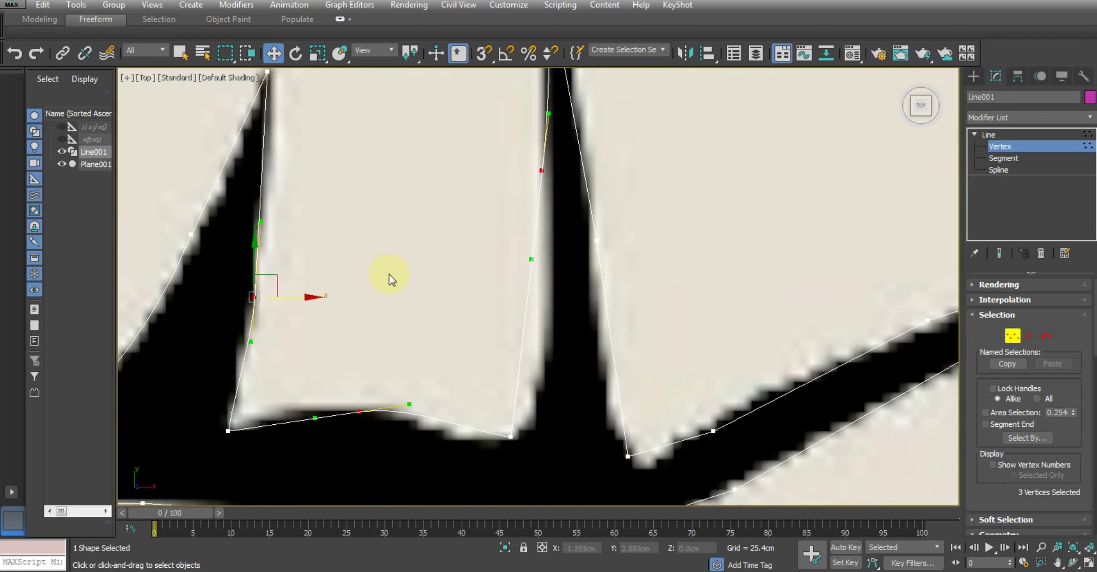
left_click(254, 297)
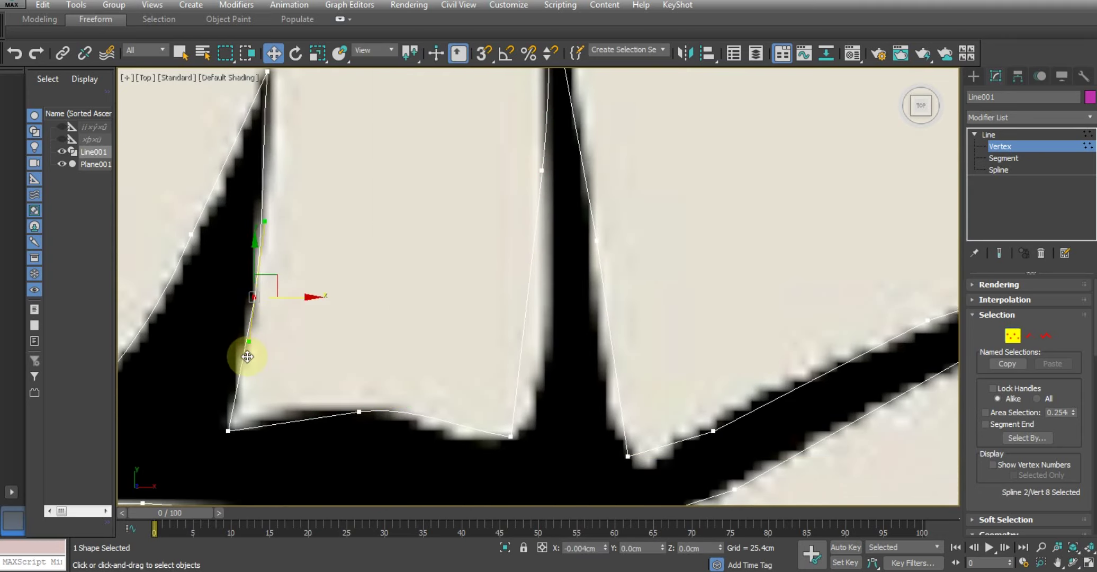
left_click_drag(333, 382, 392, 481)
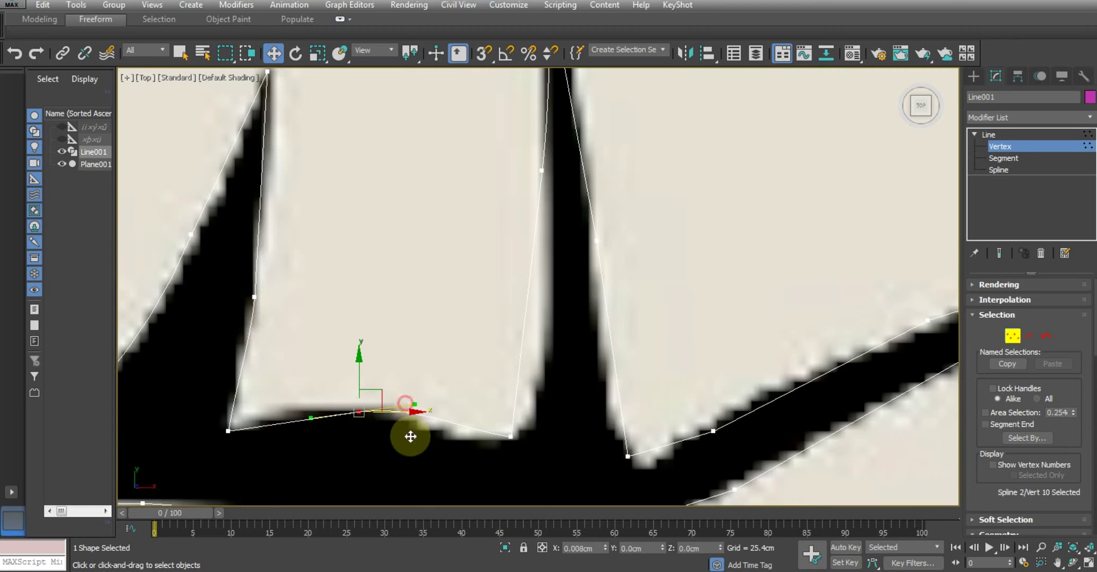
left_click_drag(414, 404, 418, 424)
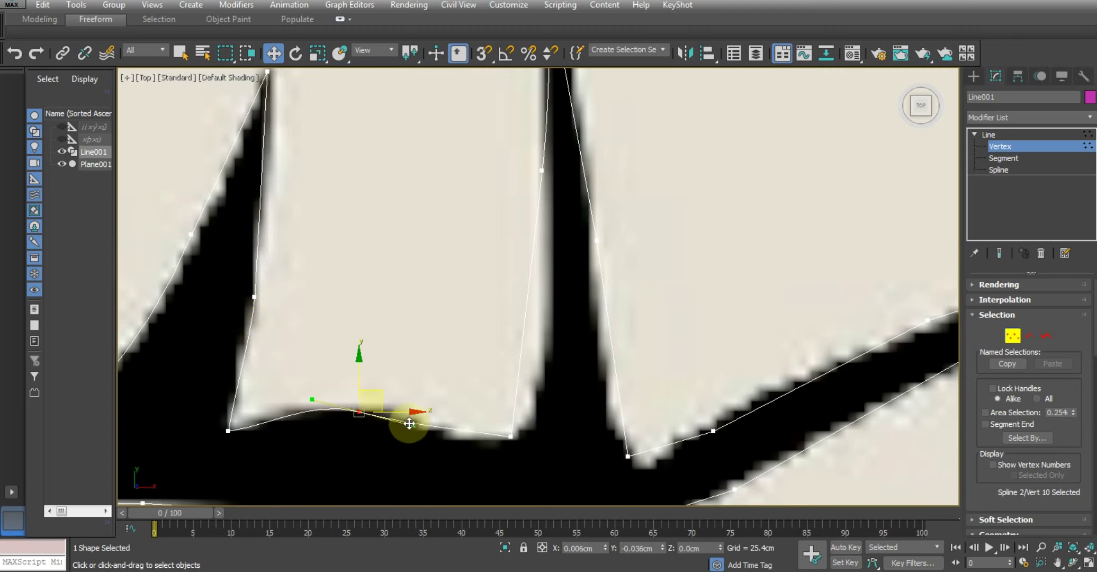
scroll(520, 398, "down", 2)
- Align the tall thorn's side vertex with its edge and round the corner at its base
middle_click_drag(521, 398, 413, 347)
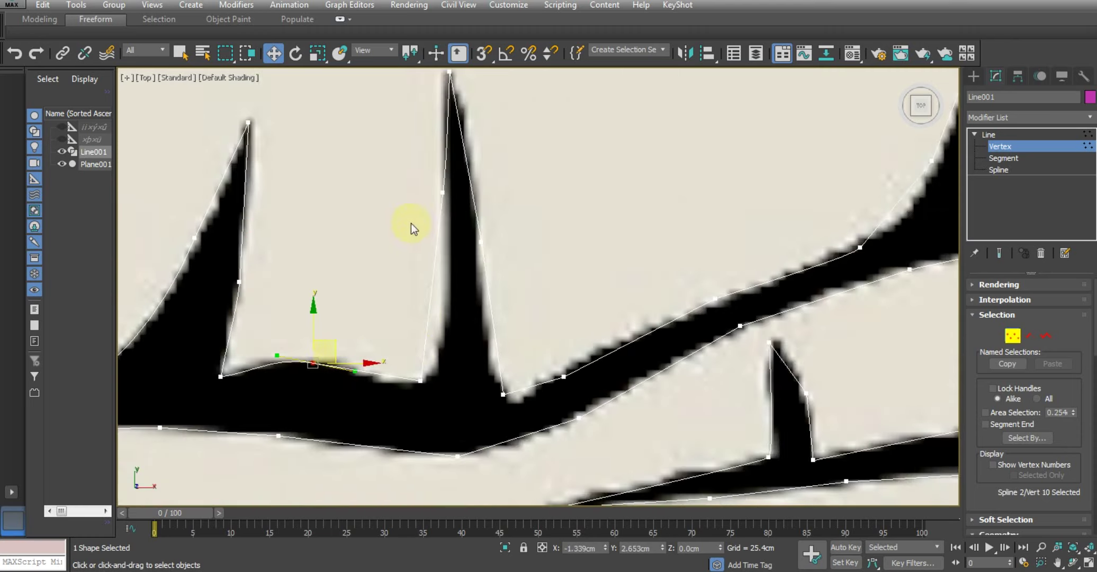
left_click(442, 192)
left_click_drag(437, 258, 454, 262)
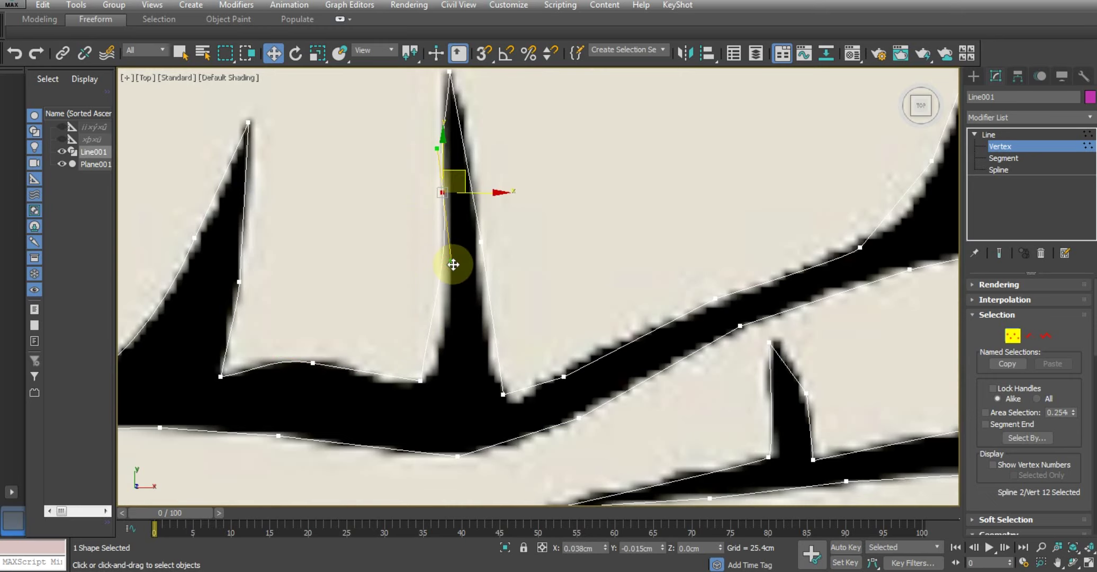
middle_click_drag(465, 191, 465, 231)
left_click_drag(482, 238, 480, 239)
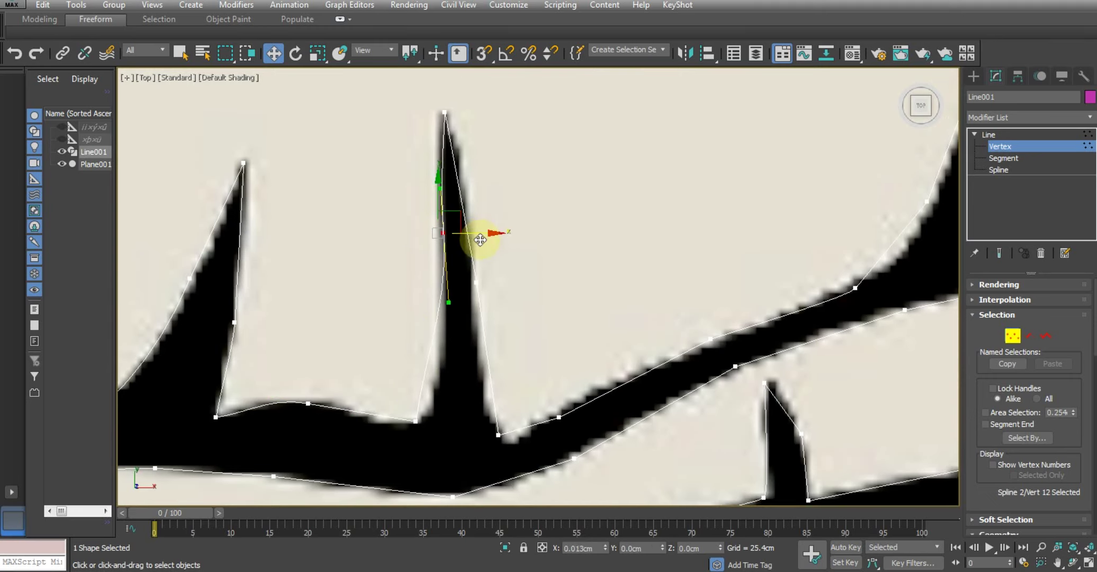
left_click(415, 421)
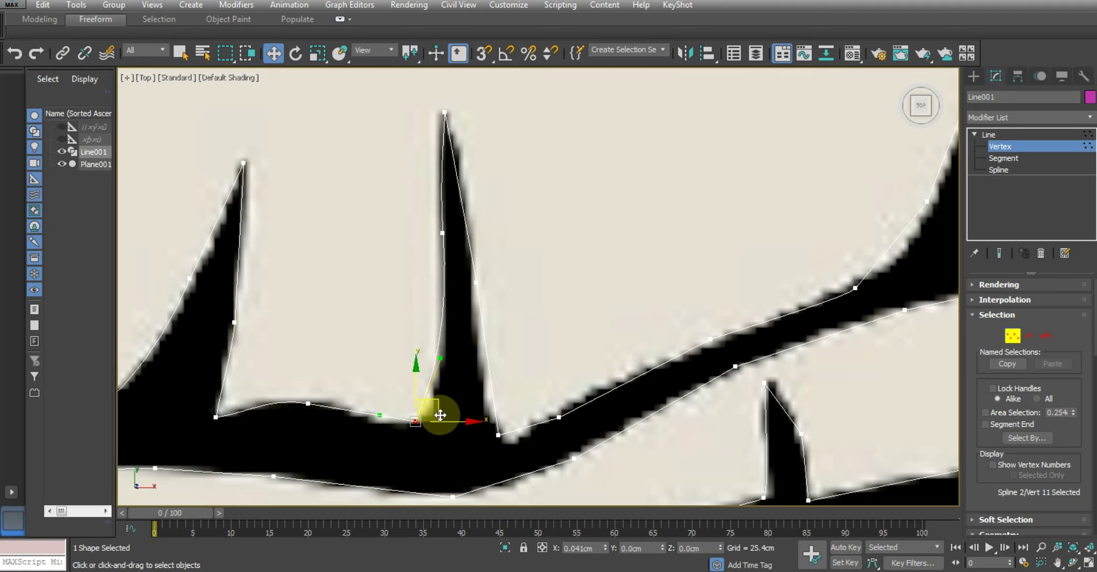
left_click_drag(440, 414, 446, 416)
- Round the vertex where the tall thorn meets the branch into its inner corner
middle_click_drag(446, 416, 442, 359)
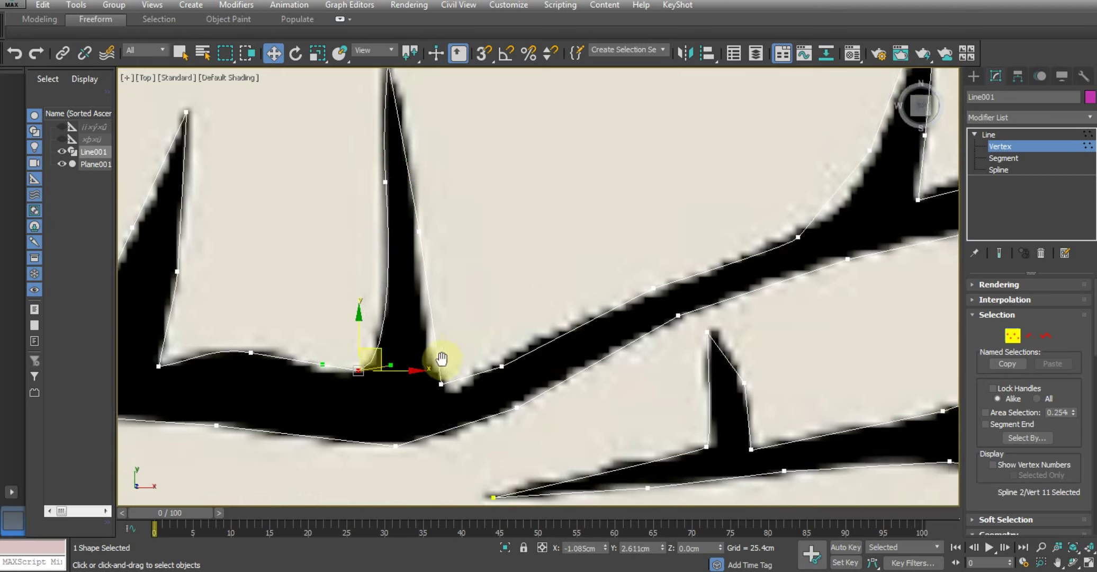
left_click(441, 384)
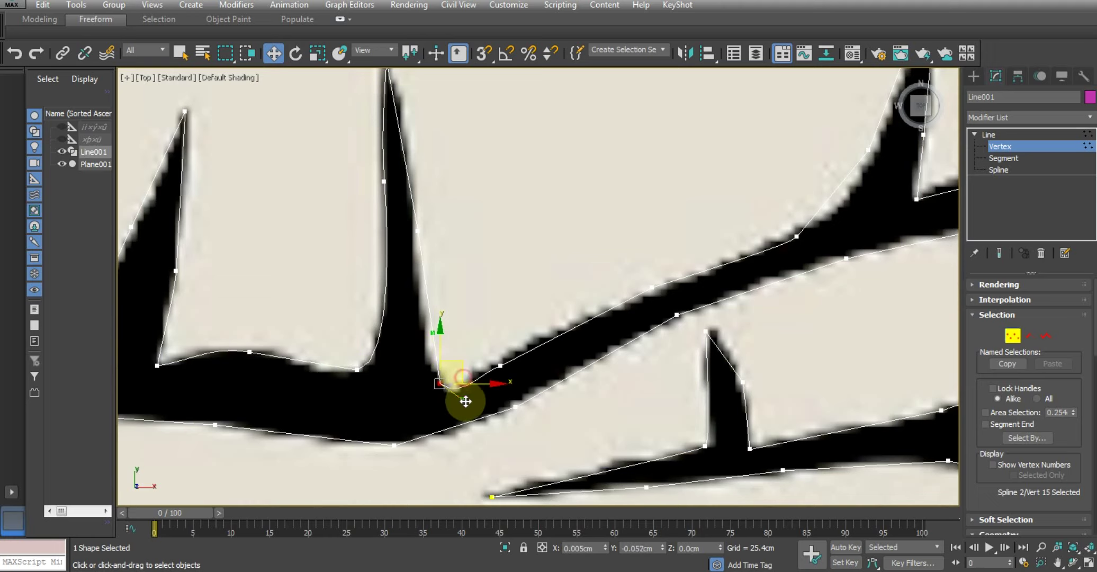
left_click_drag(466, 397, 457, 387)
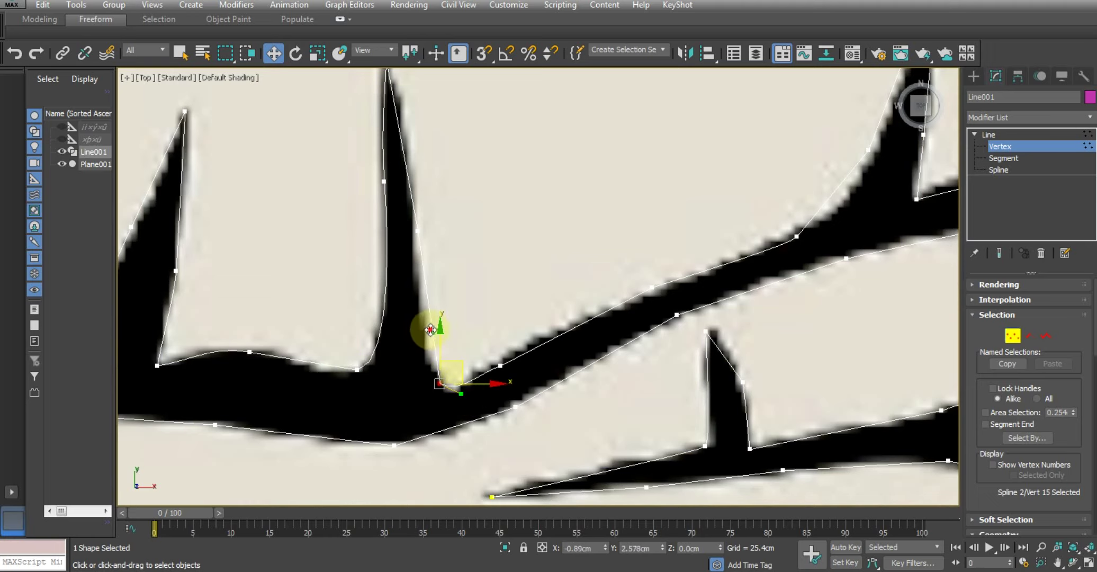
left_click_drag(430, 329, 410, 326)
middle_click_drag(453, 316, 437, 406)
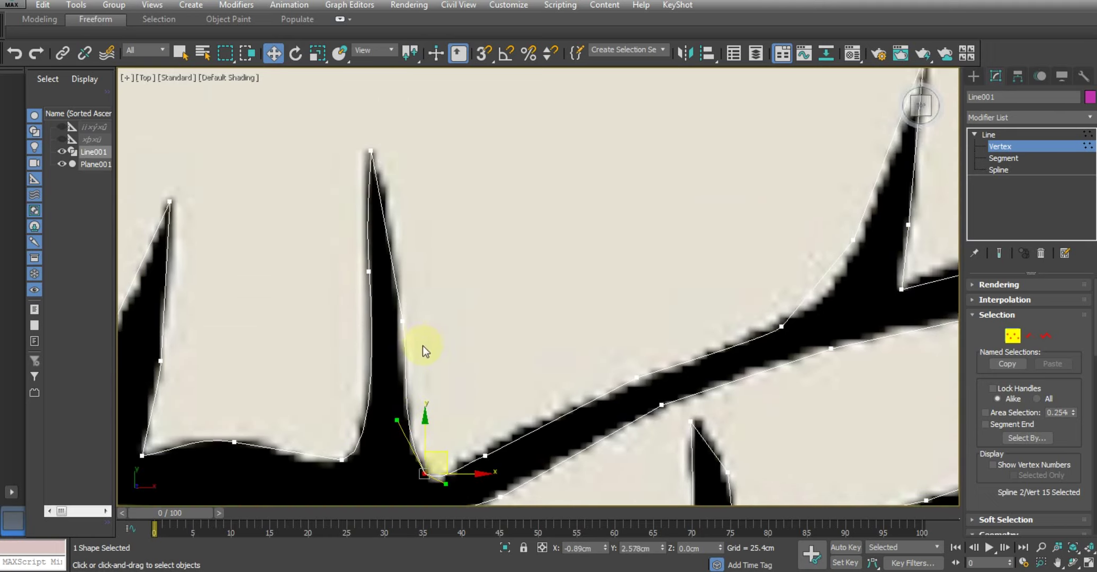
left_click(397, 320)
left_click(400, 322)
- Select the tall thorn's tip vertex and align its curve handle with the branch edge
middle_click_drag(407, 374, 398, 339)
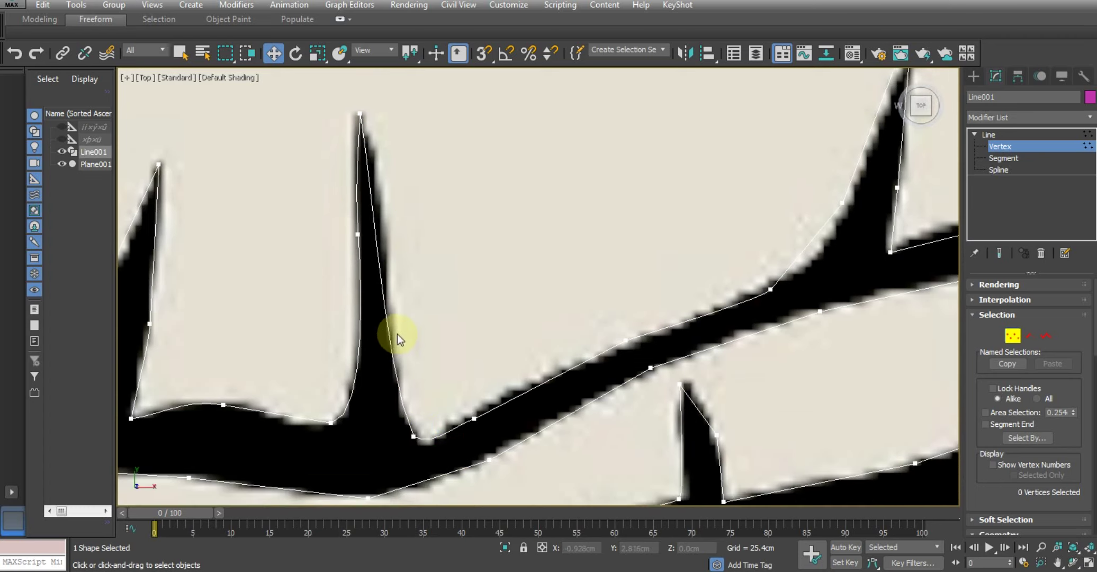
mouse_move(385, 151)
left_mouse_down()
mouse_move(370, 183)
mouse_move(383, 168)
left_mouse_up()
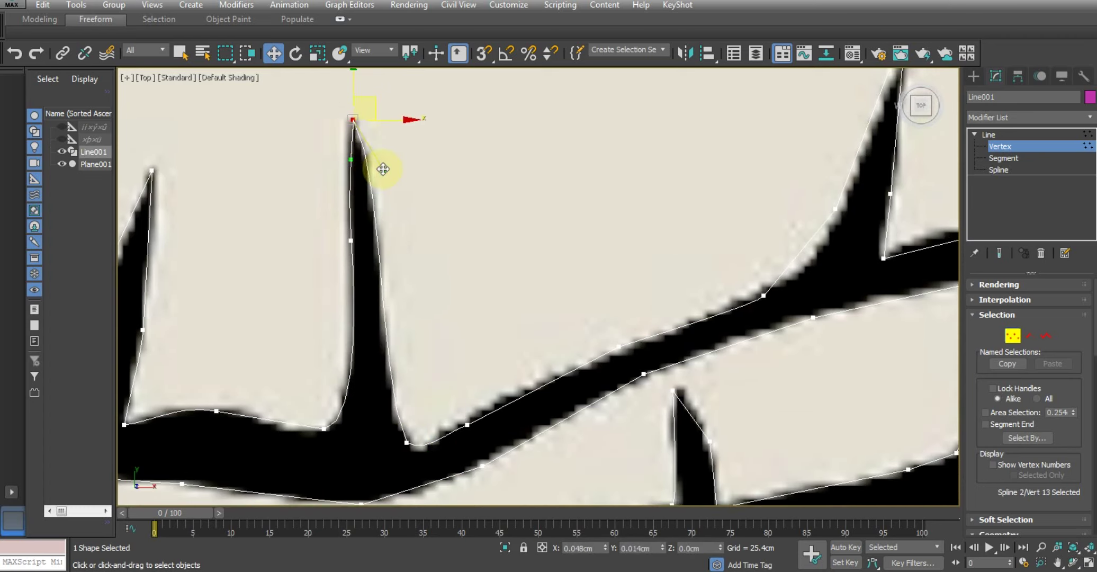
middle_click_drag(399, 273, 383, 237)
scroll(383, 237, "down", 2)
scroll(434, 339, "up", 4)
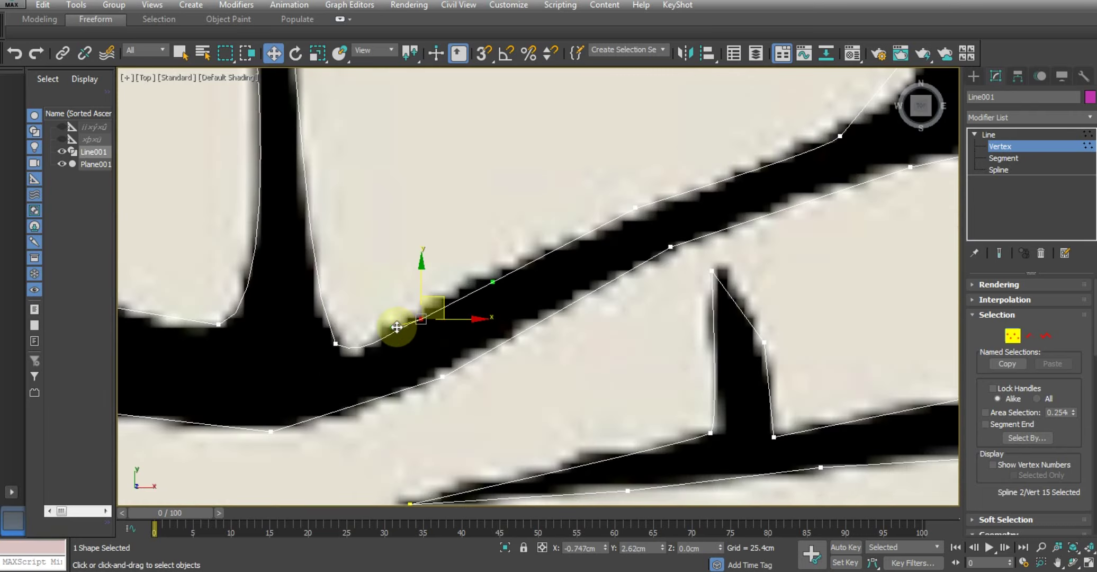
left_click_drag(396, 326, 389, 338)
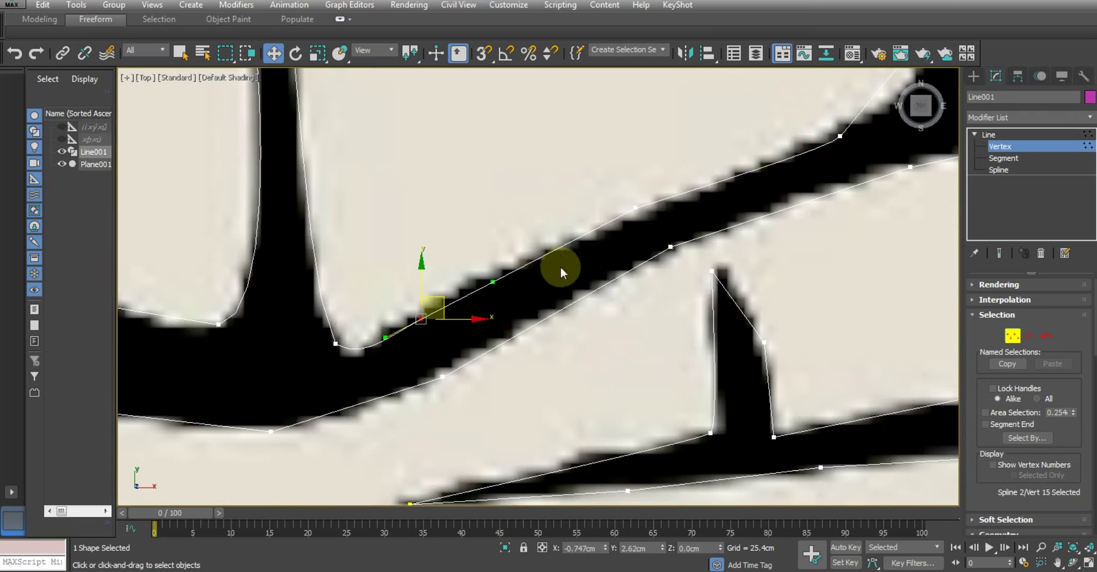
- Smooth the next branch vertex's handles and slide it right onto the edge
middle_click_drag(561, 266, 437, 292)
left_click_drag(552, 273, 551, 272)
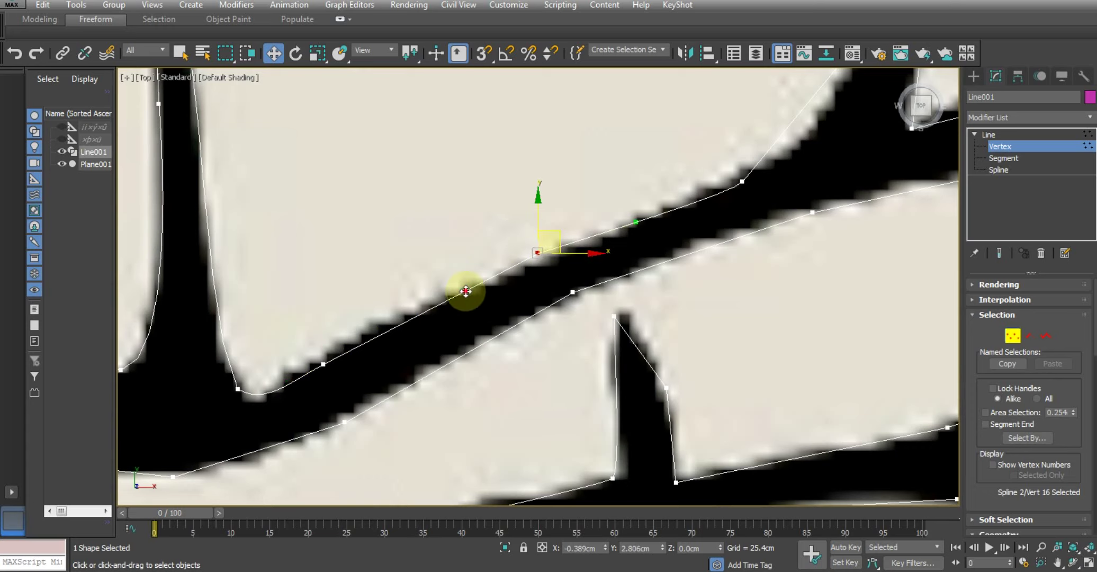
left_click_drag(465, 291, 448, 290)
left_click_drag(640, 225, 636, 218)
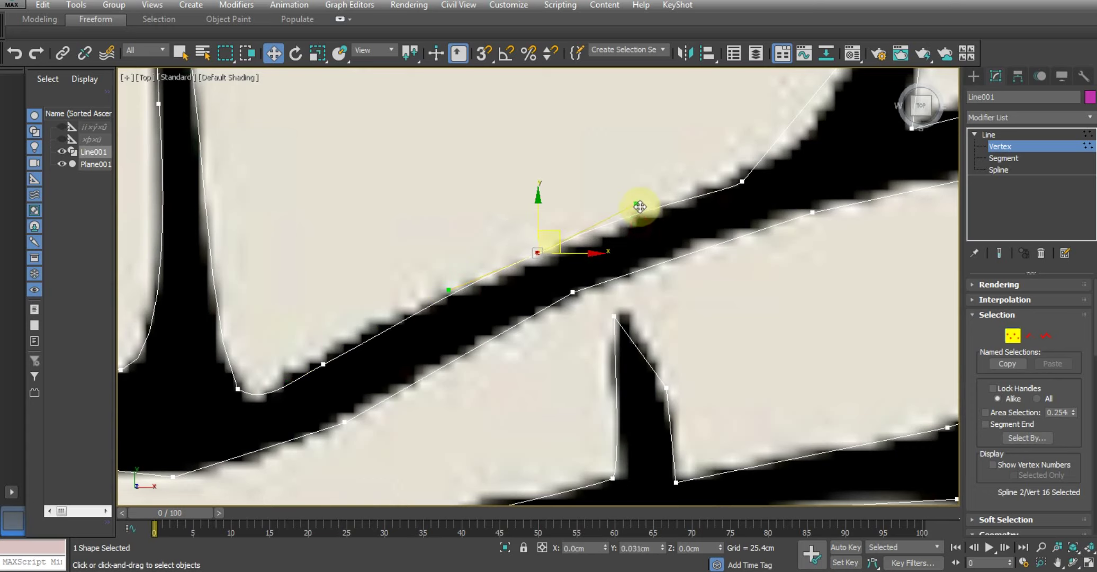
mouse_move(740, 179)
middle_mouse_down()
mouse_move(506, 306)
mouse_move(464, 309)
middle_mouse_up()
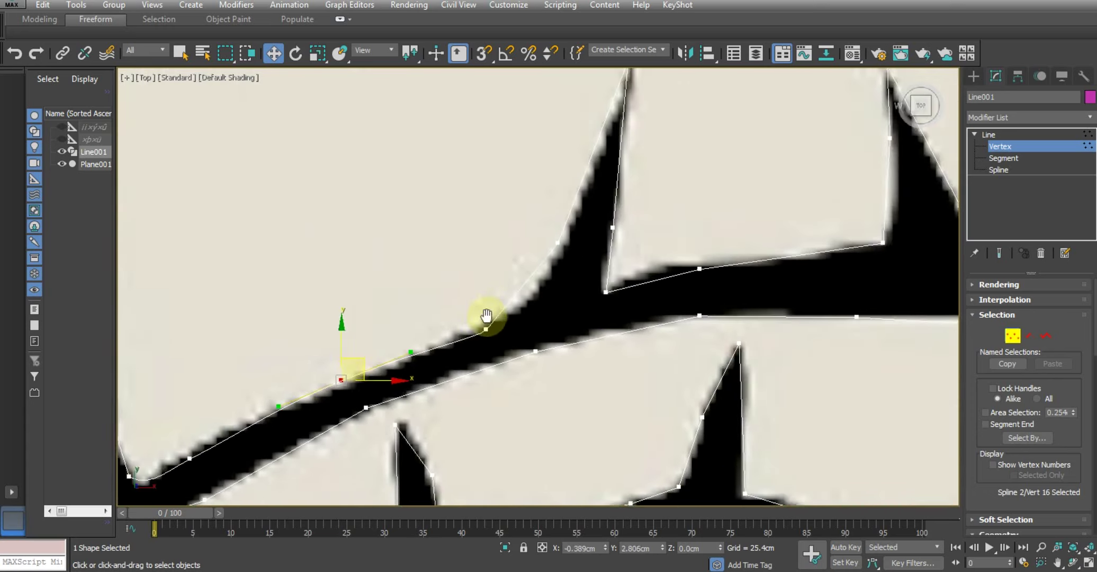
mouse_move(497, 342)
left_mouse_down()
mouse_move(554, 311)
mouse_move(566, 254)
left_mouse_up()
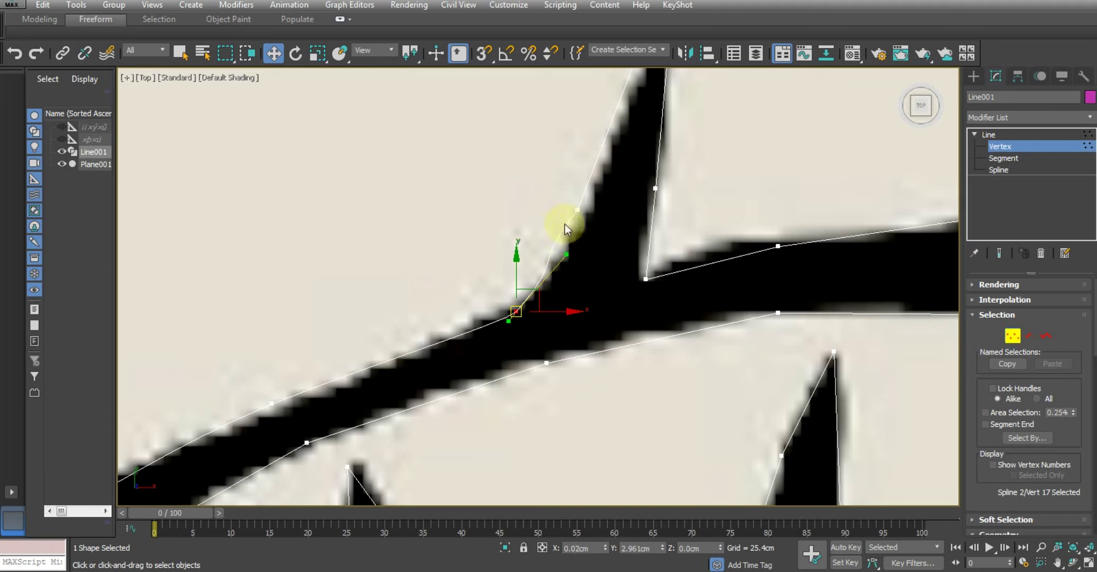
- Move the fork vertex right onto the edge and curve its lower handle into the fork
left_click(577, 209)
middle_click_drag(588, 233, 538, 288)
left_click(561, 300)
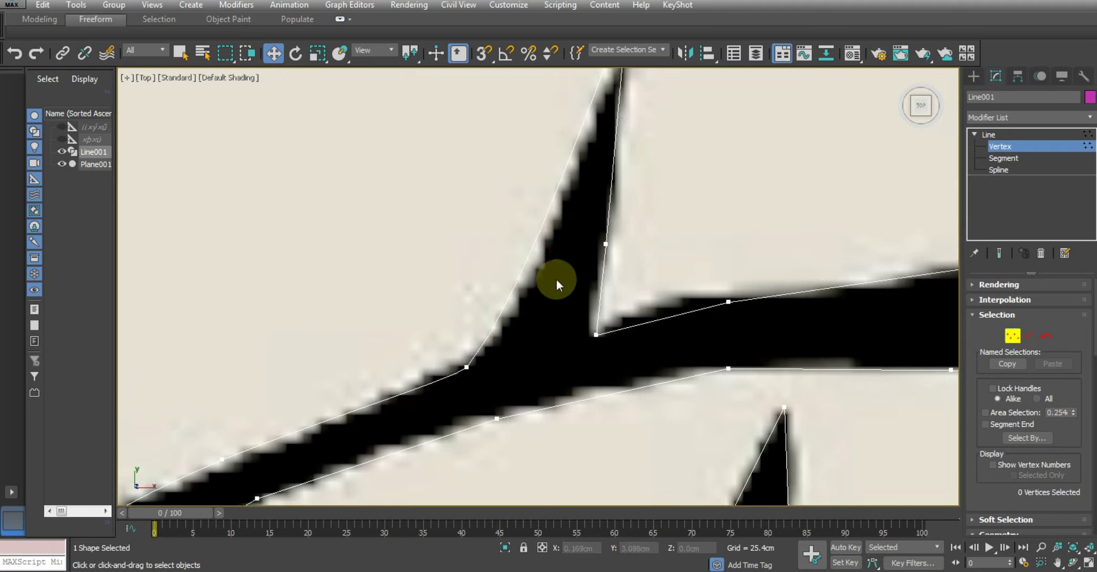
middle_click_drag(534, 248, 519, 264)
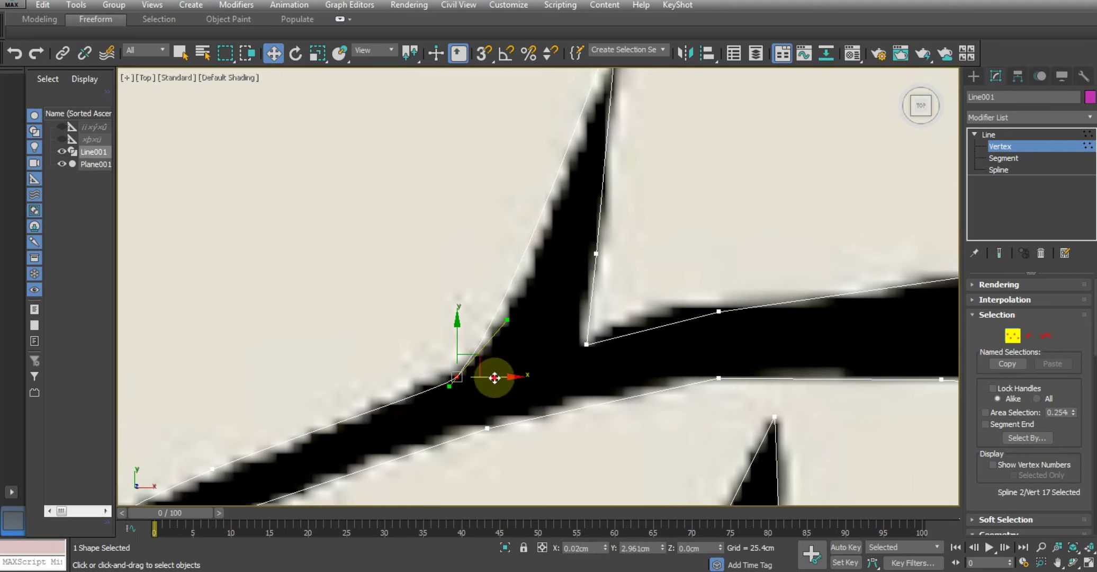
mouse_move(509, 371)
left_mouse_down()
mouse_move(525, 370)
mouse_move(441, 396)
left_mouse_up()
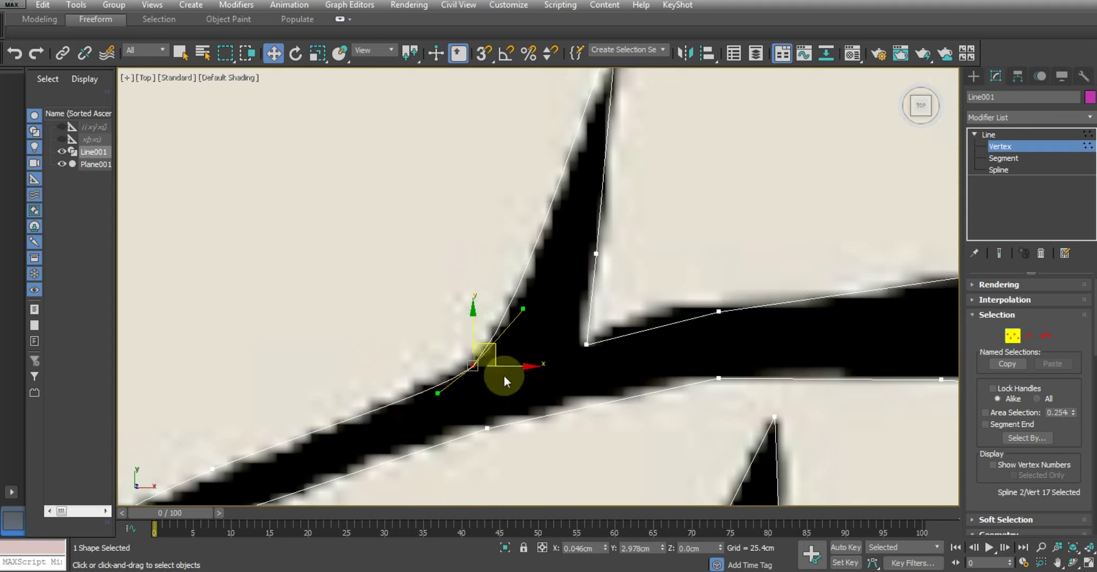
middle_click_drag(499, 374, 431, 332)
- Delete the extra vertex on the upper thorn and move the inner corner vertex onto the edge
middle_click_drag(565, 308, 494, 300)
left_click_drag(558, 279, 547, 277)
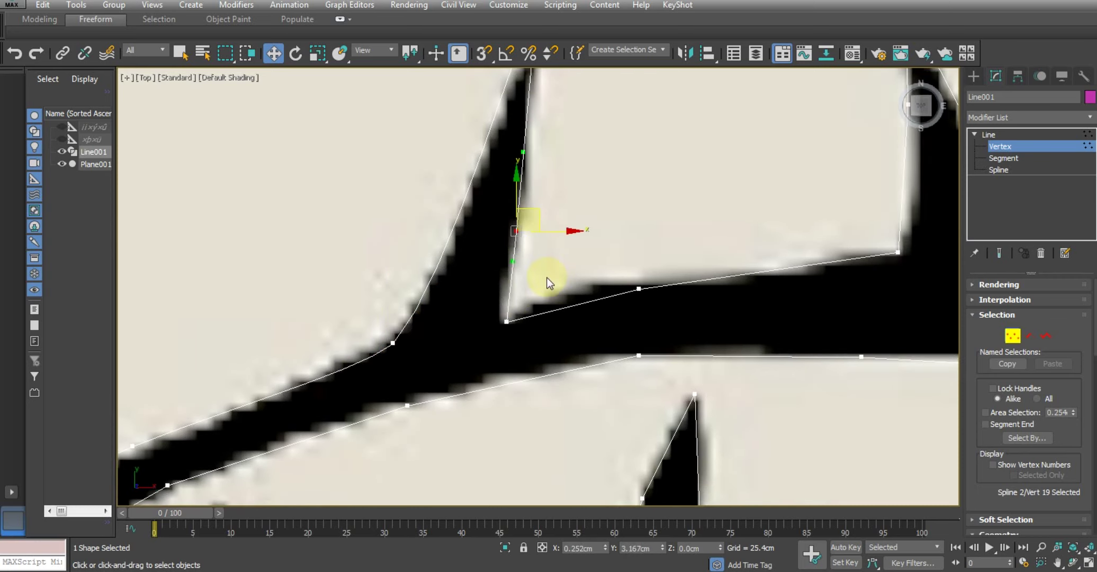
key("Delete")
left_click(507, 321)
middle_click_drag(552, 325, 536, 345)
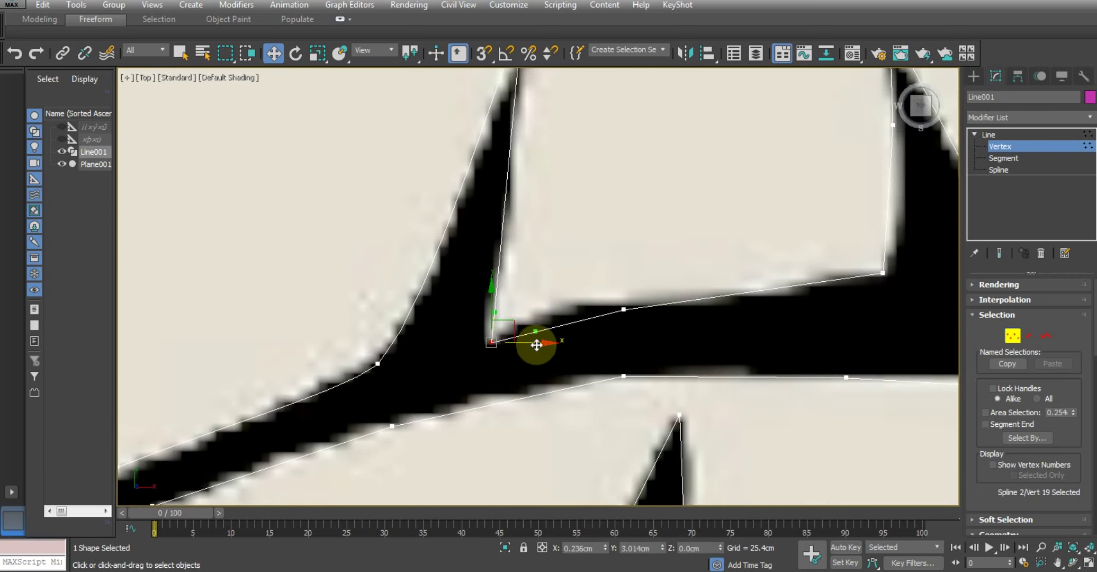
mouse_move(536, 345)
left_mouse_down()
mouse_move(526, 350)
mouse_move(485, 313)
left_mouse_up()
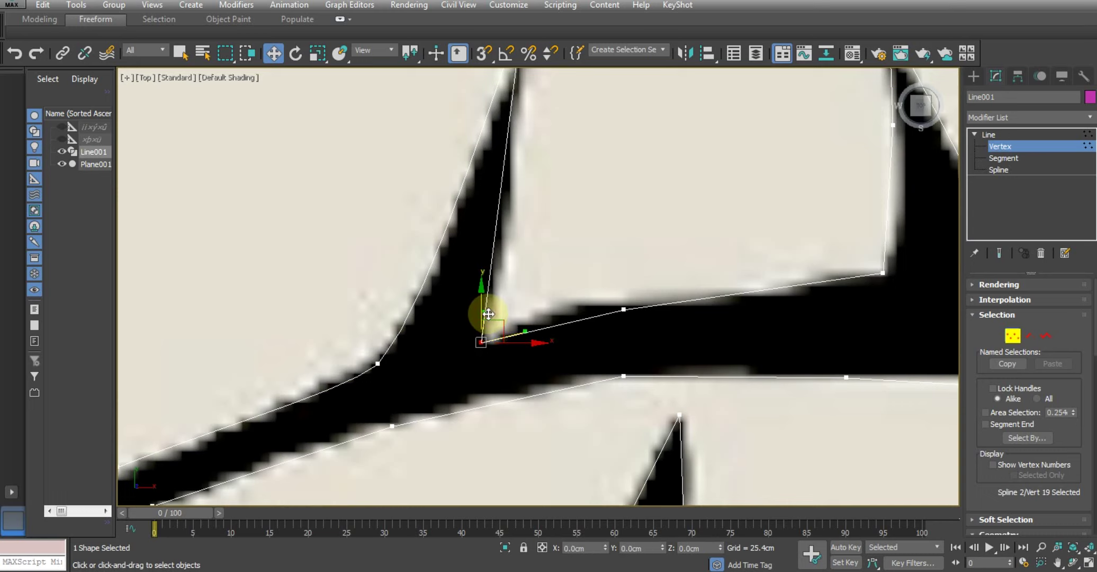
- Make the branch's top-edge vertex Bezier Smooth and bend the curve up along the edge
left_click_drag(610, 293, 666, 336)
left_click_drag(574, 325, 568, 304)
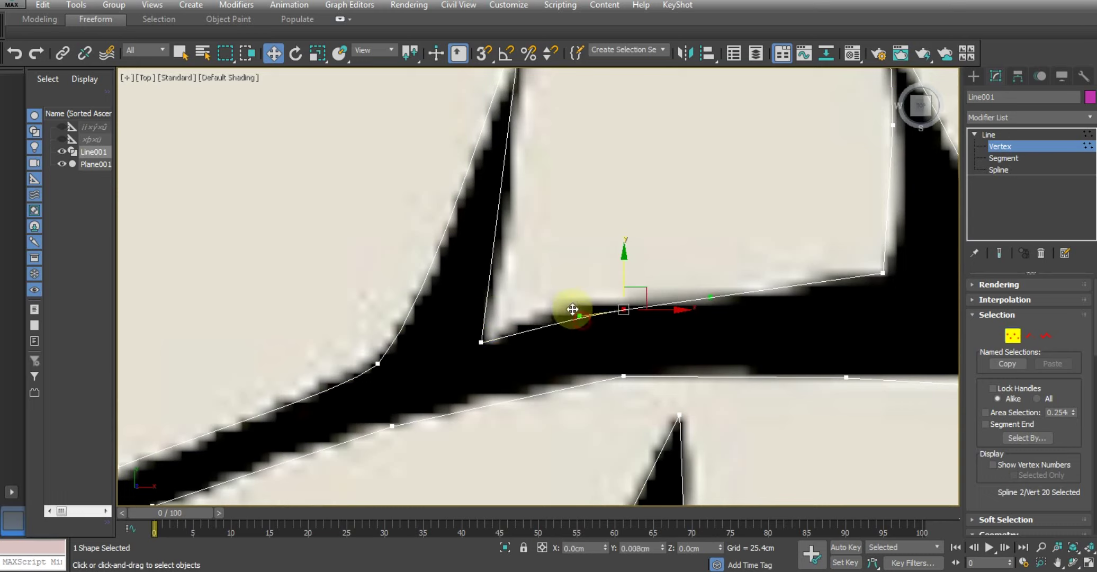
right_click(621, 310)
left_click(591, 218)
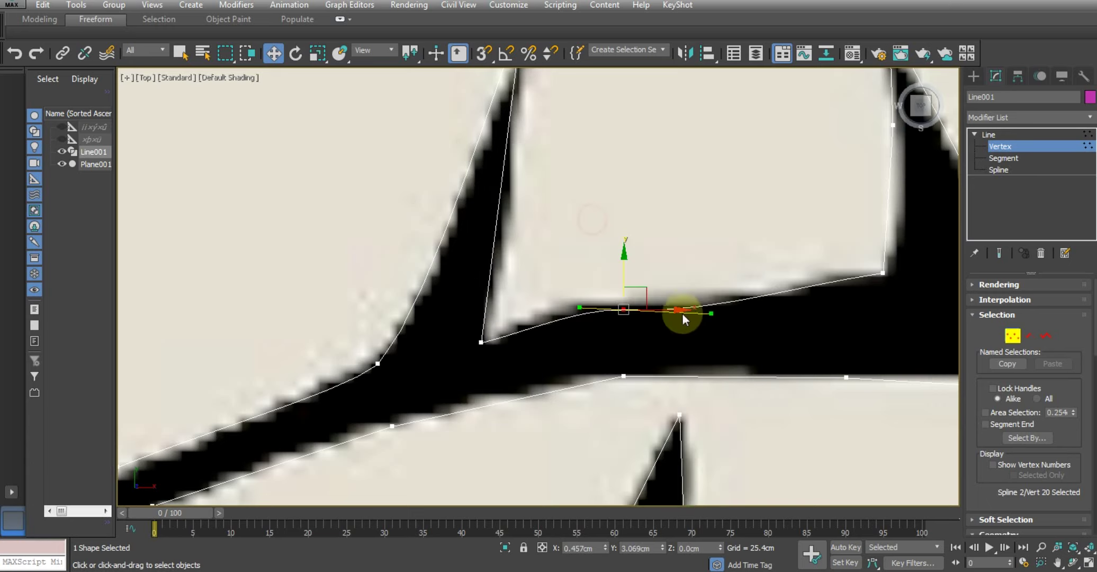
left_click_drag(707, 317, 711, 295)
scroll(617, 259, "down", 2)
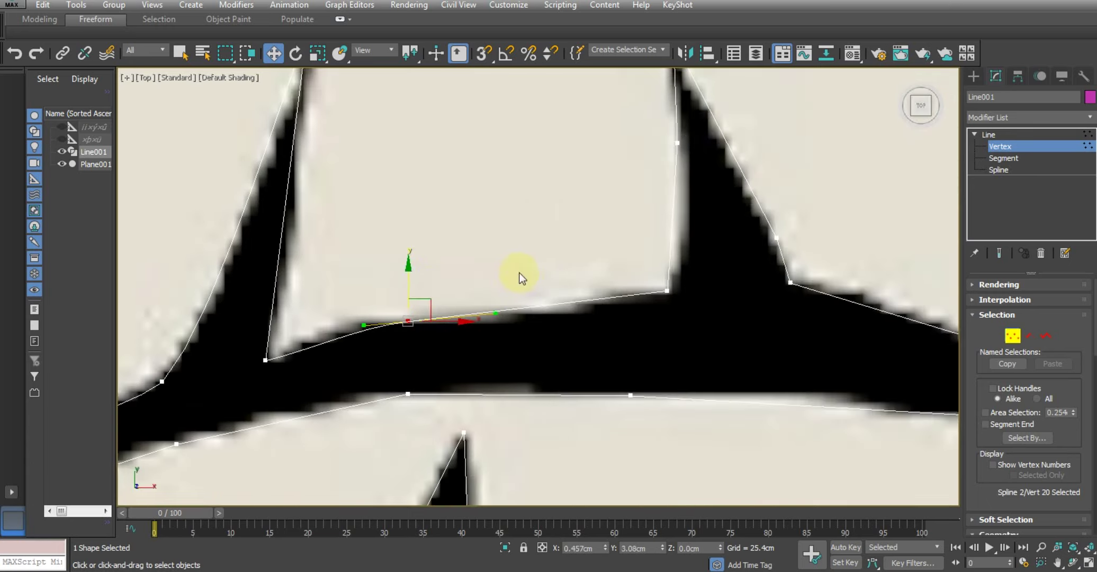
scroll(519, 272, "down", 2)
scroll(563, 288, "up", 5)
- Nudge the vertex at the thorn's base slightly sideways
left_click(639, 288)
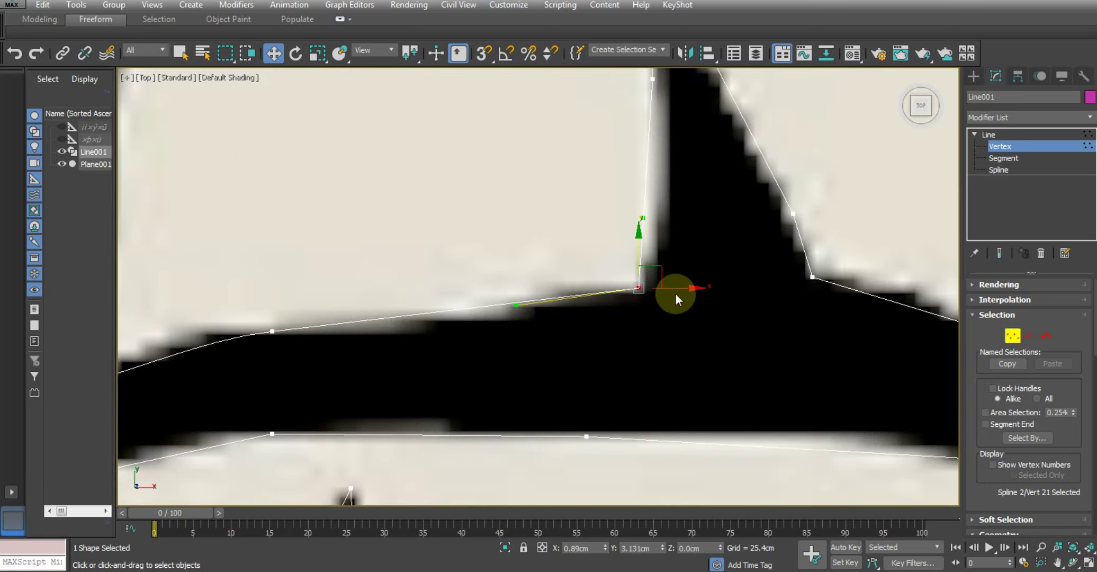
left_click_drag(676, 292, 688, 297)
scroll(666, 294, "down", 2)
scroll(533, 315, "down", 2)
scroll(533, 314, "up", 3)
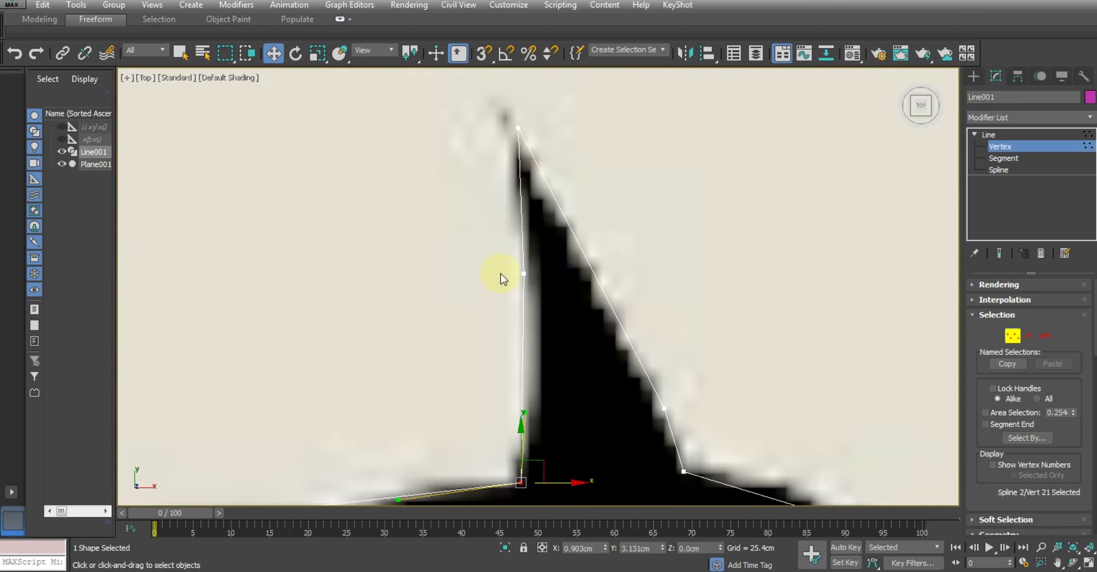
- Shift the tall spike's tip vertex left and curve its left edge to match the thorn
middle_click_drag(568, 338, 528, 330)
left_click(526, 318)
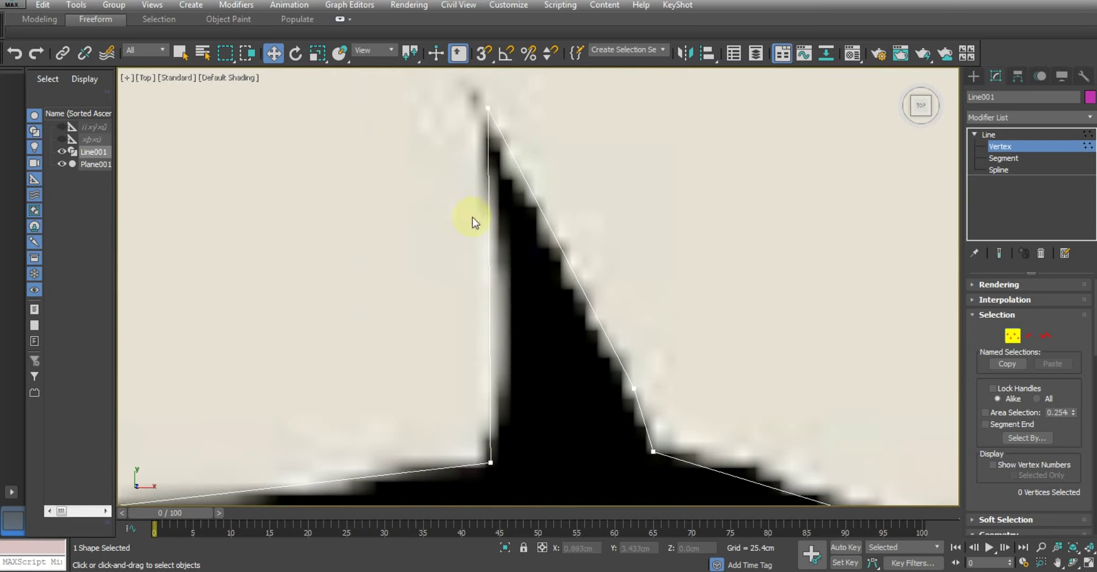
middle_click_drag(473, 217, 414, 250)
left_click(430, 141)
left_click_drag(482, 141, 472, 142)
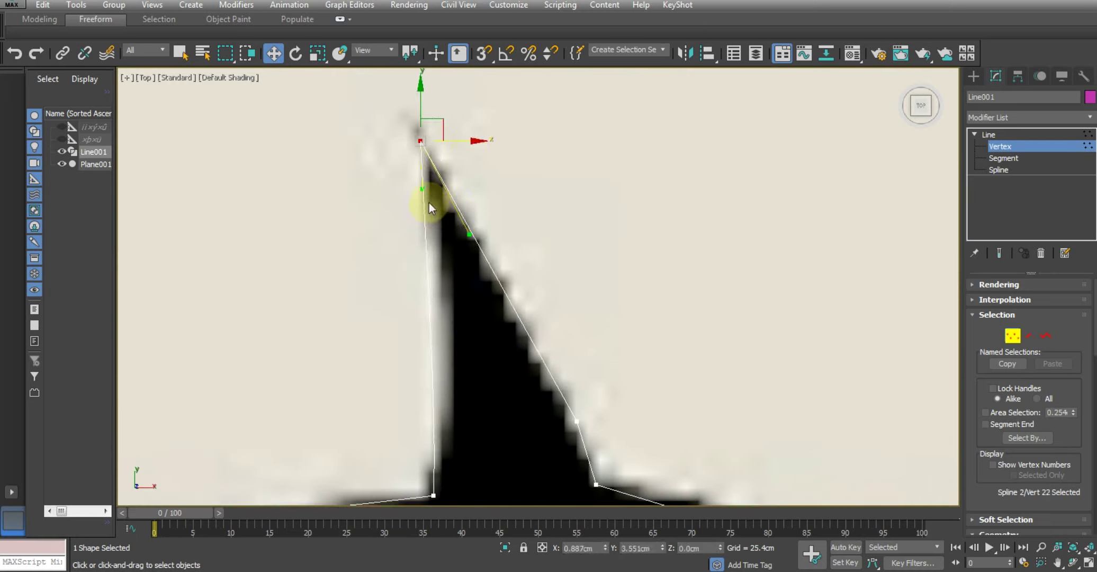
mouse_move(422, 189)
left_mouse_down()
mouse_move(458, 227)
mouse_move(461, 284)
left_mouse_up()
scroll(457, 273, "down", 3)
middle_click_drag(458, 272, 442, 197)
scroll(588, 218, "up", 2)
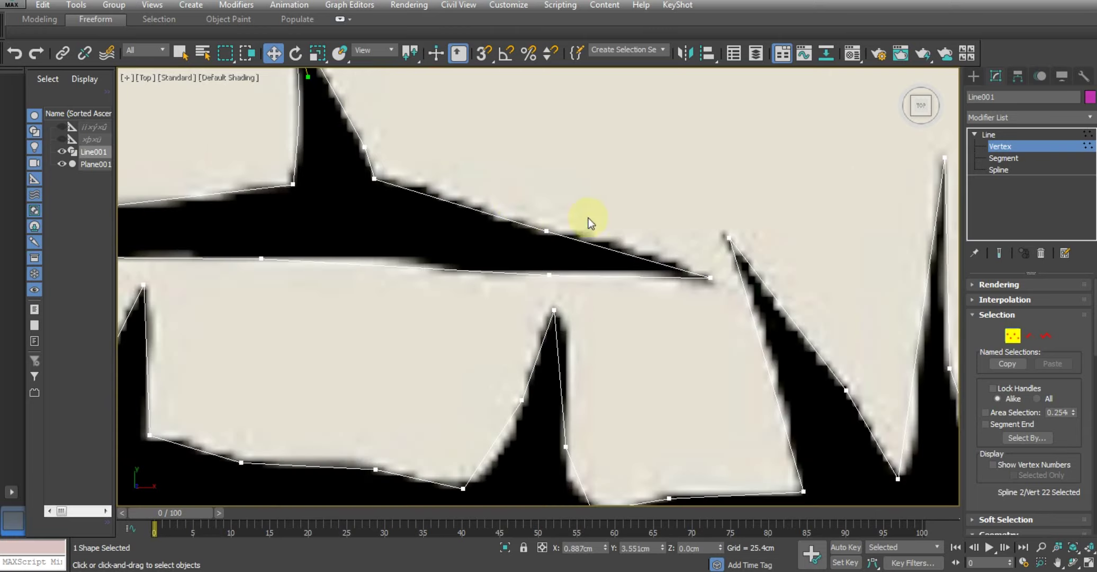
- Delete the stray vertex on the horizontal branch and slide its neighbour right along the branch
left_click(567, 244)
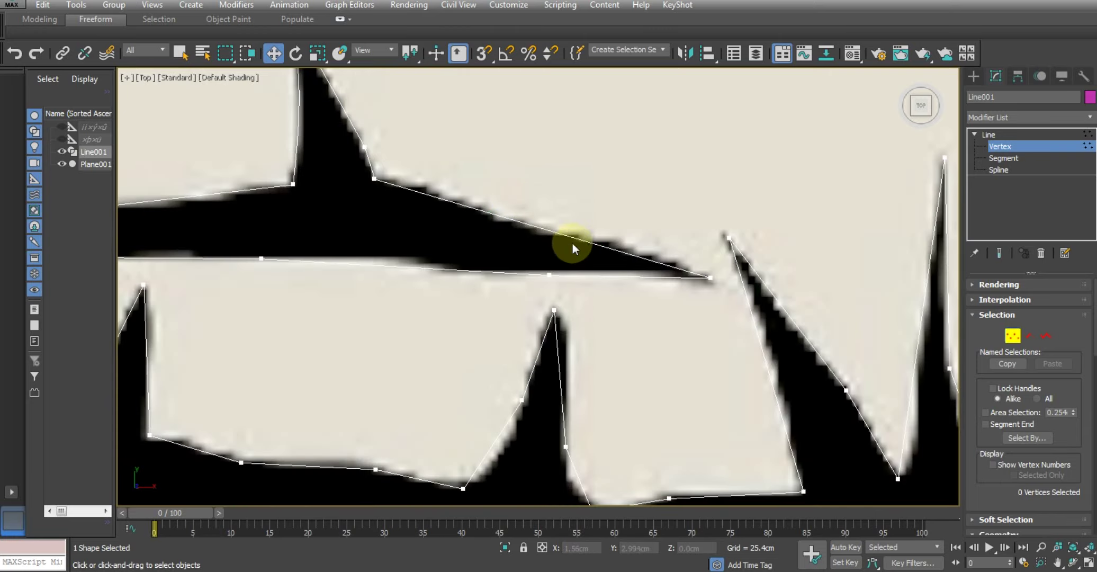
middle_click_drag(568, 244, 700, 264)
left_click(605, 249)
key("Delete")
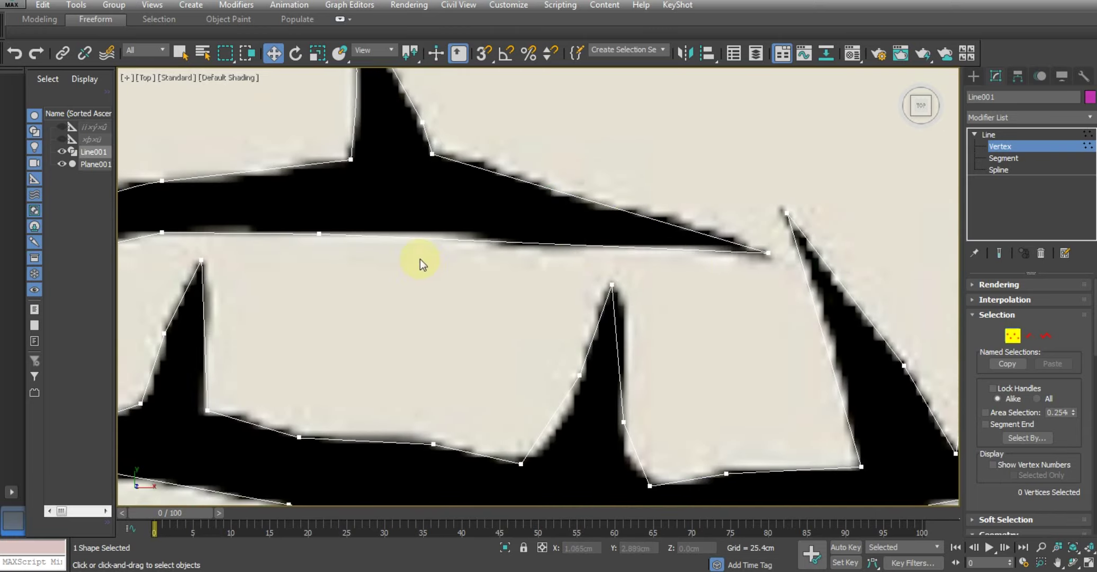
middle_click_drag(419, 258, 440, 263)
left_click(339, 239)
mouse_move(387, 237)
left_mouse_down()
mouse_move(499, 233)
mouse_move(536, 268)
left_mouse_up()
mouse_move(483, 242)
left_mouse_down()
mouse_move(524, 269)
mouse_move(543, 262)
left_mouse_up()
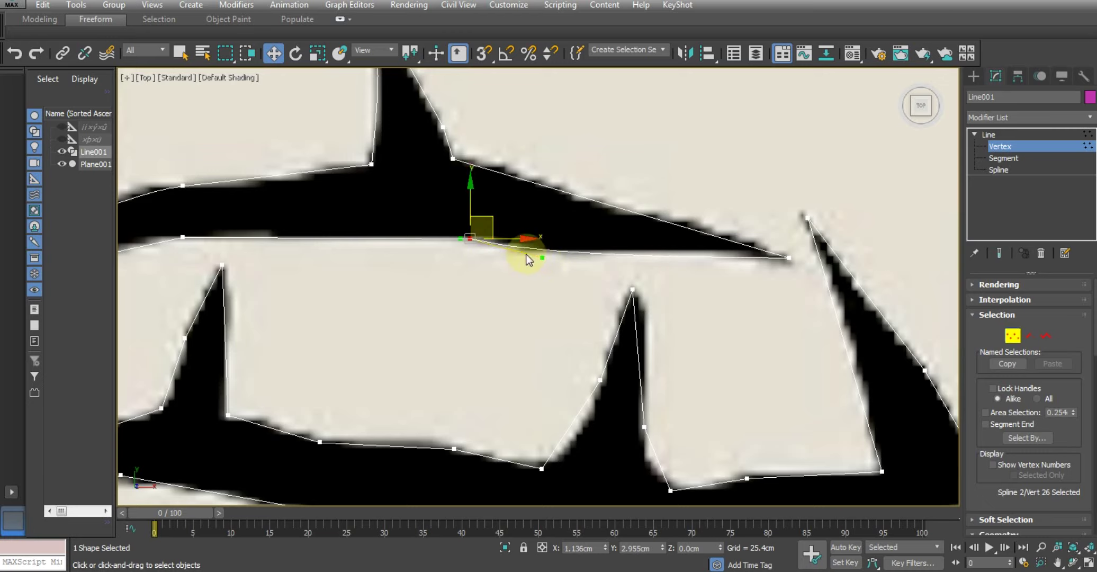
- Move a vertex on the vine's lower edge slightly right along the edge
scroll(526, 255, "down", 3)
middle_click_drag(553, 216, 607, 245)
scroll(679, 219, "up", 4)
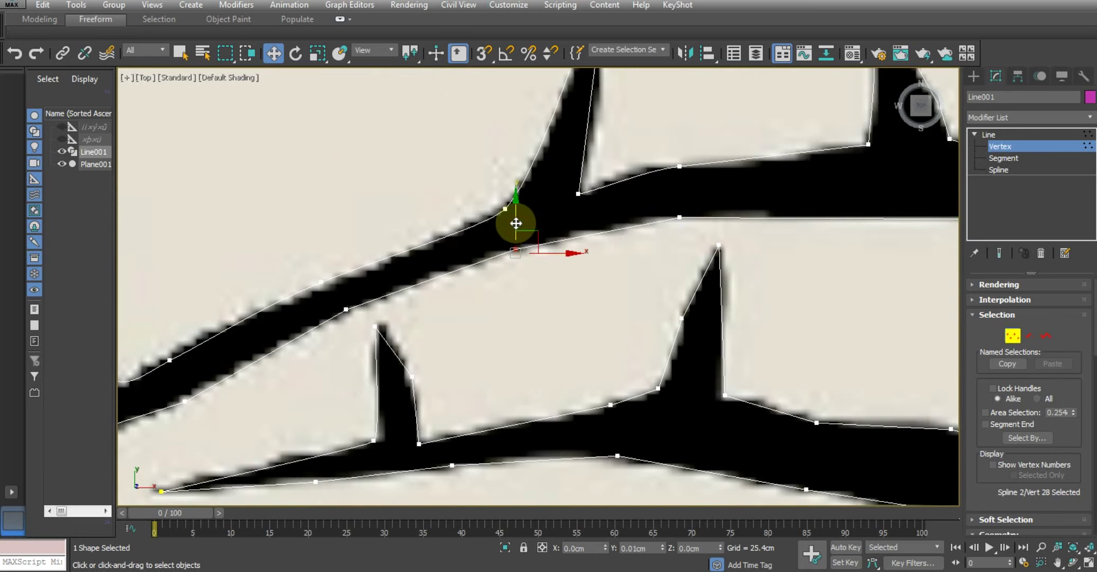
scroll(458, 261, "down", 4)
middle_click_drag(558, 281, 718, 231)
scroll(481, 281, "up", 3)
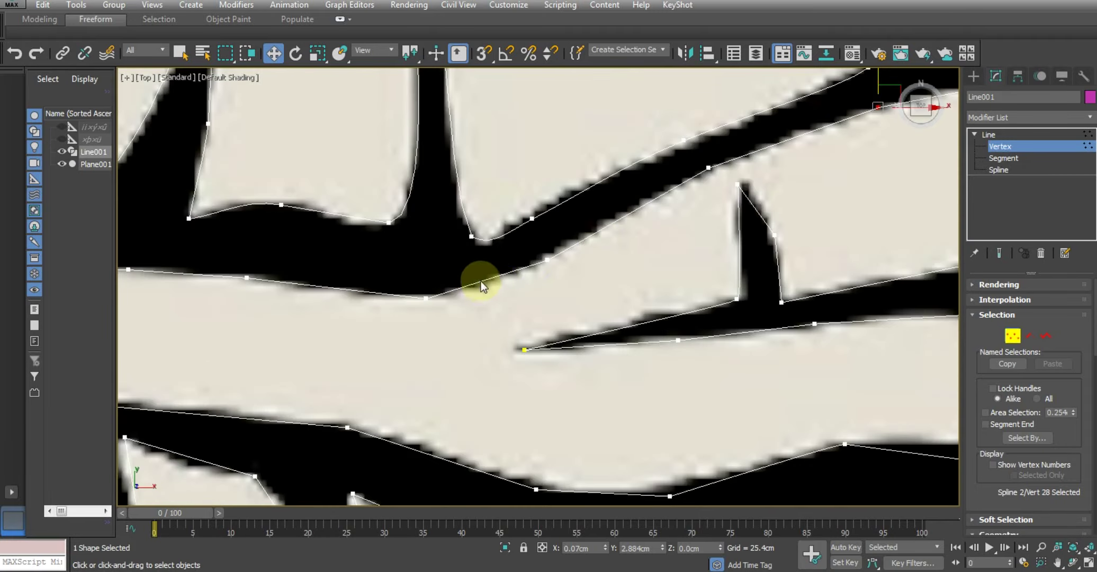
scroll(442, 295, "up", 2)
left_click(383, 314)
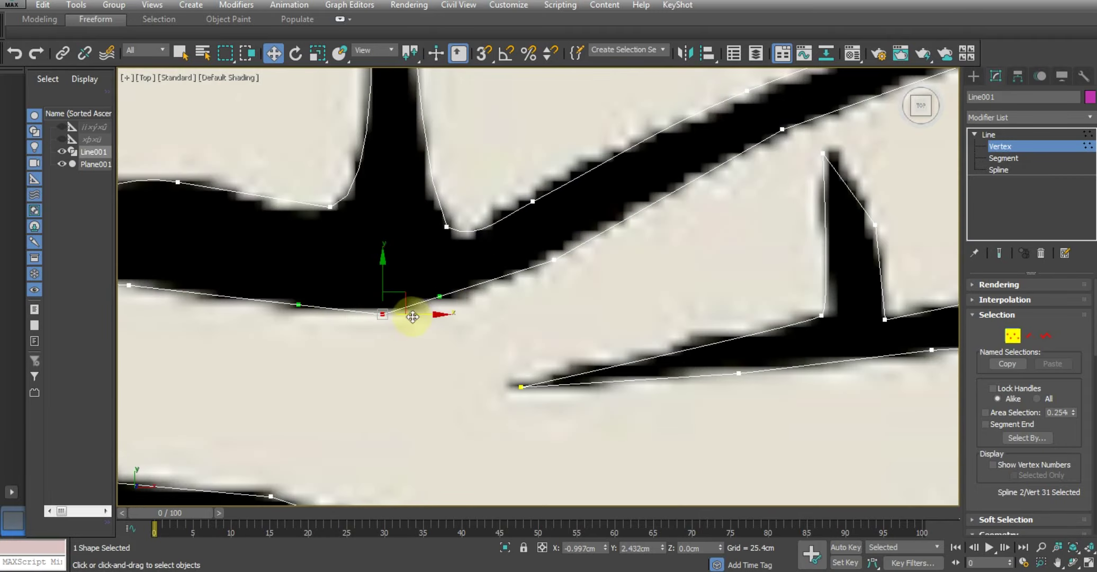
mouse_move(428, 313)
left_mouse_down()
mouse_move(449, 296)
mouse_move(464, 308)
left_mouse_up()
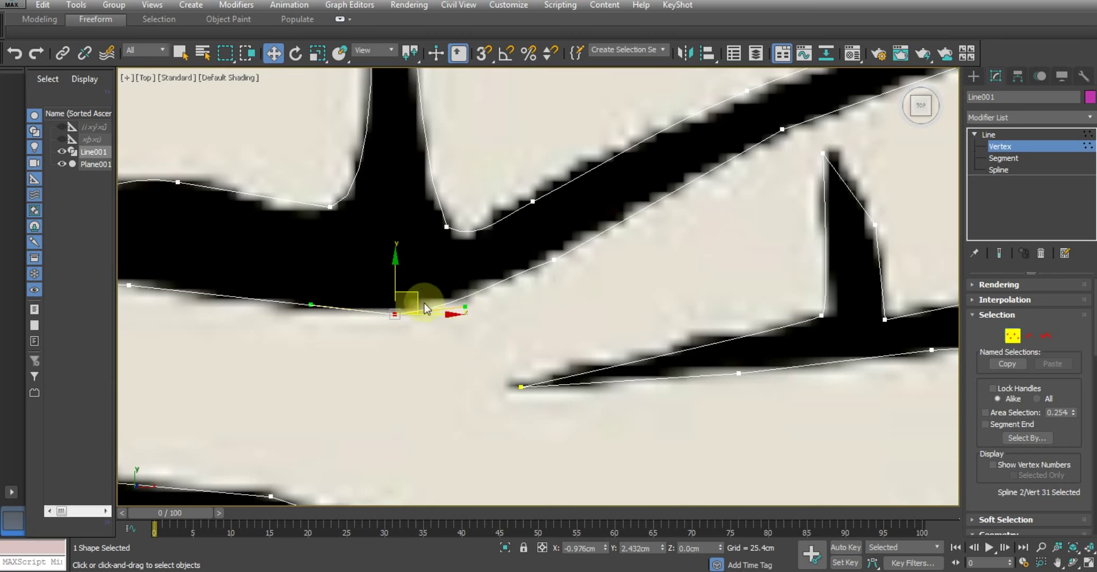
middle_click_drag(424, 303, 428, 262)
scroll(429, 262, "down", 5)
mouse_move(477, 297)
middle_mouse_down()
mouse_move(421, 254)
mouse_move(396, 329)
middle_mouse_up()
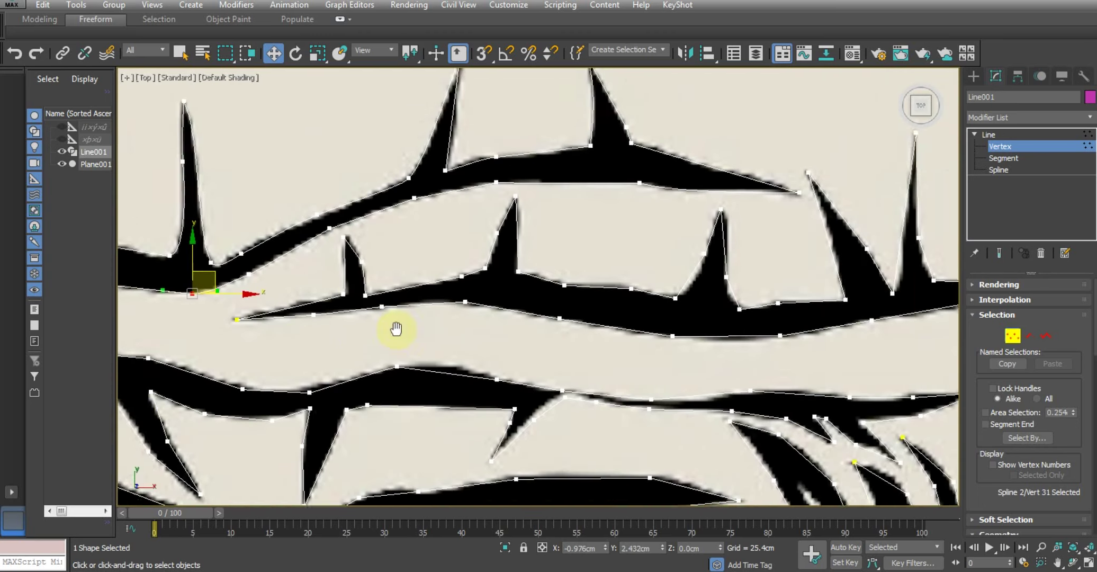
scroll(326, 228, "up", 5)
- Delete the extra vertex on the thorn's side
left_click_drag(341, 230, 341, 232)
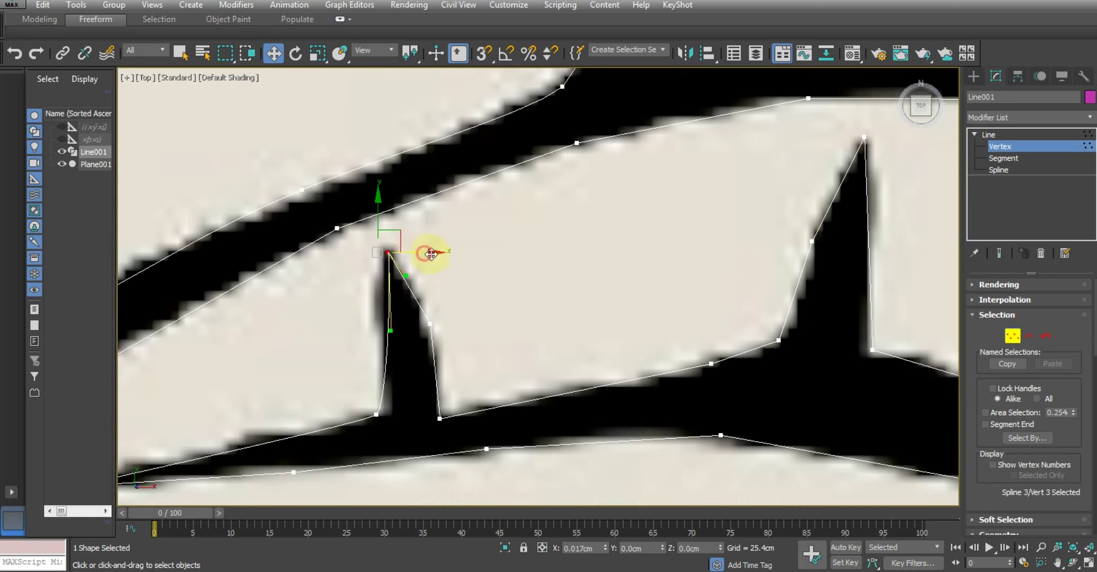
mouse_move(412, 327)
middle_mouse_down()
mouse_move(393, 221)
mouse_move(411, 269)
middle_mouse_up()
scroll(418, 265, "up", 2)
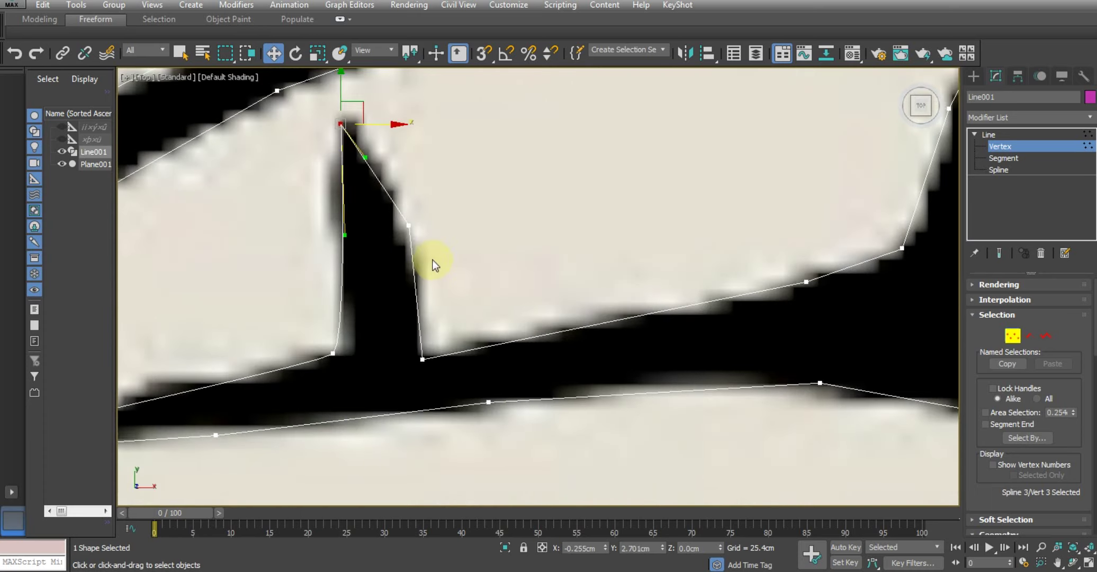
left_click(408, 225)
key("Delete")
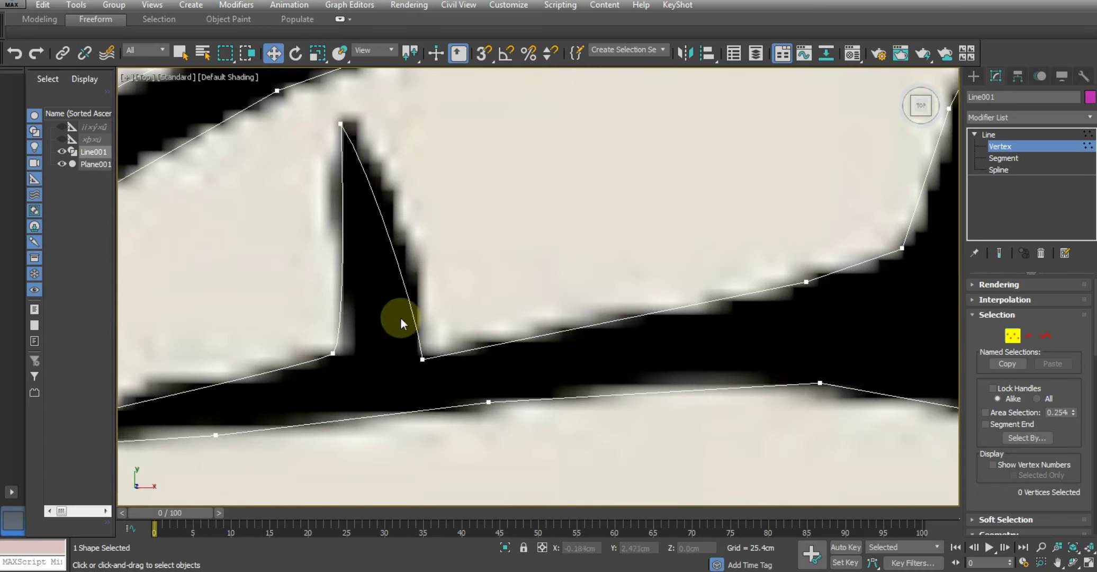
- Nudge the thorn's tip vertex slightly right onto the outline
left_click(422, 359)
middle_click_drag(416, 295, 435, 374)
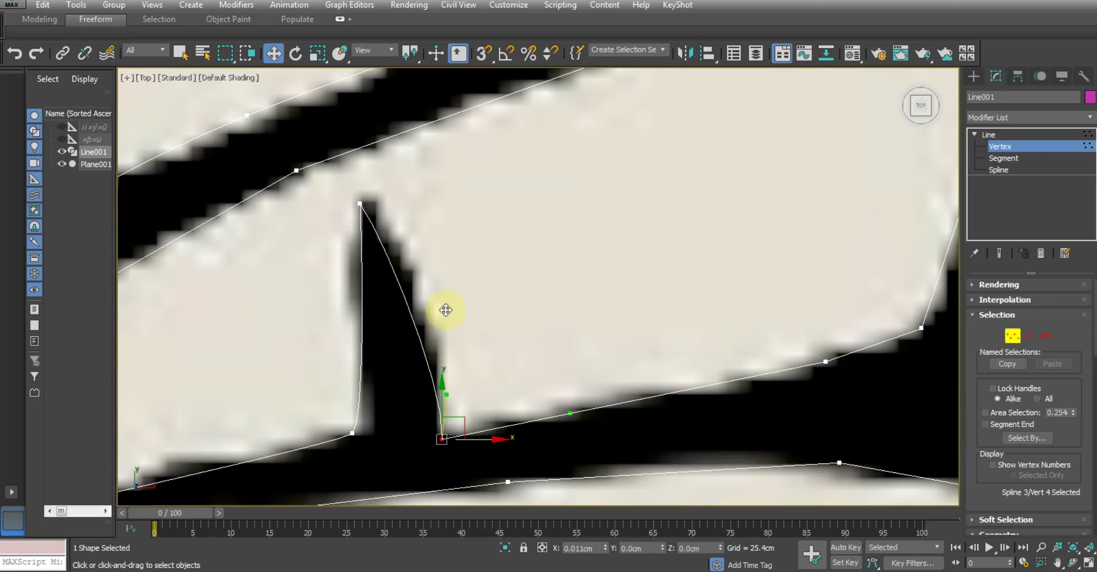
scroll(456, 278, "down", 5)
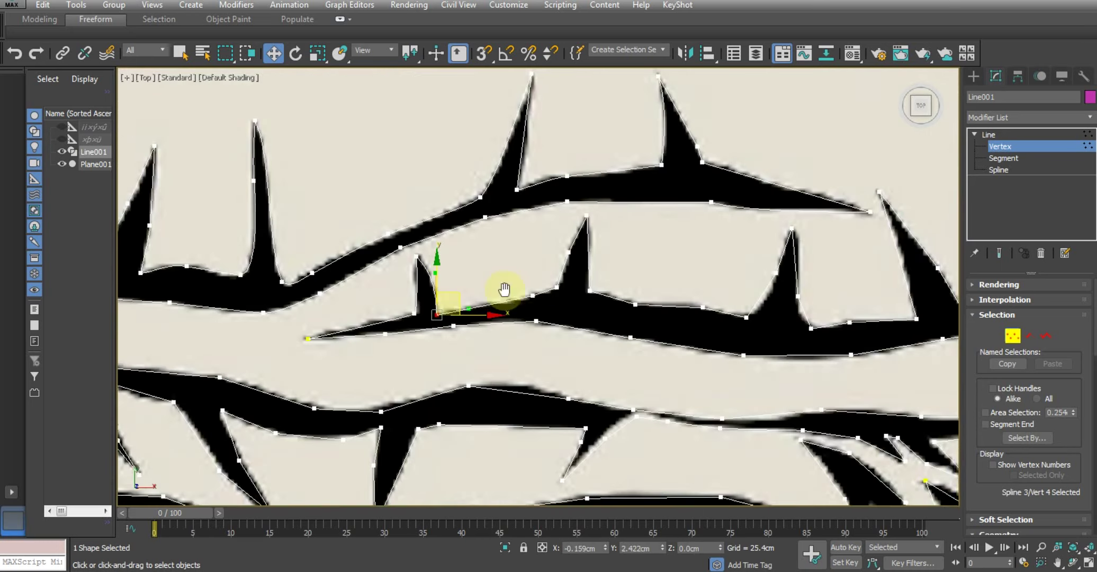
scroll(476, 287, "up", 3)
scroll(387, 302, "down", 2)
scroll(612, 299, "down", 2)
scroll(538, 240, "up", 2)
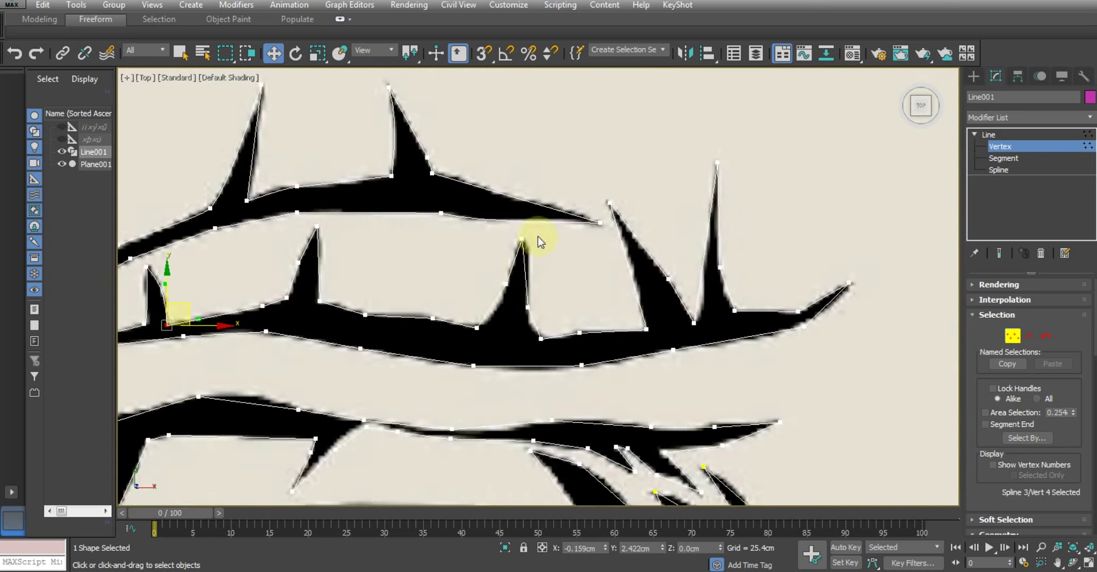
scroll(409, 199, "up", 3)
left_click_drag(538, 249, 544, 245)
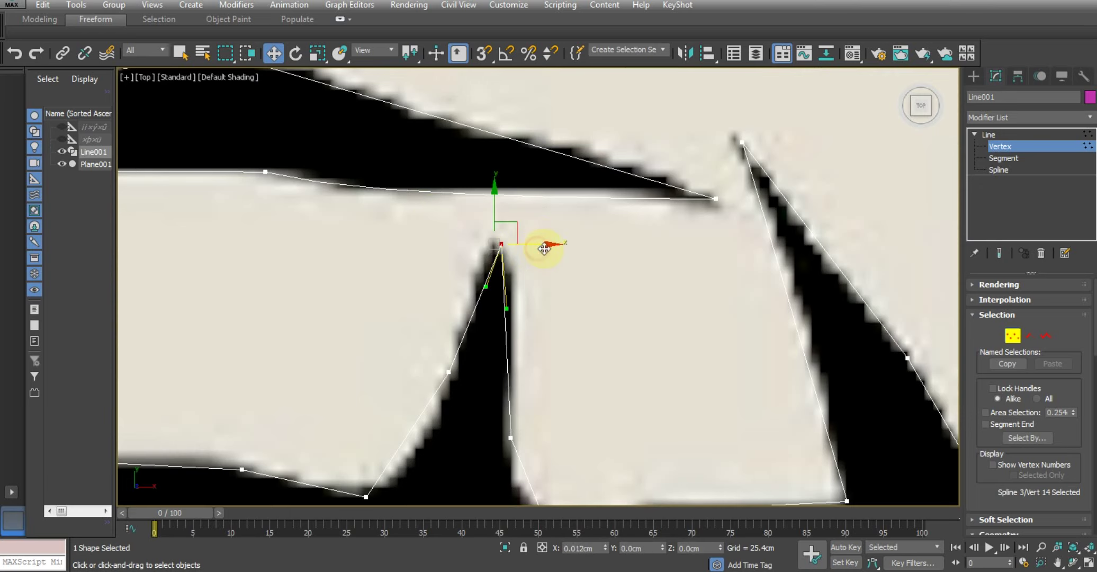
- Curve the thorn's left edge and the segment beside its right base
middle_click_drag(465, 362, 431, 228)
left_click(457, 251)
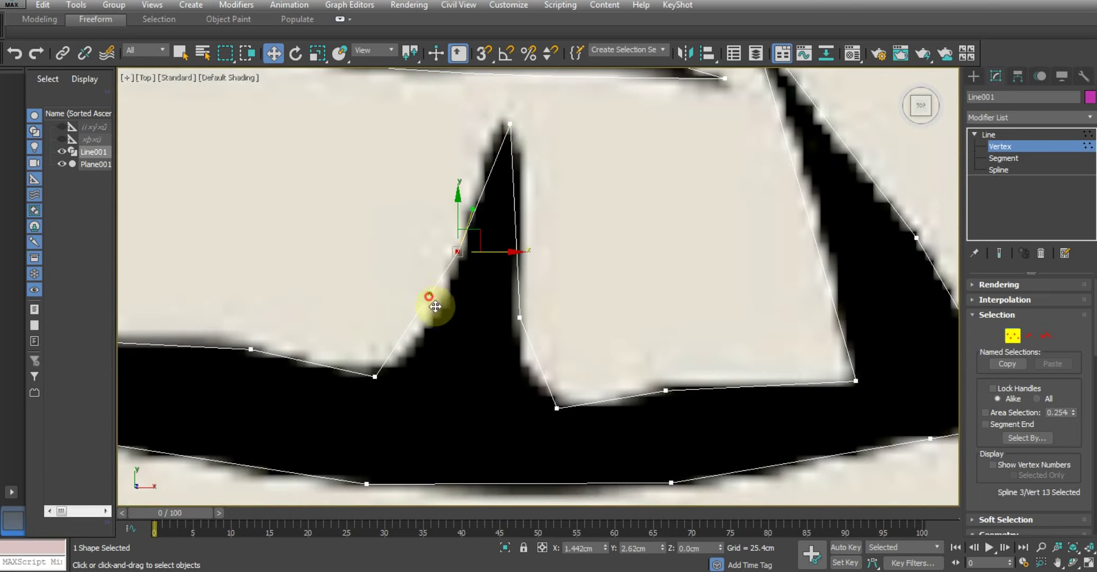
left_click_drag(430, 300, 448, 326)
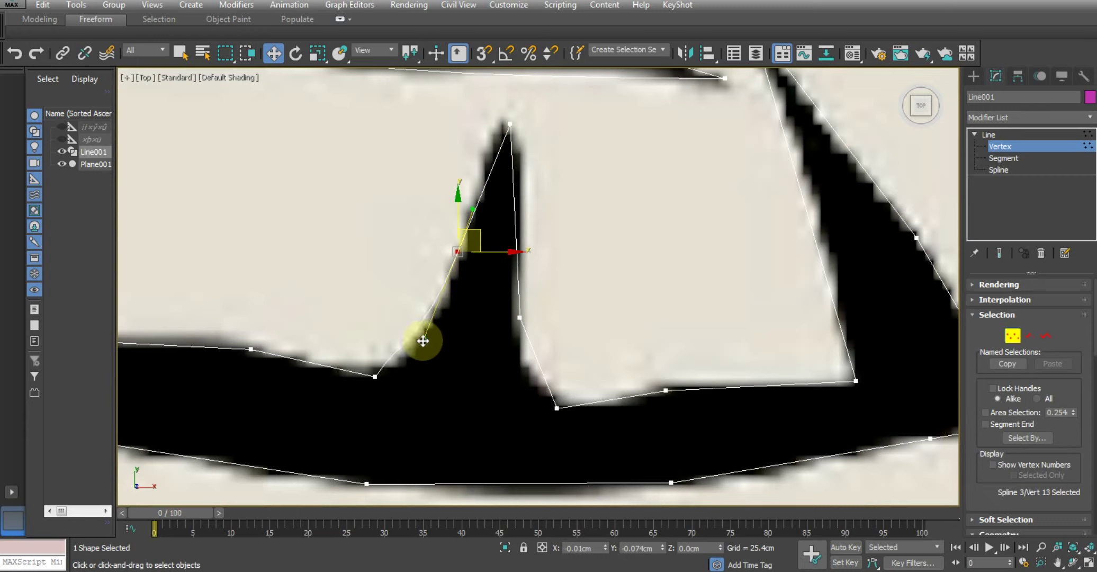
left_click(520, 317)
left_click_drag(533, 363, 520, 400)
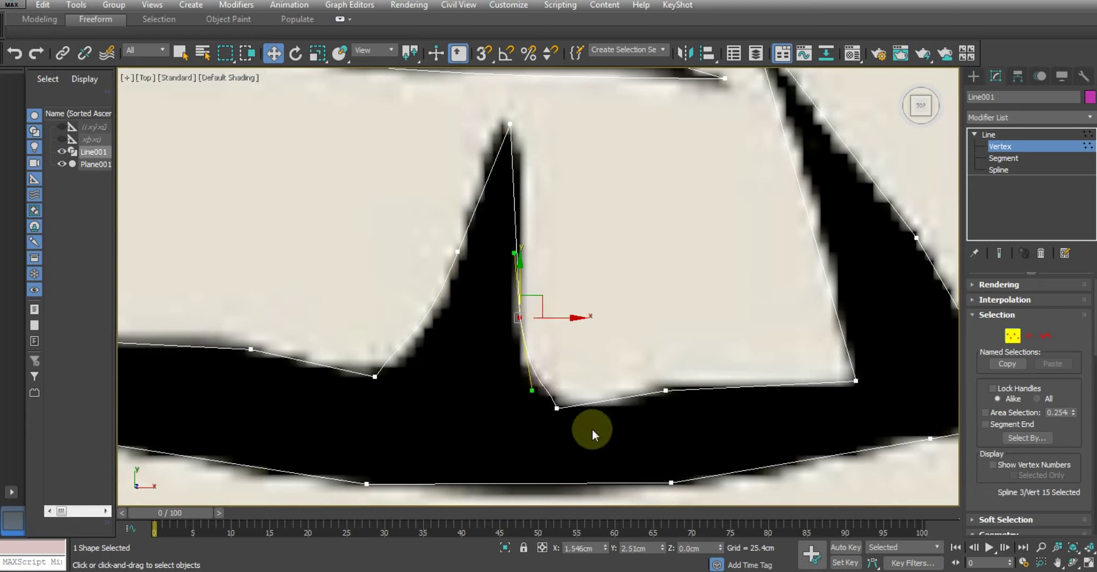
- Reposition the next branch vertex further along and adjust the curve through it
left_click(558, 408)
mouse_move(575, 410)
left_mouse_down()
mouse_move(622, 385)
mouse_move(683, 392)
left_mouse_up()
mouse_move(618, 403)
left_mouse_down()
mouse_move(506, 416)
mouse_move(528, 431)
left_mouse_up()
scroll(551, 395, "down", 5)
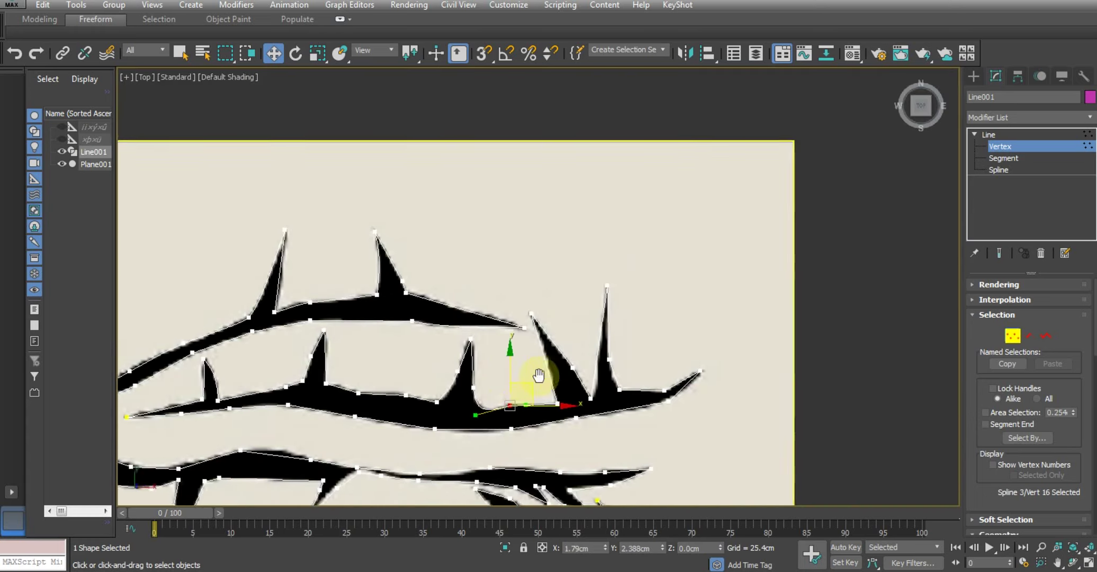
scroll(538, 380, "up", 5)
- Curve the edge into the next spike's base corner vertex
middle_click_drag(539, 367, 479, 257)
left_click(526, 462)
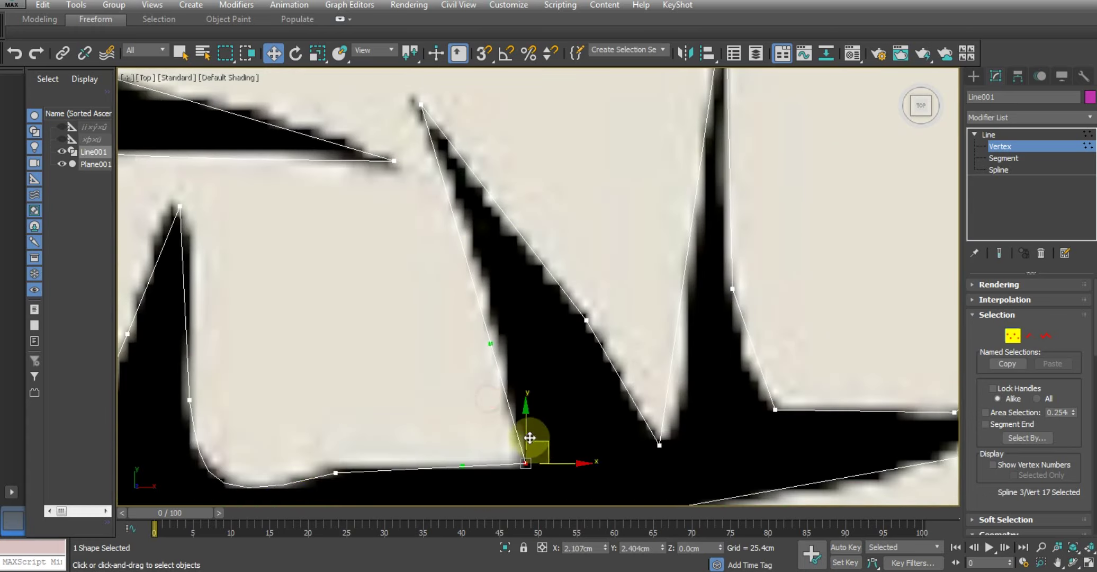
middle_click_drag(493, 356, 461, 302)
left_click_drag(445, 304, 481, 316)
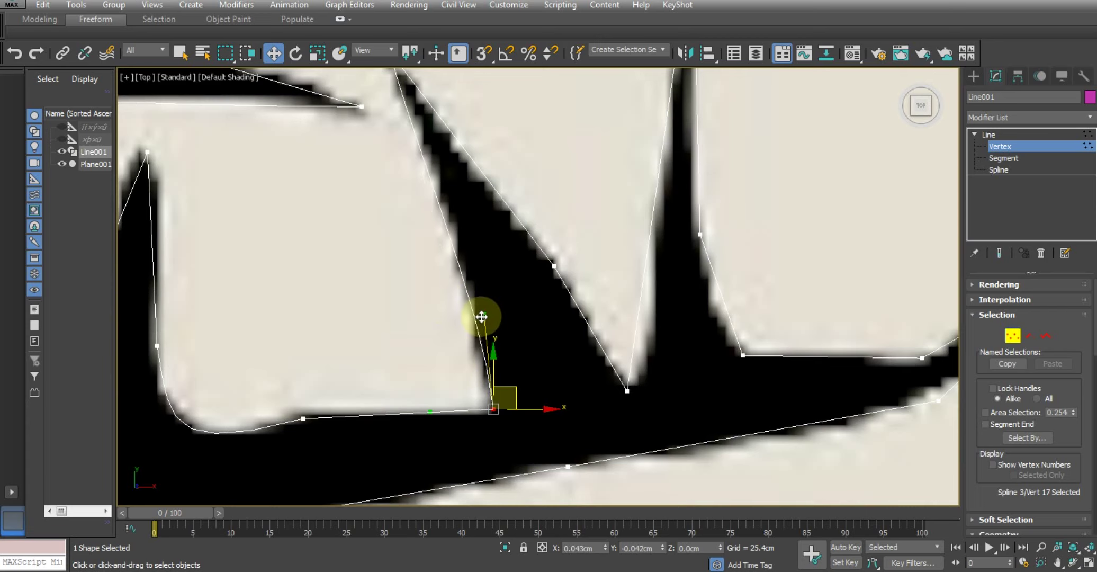
scroll(517, 347, "down", 2)
scroll(593, 322, "down", 4)
scroll(593, 322, "up", 3)
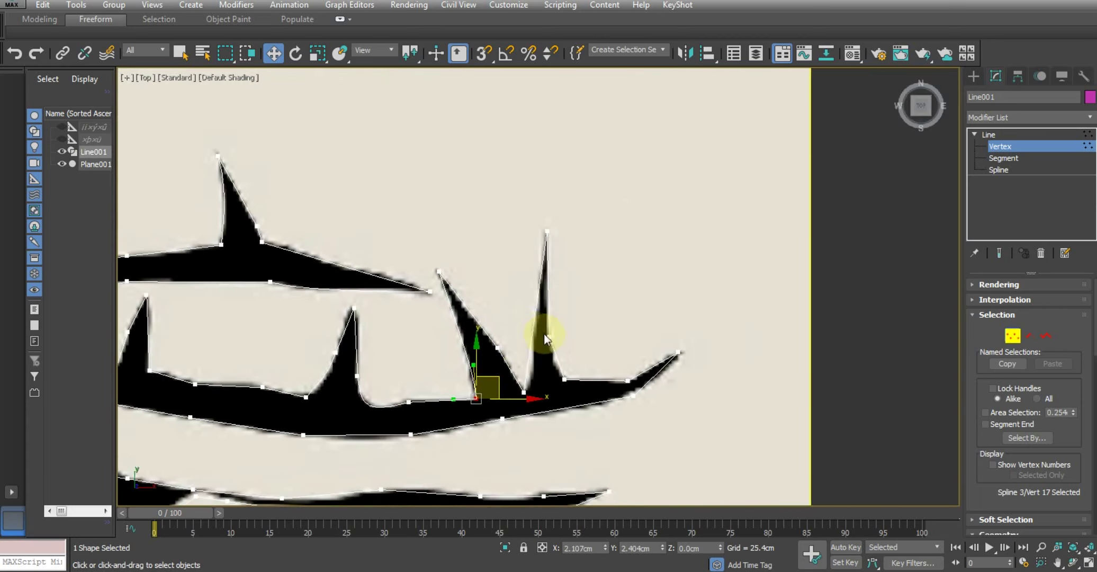
scroll(529, 321, "up", 3)
- Select the spike's top vertex and straighten the curve beside the spike
left_click_drag(543, 111, 590, 179)
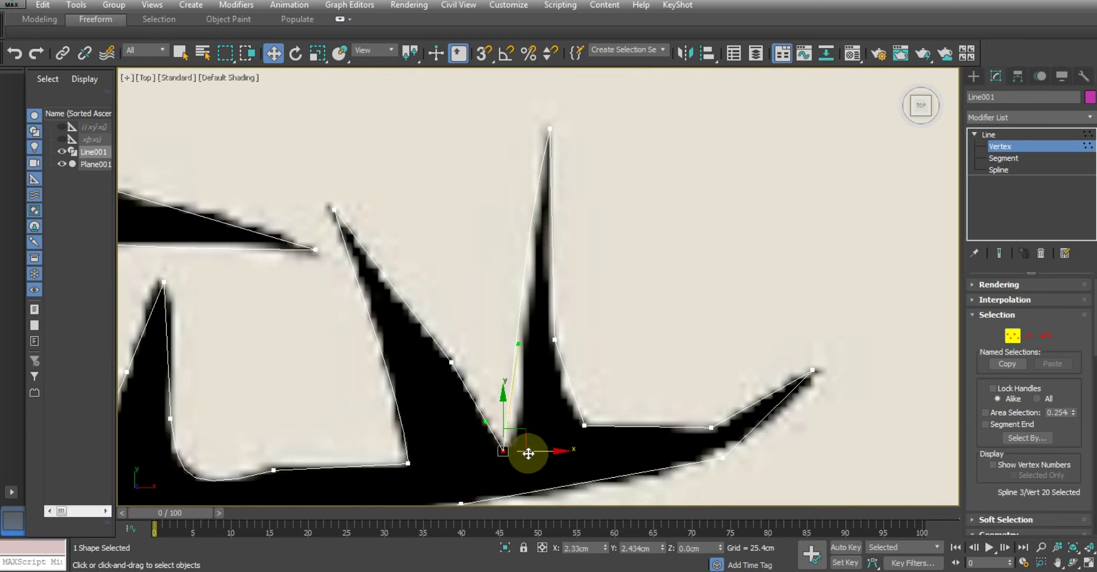
left_click_drag(519, 343, 535, 432)
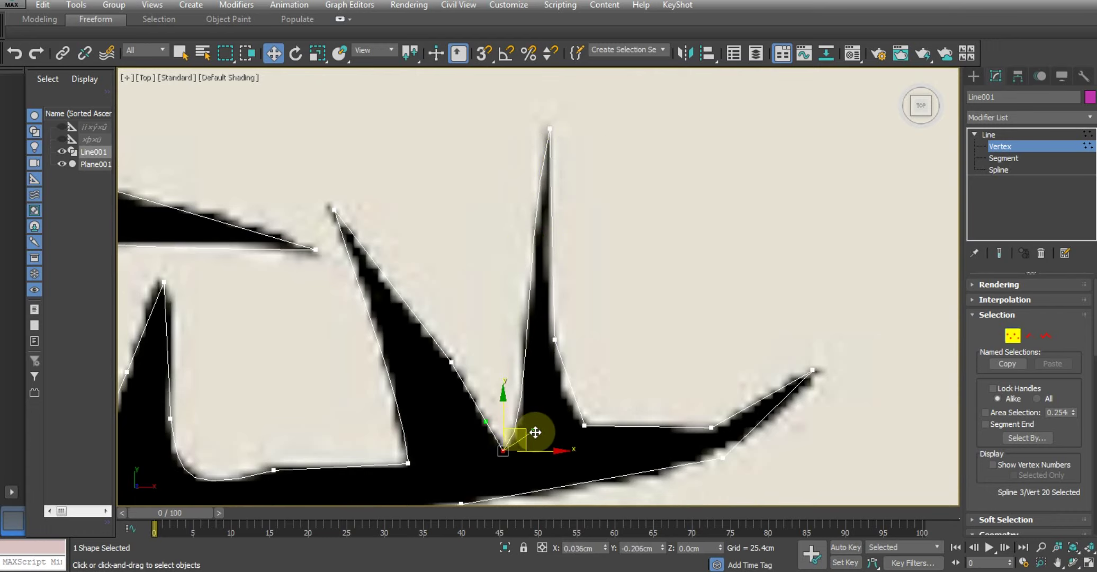
scroll(599, 322, "down", 5)
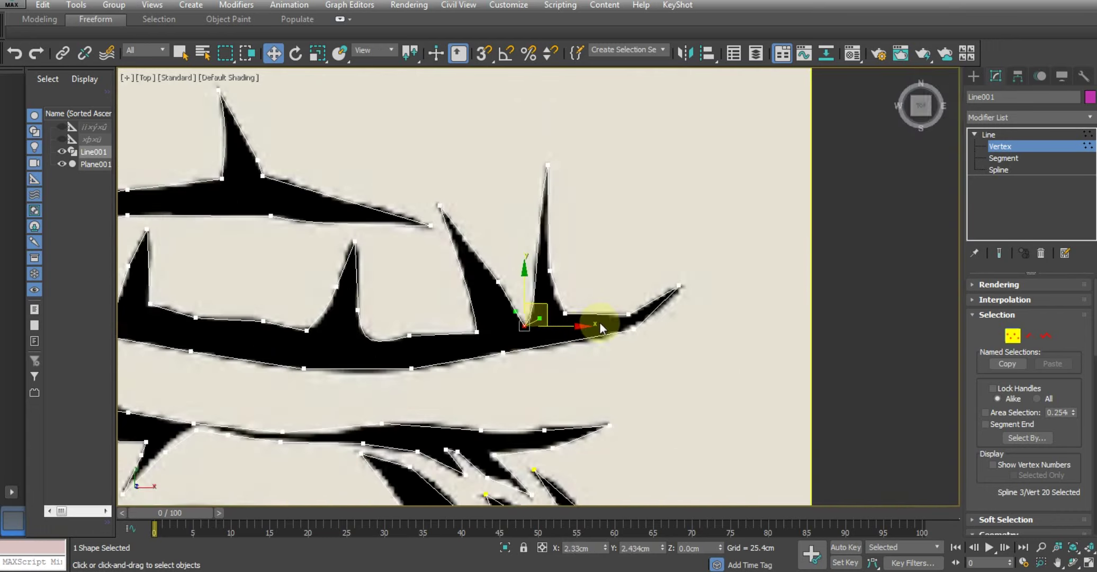
scroll(502, 355, "up", 3)
middle_click_drag(490, 321, 489, 215)
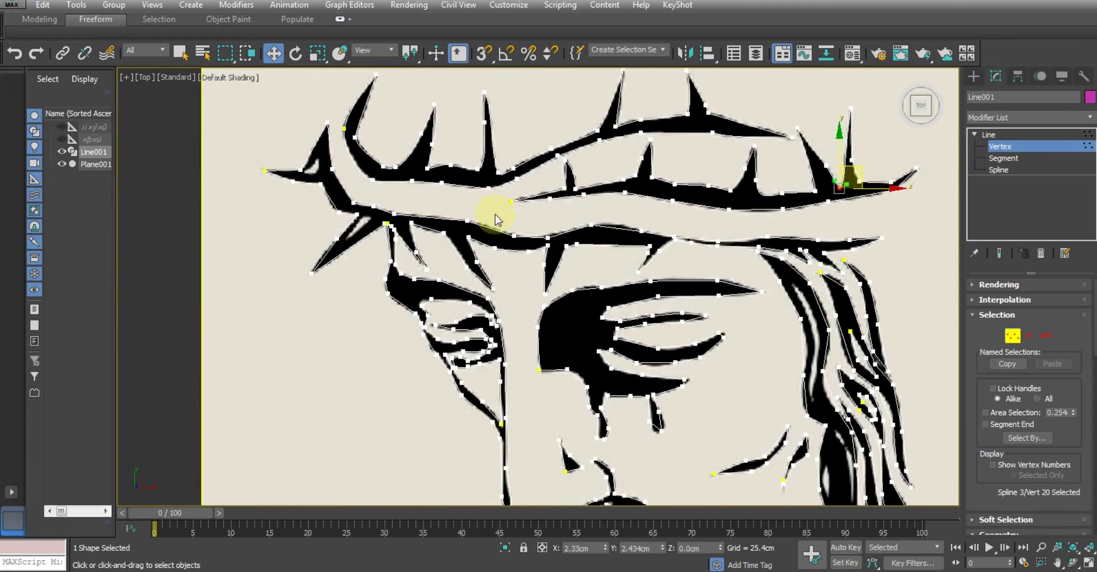
scroll(379, 218, "up", 1)
scroll(379, 218, "up", 4)
scroll(335, 261, "up", 2)
scroll(414, 248, "up", 2)
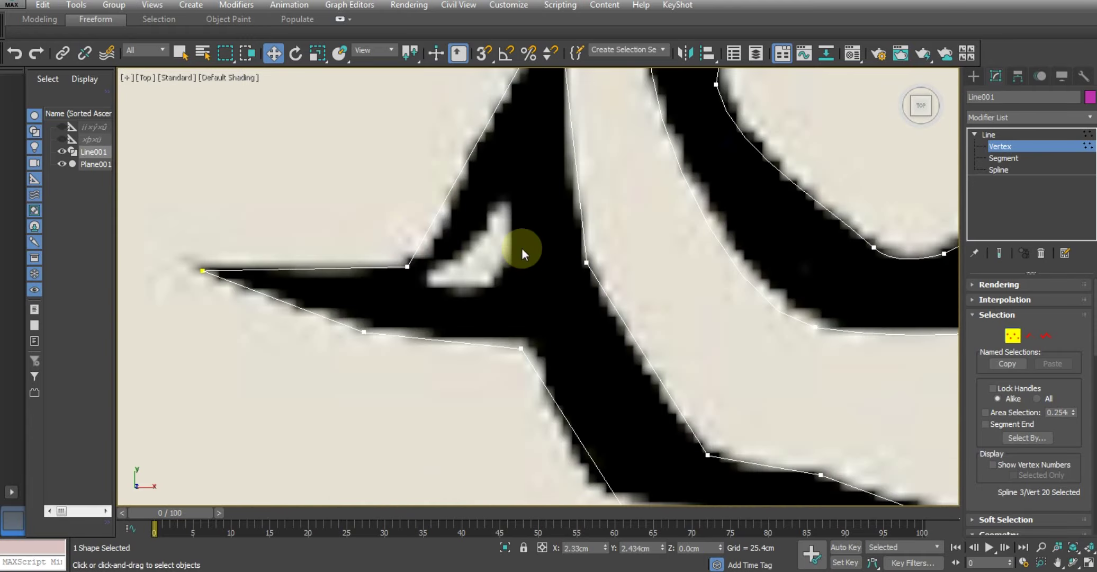
- Draw a new six-point line around the small light hole and close the spline
right_click(521, 241)
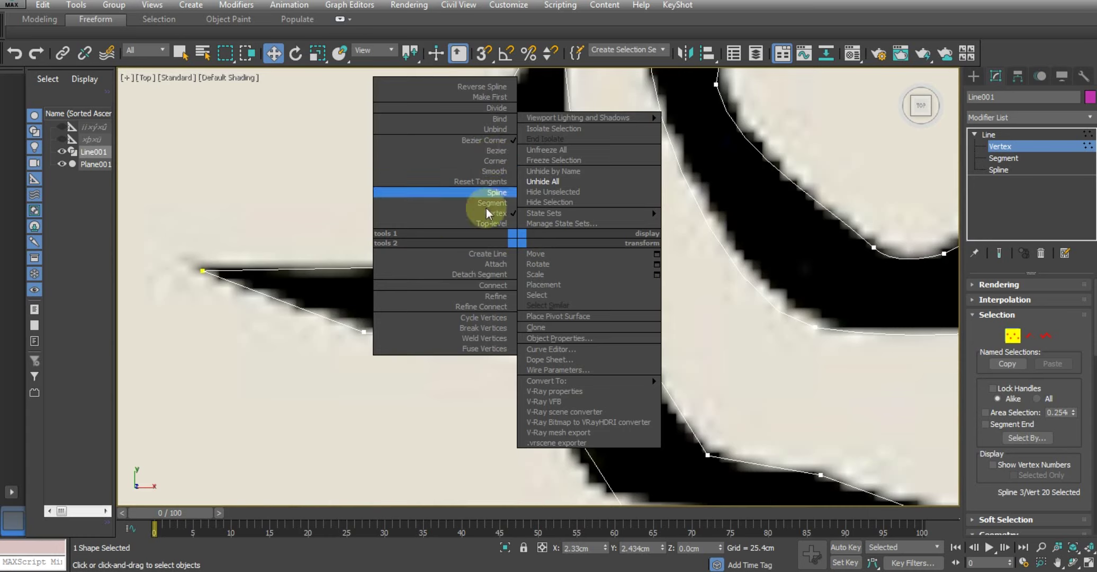
left_click(491, 254)
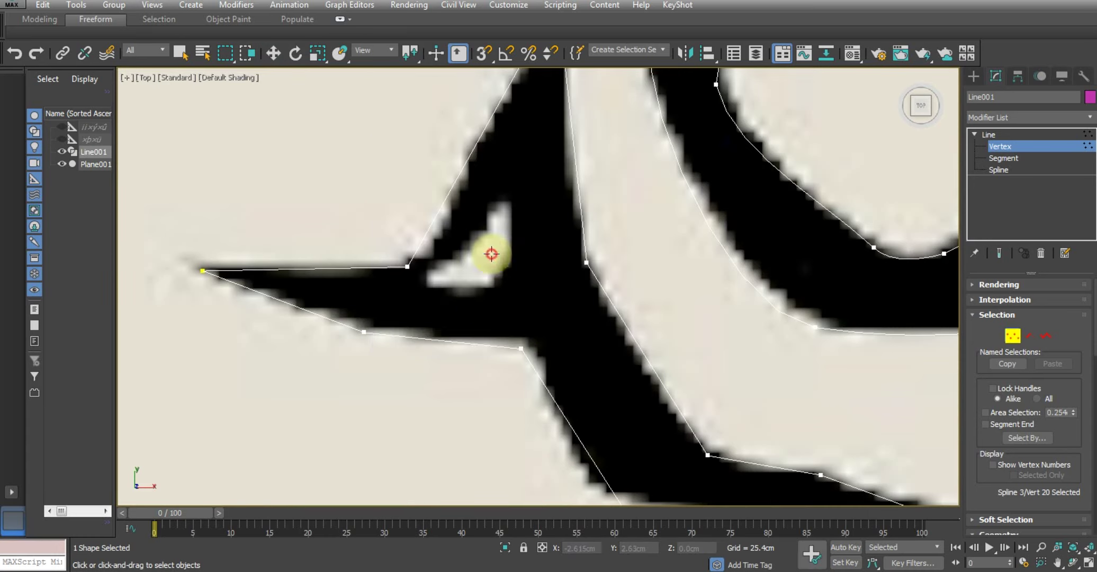
left_click(428, 273)
left_click(481, 229)
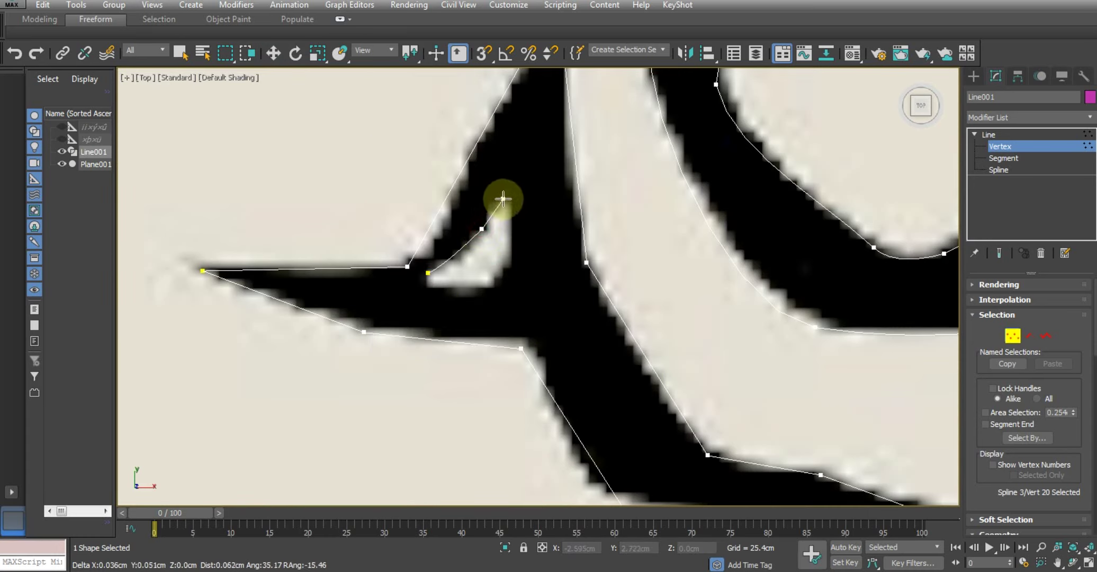
left_click(503, 199)
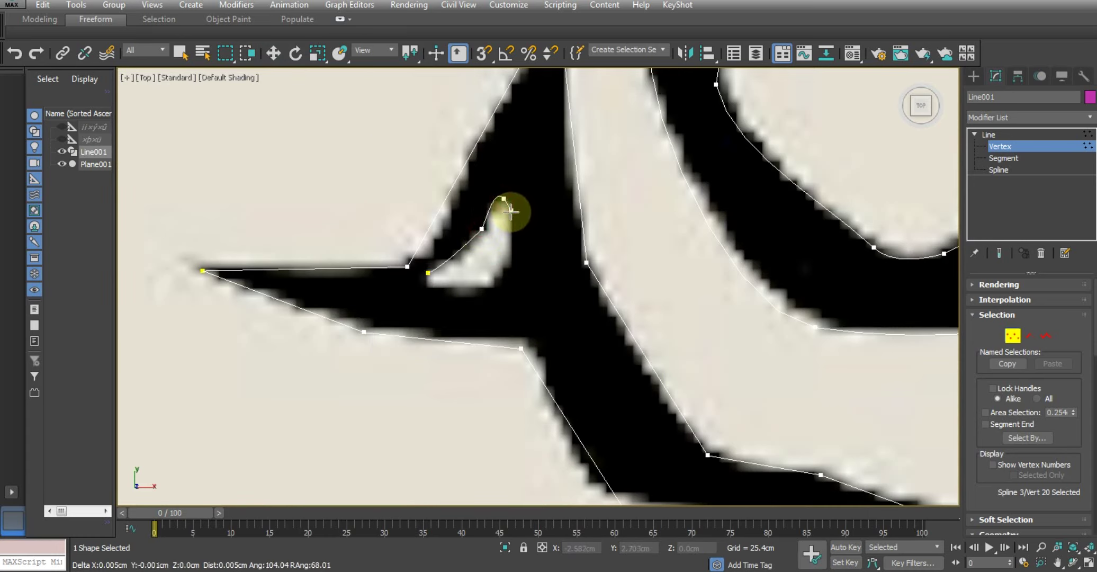
left_click(492, 287)
left_click(462, 297)
left_click(429, 287)
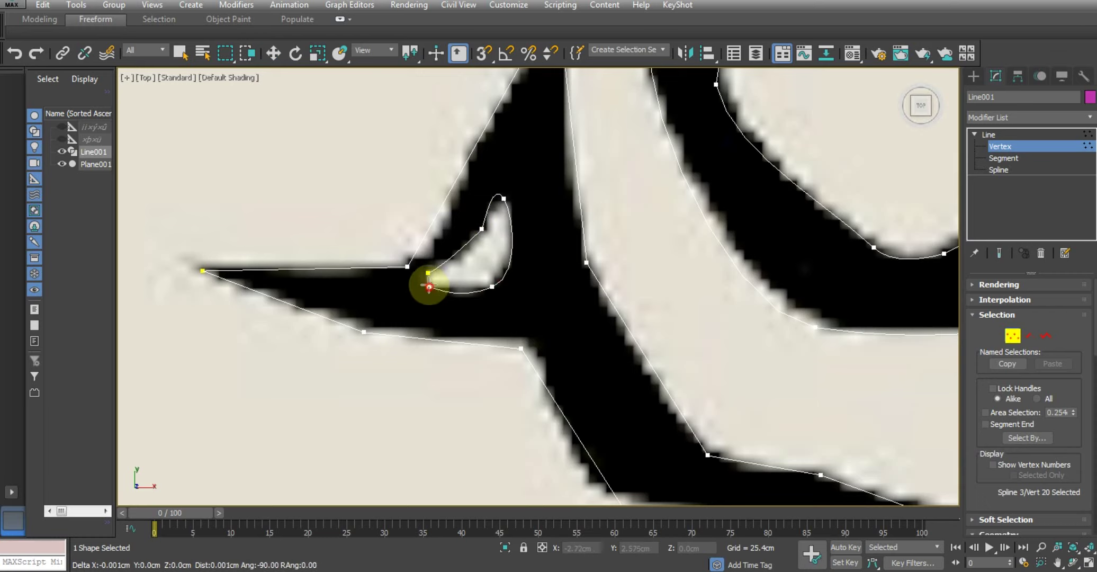
left_click(427, 271)
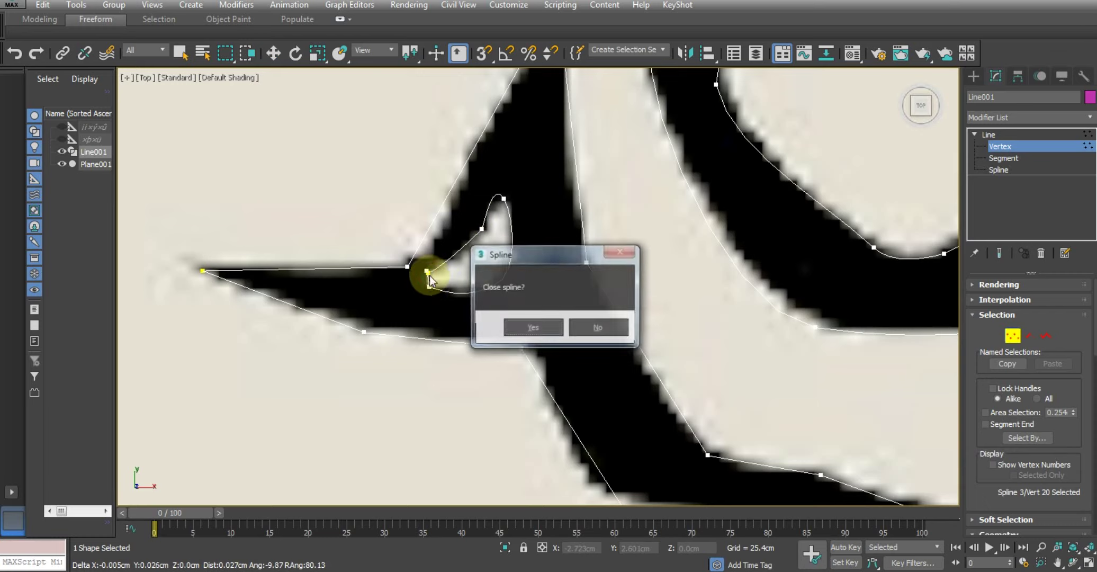
left_click(523, 325)
- Switch to Move and select the hole outline's first and second points
middle_click_drag(446, 308, 454, 312)
scroll(454, 312, "up", 2)
key("w")
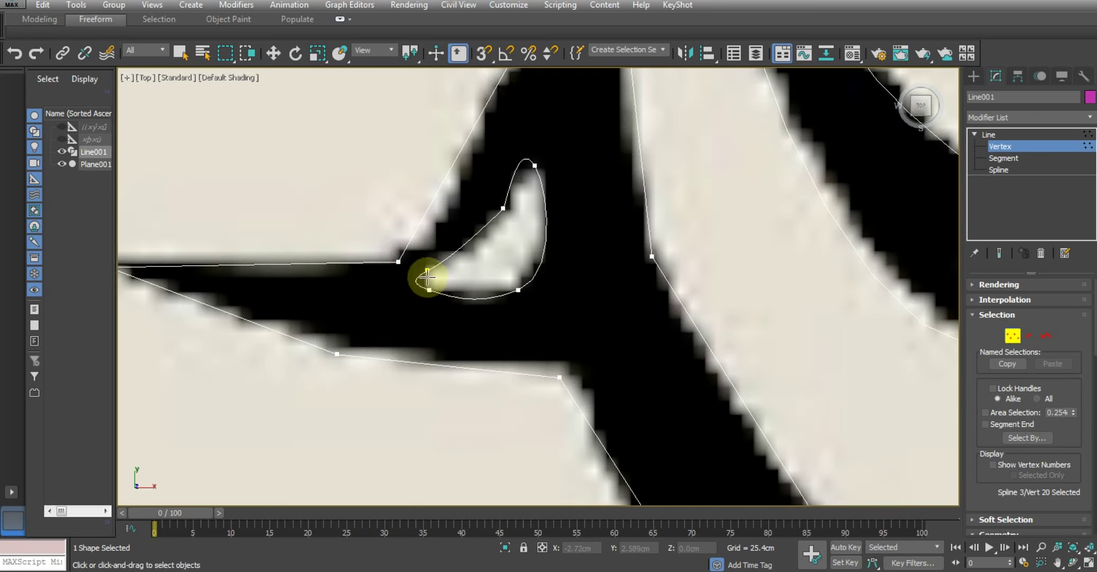
left_click(427, 269)
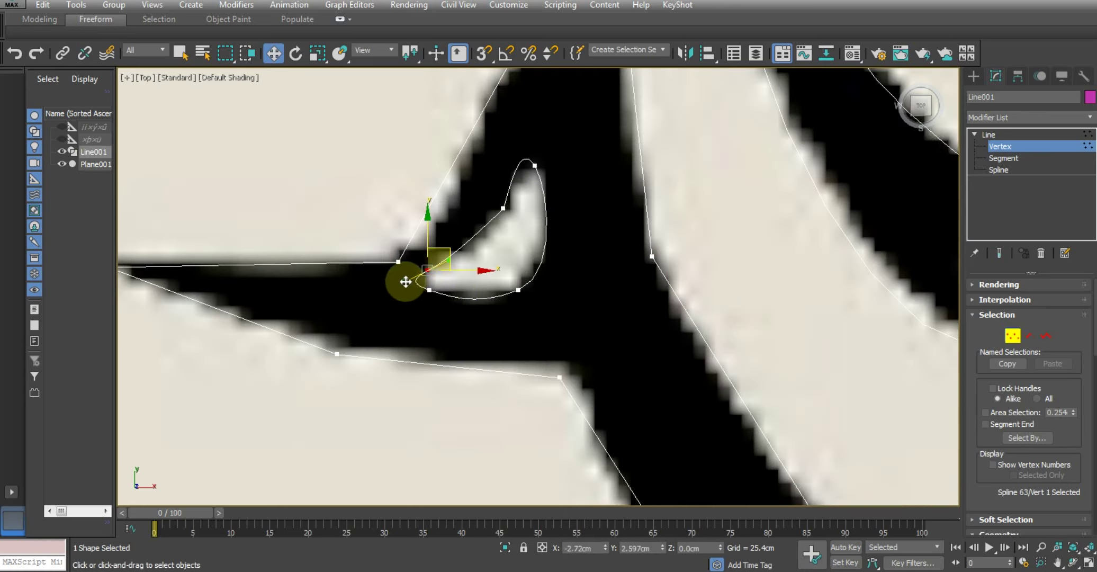
middle_click_drag(478, 240, 471, 254)
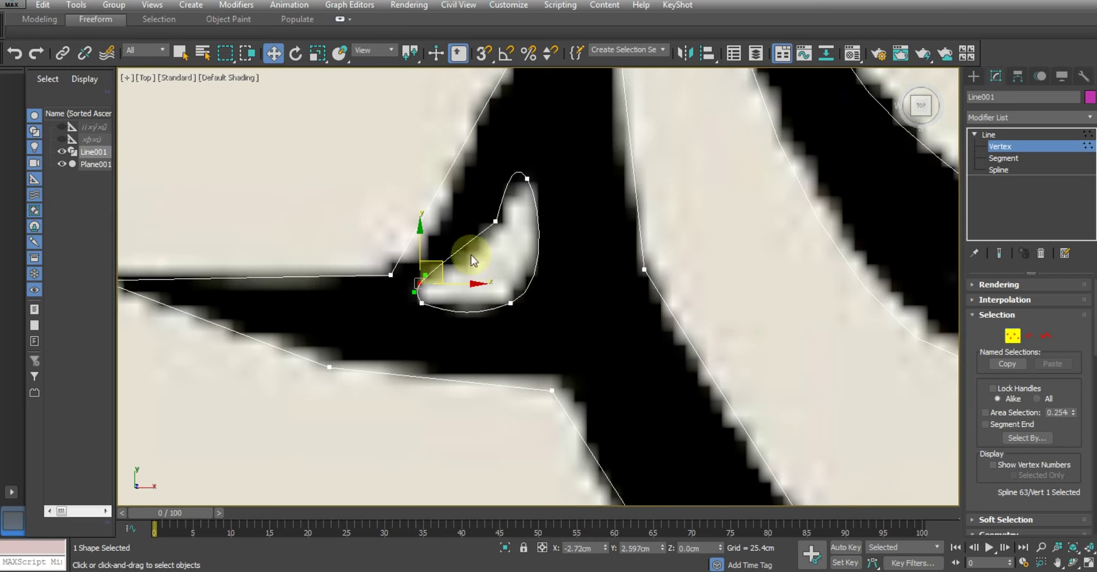
left_click_drag(481, 205, 516, 248)
- Convert the hole outline's vertex to Bezier and bend its curve around the white gap
right_click(493, 225)
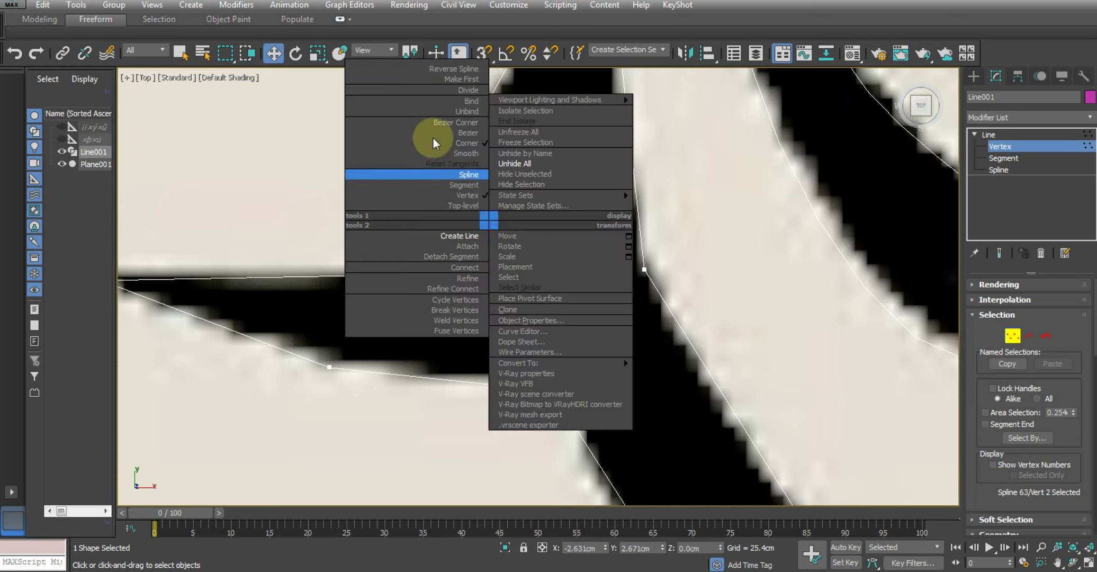
left_click(455, 123)
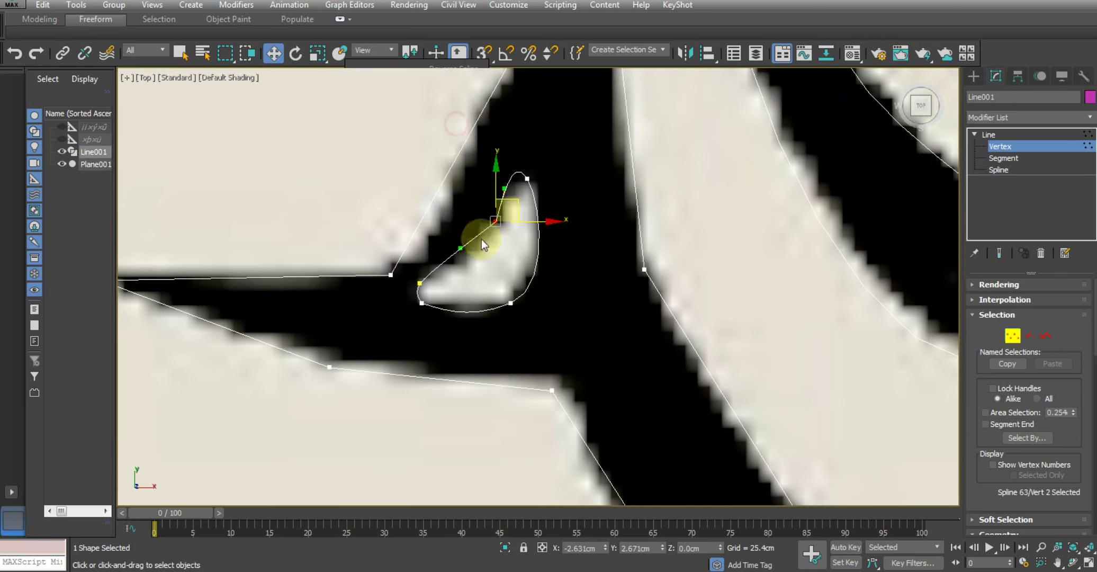
mouse_move(462, 248)
left_mouse_down()
mouse_move(465, 262)
mouse_move(477, 202)
left_mouse_up()
scroll(465, 233, "down", 3)
scroll(431, 233, "up", 3)
- Raise a thorn-edge vertex and bend the thorn's upper edge to follow the drawing
left_click(446, 246)
left_click_drag(378, 234, 377, 254)
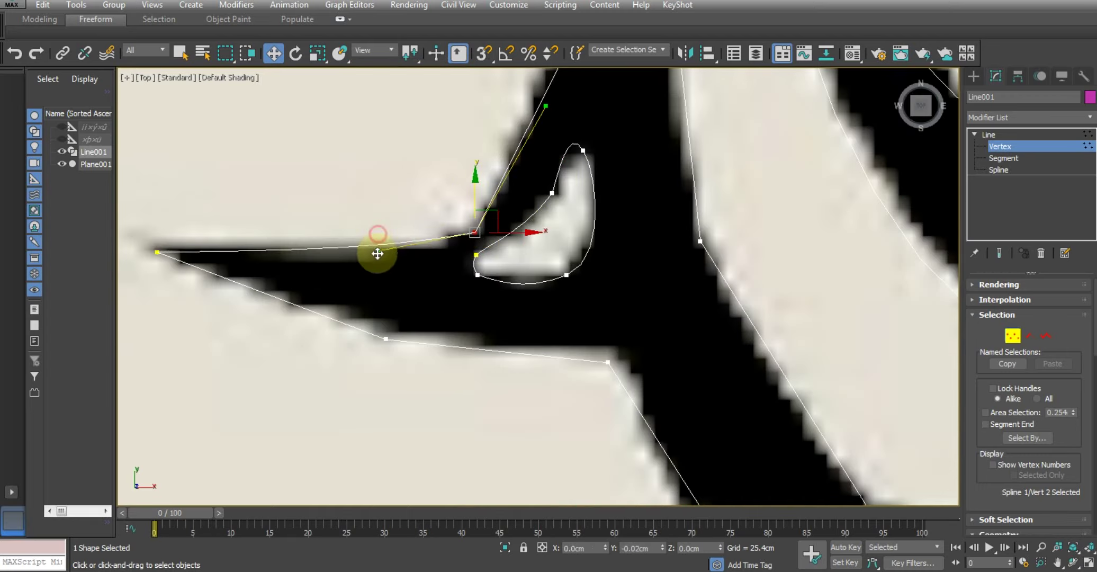
middle_click_drag(479, 156, 453, 306)
left_click_drag(520, 262, 498, 239)
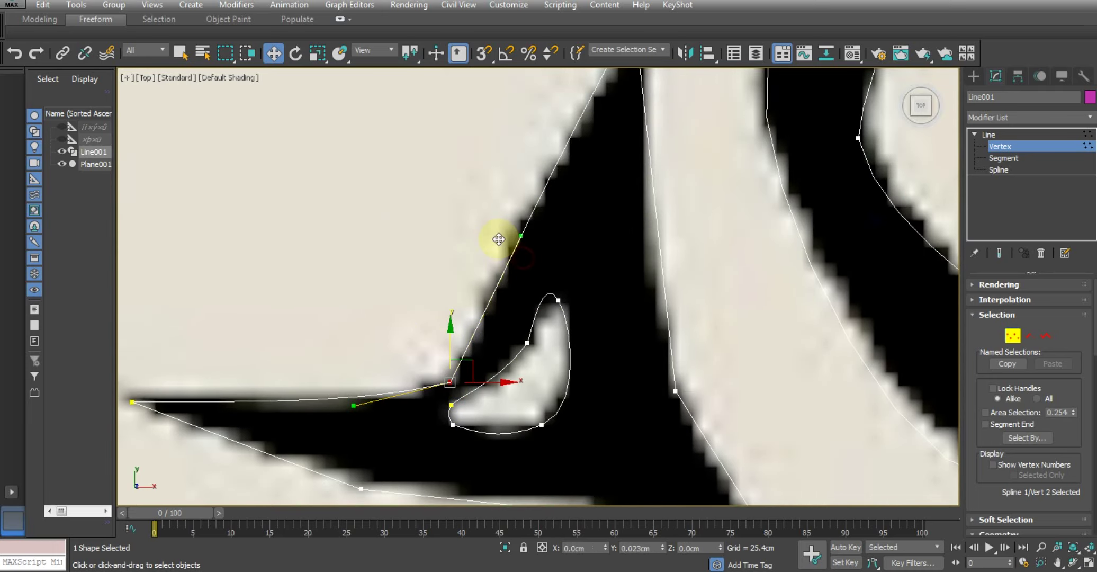
scroll(498, 237, "down", 5)
scroll(493, 230, "up", 1)
scroll(395, 255, "up", 2)
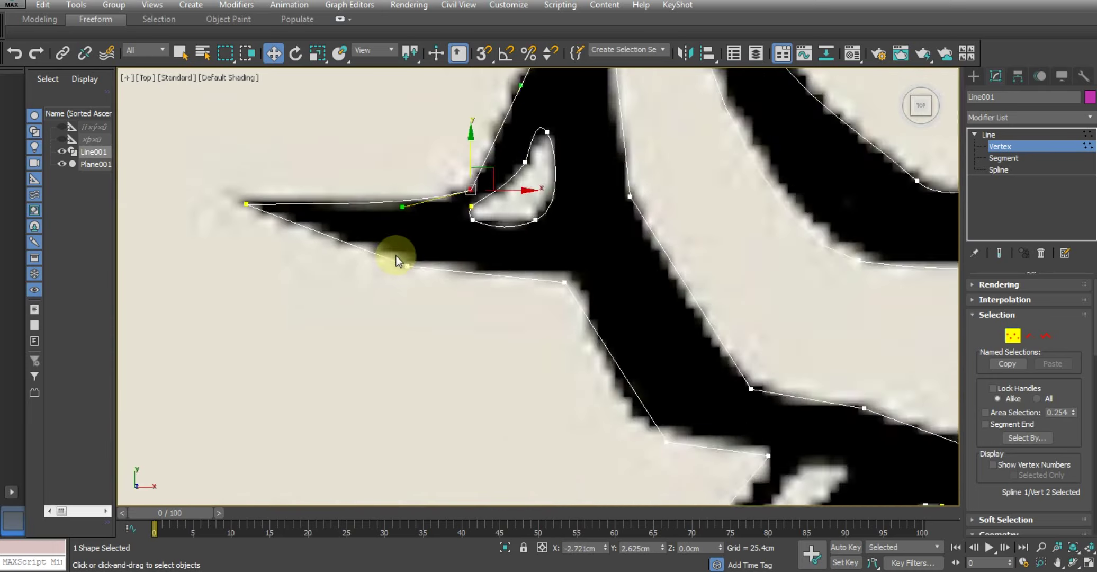
scroll(396, 255, "up", 2)
- Delete the extra vertex on the thorn's lower edge and curve that edge to match
key("Delete")
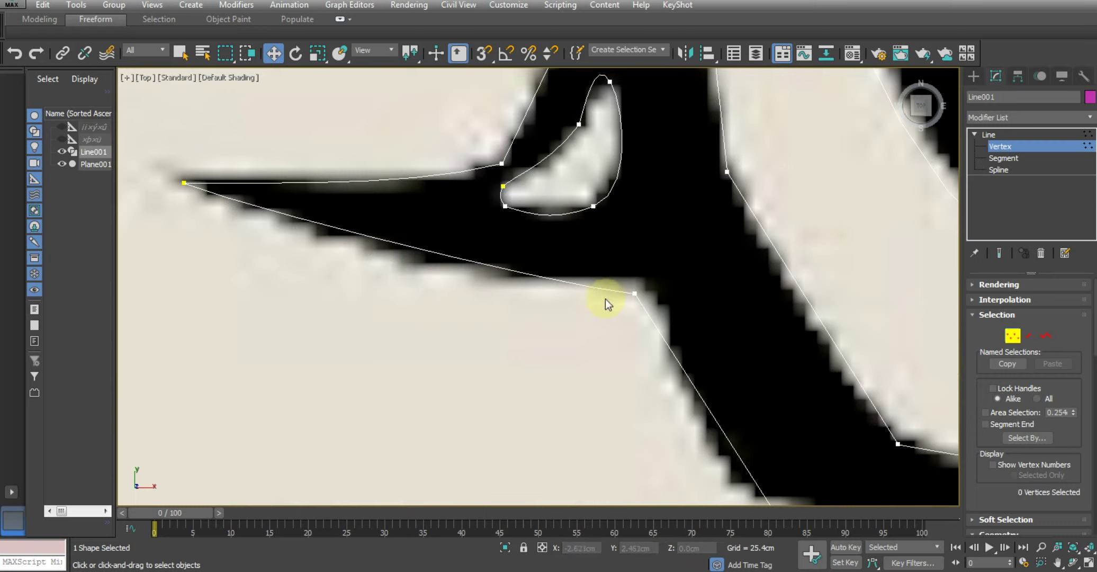
mouse_move(561, 286)
left_mouse_down()
mouse_move(469, 331)
mouse_move(431, 321)
left_mouse_up()
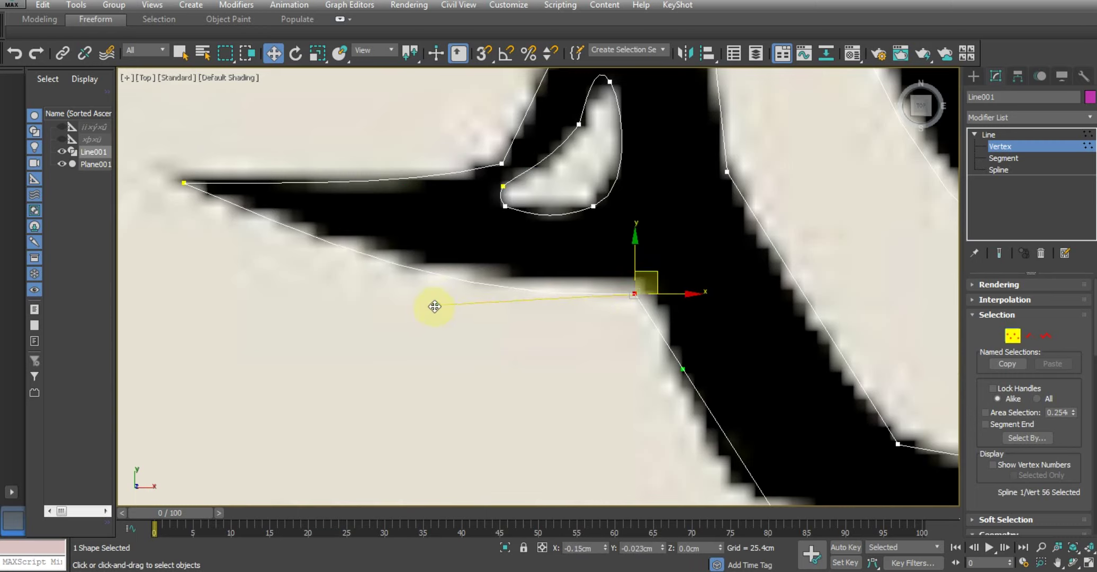
scroll(430, 317, "down", 1)
scroll(457, 303, "down", 4)
middle_click_drag(532, 284, 367, 181)
- Draw a closed three-point line around the narrow gap between the thorn branches
scroll(735, 440, "up", 2)
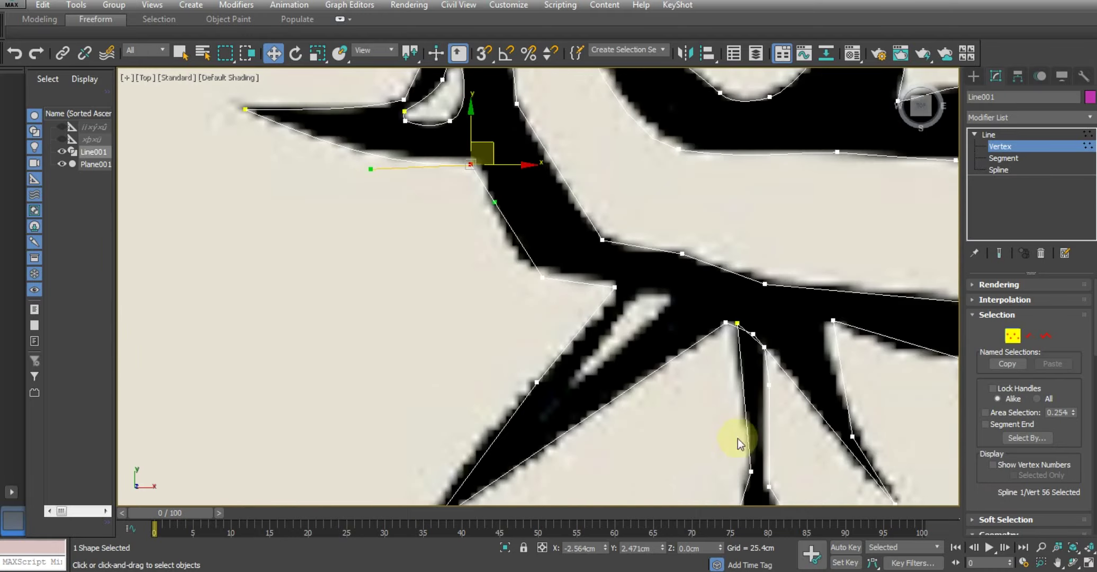
scroll(497, 269, "up", 2)
scroll(547, 258, "up", 1)
right_click(547, 255)
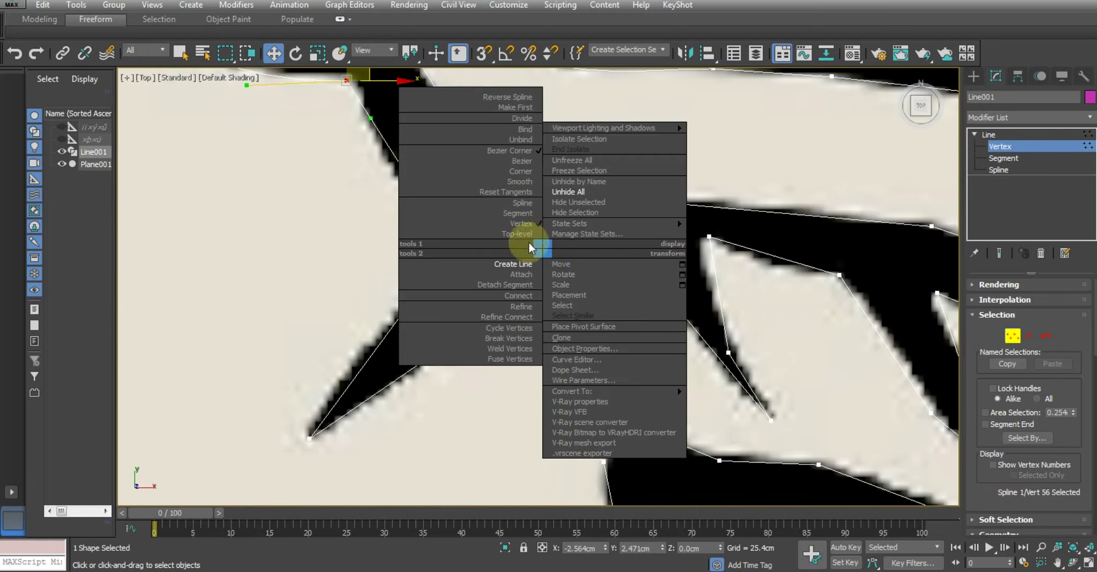
left_click(510, 264)
left_click(442, 299)
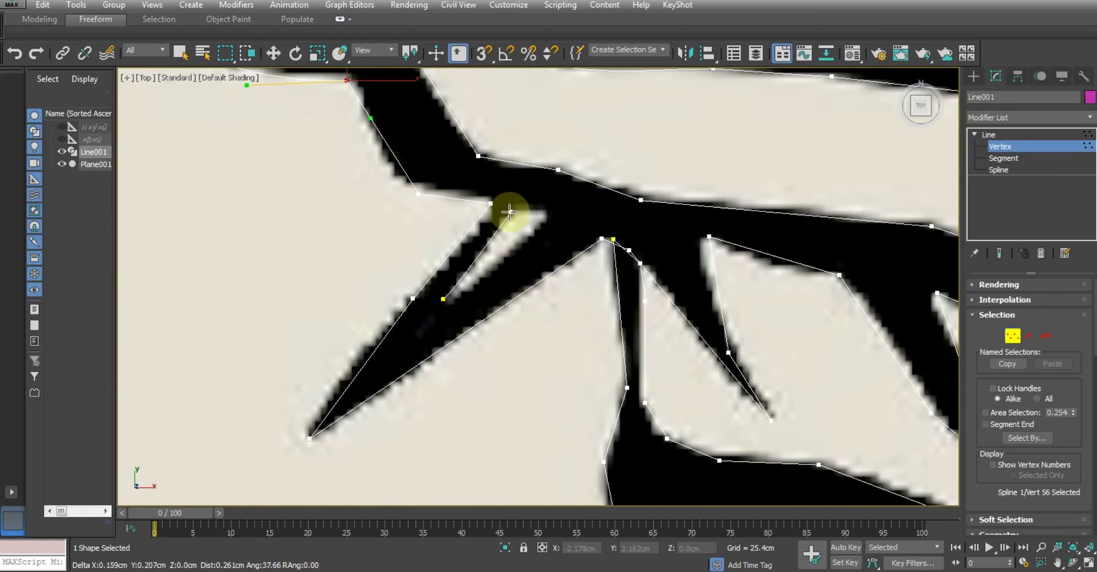
left_click(509, 212)
left_click(550, 211)
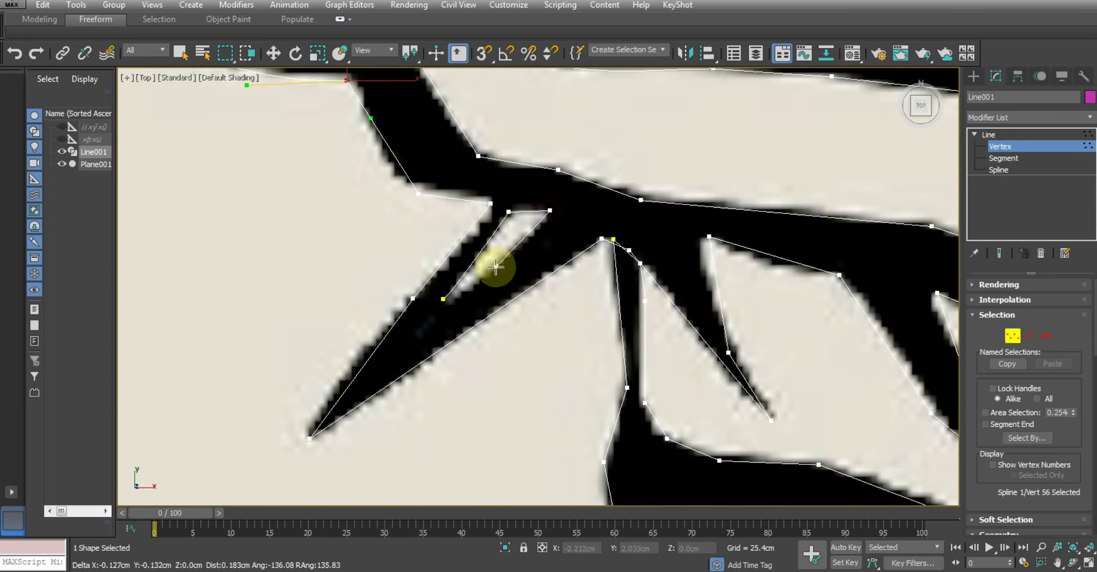
left_click(443, 300)
left_click(533, 327)
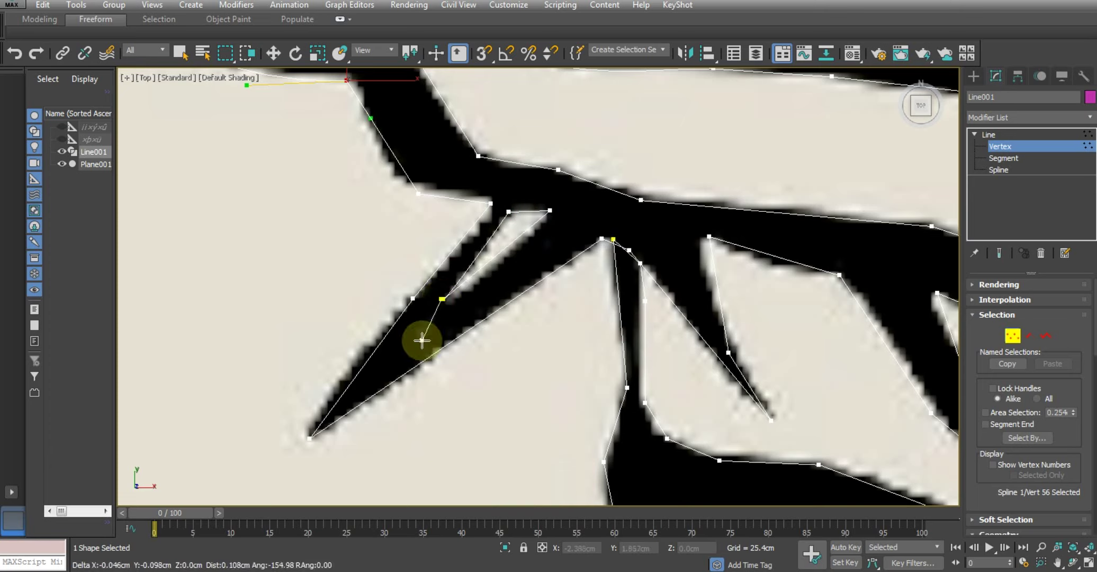
- Convert the gap outline's first vertex to Corner and nudge it into place
left_click(443, 300)
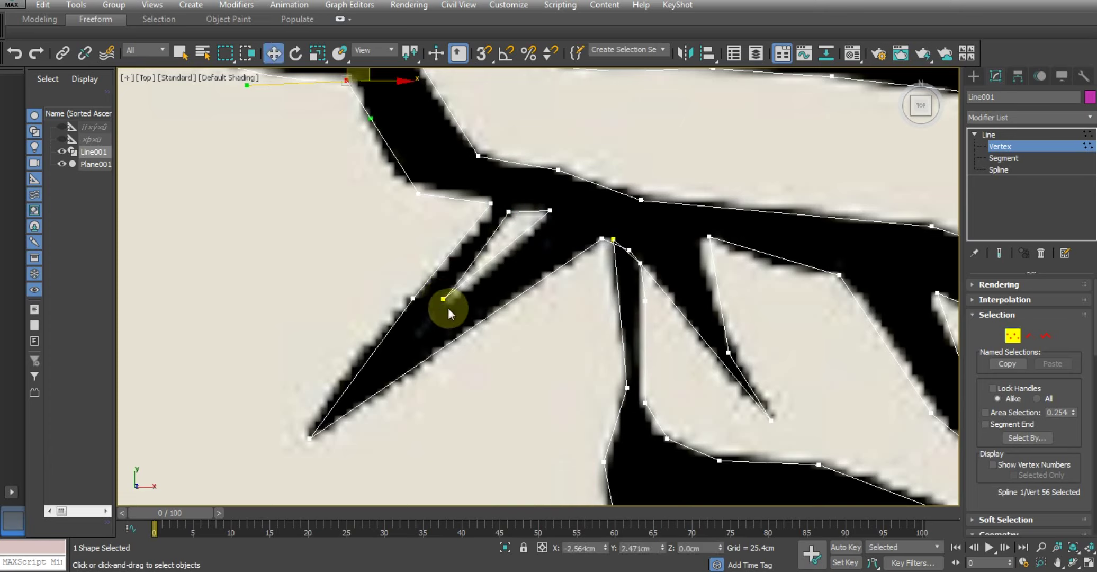
key("w")
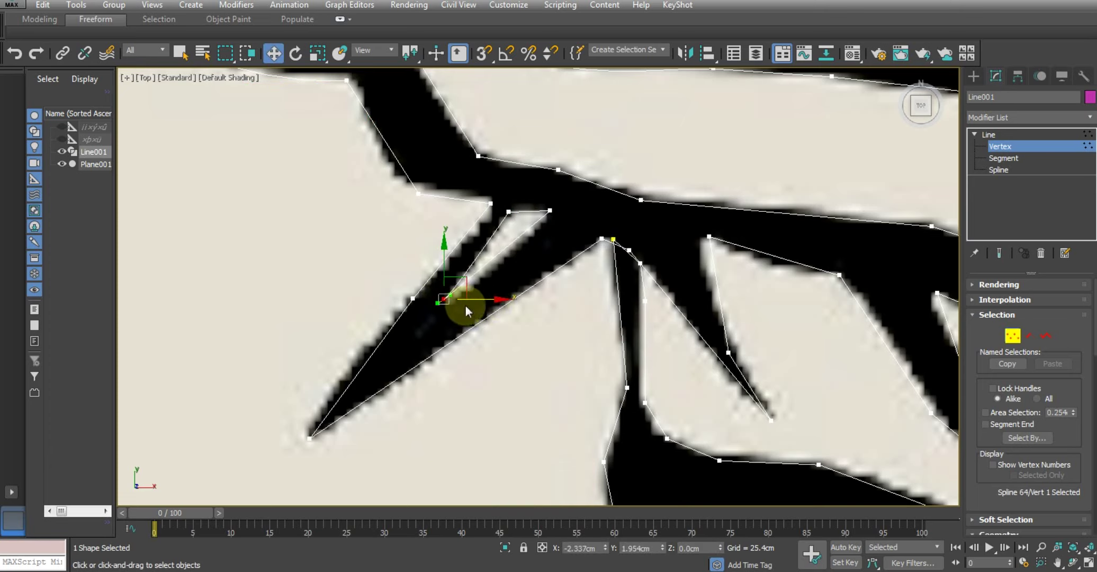
left_click_drag(452, 296, 435, 284)
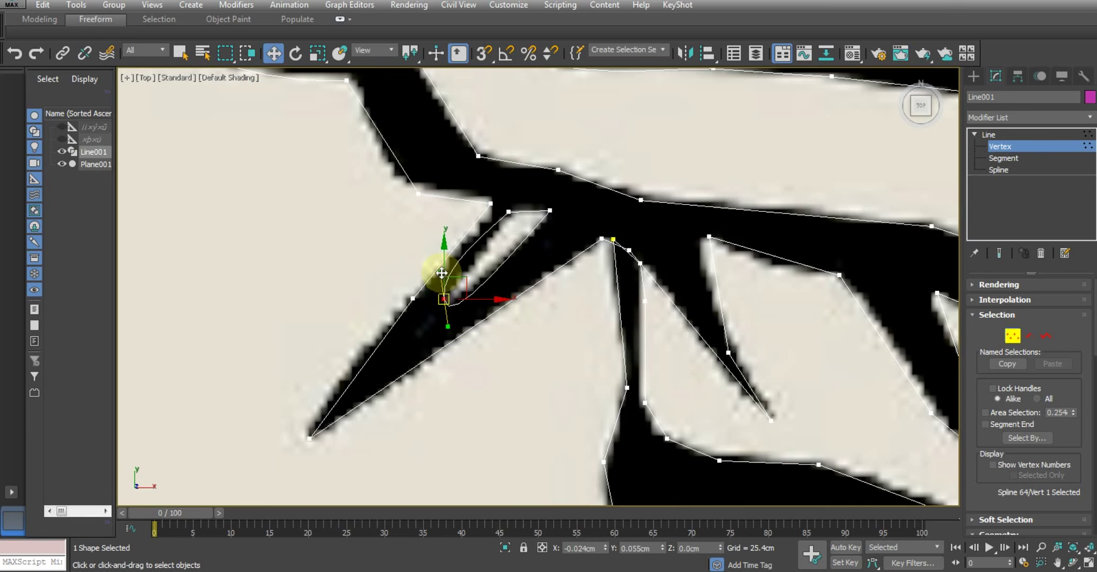
right_click(453, 299)
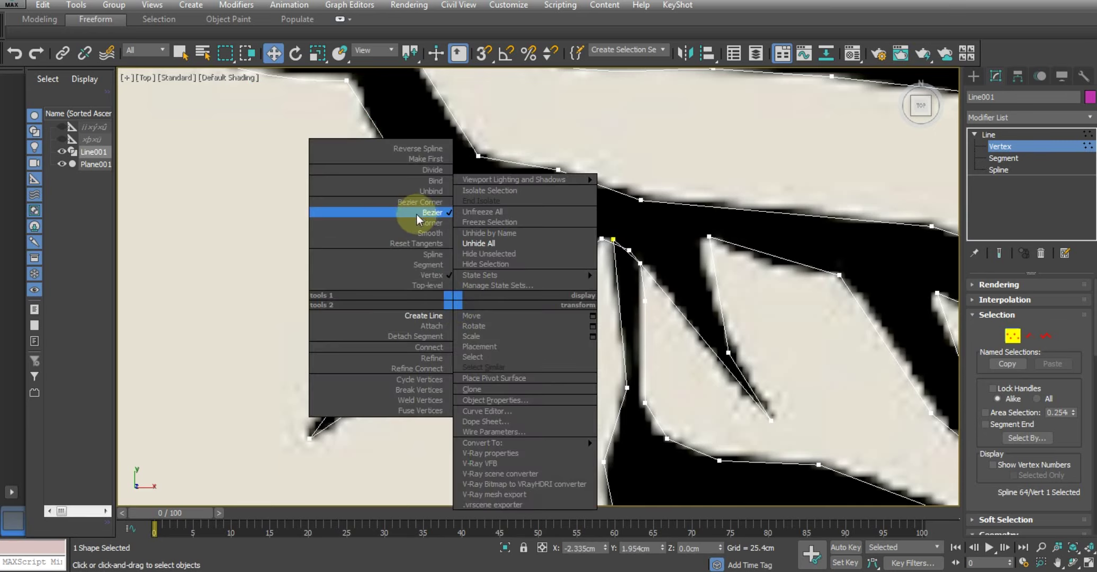
left_click(422, 229)
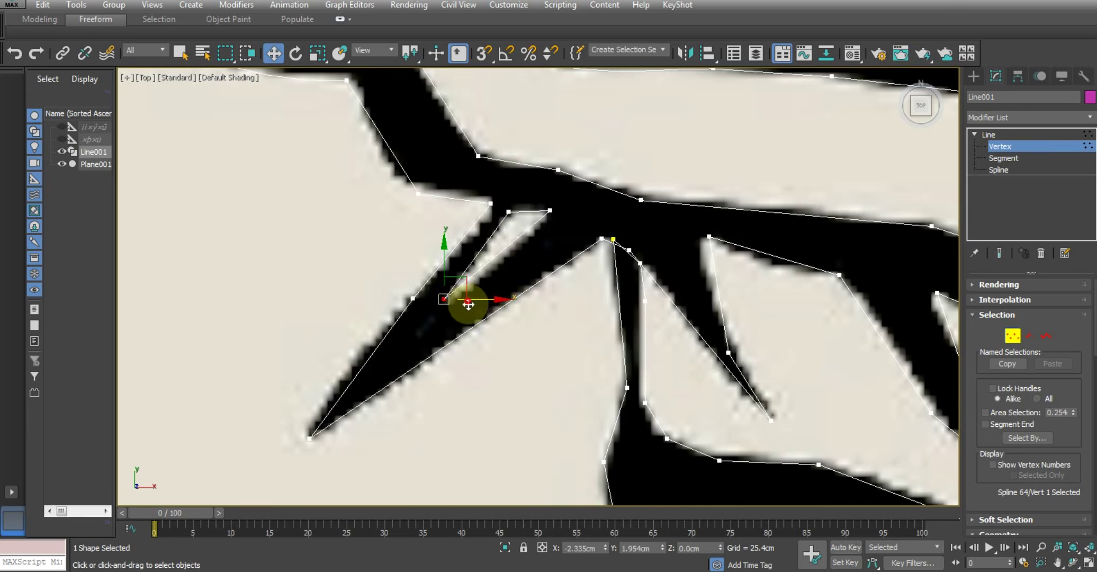
left_click_drag(468, 304, 474, 305)
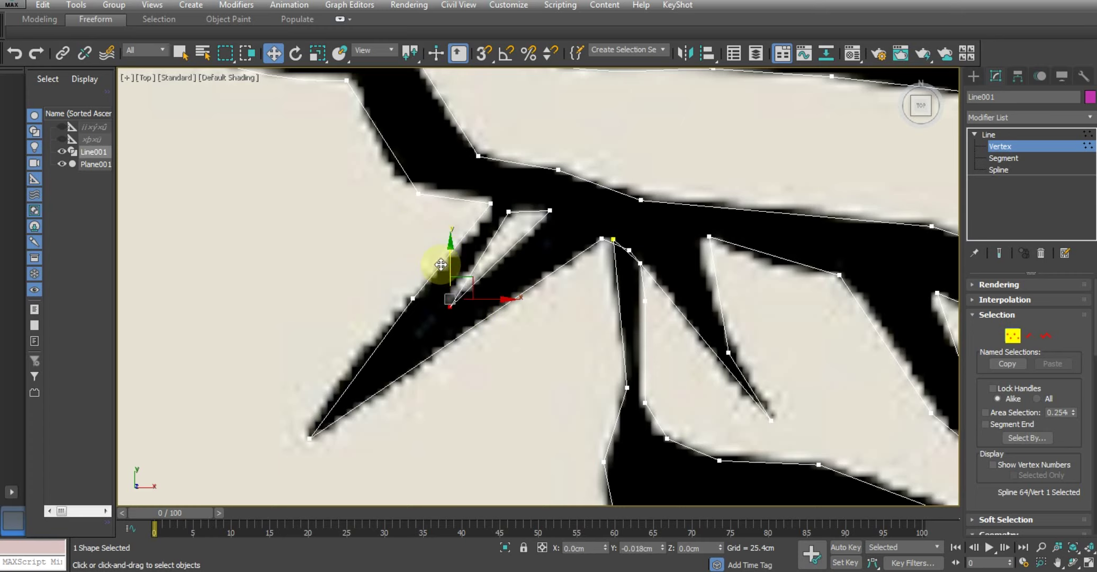
left_click_drag(440, 264, 496, 304)
- Stretch the thorn-tip vertex's tangent to smooth the crown band's edge
scroll(482, 305, "down", 3)
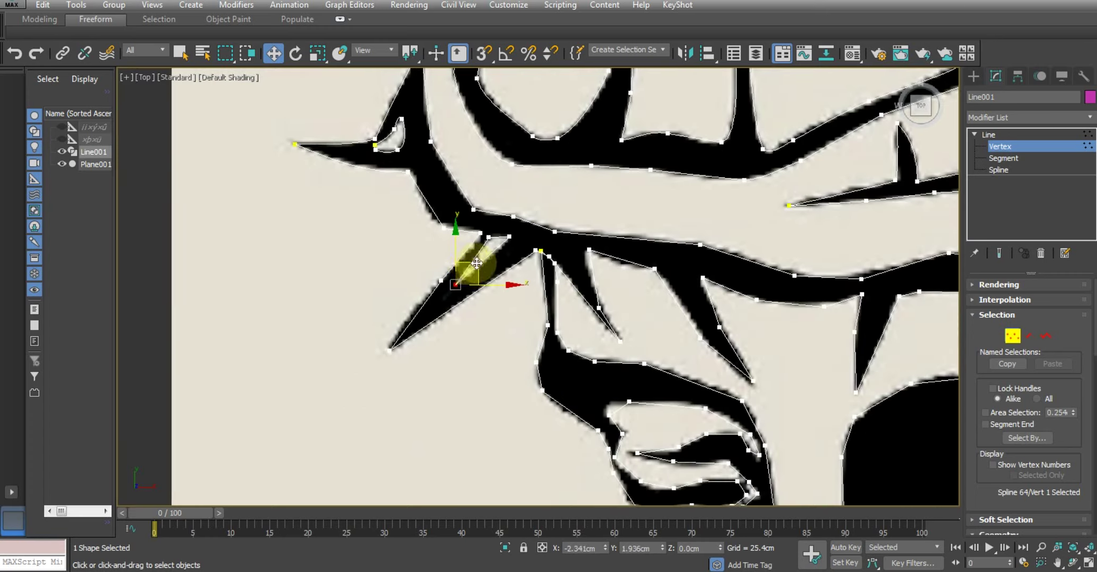
middle_click_drag(470, 265, 432, 259)
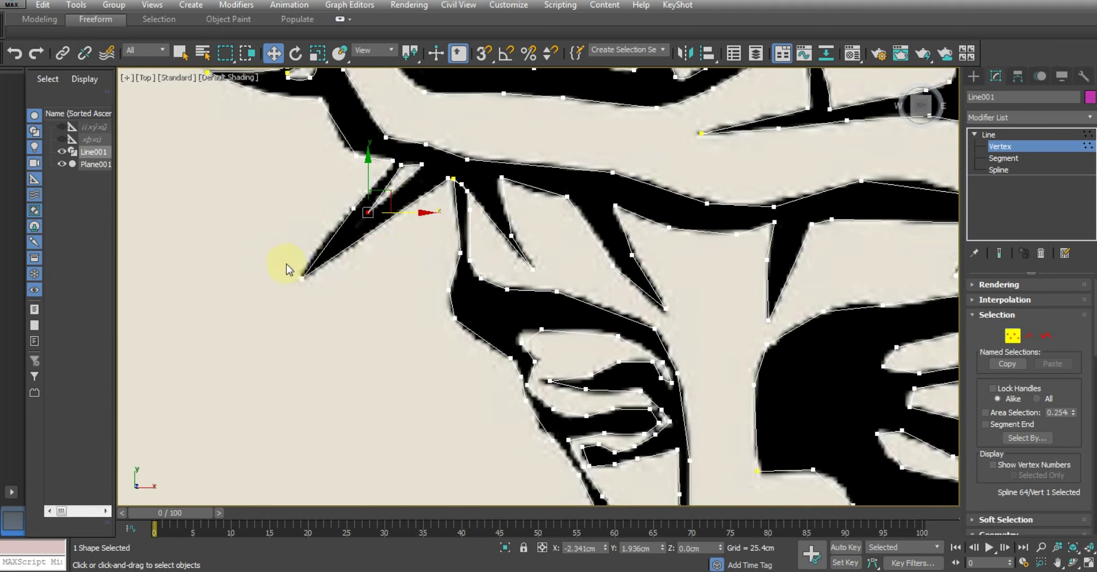
left_click(302, 276)
scroll(666, 245, "down", 5)
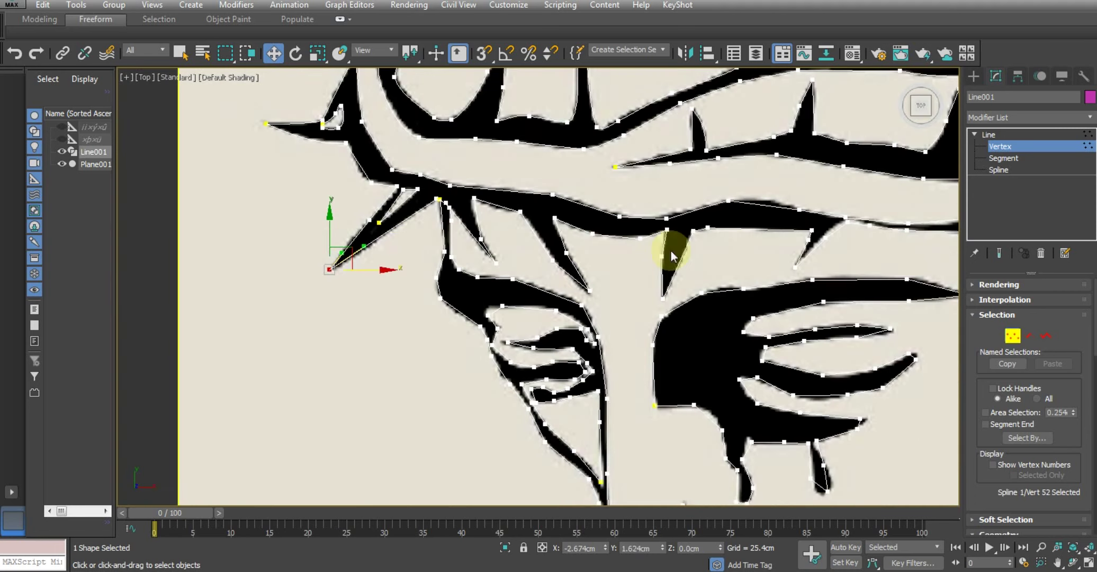
scroll(453, 209, "up", 3)
scroll(446, 257, "down", 1)
scroll(343, 233, "up", 5)
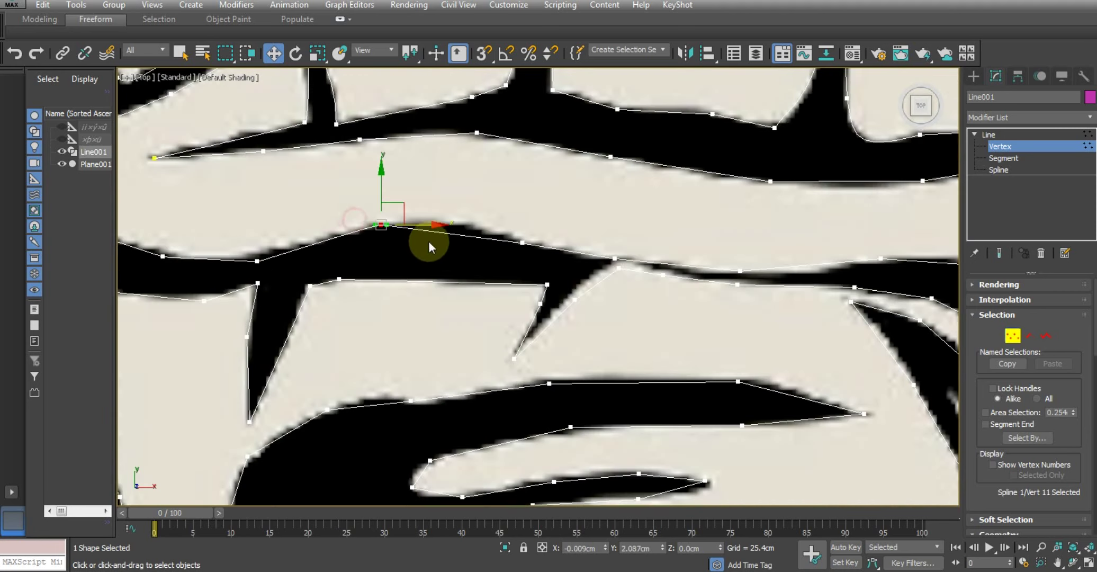
scroll(415, 227, "up", 1)
scroll(387, 225, "up", 1)
left_click_drag(379, 220, 587, 193)
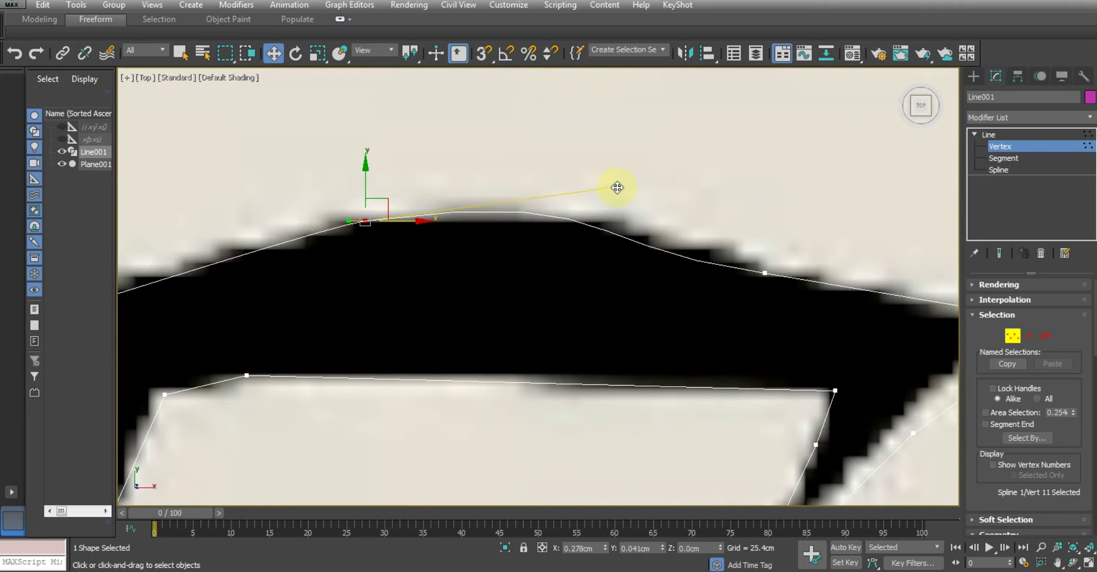
- Bend the next crown-edge vertex's tangent handles so the curve hugs the black band
left_click(765, 273)
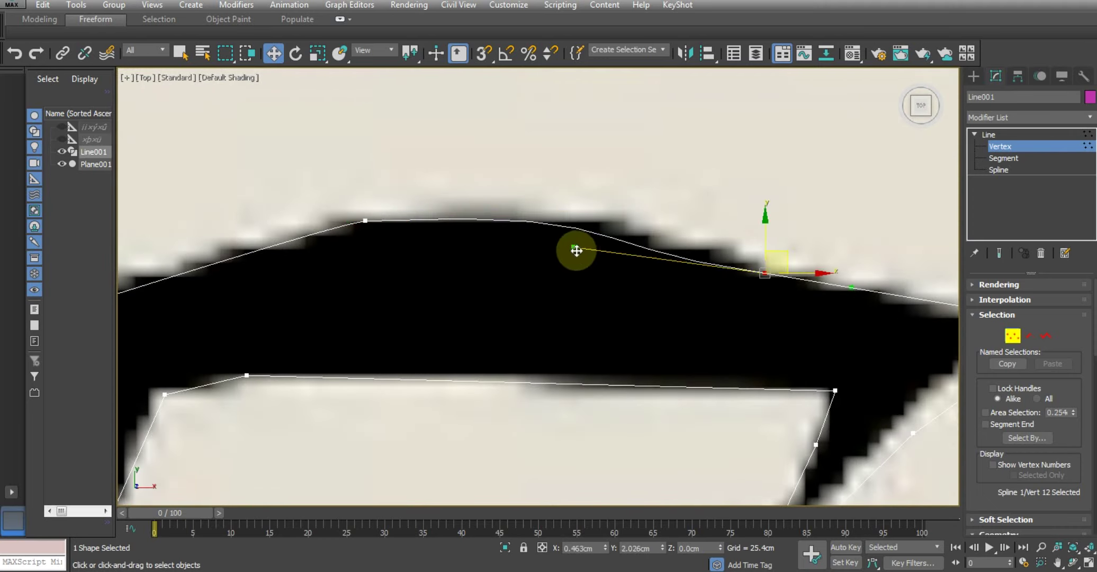
left_click_drag(574, 248, 666, 254)
scroll(652, 257, "down", 5)
middle_click_drag(683, 272, 645, 190)
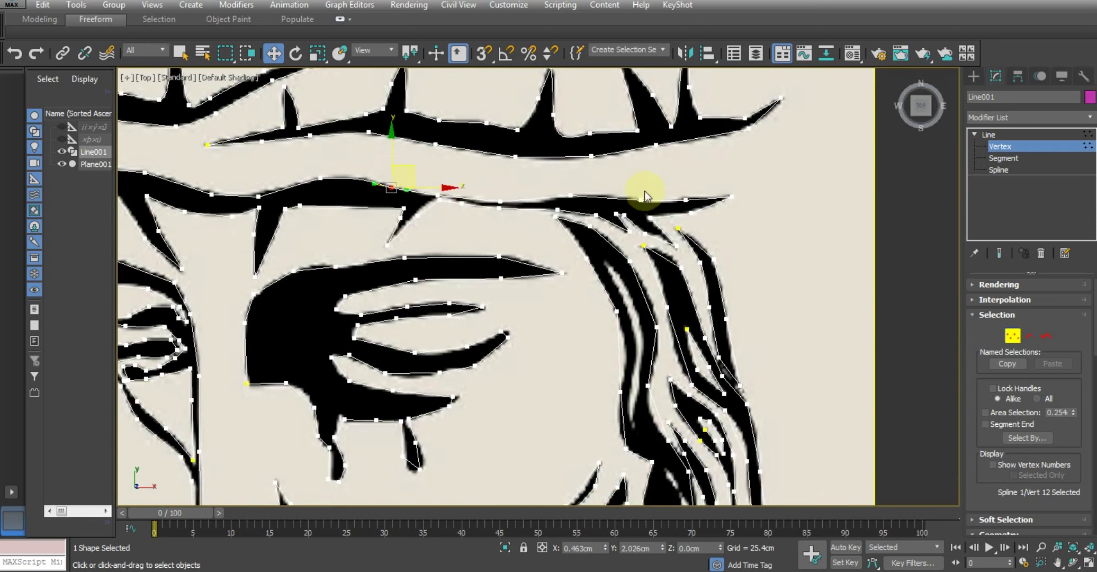
scroll(626, 224, "up", 3)
scroll(576, 195, "up", 3)
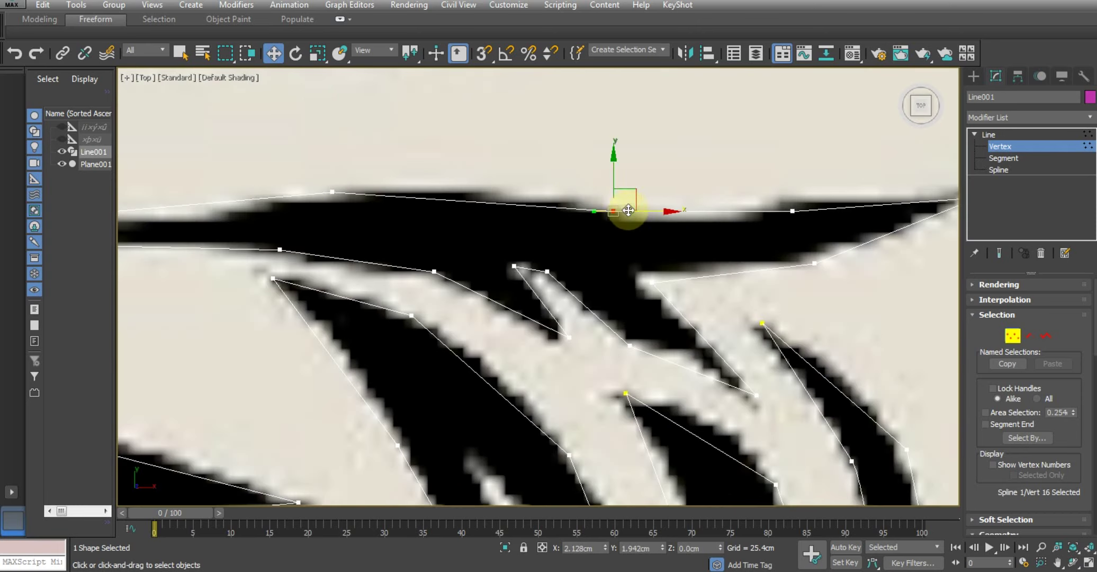
left_click_drag(632, 211, 696, 234)
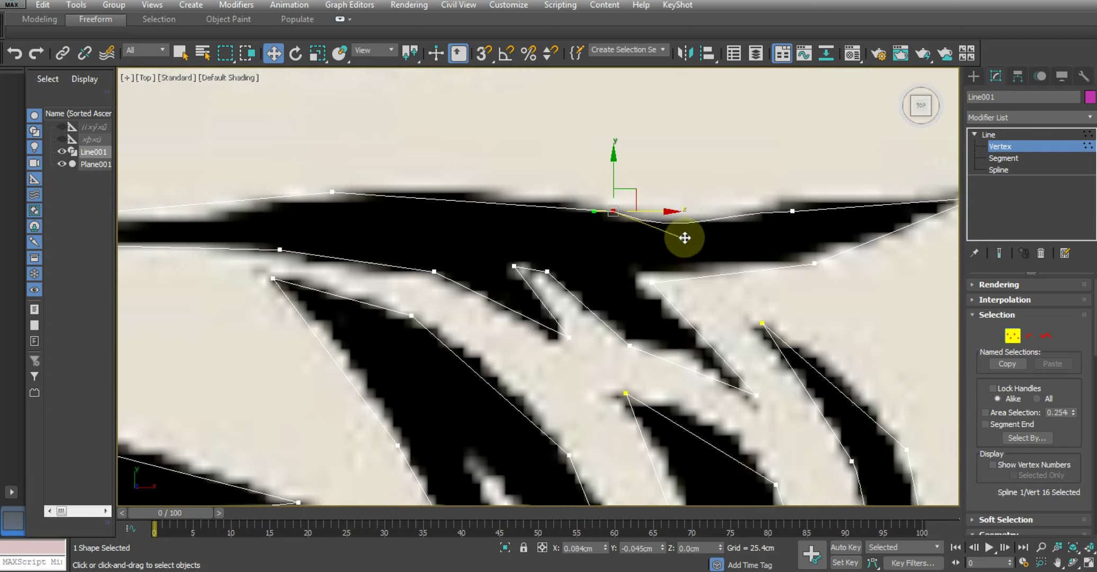
left_click_drag(595, 218, 480, 186)
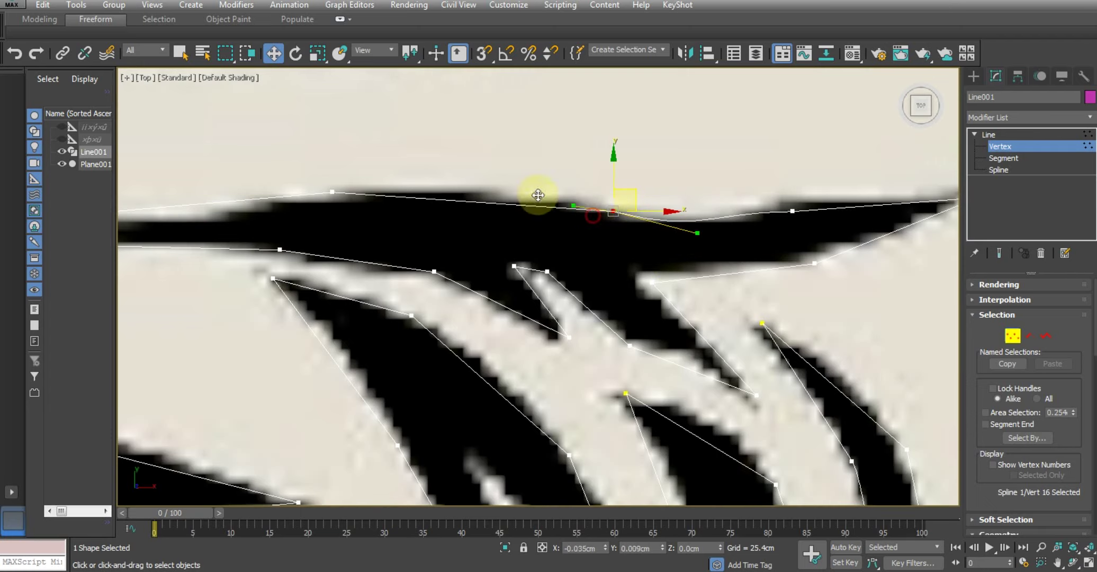
scroll(489, 189, "down", 5)
scroll(440, 269, "up", 3)
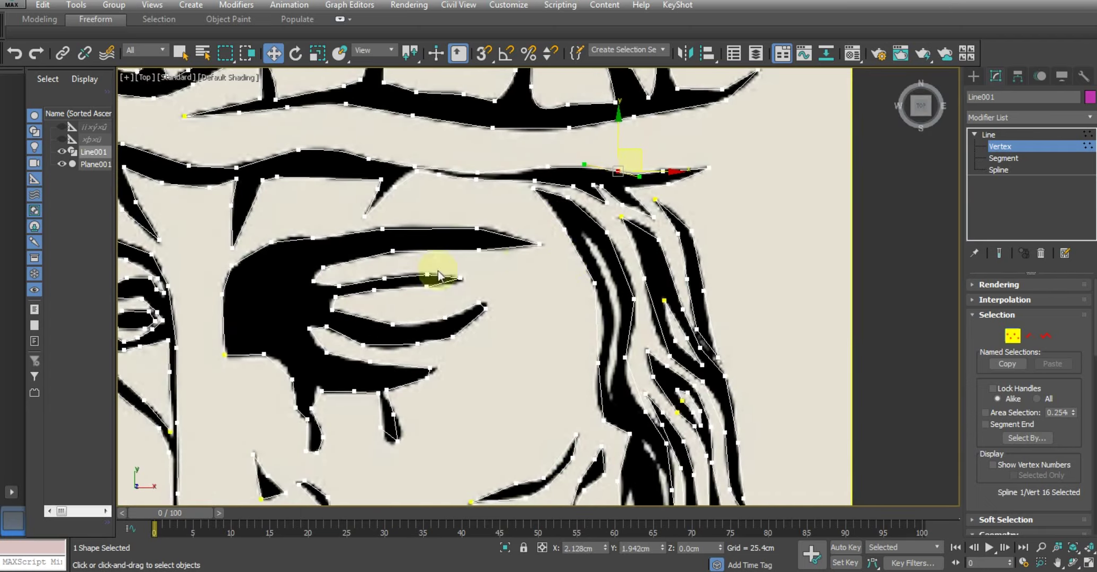
middle_click_drag(588, 240, 474, 255)
scroll(603, 196, "up", 2)
- Round the eye streak's tip and underside with Bezier handles
scroll(571, 262, "up", 5)
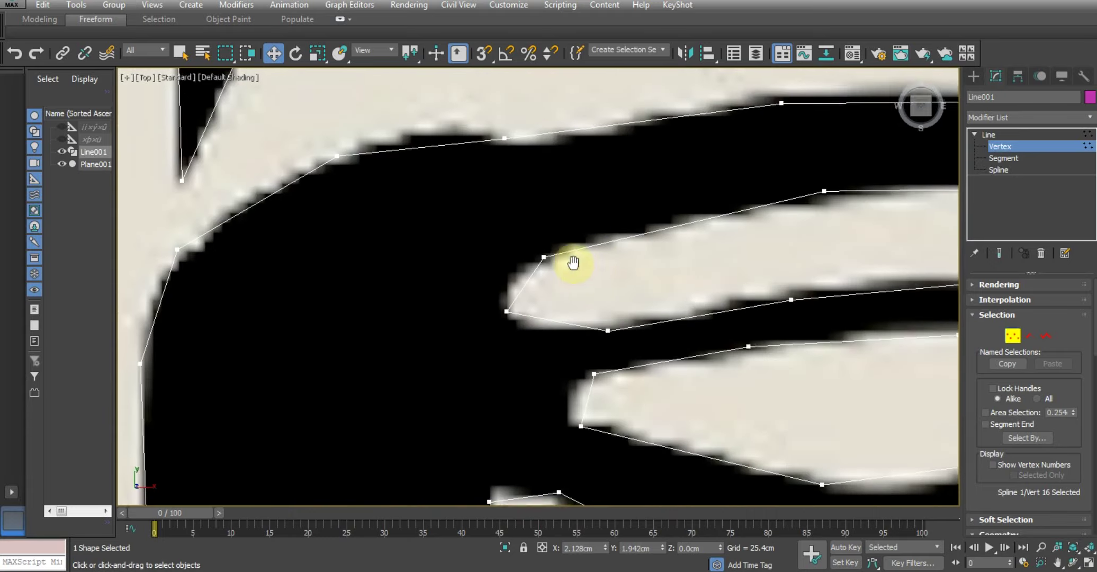
middle_click_drag(571, 262, 514, 232)
left_click_drag(480, 231, 436, 233)
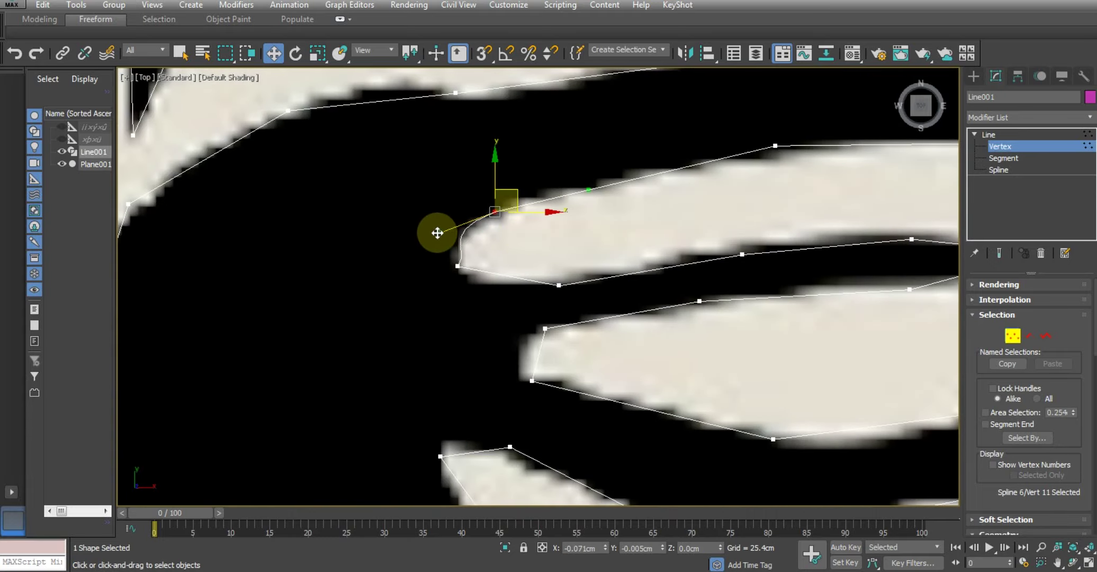
left_click(458, 265)
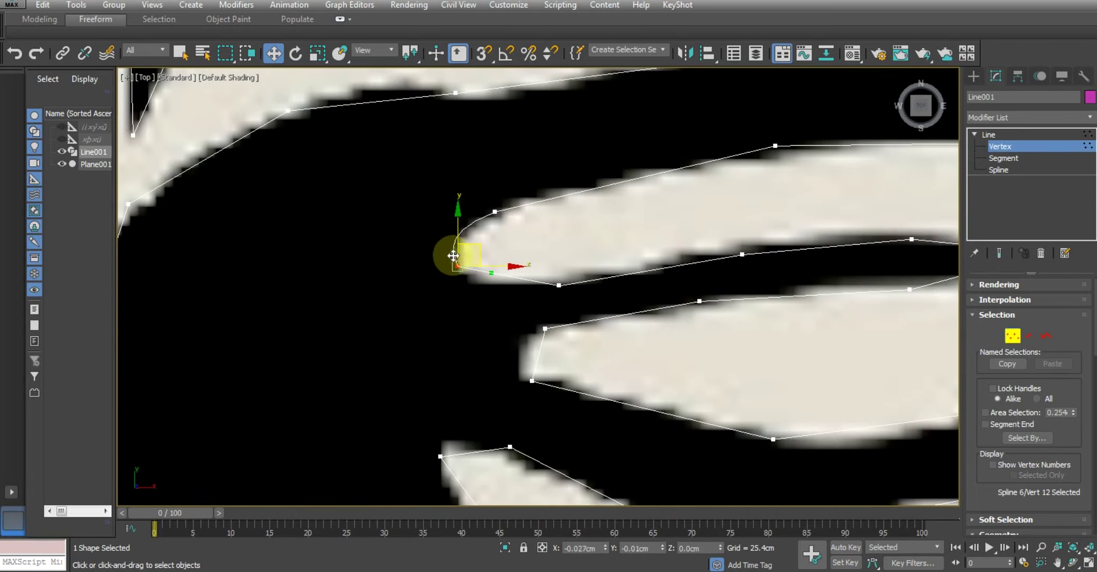
left_click_drag(501, 281, 462, 290)
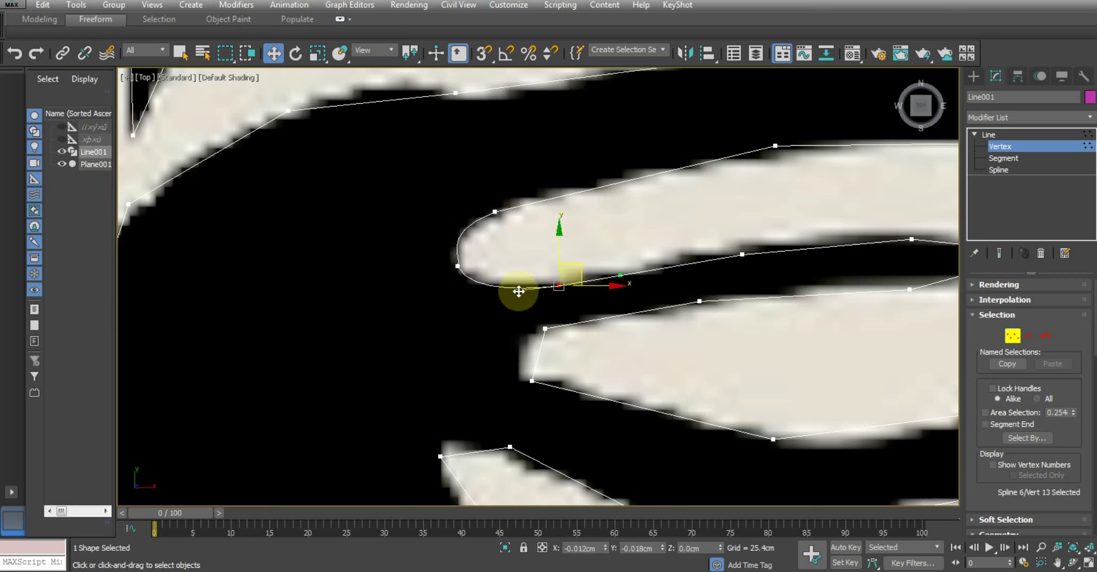
left_click(558, 254)
scroll(558, 254, "down", 3)
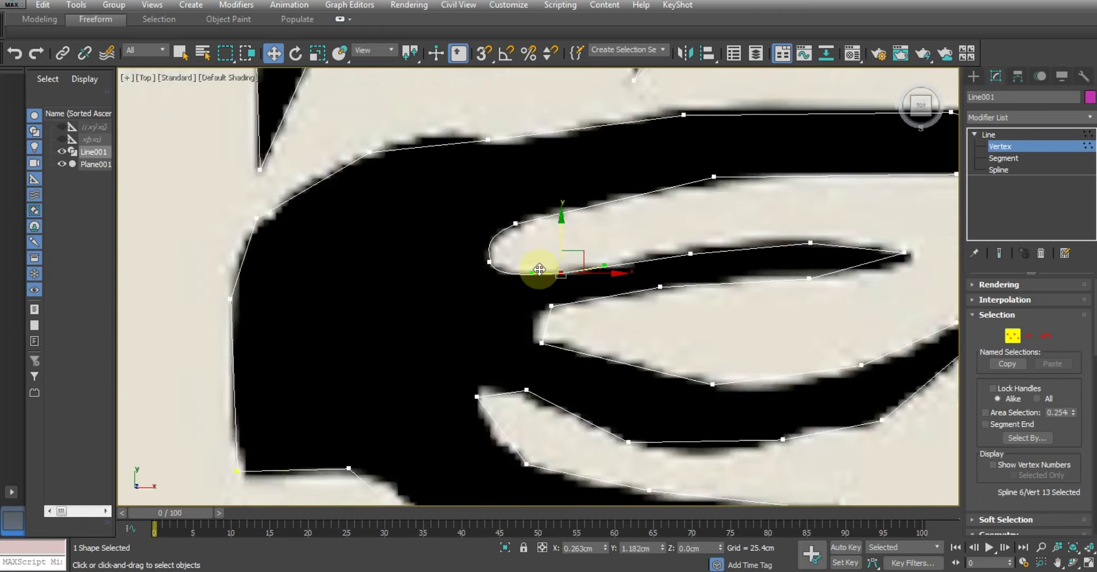
scroll(534, 265, "down", 3)
scroll(578, 192, "up", 4)
- Adjust the upper black edge's vertex handles so the curve follows that edge
left_click(498, 238)
scroll(506, 233, "up", 3)
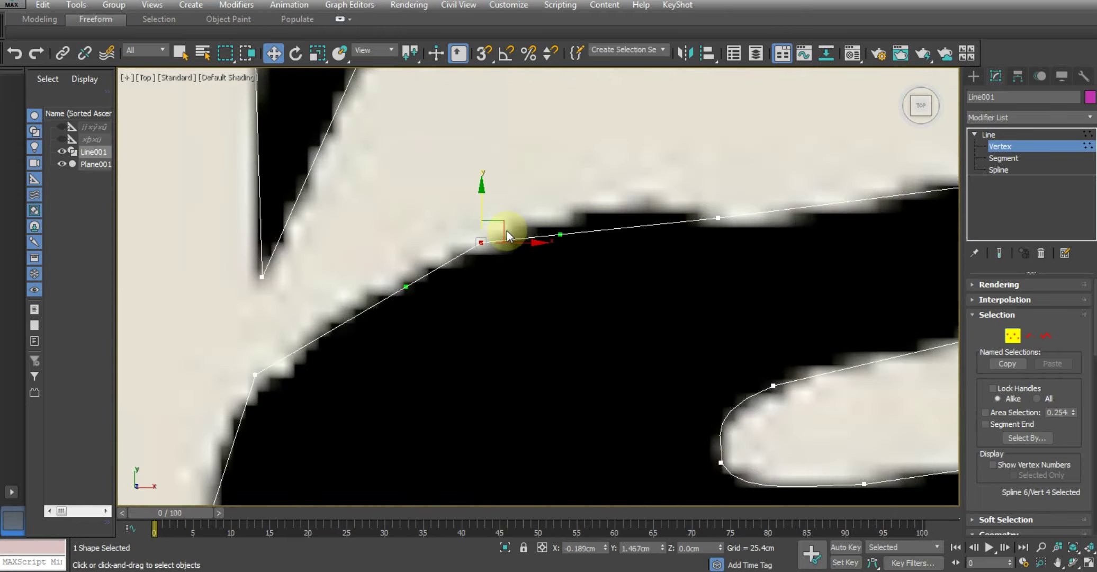
left_click_drag(411, 295, 401, 271)
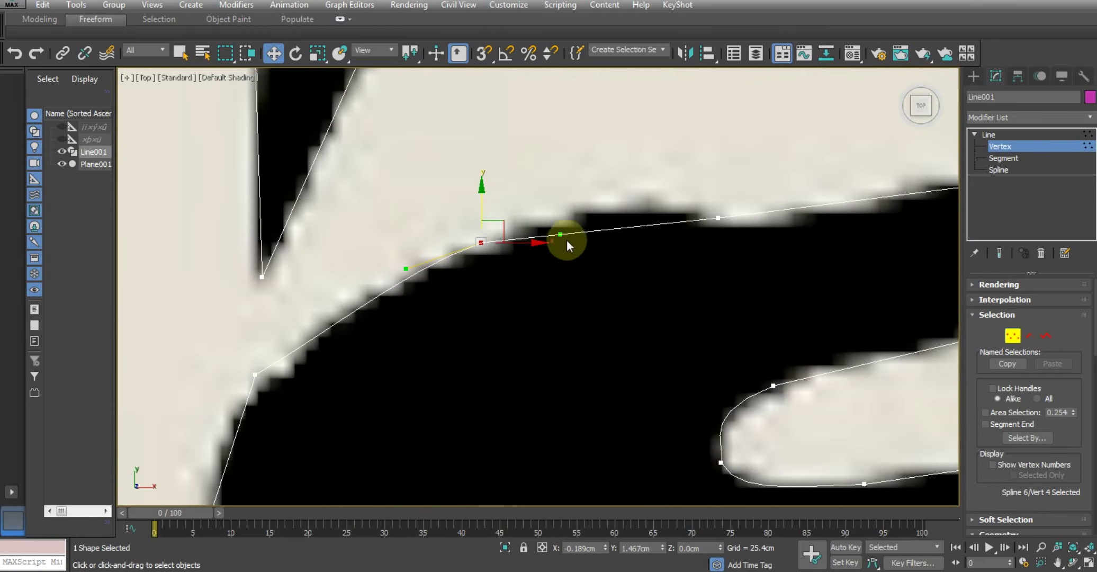
left_click_drag(567, 240, 595, 209)
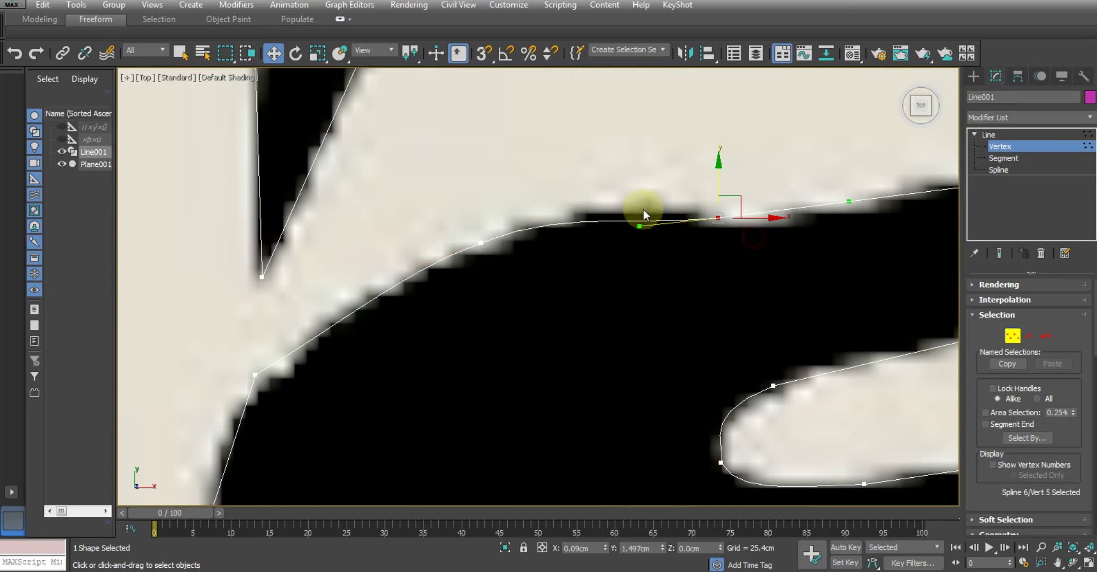
middle_click_drag(643, 210, 548, 262)
left_click_drag(524, 259, 521, 245)
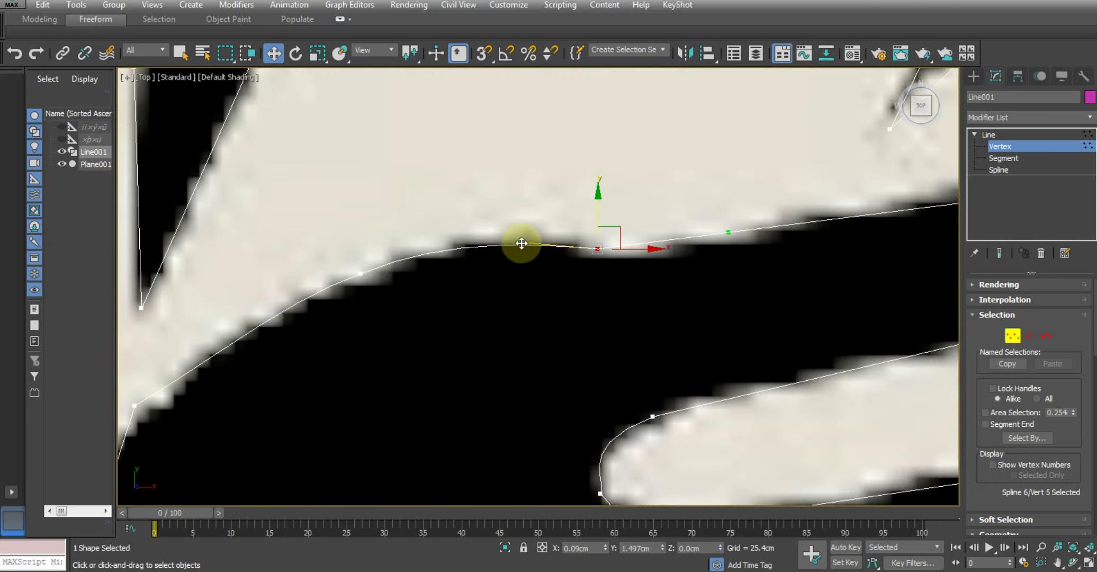
scroll(521, 245, "down", 4)
scroll(600, 242, "up", 4)
mouse_move(613, 243)
left_mouse_down()
mouse_move(544, 260)
mouse_move(555, 272)
left_mouse_up()
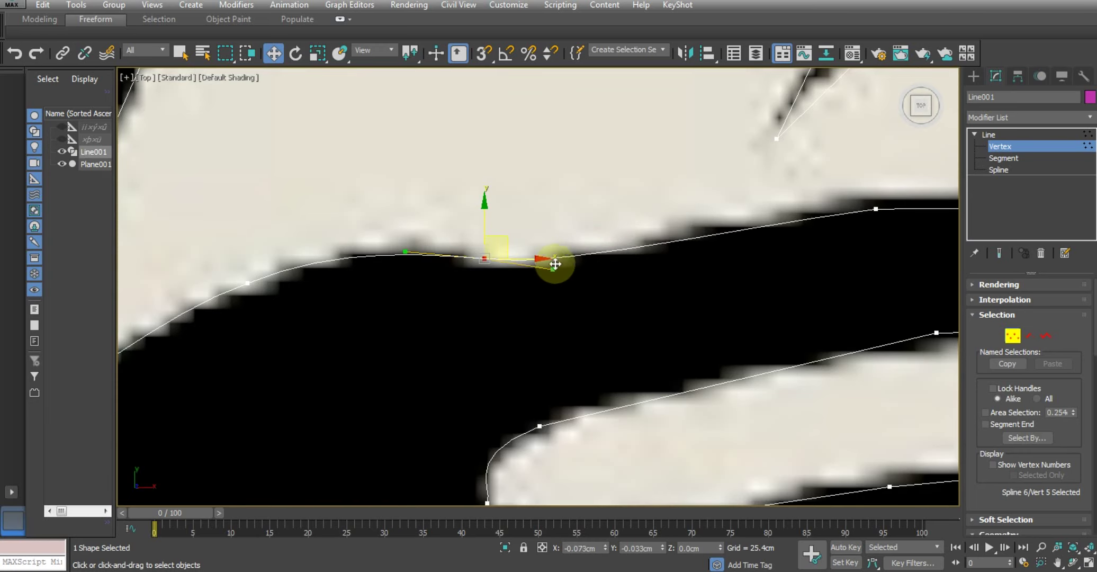
scroll(555, 264, "down", 5)
scroll(455, 232, "up", 4)
scroll(429, 284, "up", 2)
- Align the curve with the vertical white edge and round the shape's upper and lower corners
left_click(456, 297)
middle_click_drag(496, 274, 496, 219)
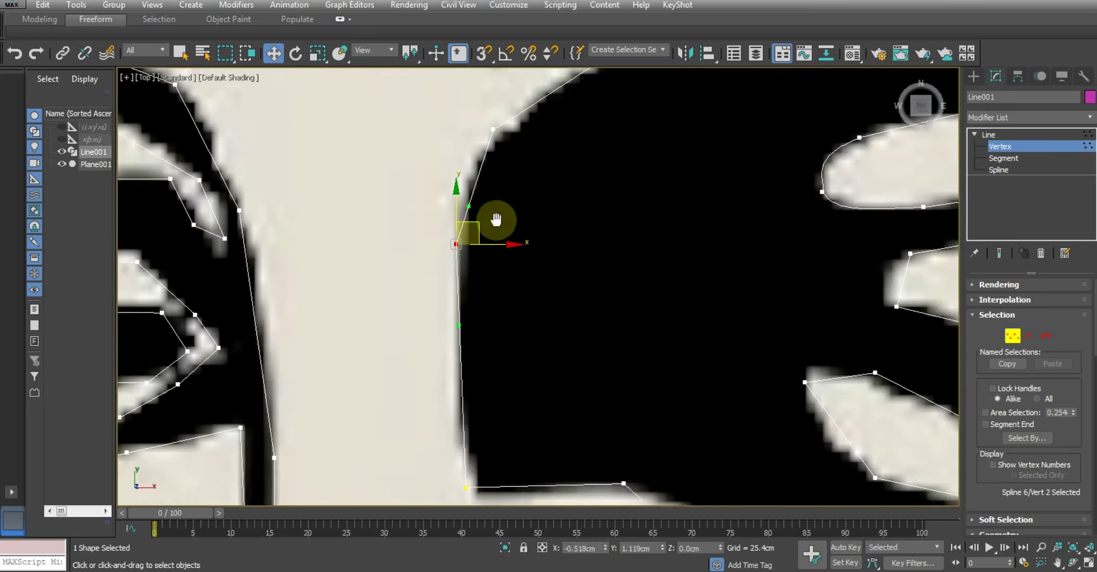
left_click_drag(472, 247, 463, 249)
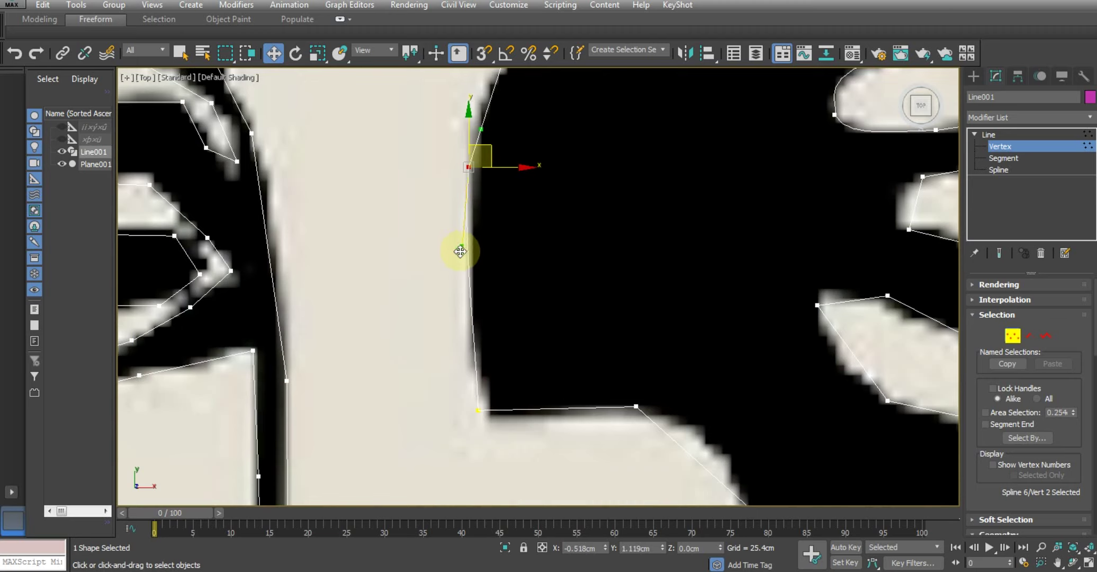
scroll(460, 252, "down", 4)
scroll(445, 267, "up", 4)
left_click_drag(492, 296, 499, 281)
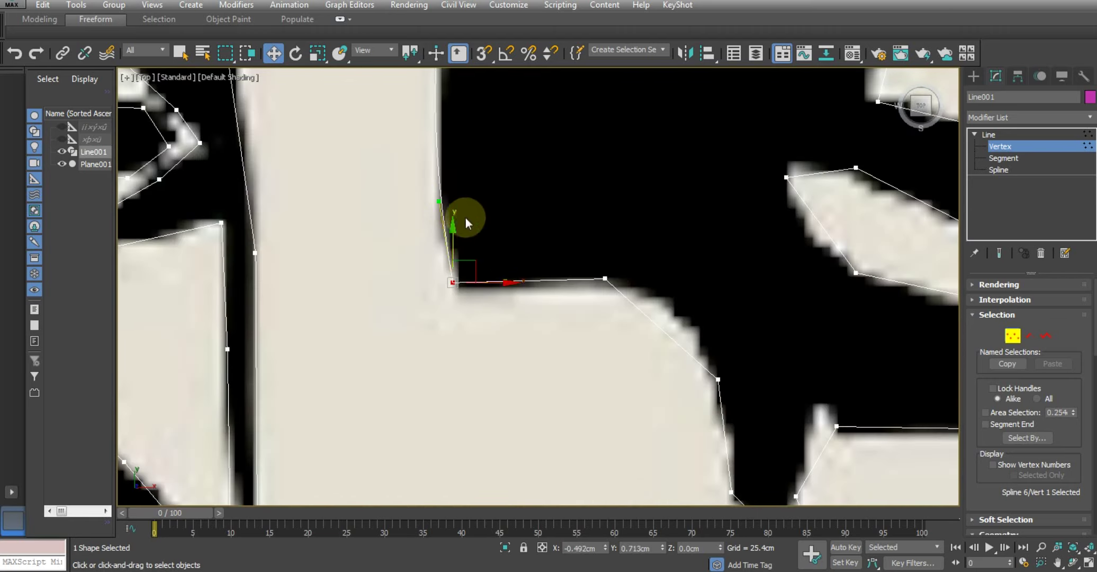
scroll(466, 218, "down", 2)
scroll(532, 260, "up", 3)
left_click(447, 222)
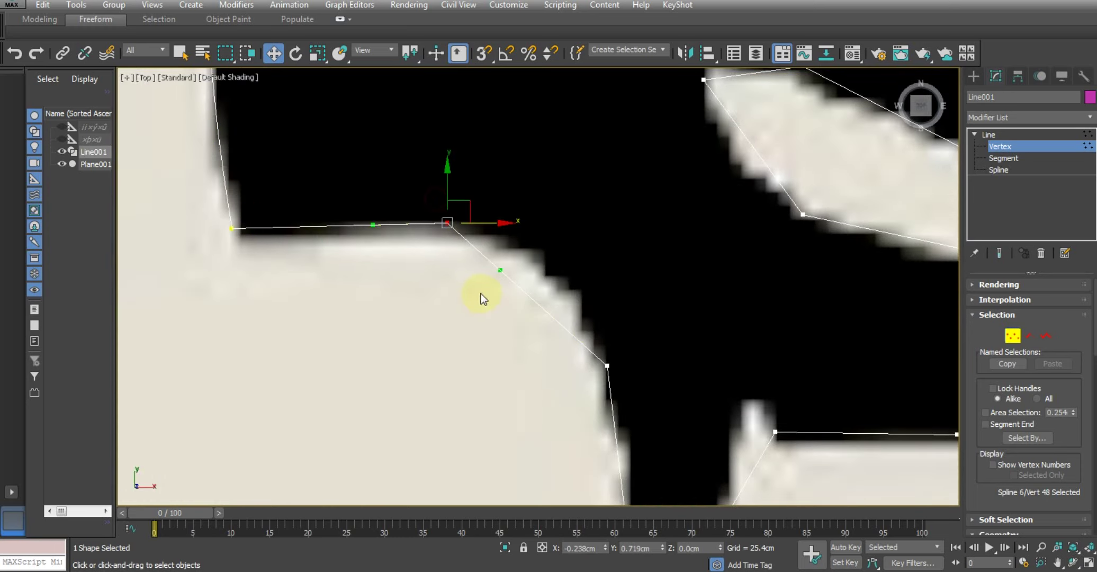
left_click_drag(497, 269, 563, 233)
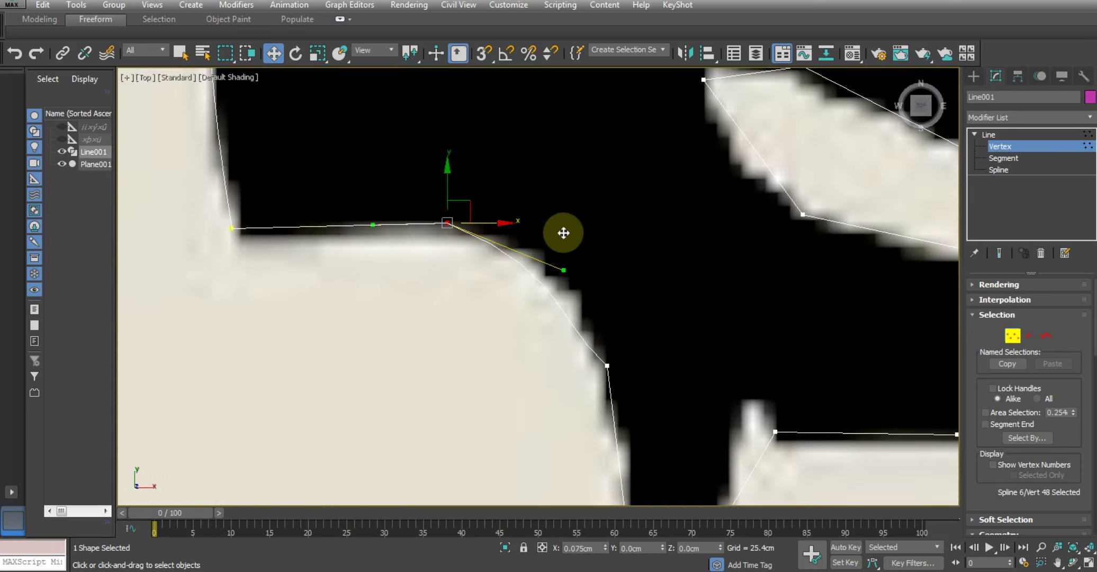
left_click(565, 350)
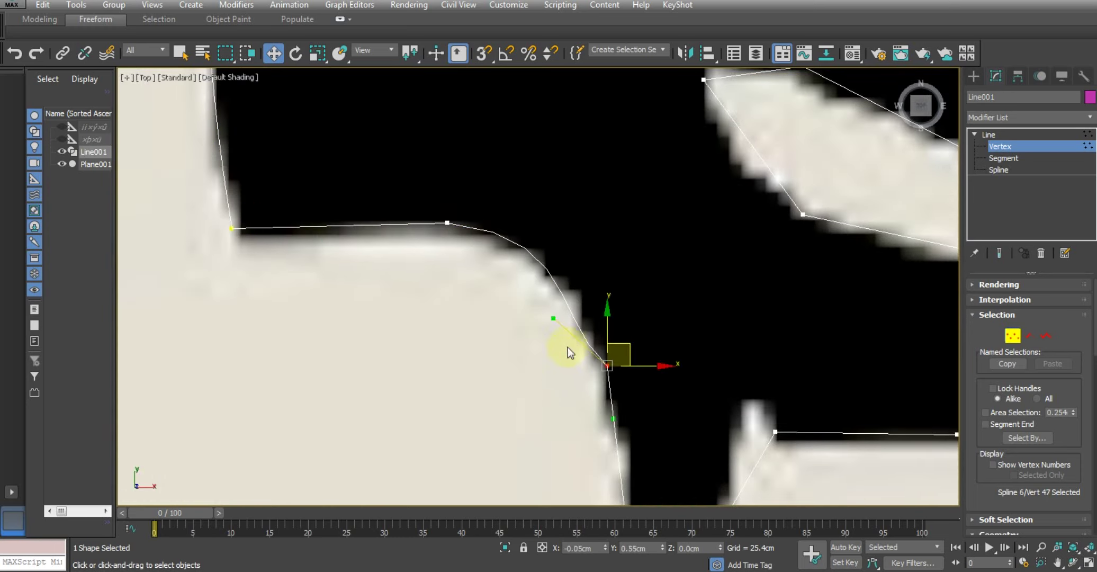
left_click_drag(554, 320, 591, 314)
- Move the eye-streak vertex down onto its edge and tighten its tangent curve
scroll(591, 313, "down", 3)
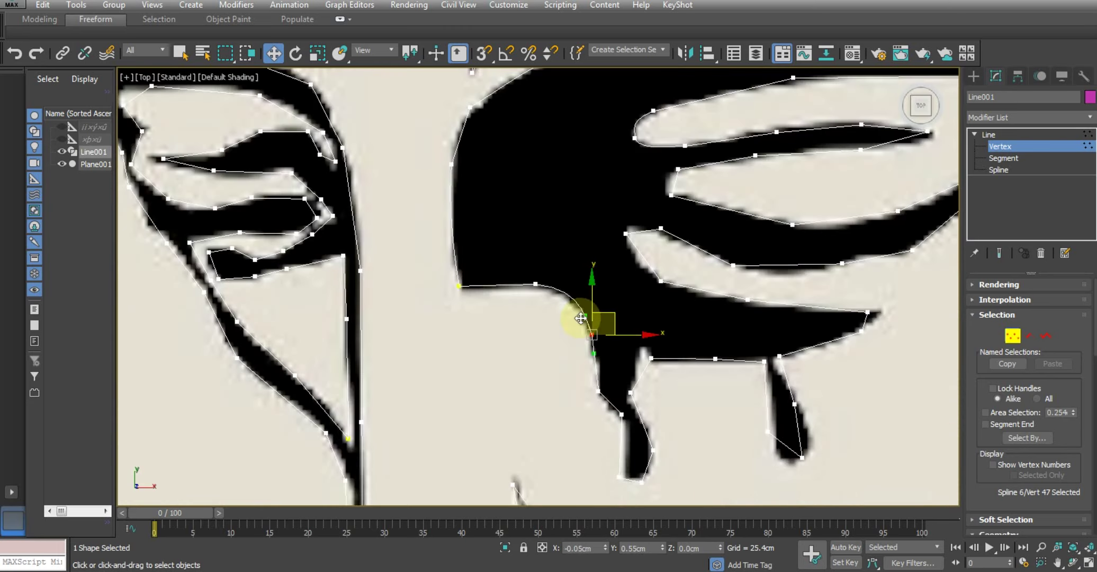
middle_click_drag(590, 314, 554, 201)
scroll(323, 223, "down", 3)
scroll(322, 223, "up", 2)
scroll(428, 263, "up", 2)
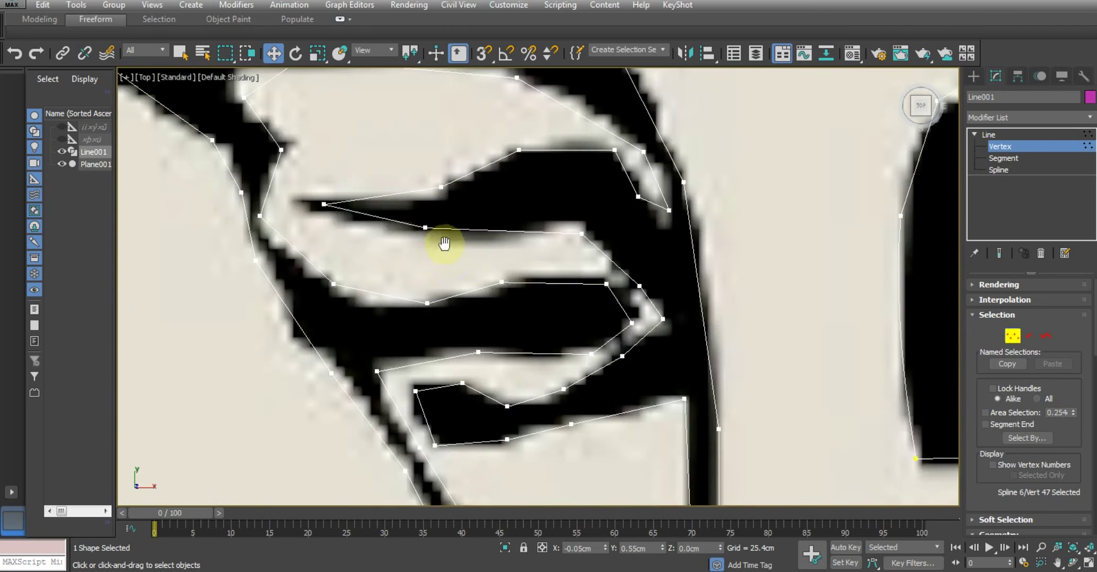
scroll(440, 239, "up", 2)
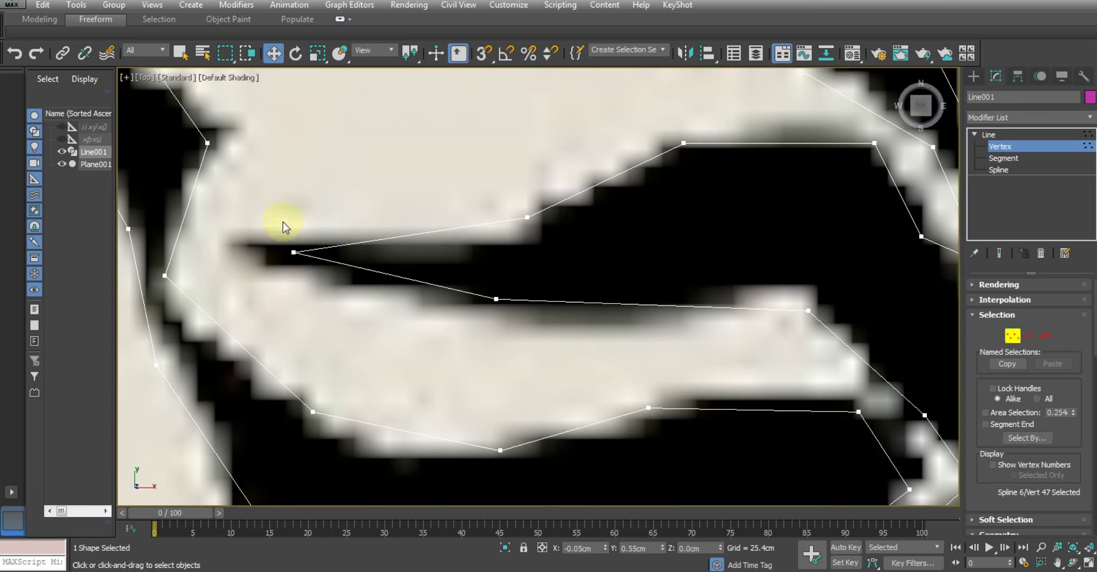
middle_click_drag(338, 301, 385, 304)
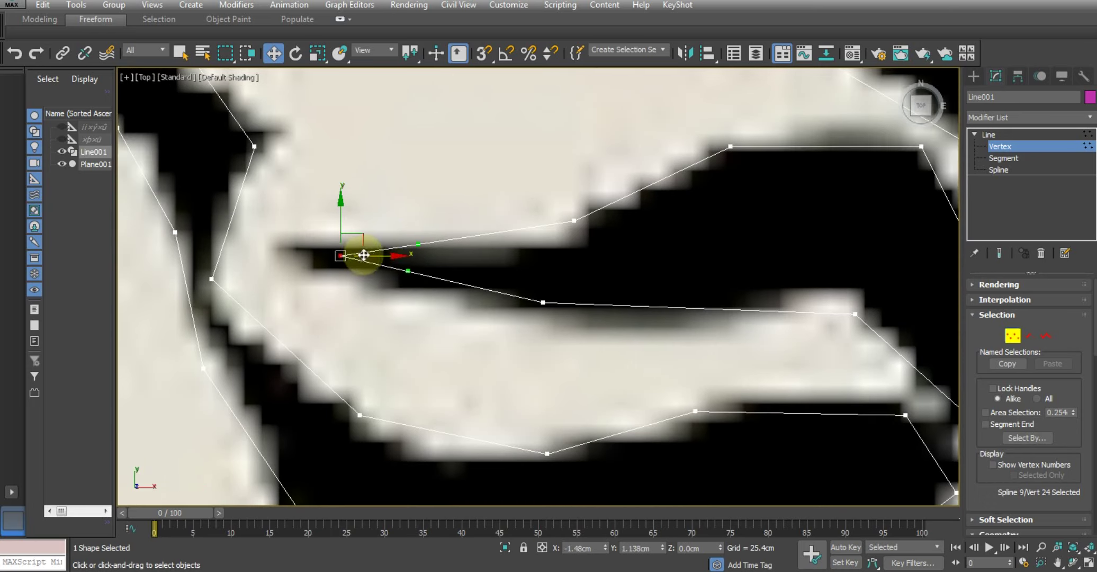
scroll(357, 261, "down", 2)
scroll(403, 272, "down", 1)
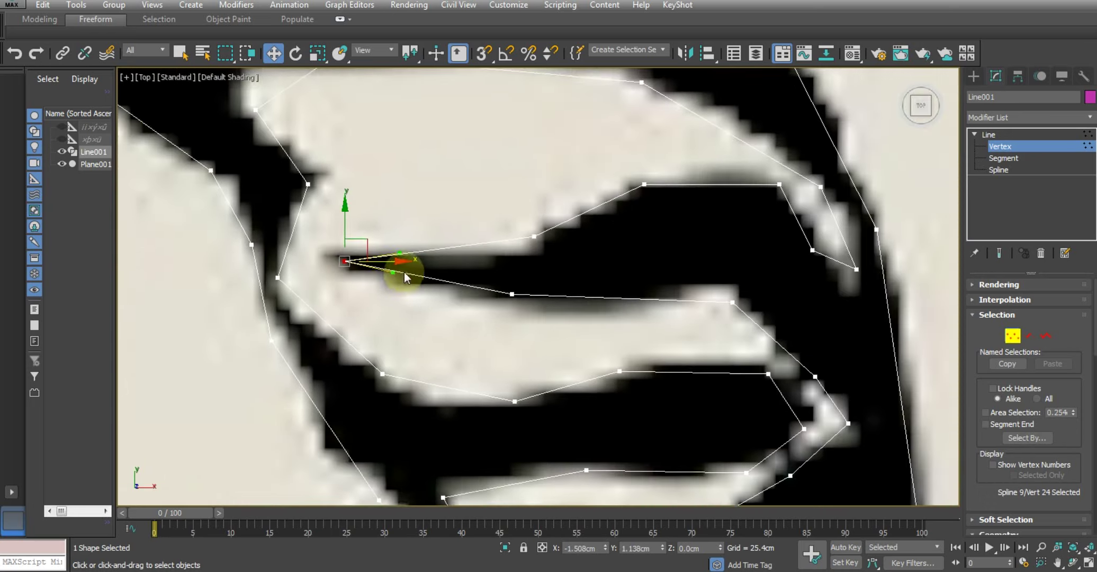
scroll(464, 270, "down", 1)
scroll(464, 269, "up", 2)
left_click(467, 258)
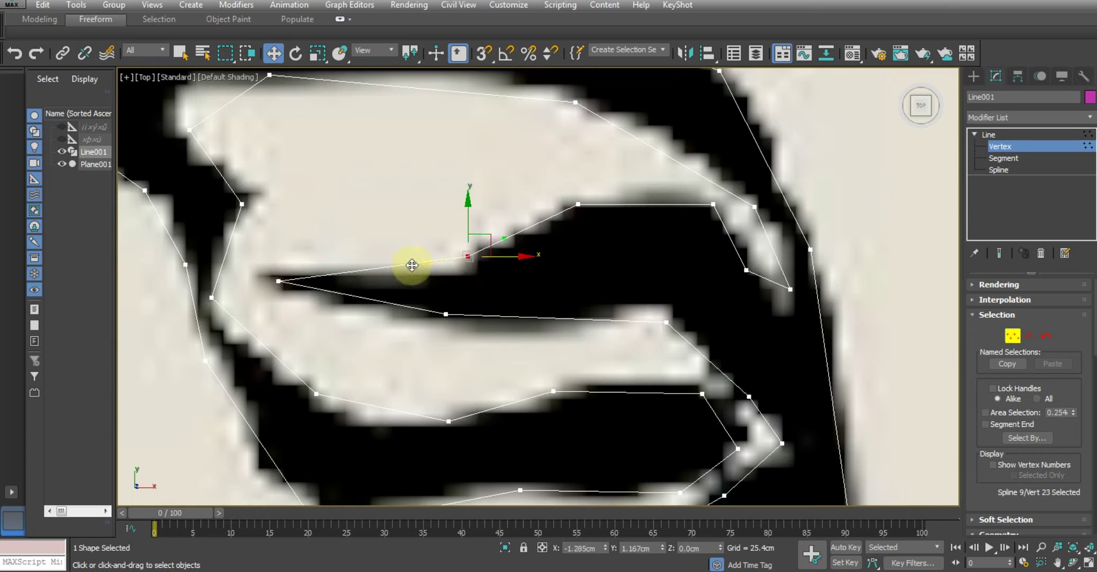
mouse_move(412, 265)
left_mouse_down()
mouse_move(430, 294)
mouse_move(416, 293)
left_mouse_up()
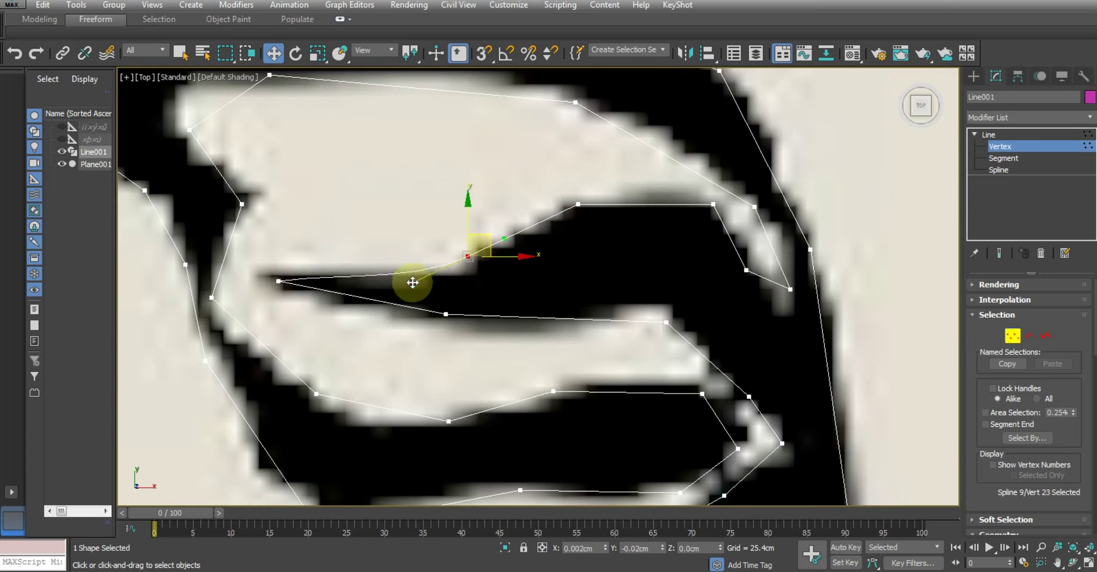
left_click_drag(471, 212, 470, 223)
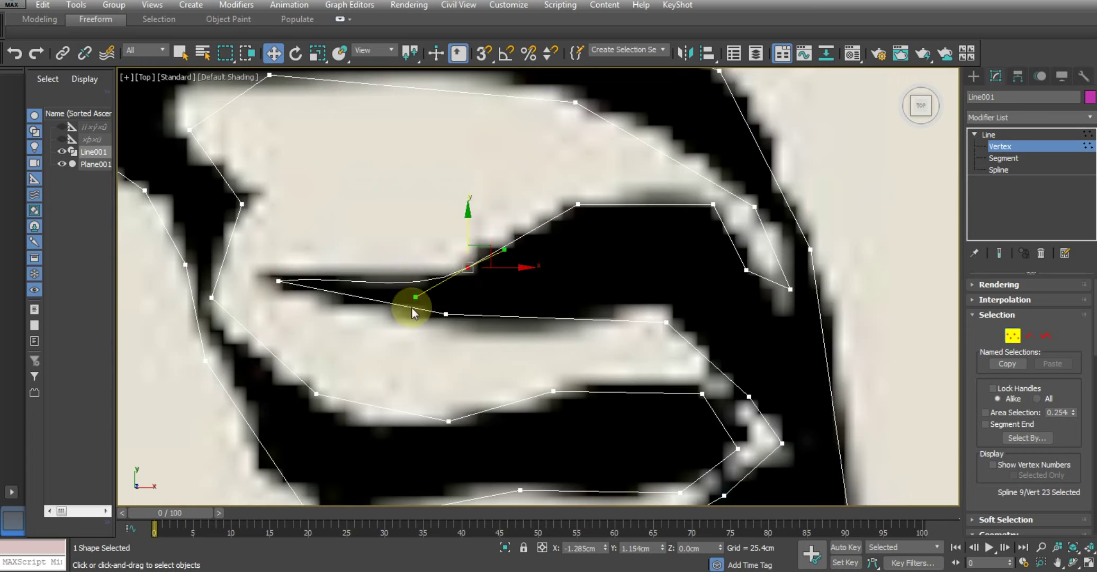
left_click_drag(414, 296, 415, 288)
scroll(412, 289, "down", 3)
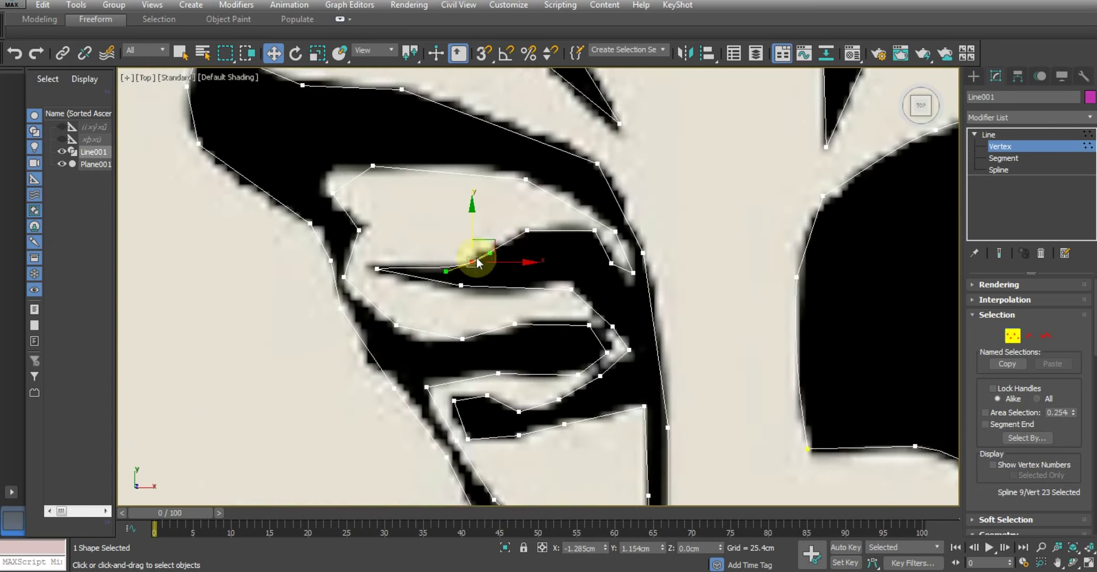
scroll(491, 251, "up", 3)
- Curve the streak's right end and pull the outer-corner vertex onto the eye's corner
left_click(603, 251)
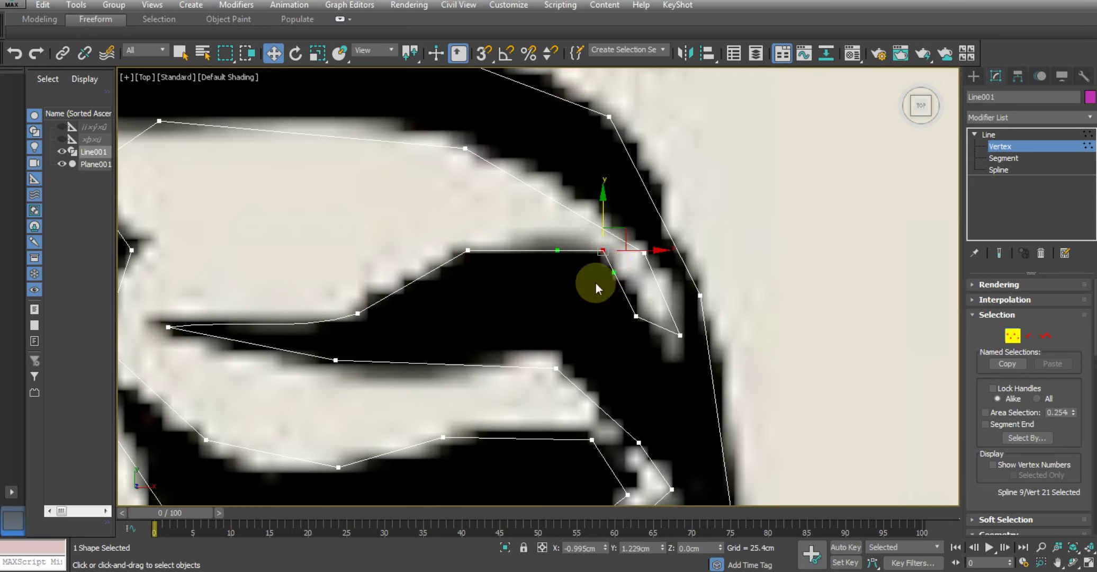
left_click_drag(558, 249, 556, 242)
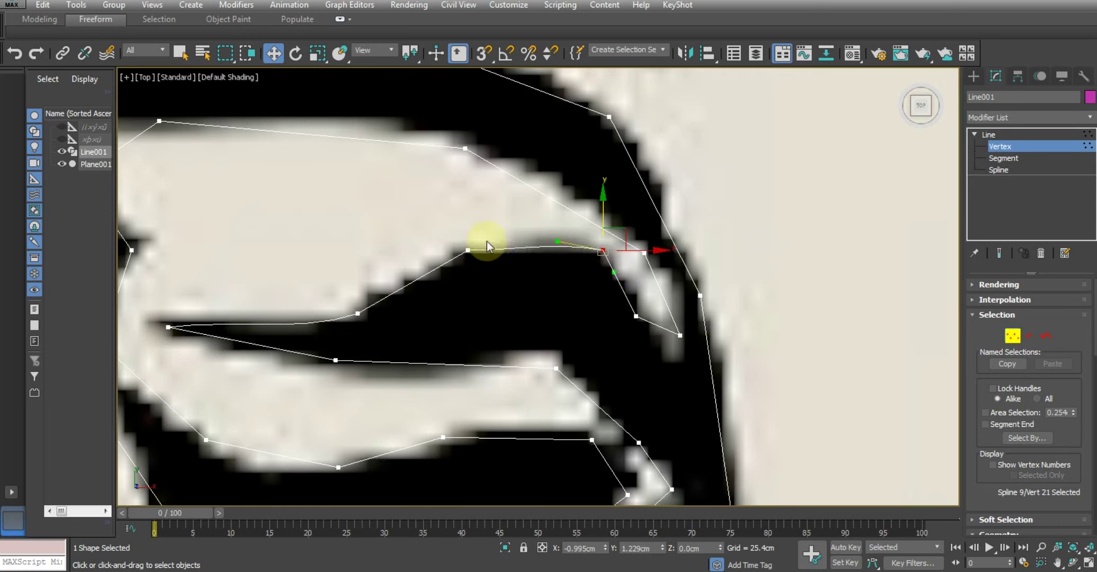
left_click(468, 250)
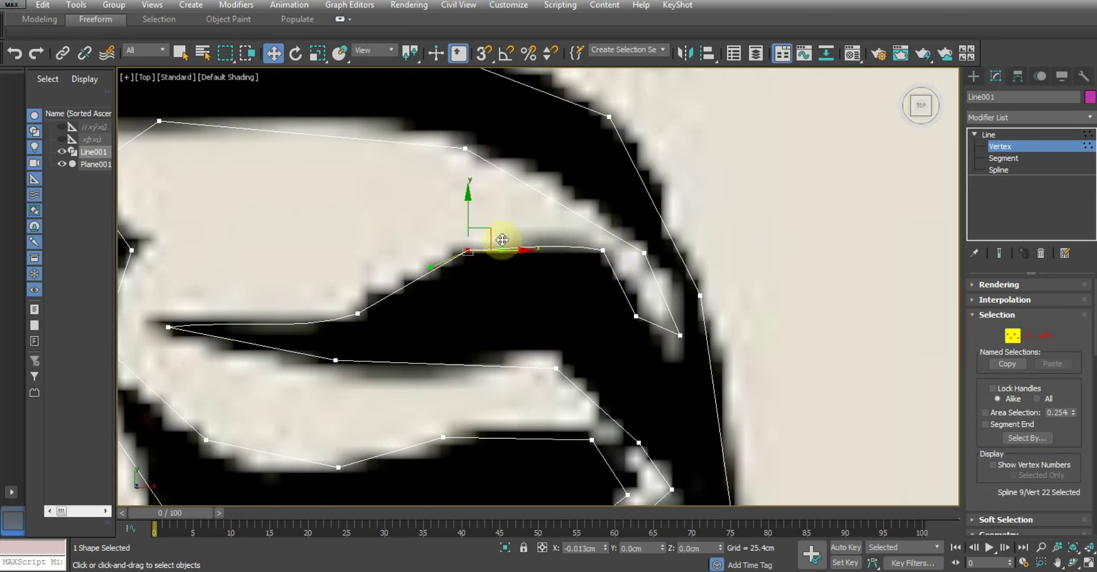
left_click(667, 319)
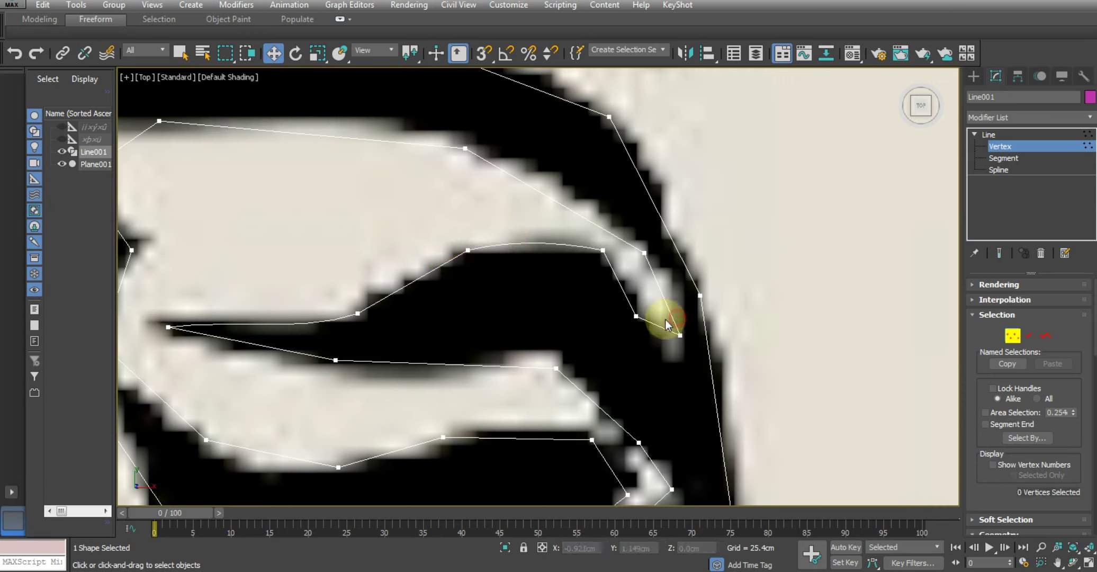
left_click_drag(665, 318, 698, 358)
mouse_move(677, 303)
left_mouse_down()
mouse_move(702, 326)
mouse_move(686, 300)
left_mouse_up()
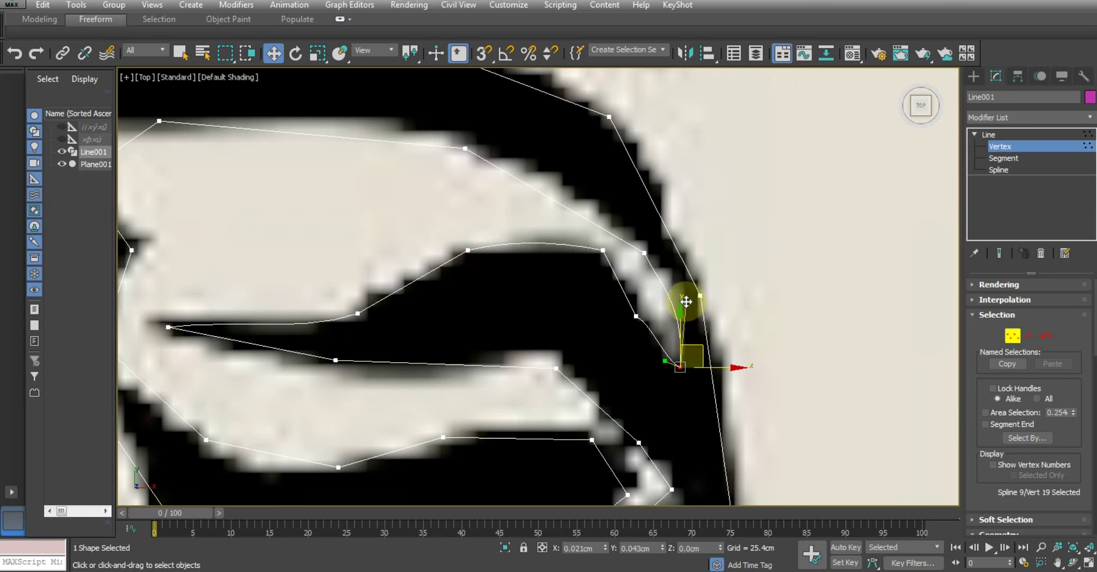
left_click(637, 317)
left_click(648, 333)
scroll(626, 301, "down", 4)
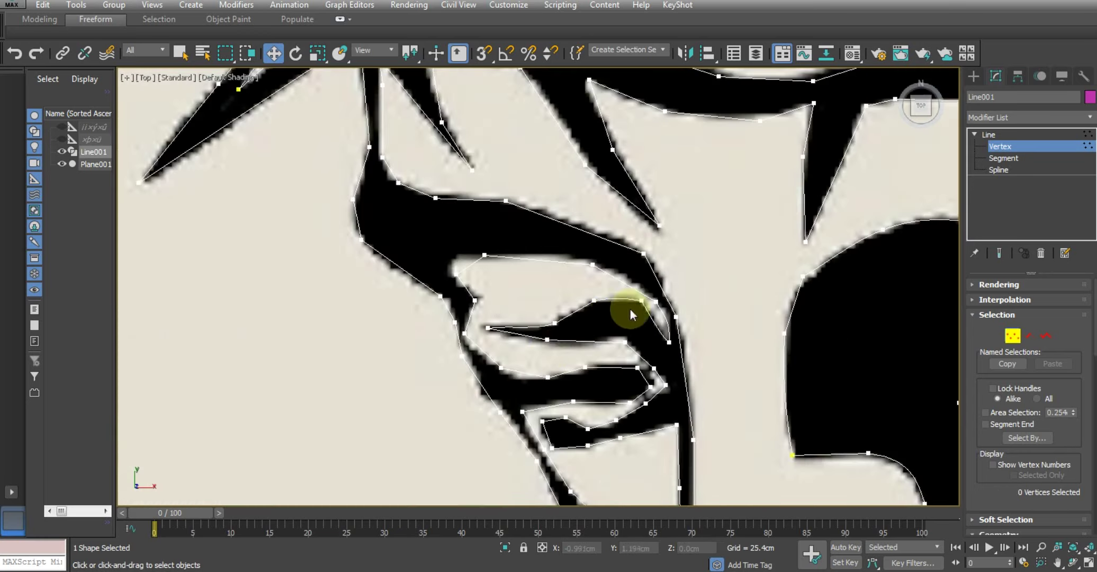
scroll(489, 269, "up", 1)
scroll(400, 215, "up", 1)
scroll(365, 197, "up", 1)
- Round the upper eyelid and curve the eye's left edge near the inner corner
mouse_move(365, 197)
left_mouse_down()
mouse_move(403, 242)
mouse_move(363, 170)
left_mouse_up()
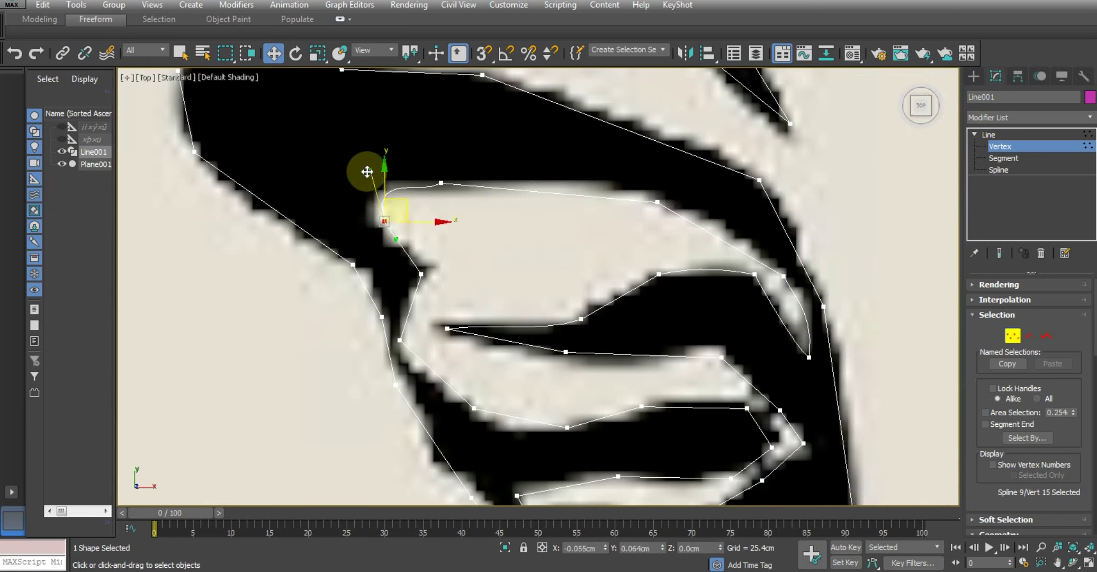
left_click(441, 183)
mouse_move(421, 200)
left_mouse_down()
mouse_move(391, 183)
mouse_move(403, 196)
left_mouse_up()
left_click(375, 221)
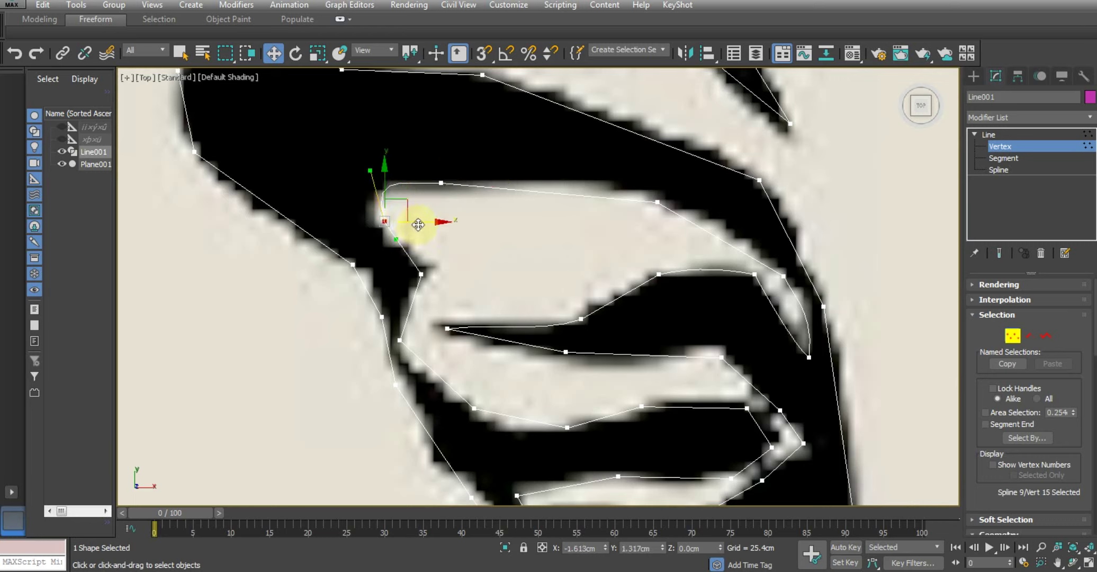
left_click(420, 275)
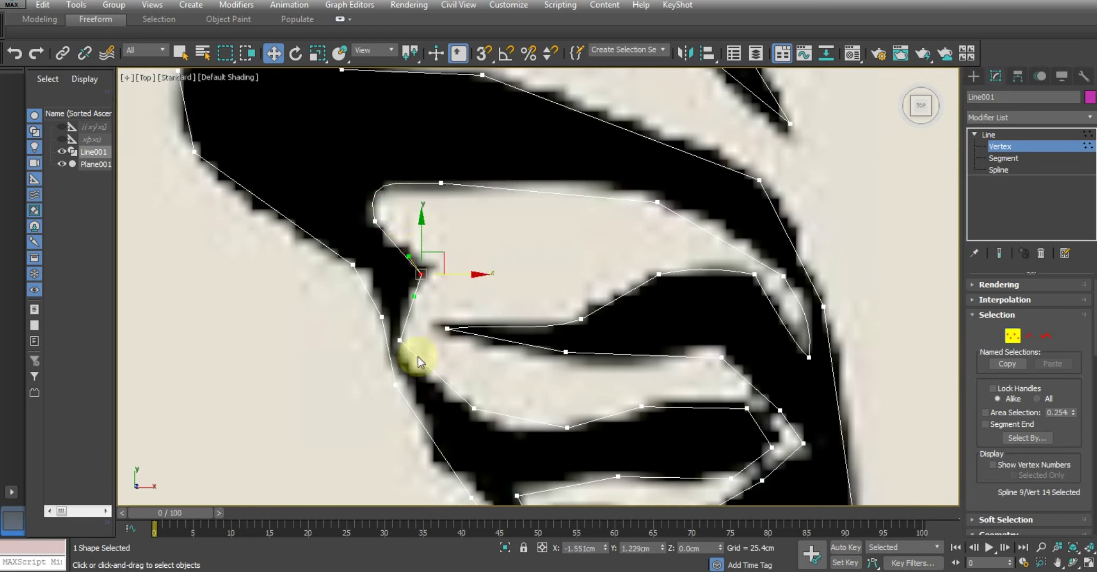
left_click_drag(424, 360, 414, 385)
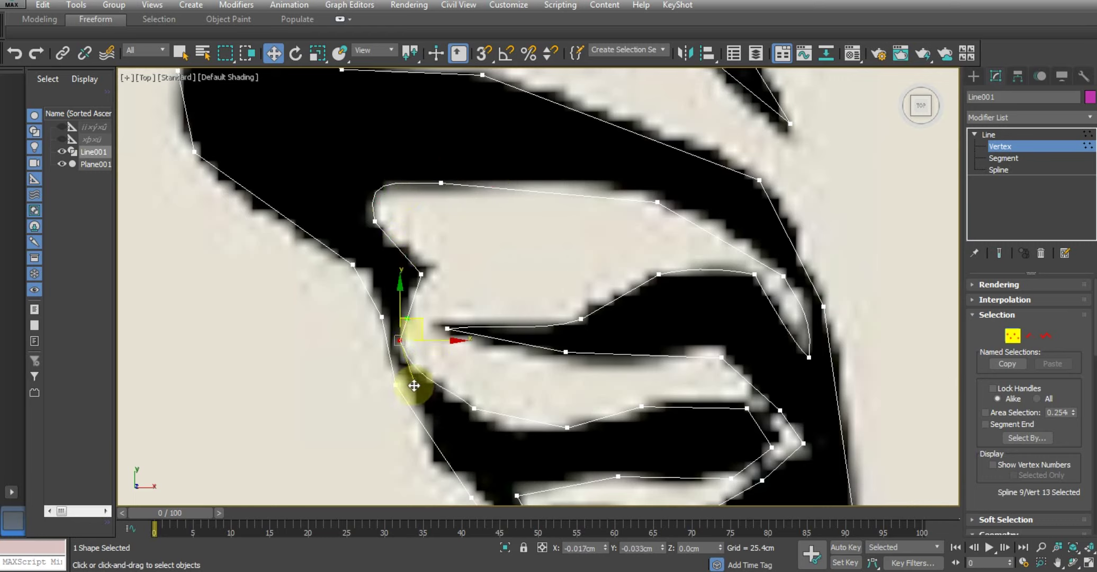
- Bend and smooth the lower eyelid curve toward the corner
middle_click_drag(523, 373, 452, 224)
left_click(402, 257)
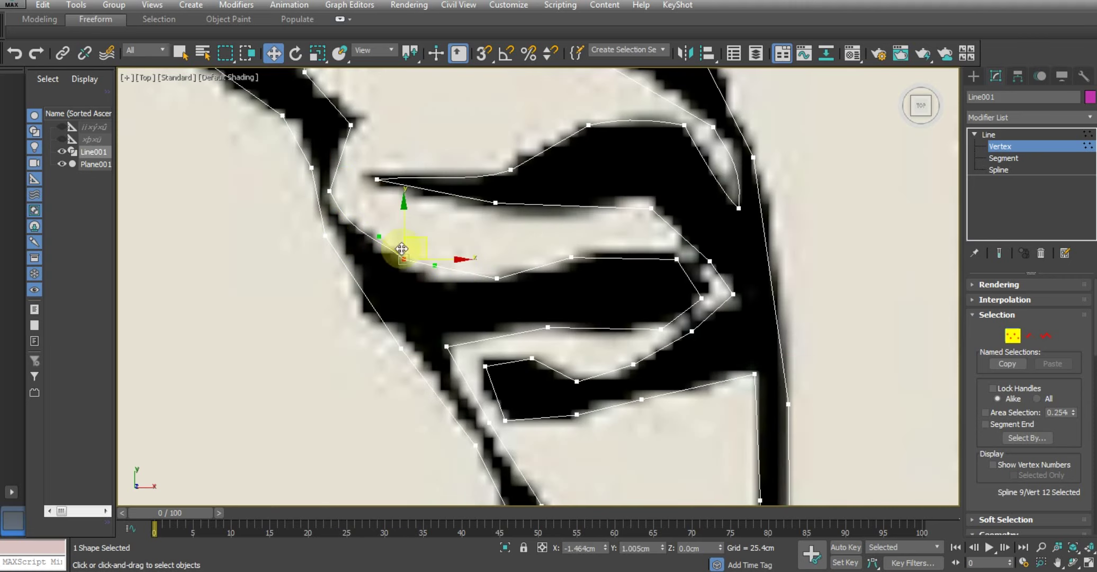
left_click_drag(378, 236, 431, 292)
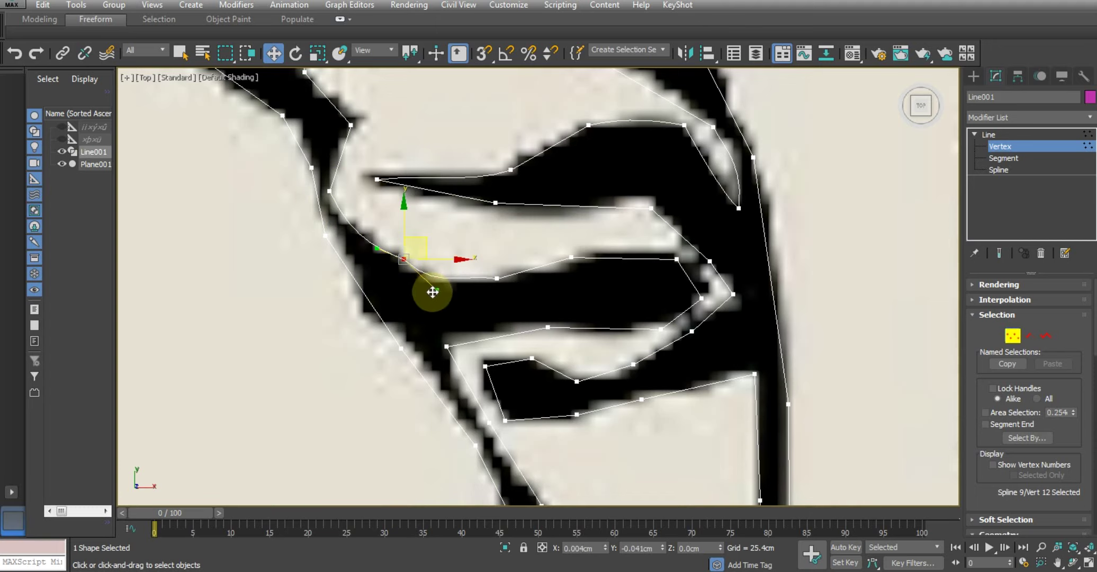
left_click(497, 278)
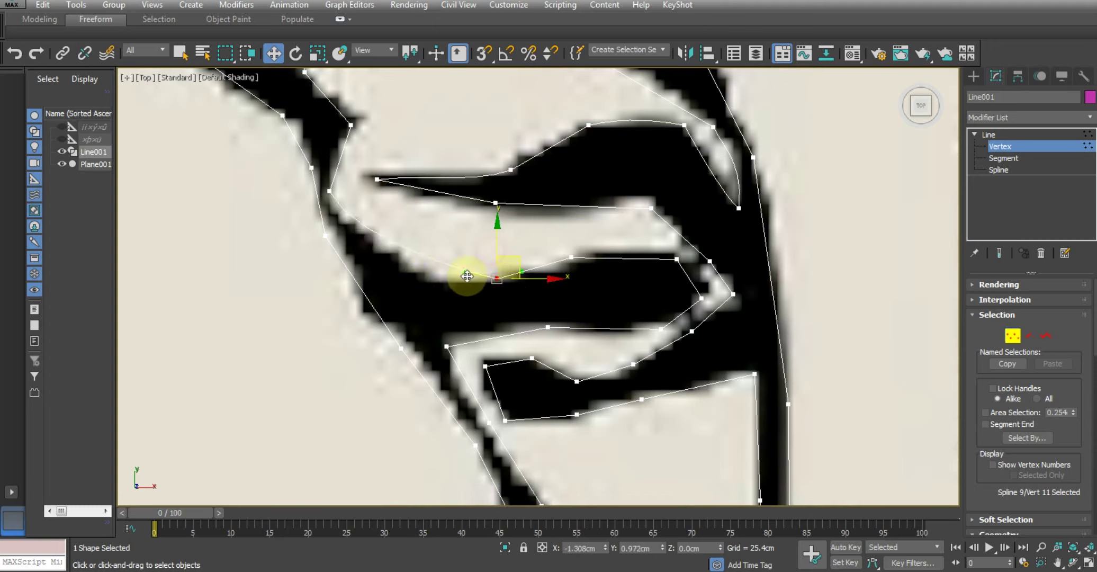
left_click_drag(466, 272, 406, 288)
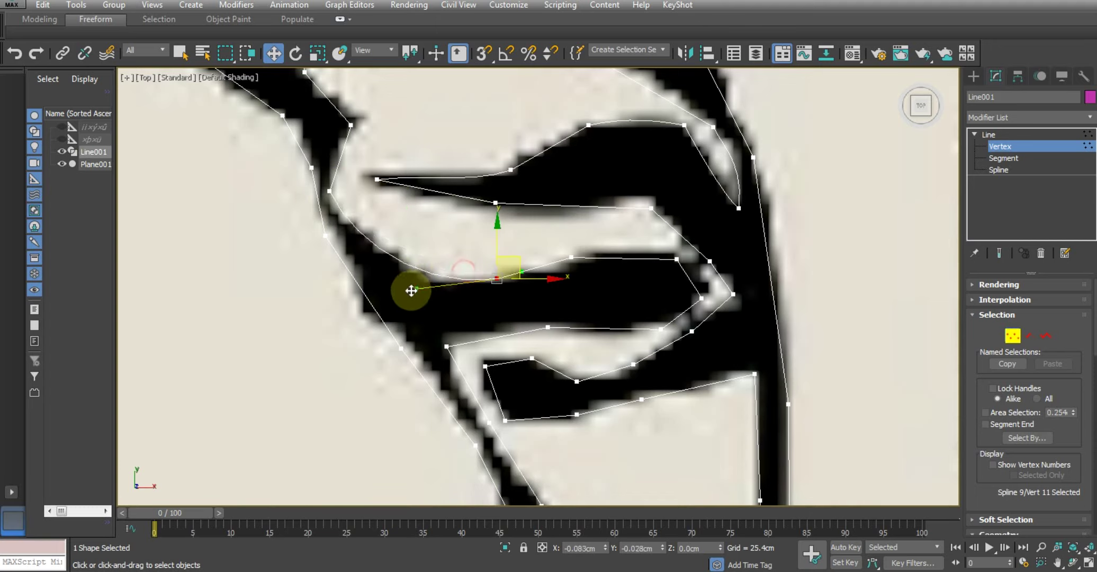
scroll(407, 288, "down", 2)
scroll(476, 259, "down", 2)
- Move the drip's vertex onto its bottom tip, delete the extra left vertex, and curve both sides
scroll(416, 338, "down", 2)
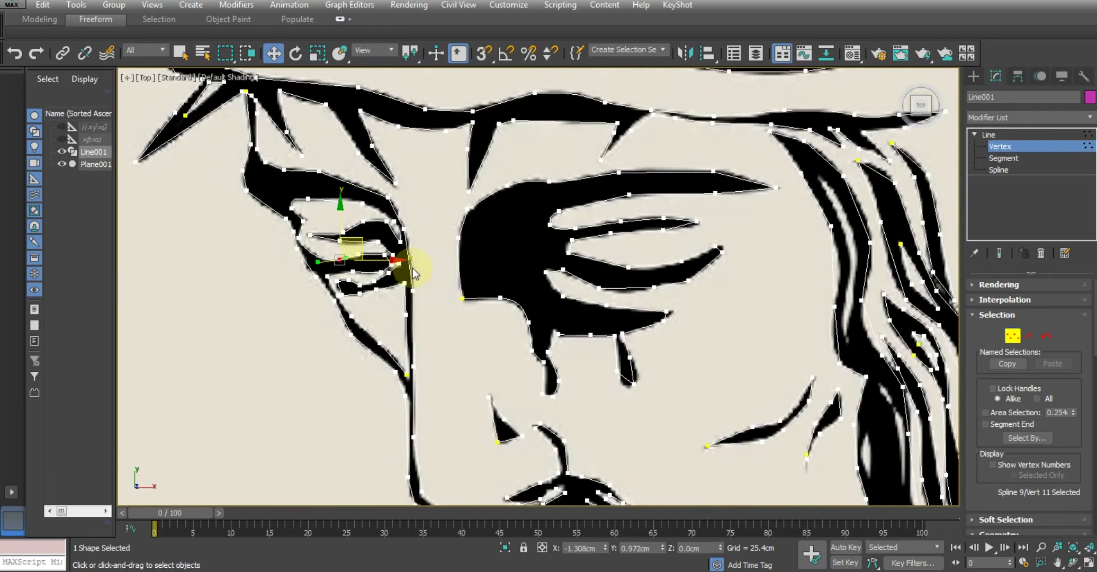
scroll(404, 257, "down", 2)
scroll(492, 231, "up", 5)
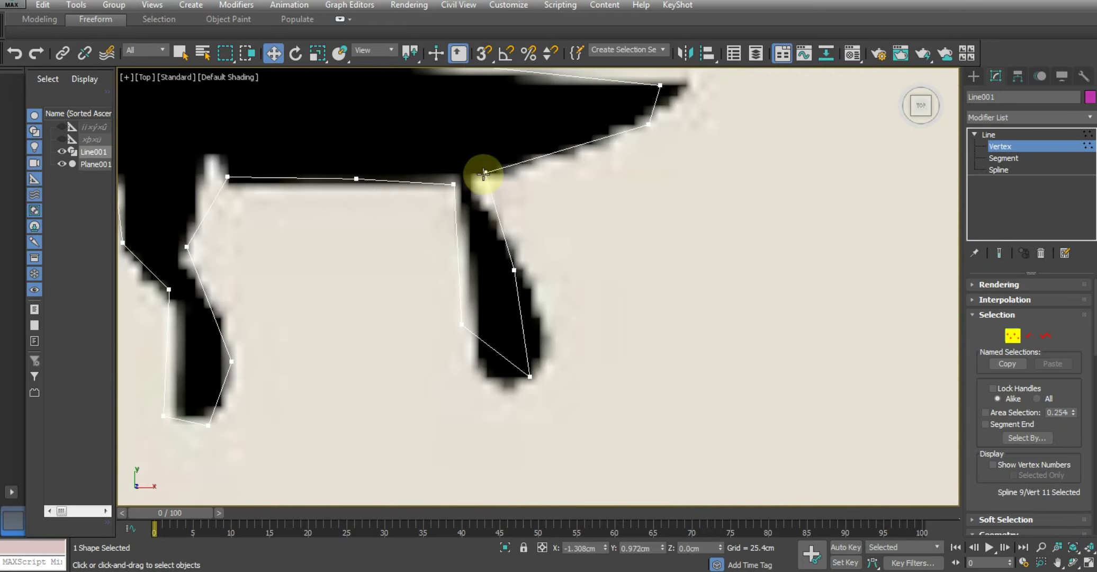
left_click_drag(484, 174, 472, 174)
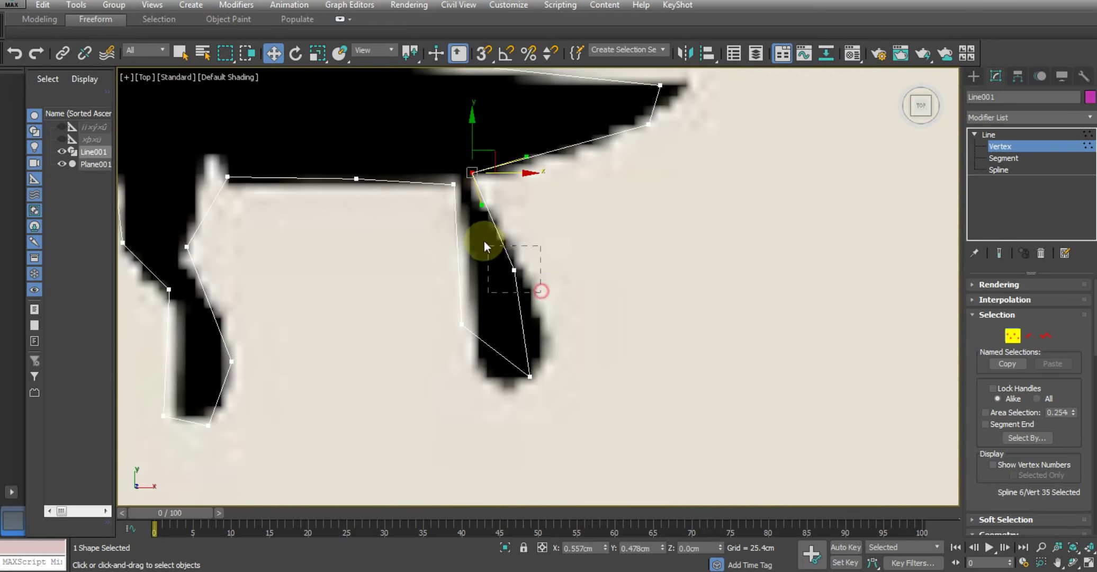
left_click_drag(554, 279, 557, 398)
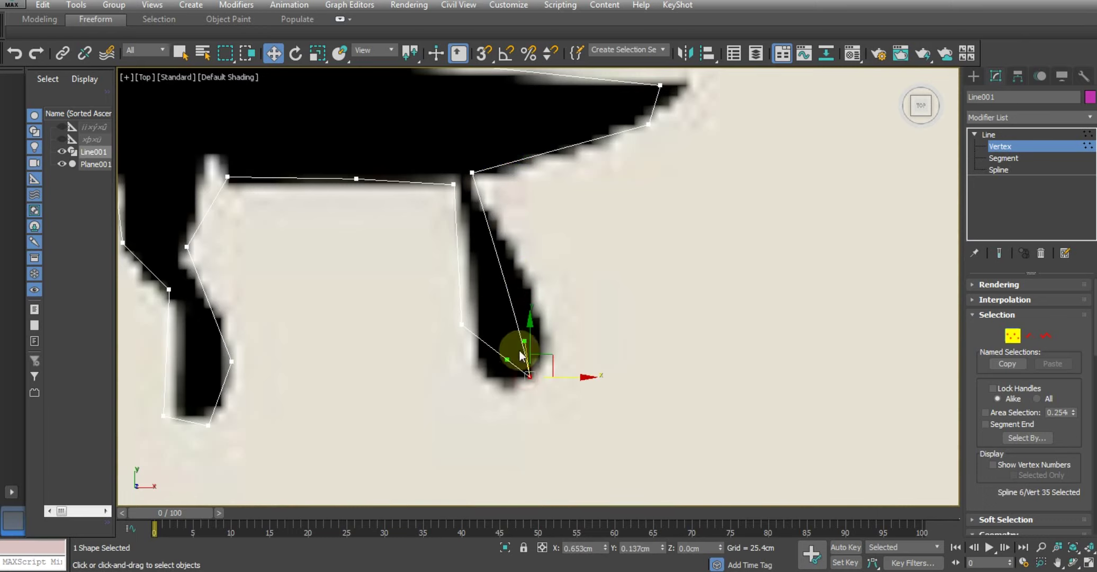
left_click_drag(524, 343, 575, 309)
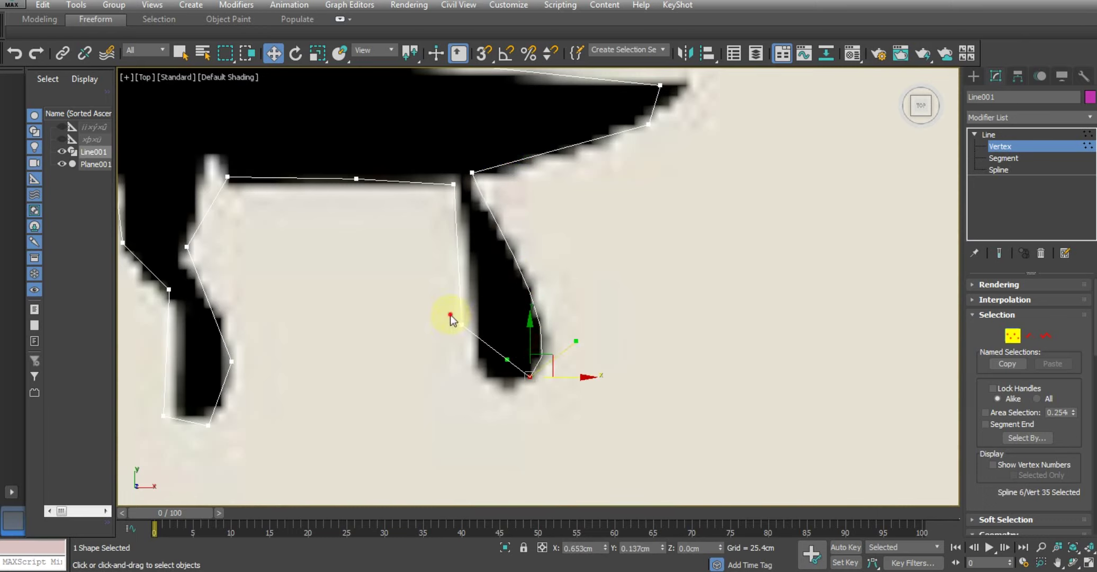
key("Delete")
left_click_drag(479, 344, 566, 404)
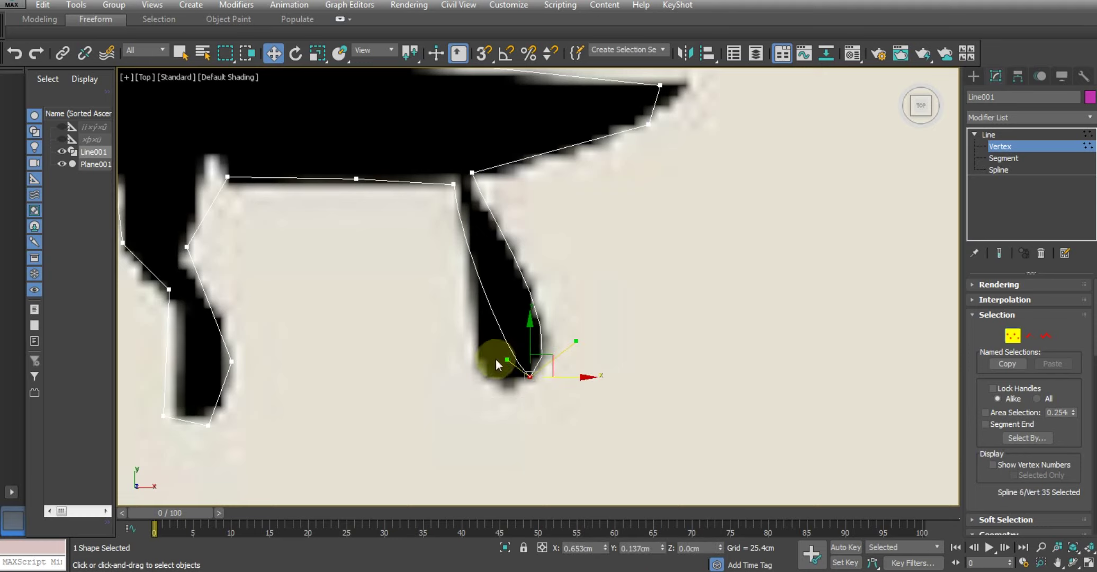
mouse_move(506, 359)
left_mouse_down()
mouse_move(464, 417)
mouse_move(480, 428)
left_mouse_up()
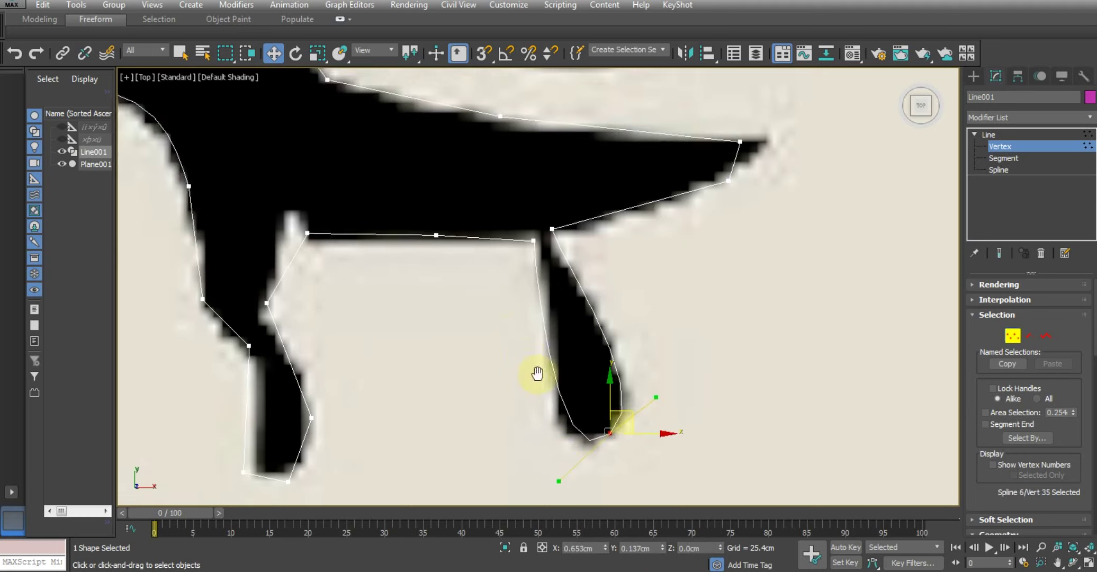
scroll(536, 372, "down", 3)
- Drag vertices and handles to arch the spline around the neighbouring drip's top
middle_click_drag(436, 306, 506, 305)
scroll(507, 307, "up", 4)
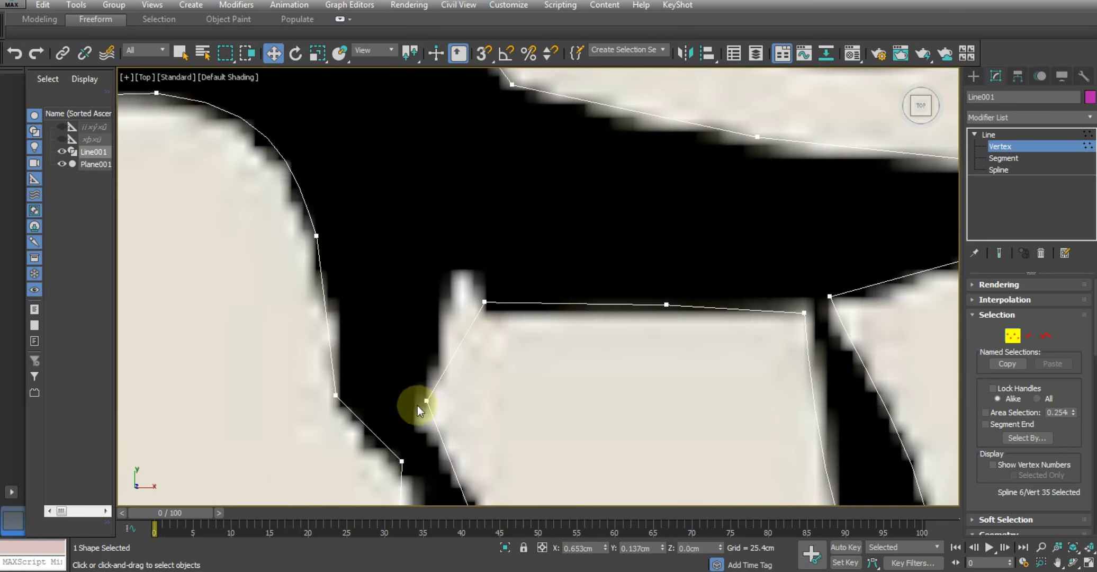
left_click_drag(433, 401, 435, 303)
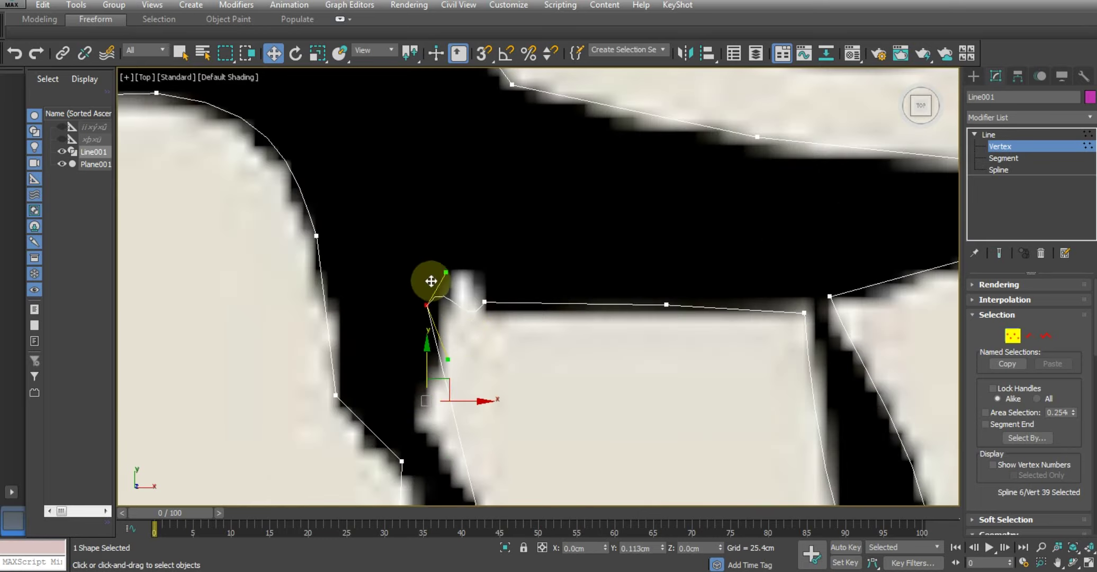
left_click(484, 302)
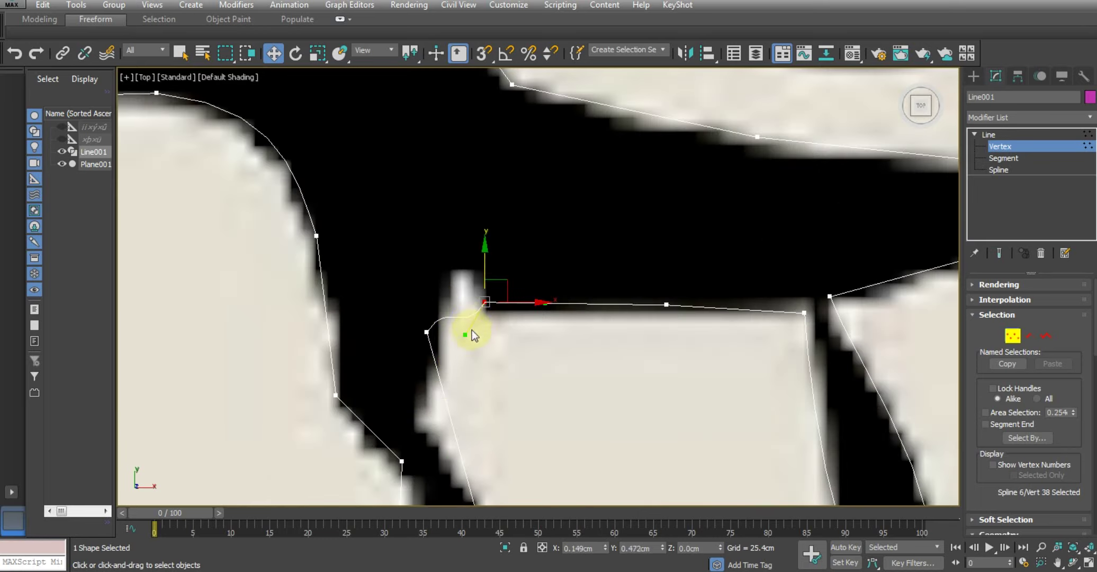
left_click_drag(466, 335, 465, 245)
left_click(426, 332)
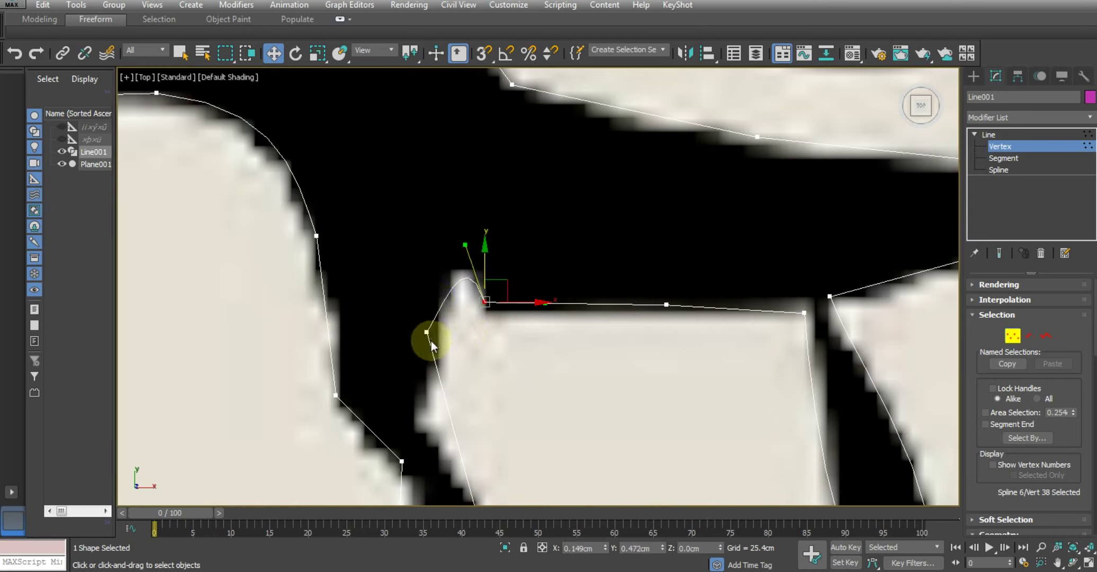
mouse_move(463, 331)
left_mouse_down()
mouse_move(472, 330)
mouse_move(434, 281)
mouse_move(445, 267)
left_mouse_up()
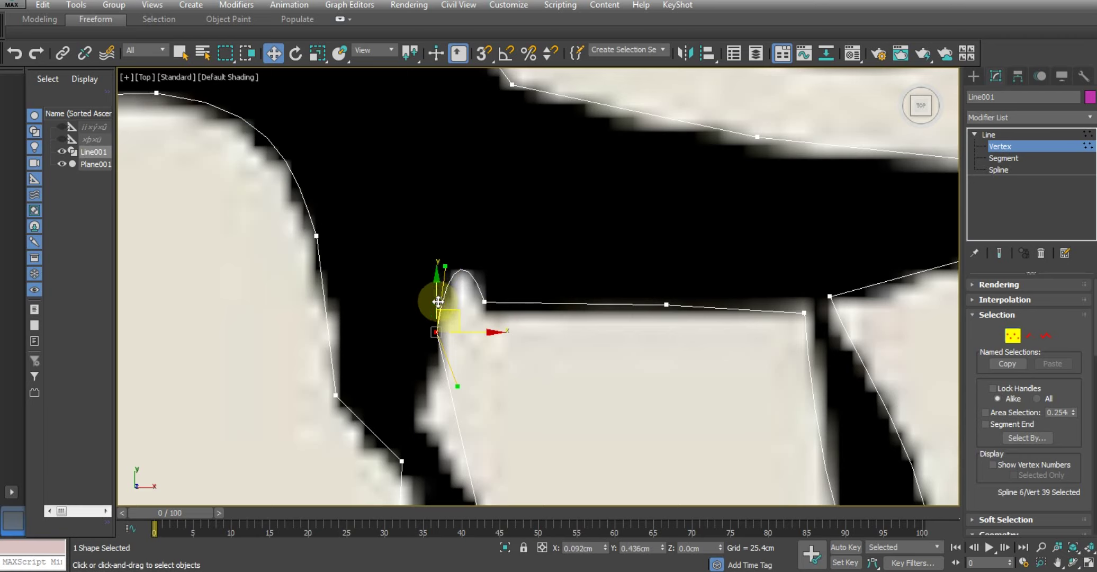
middle_click_drag(439, 382, 485, 256)
left_click_drag(506, 262, 451, 309)
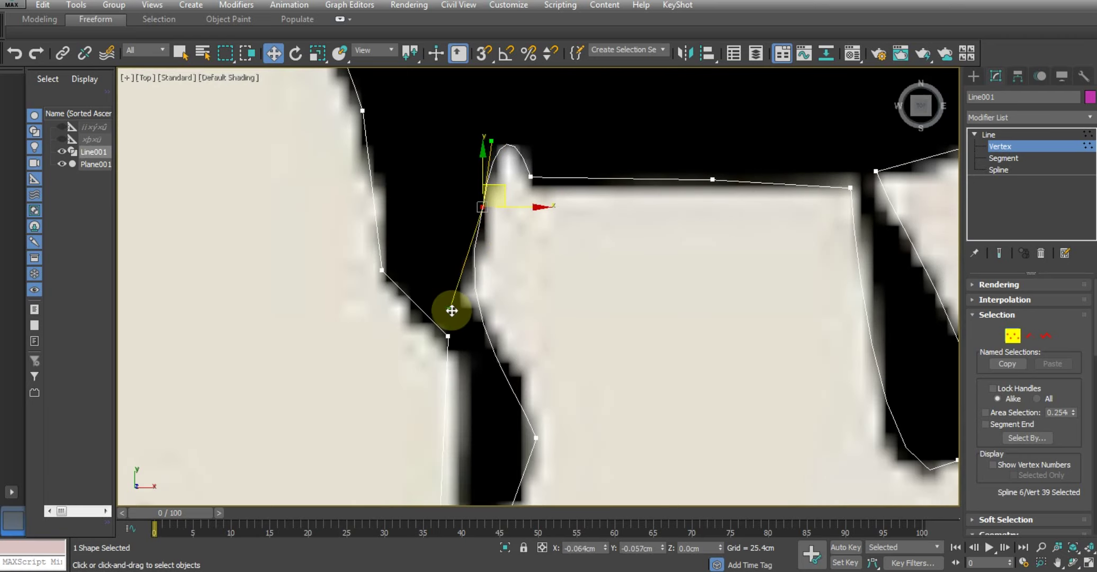
- Insert a new vertex beside the drip, make it a Corner, and place it on the edge
right_click(489, 300)
left_click(460, 342)
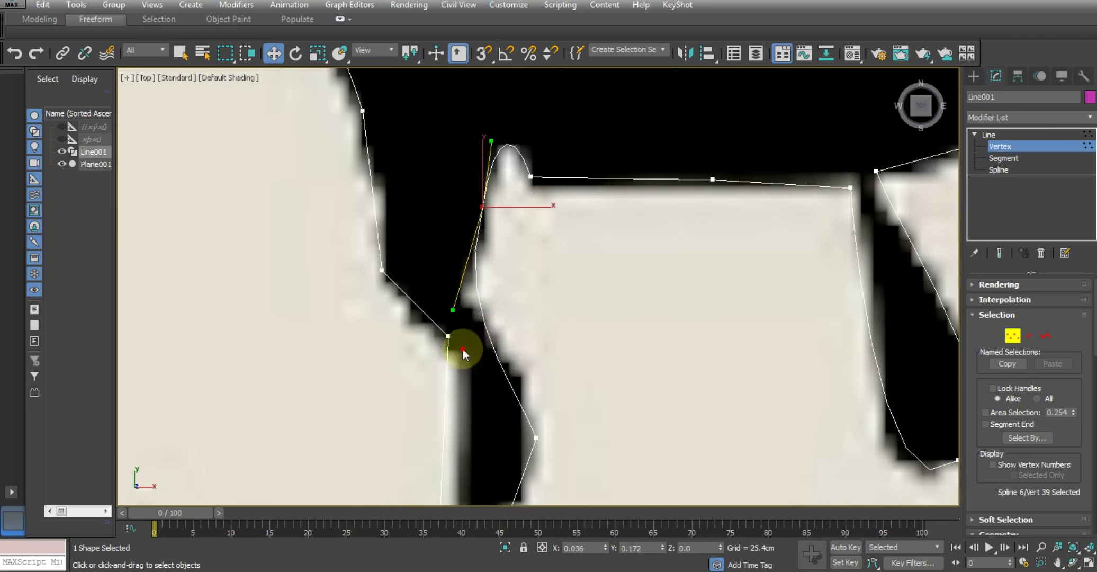
left_click(478, 306)
right_click(507, 301)
left_click_drag(453, 282, 509, 307)
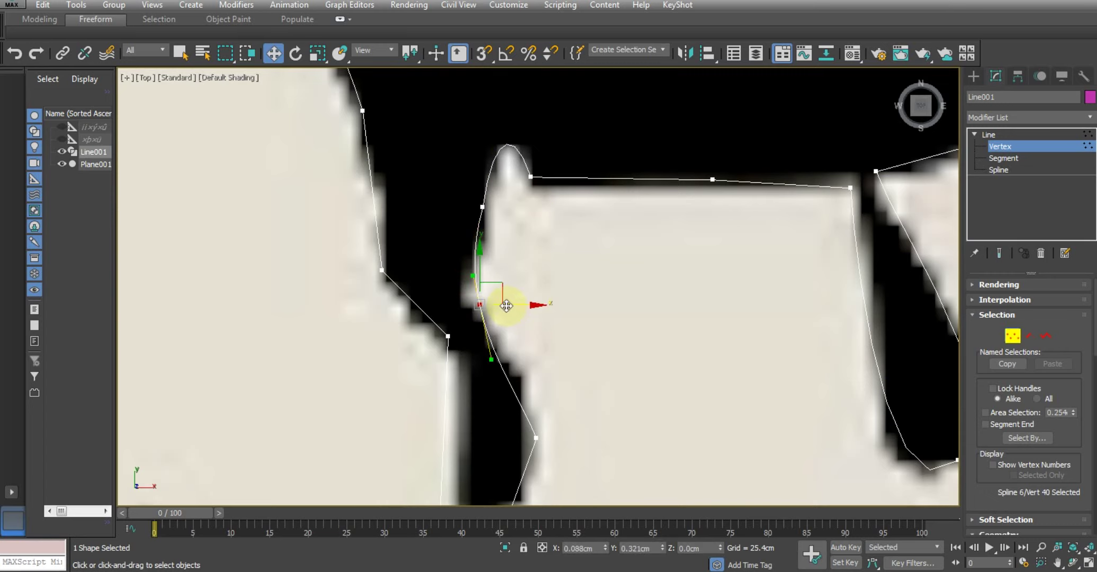
right_click(507, 305)
left_click(455, 220)
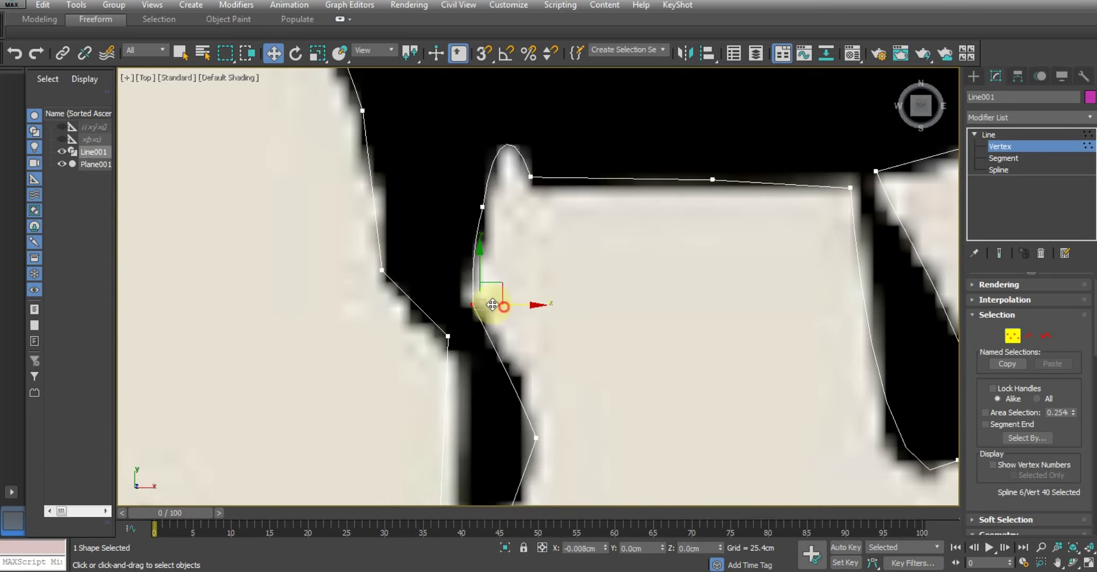
left_click_drag(492, 305, 475, 281)
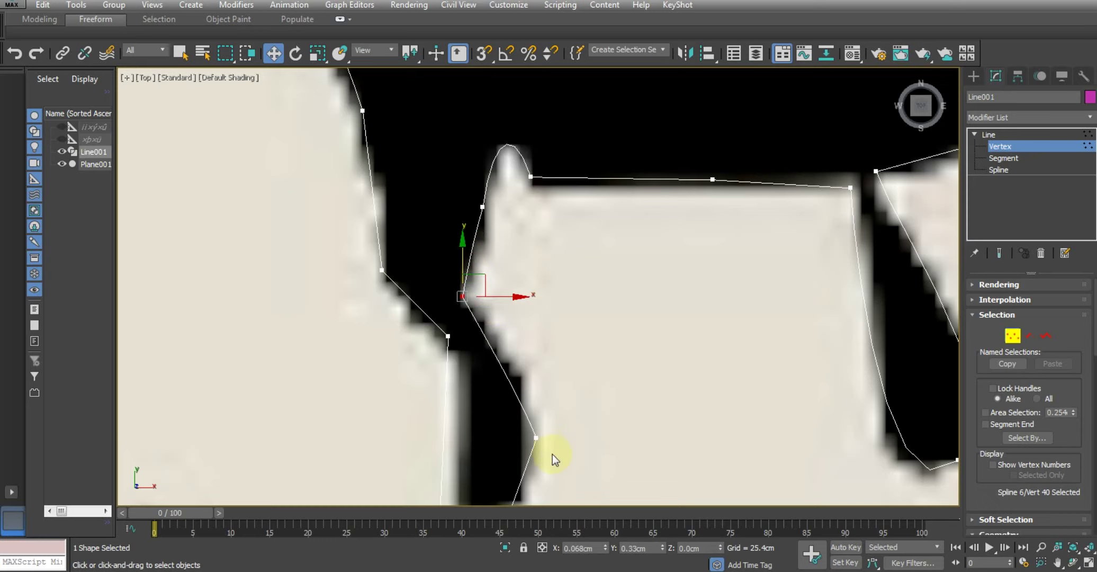
- Move the lower vertices onto the drip's right edge and rounded bottom
left_click(536, 437)
middle_click_drag(528, 395, 484, 248)
left_click_drag(485, 246, 483, 199)
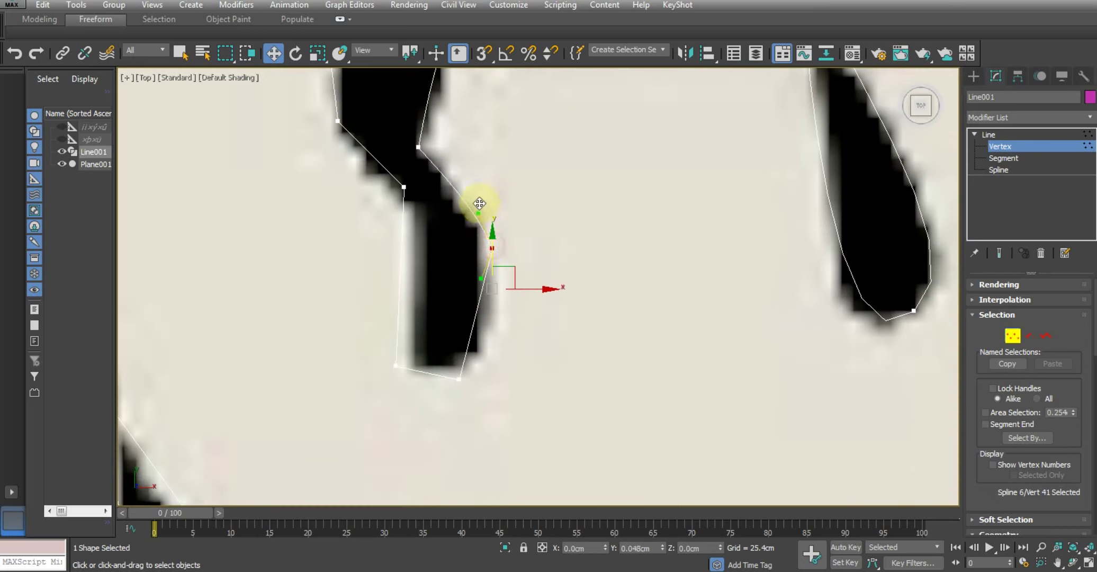
left_click_drag(536, 244, 519, 243)
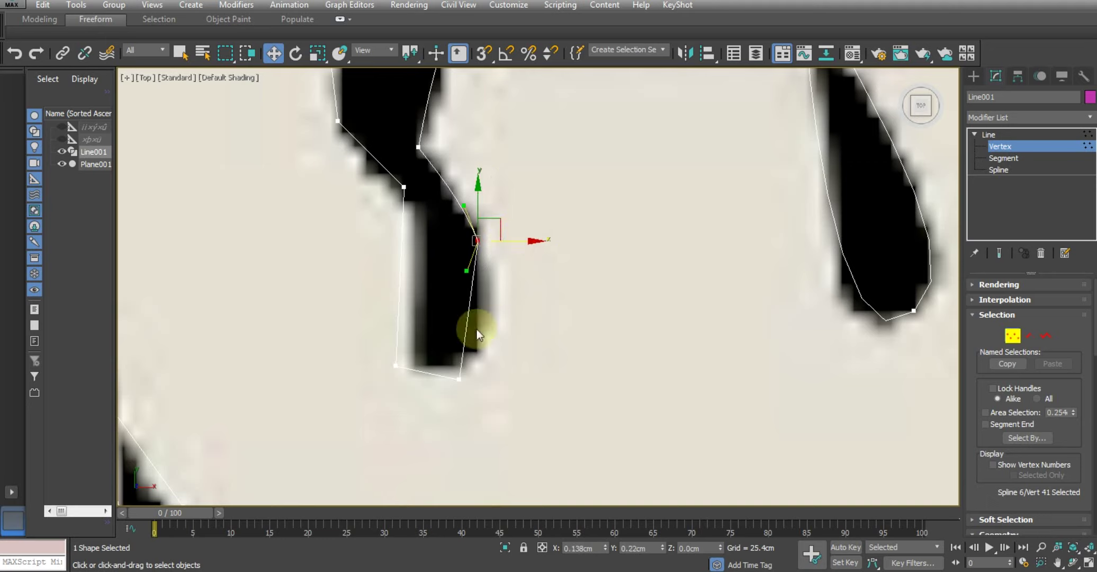
mouse_move(491, 381)
left_mouse_down()
mouse_move(511, 377)
mouse_move(456, 360)
mouse_move(460, 375)
mouse_move(464, 364)
left_mouse_up()
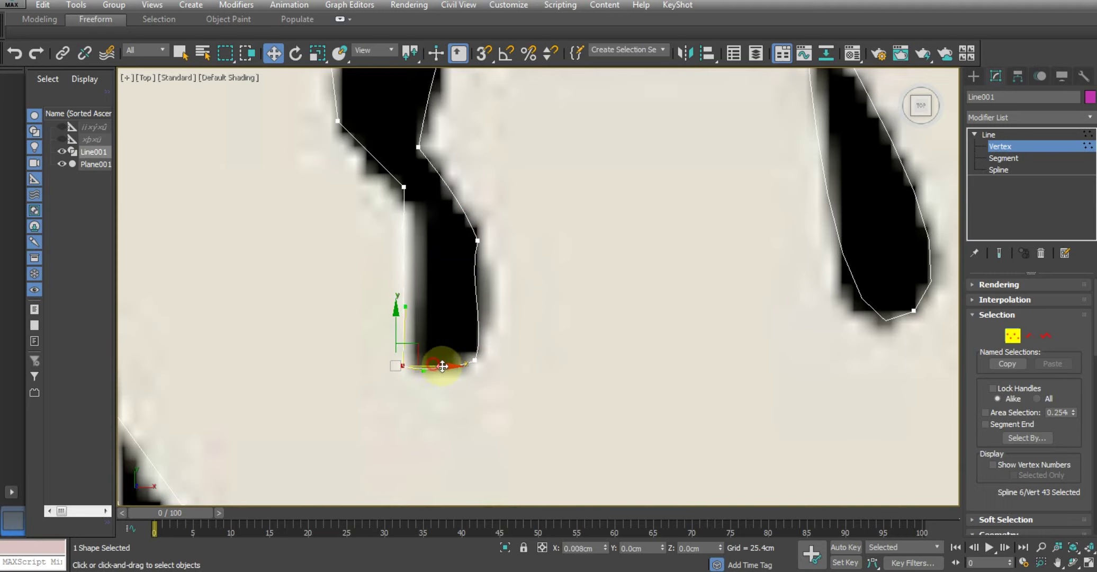
scroll(443, 364, "down", 5)
- Move the beard strand's vertices down onto the strand's edges
scroll(382, 172, "up", 2)
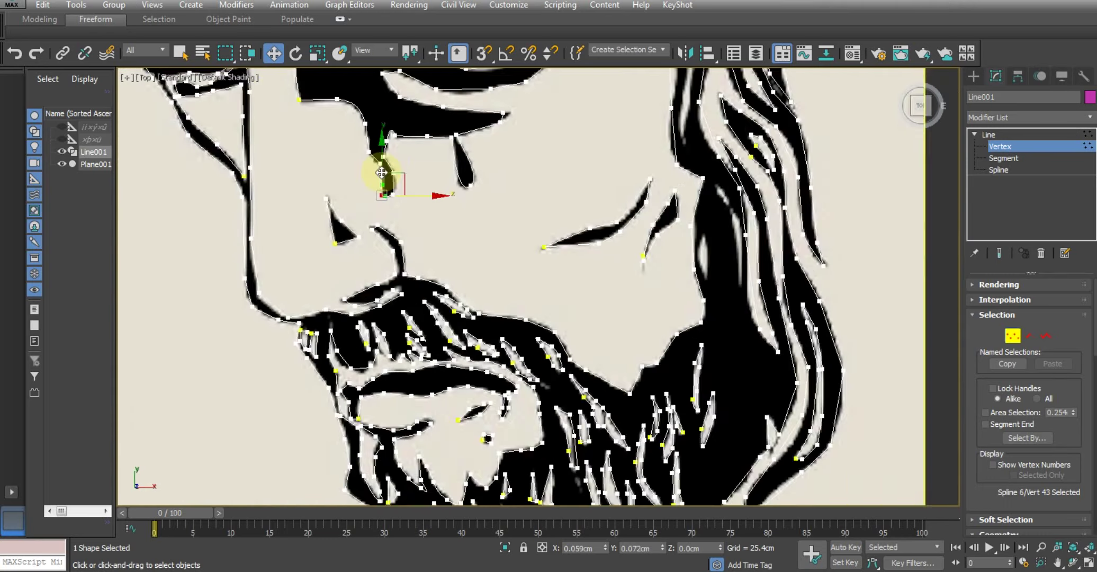
middle_click_drag(381, 173, 384, 139)
scroll(473, 238, "up", 5)
mouse_move(399, 225)
middle_mouse_down()
mouse_move(419, 223)
mouse_move(392, 257)
middle_mouse_up()
scroll(419, 267, "up", 3)
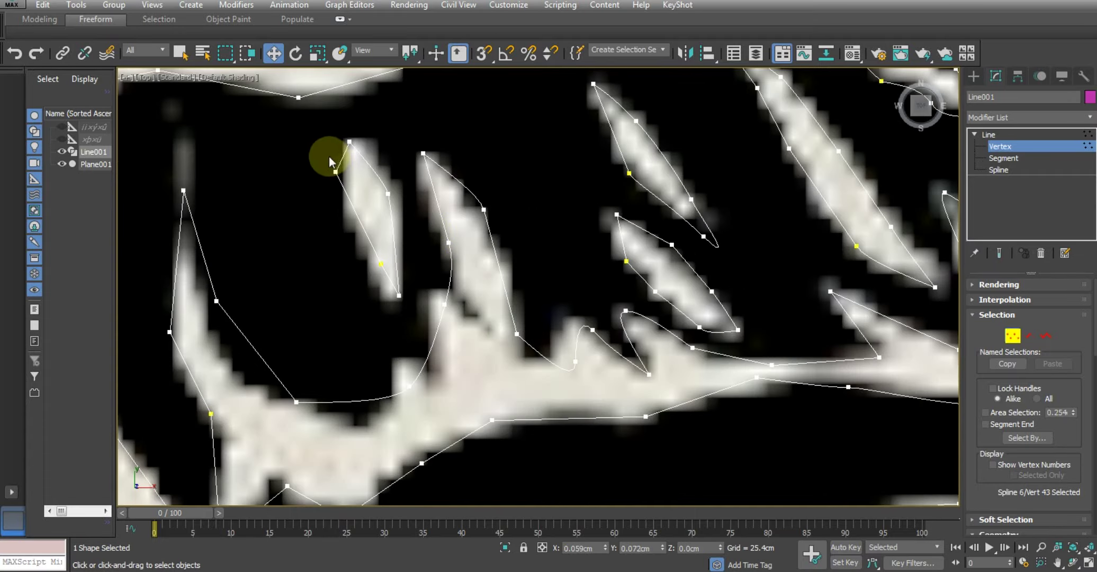
left_click(335, 171)
left_click_drag(339, 158, 340, 187)
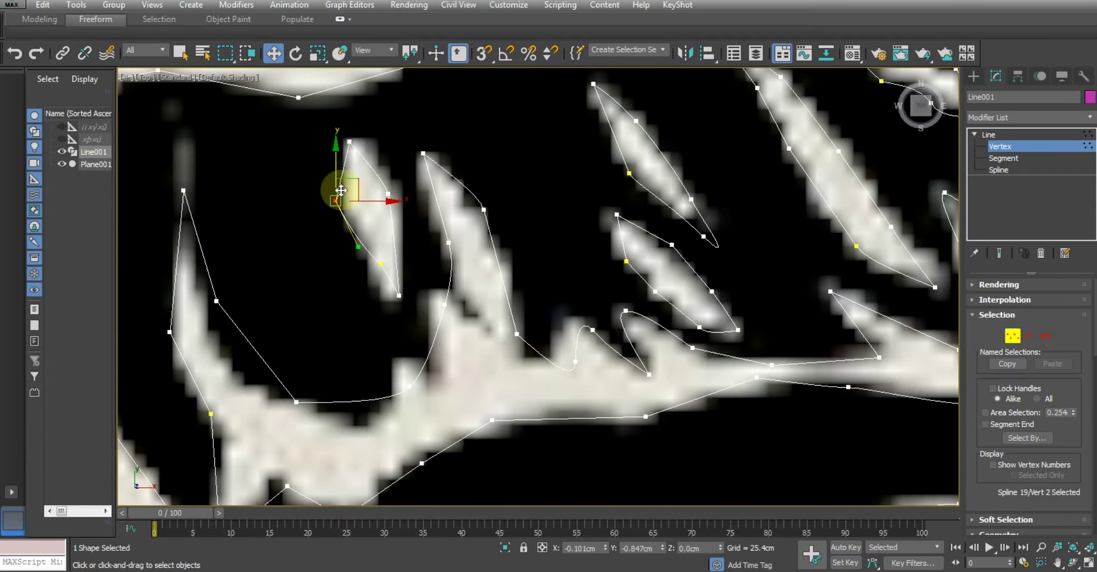
left_click(380, 264)
left_click_drag(380, 265, 403, 296)
left_click(398, 295)
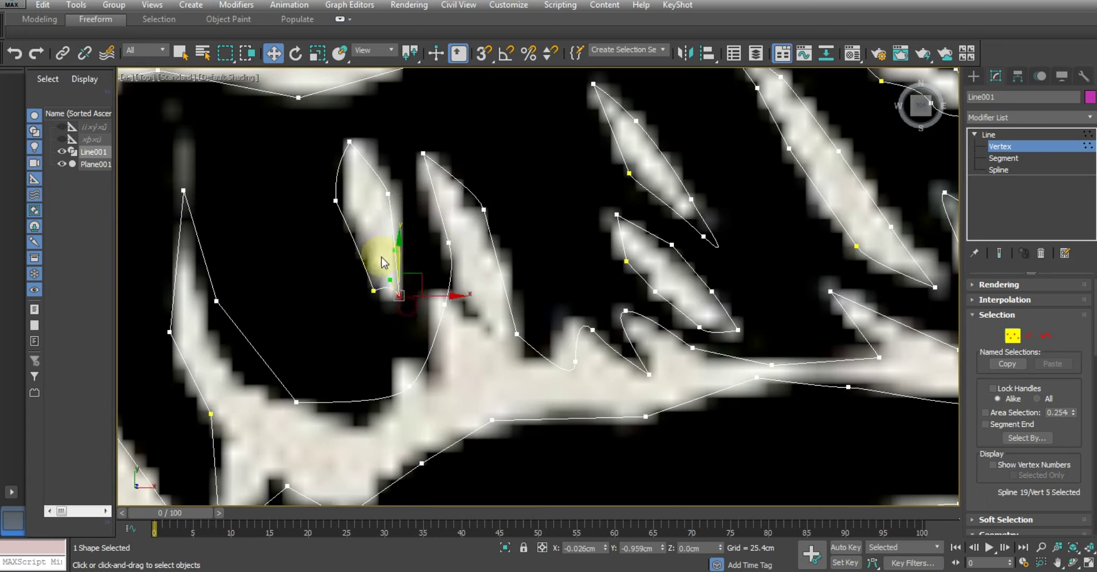
- Select five vertices along the strand outline and set them to Smooth
scroll(335, 314, "down", 5)
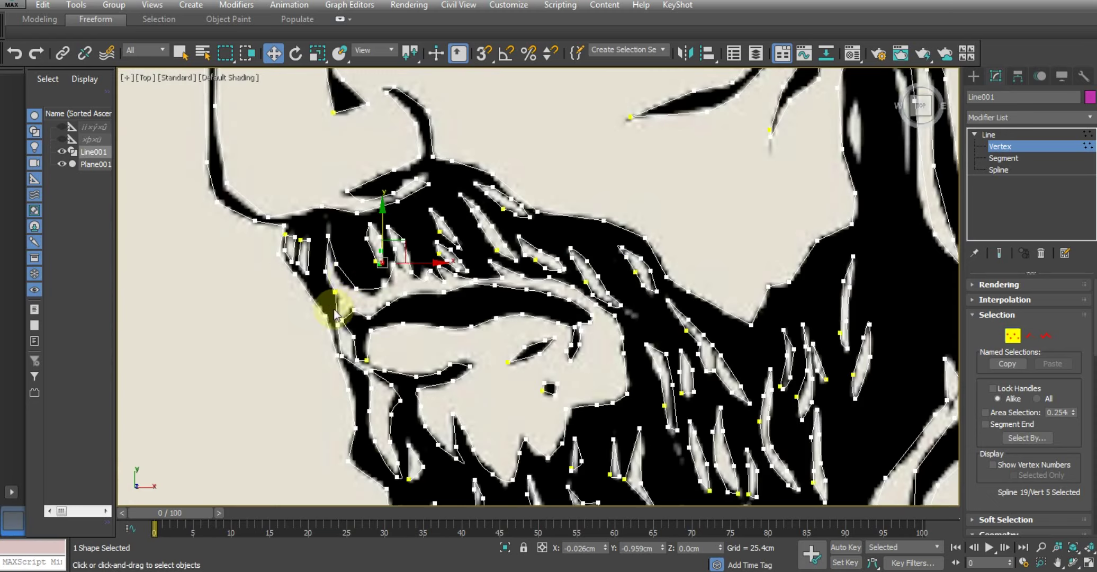
scroll(335, 314, "down", 2)
scroll(558, 254, "down", 3)
scroll(547, 206, "up", 5)
scroll(500, 272, "up", 3)
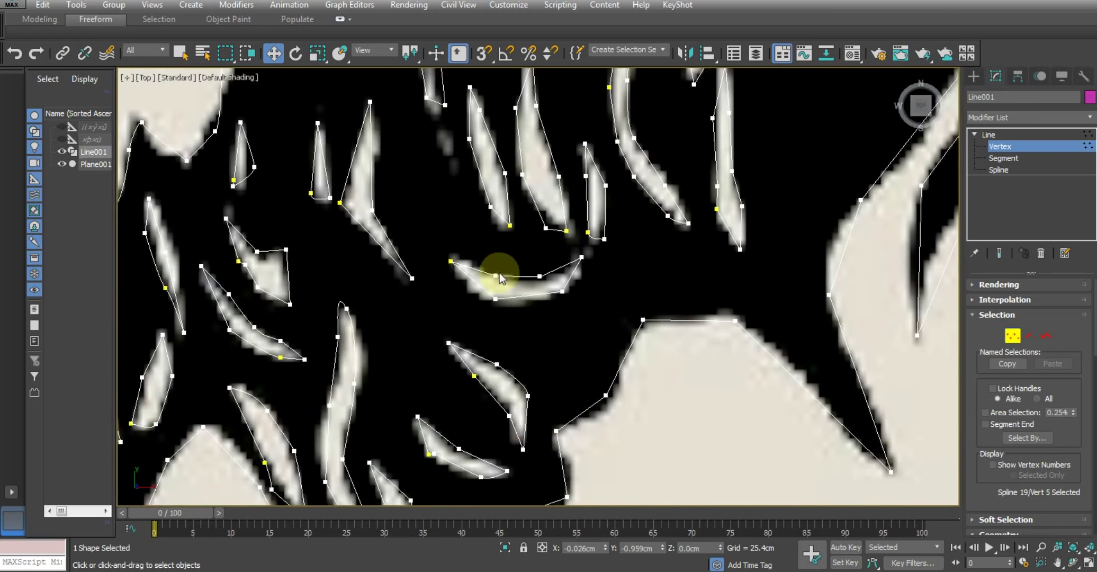
scroll(500, 272, "down", 4)
scroll(564, 376, "down", 2)
scroll(534, 339, "down", 1)
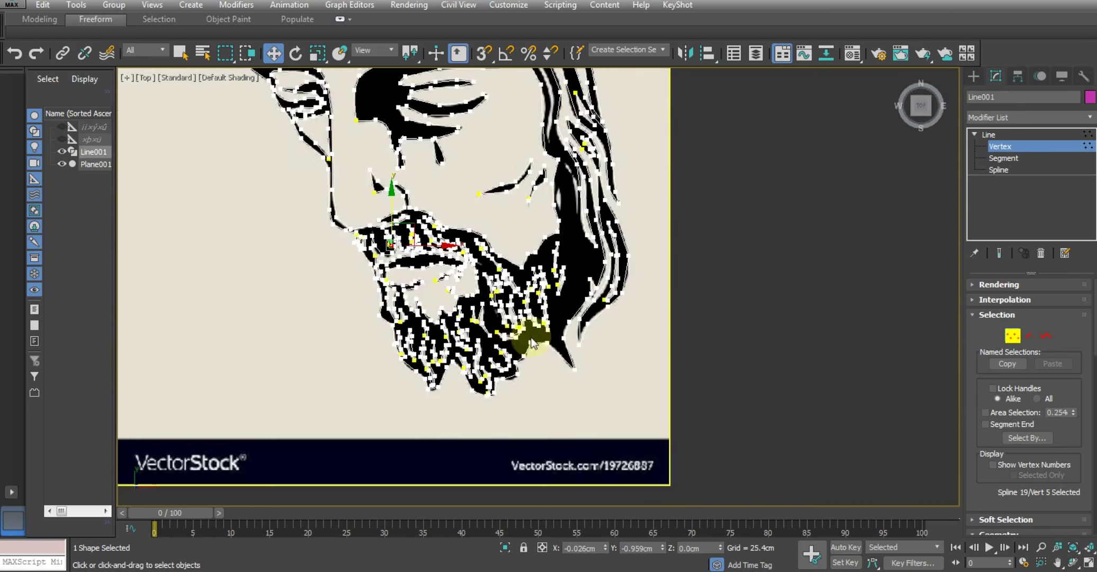
scroll(532, 343, "up", 1)
scroll(502, 306, "up", 4)
middle_click_drag(482, 369, 478, 275)
scroll(477, 274, "down", 4)
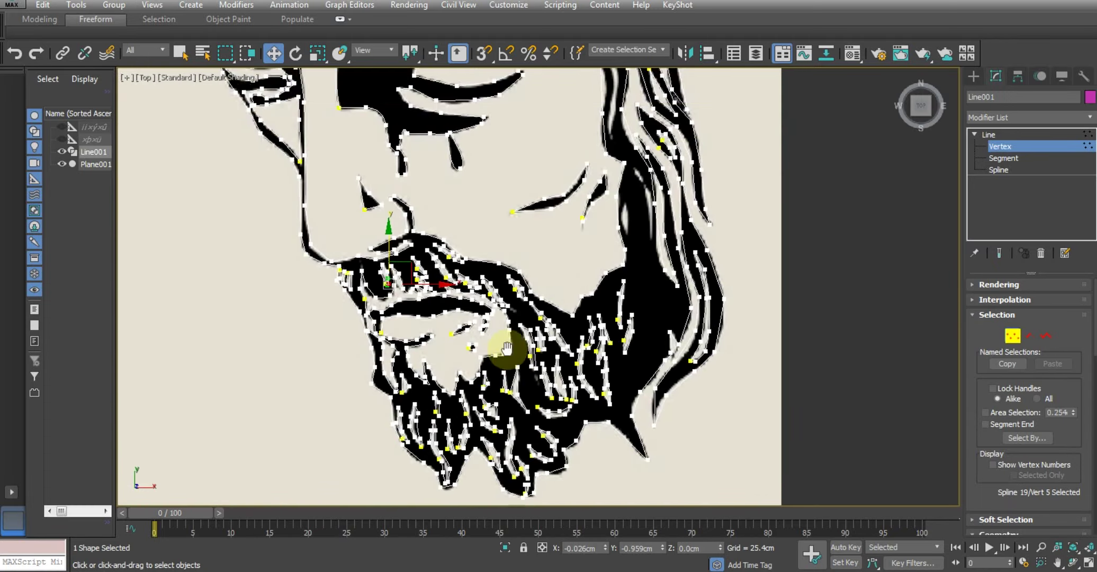
scroll(507, 348, "up", 4)
scroll(478, 298, "up", 2)
scroll(441, 336, "up", 1)
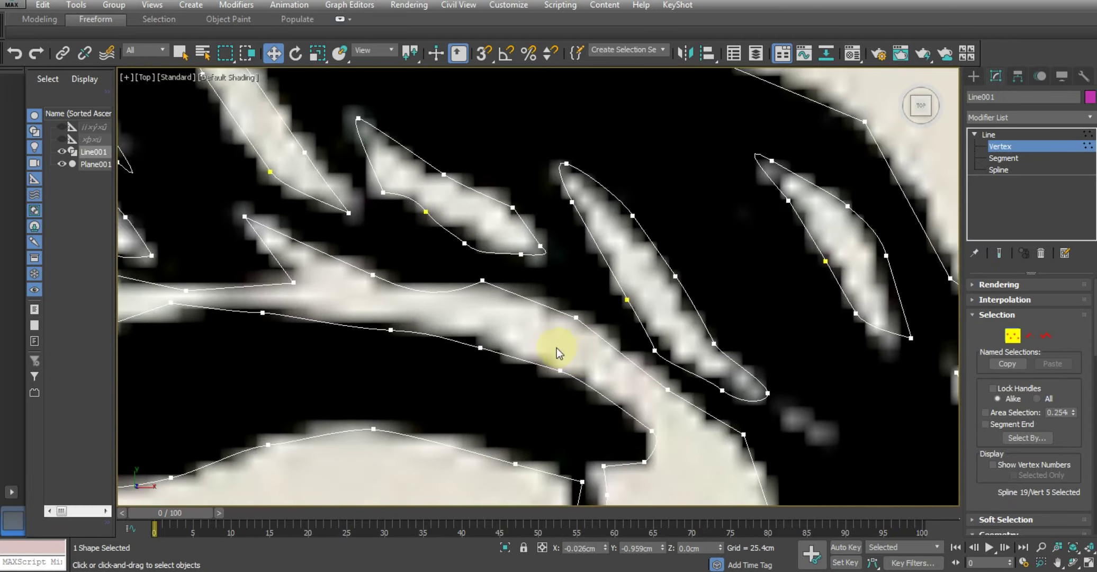
scroll(556, 348, "down", 3)
scroll(444, 327, "up", 2)
scroll(416, 234, "up", 1)
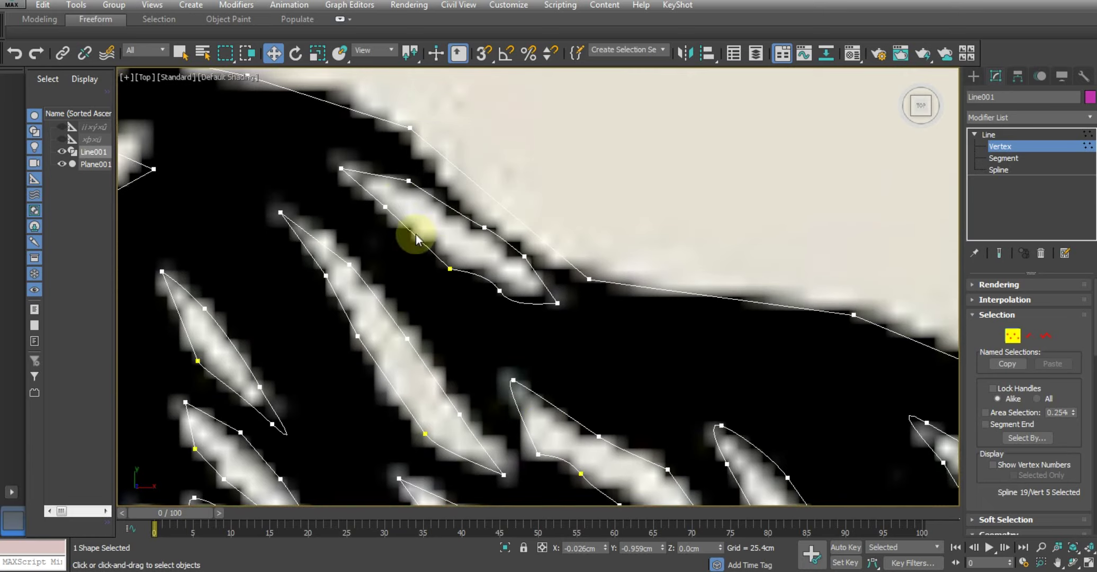
left_click(992, 169)
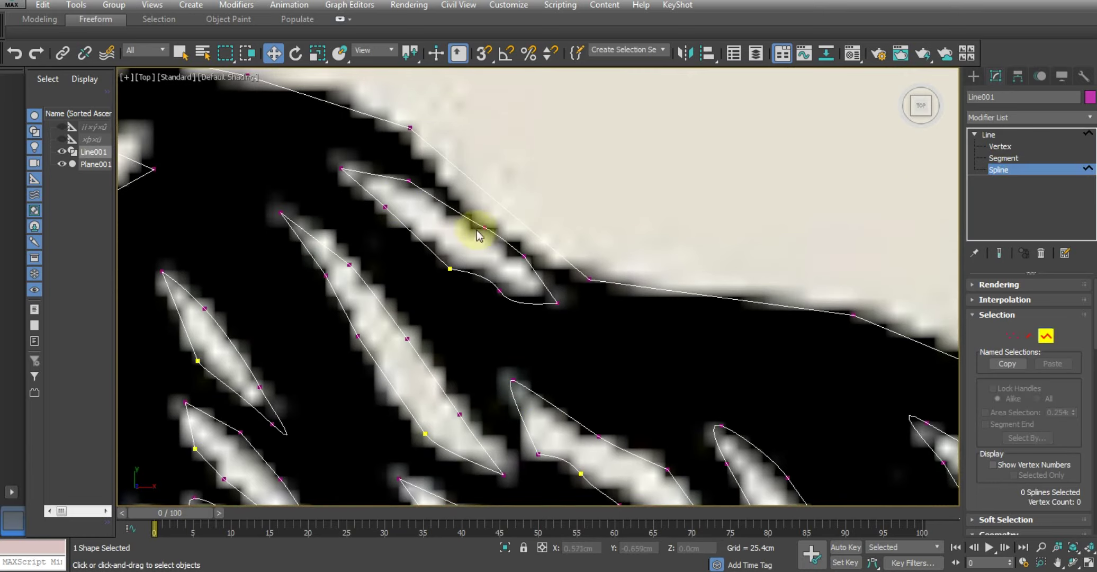
left_click(999, 146)
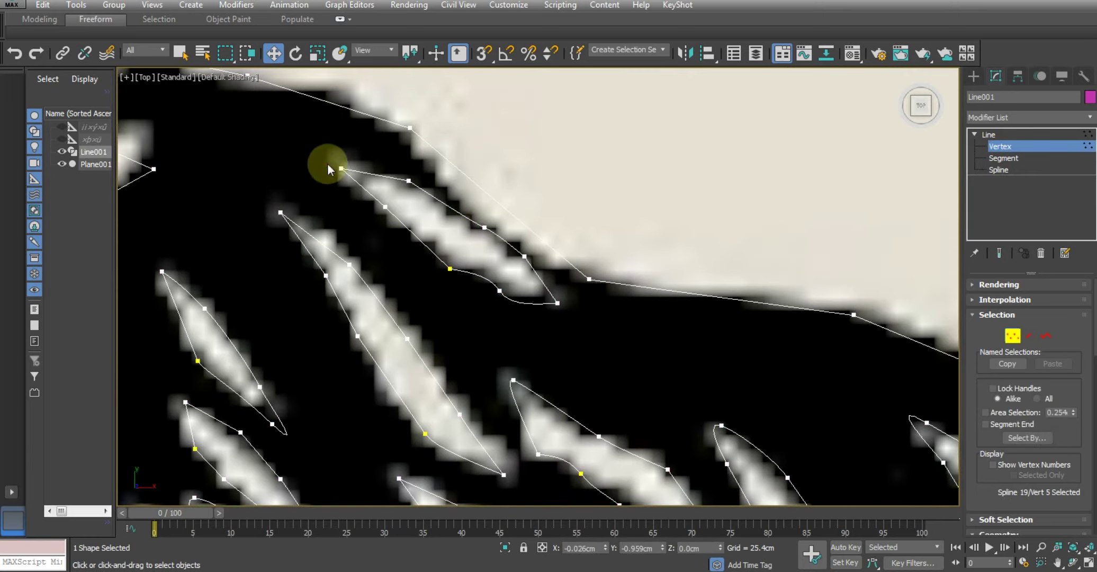
left_click_drag(406, 212, 430, 237)
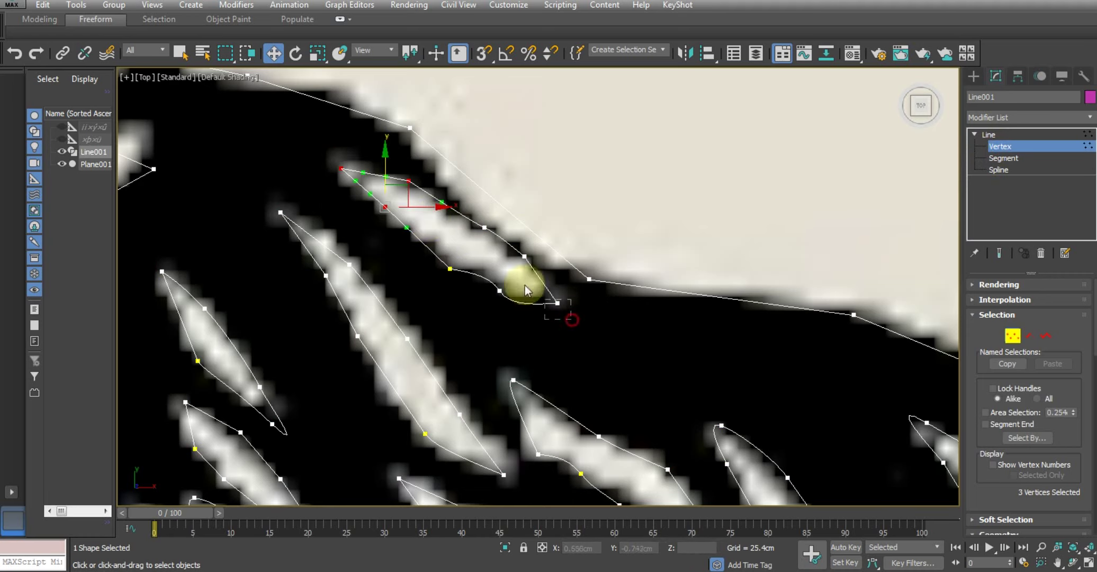
left_click_drag(525, 289, 435, 211)
middle_click_drag(508, 273, 468, 260)
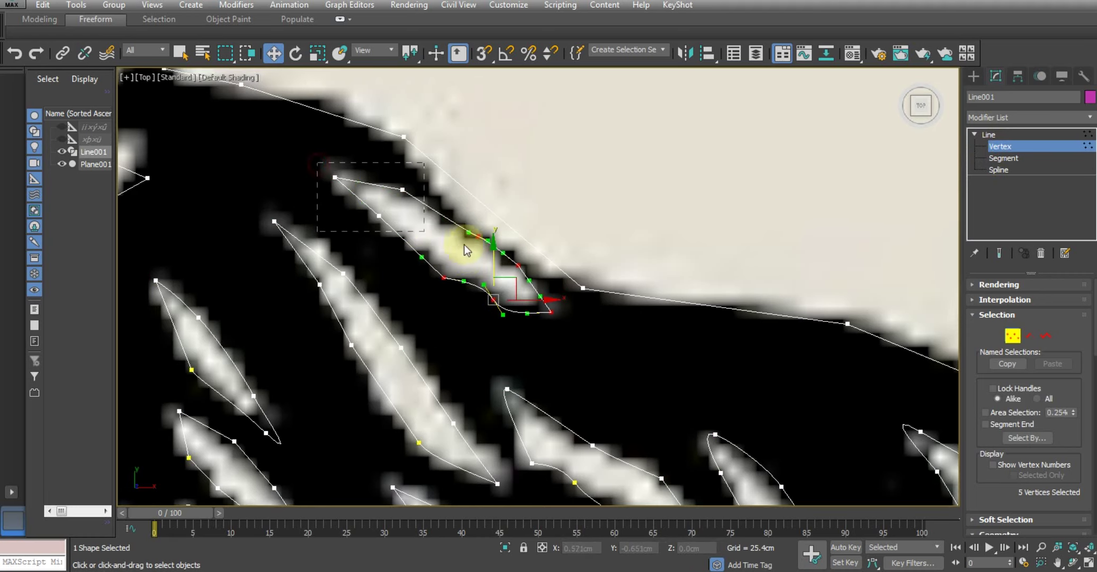
scroll(362, 221, "up", 2)
scroll(362, 222, "up", 2)
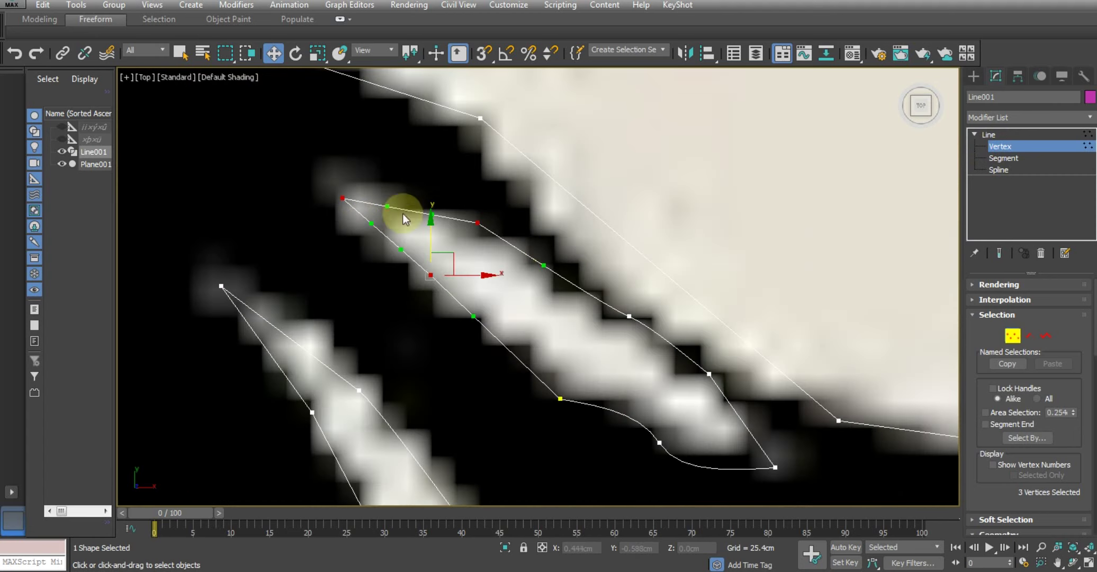
right_click(478, 225)
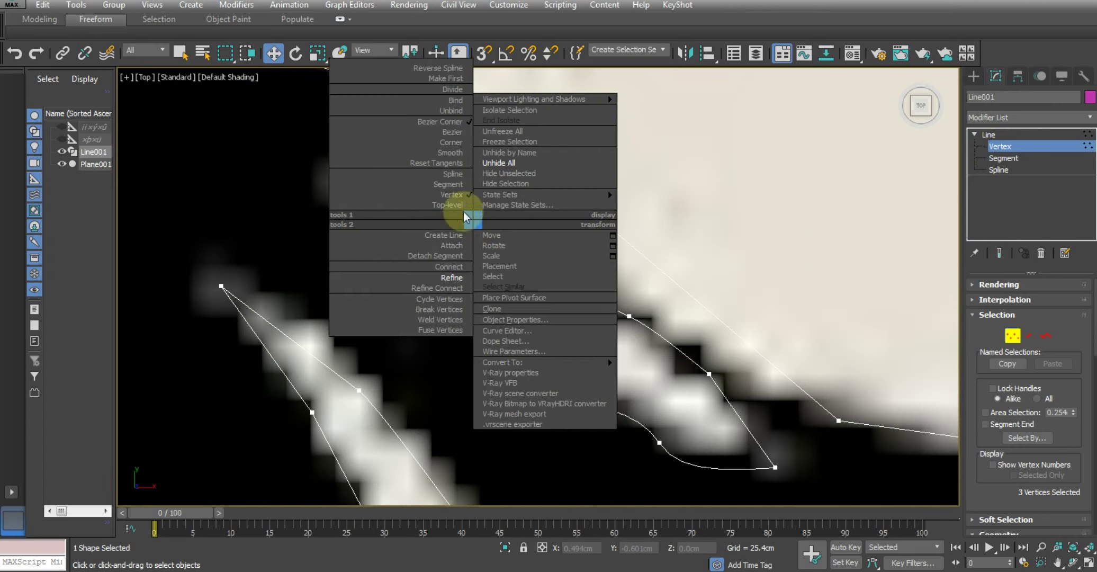
left_click(447, 171)
- Set the next strand's tip vertex to Smooth
middle_click_drag(484, 269, 521, 196)
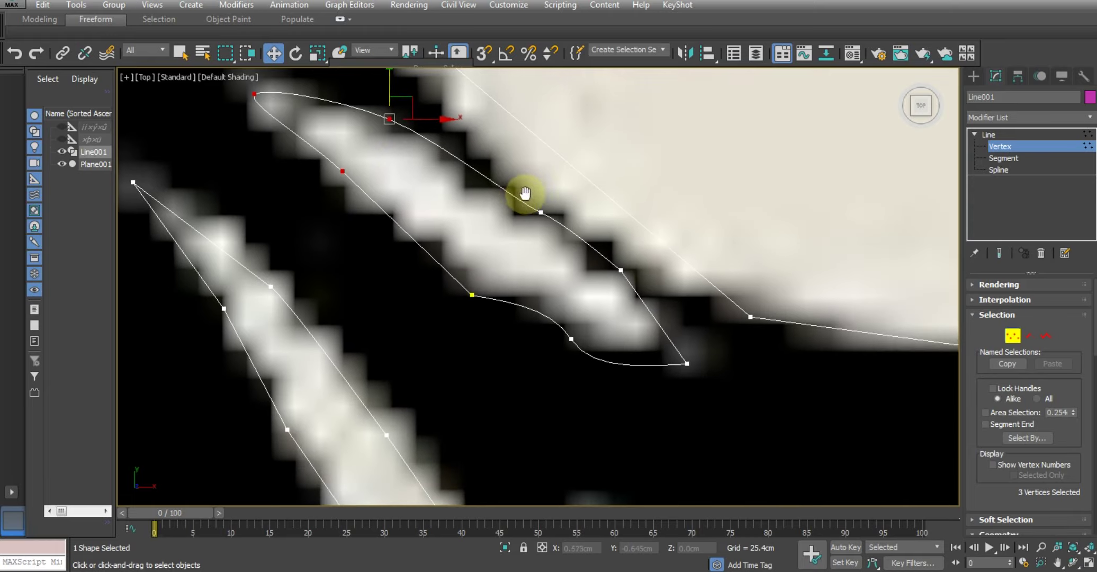
scroll(325, 139, "down", 2)
scroll(350, 166, "up", 3)
mouse_move(541, 284)
middle_mouse_down()
mouse_move(465, 228)
mouse_move(532, 232)
middle_mouse_up()
left_click_drag(609, 270, 656, 307)
middle_click_drag(655, 307, 637, 282)
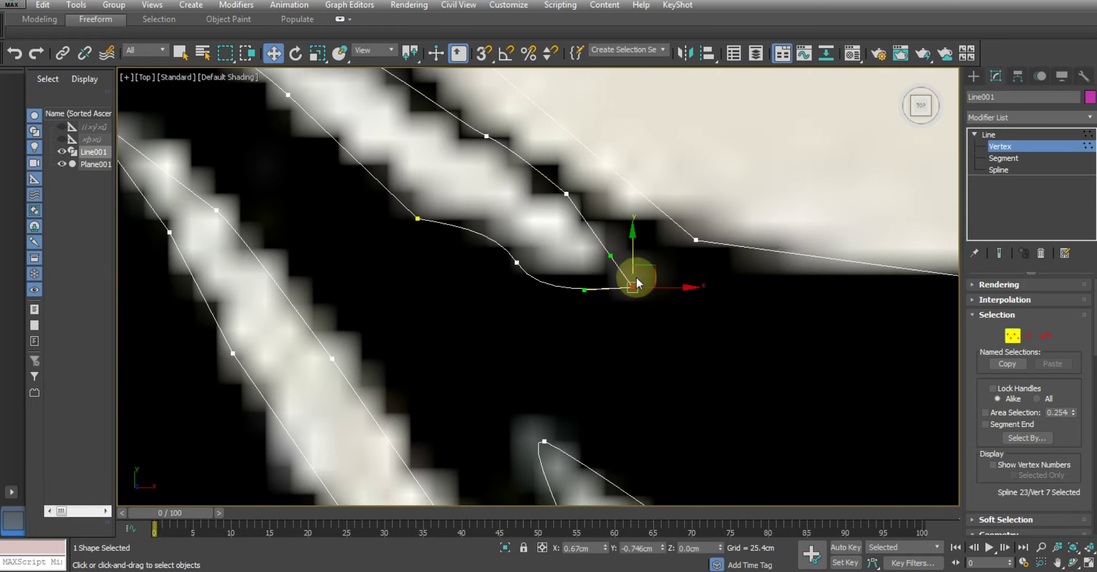
right_click(634, 287)
left_click(608, 219)
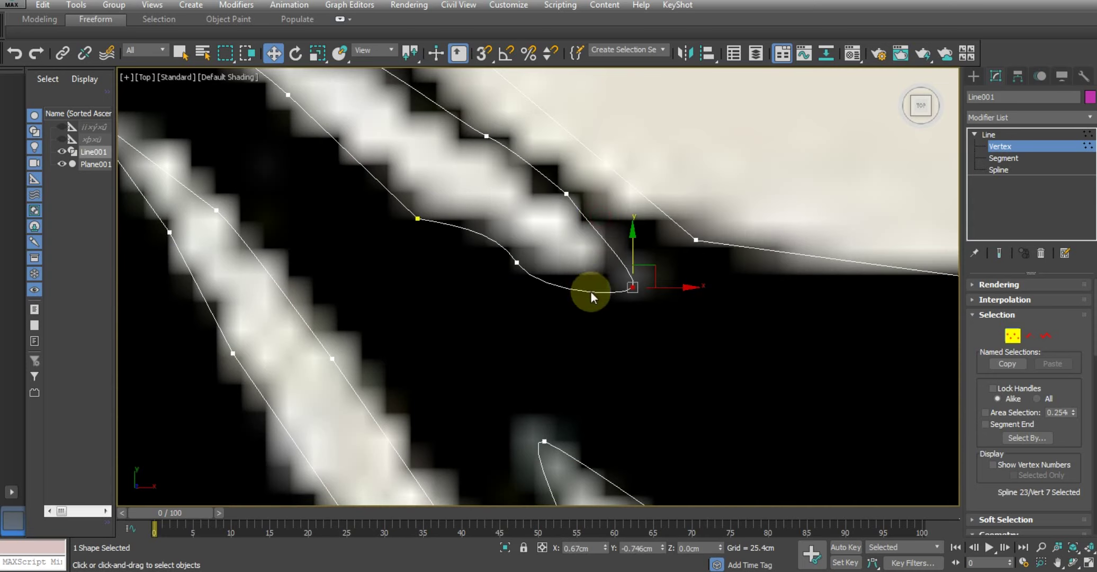
scroll(597, 259, "down", 2)
scroll(522, 228, "down", 5)
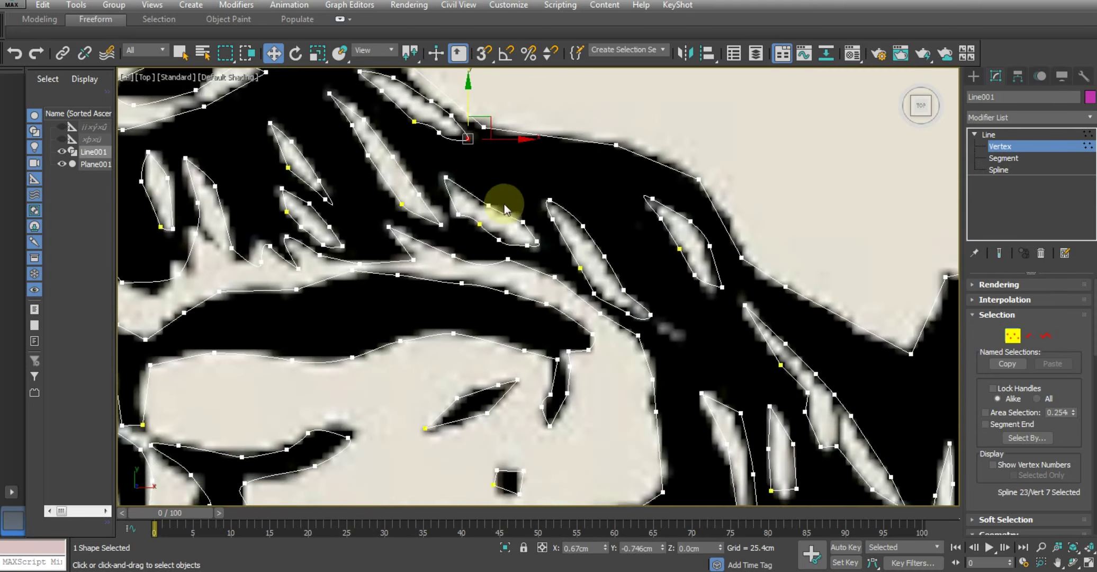
middle_click_drag(504, 204, 544, 273)
scroll(368, 215, "down", 3)
scroll(314, 208, "up", 2)
scroll(316, 211, "up", 2)
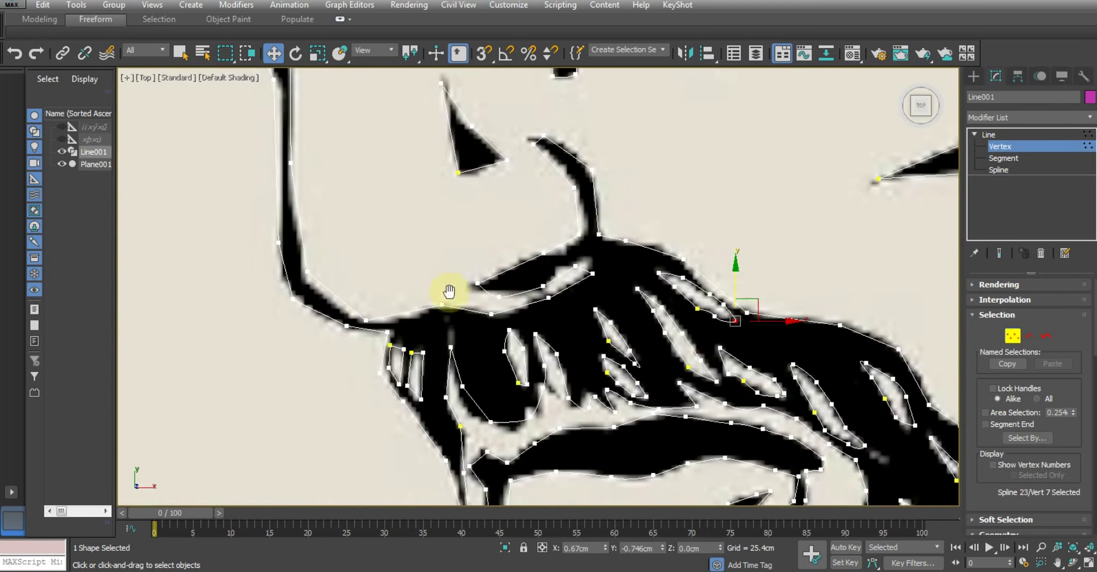
scroll(363, 310, "down", 1)
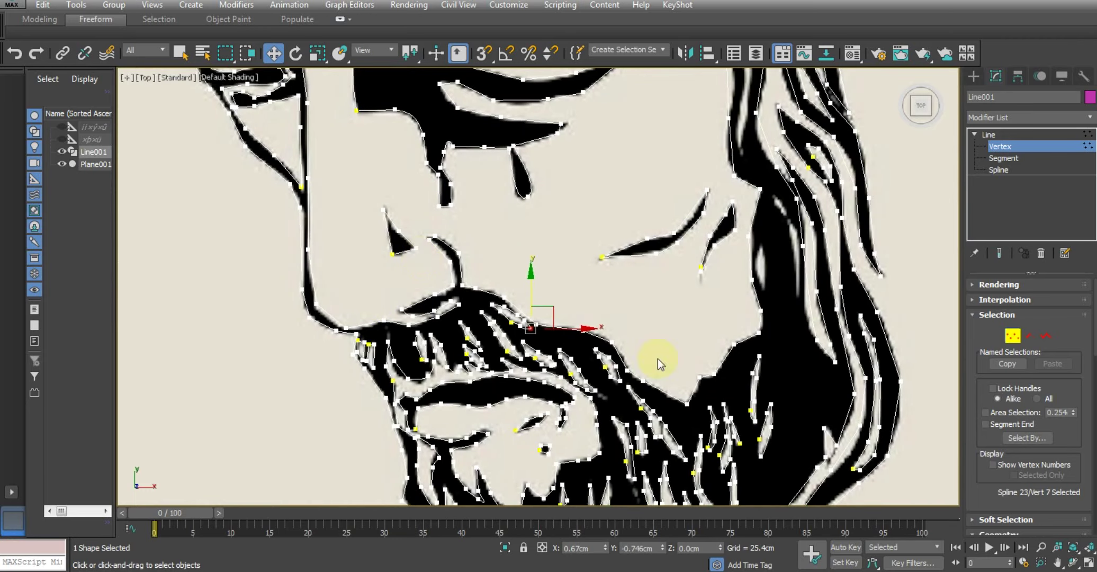
scroll(545, 237, "up", 2)
scroll(568, 248, "up", 3)
scroll(488, 271, "up", 2)
scroll(595, 173, "down", 4)
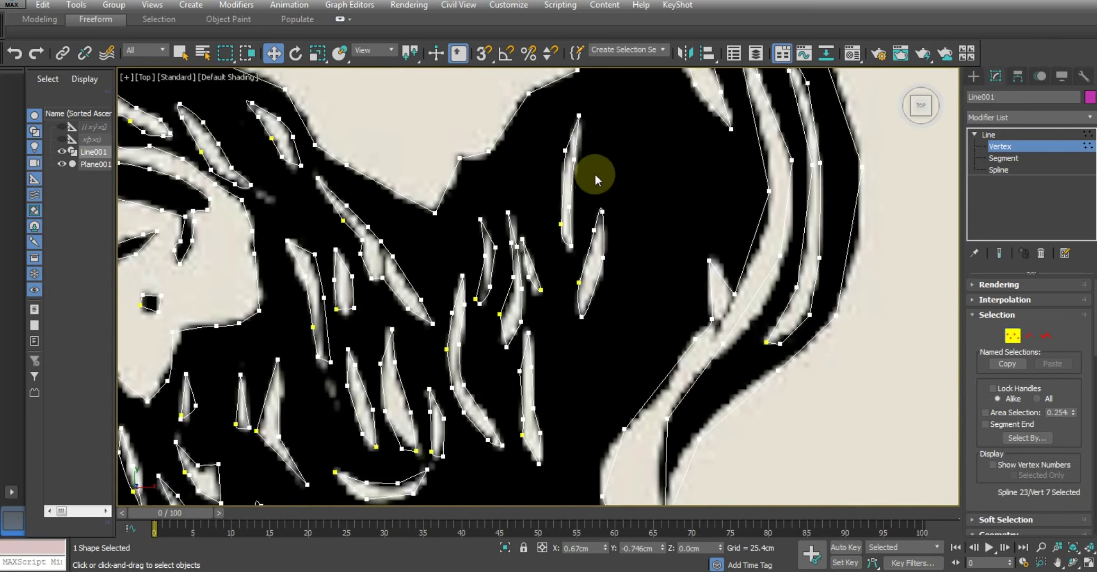
scroll(625, 176, "up", 2)
- Select all the beard's vertices plus the neighbouring hair strand vertices
left_click_drag(541, 305, 540, 302)
scroll(530, 276, "down", 3)
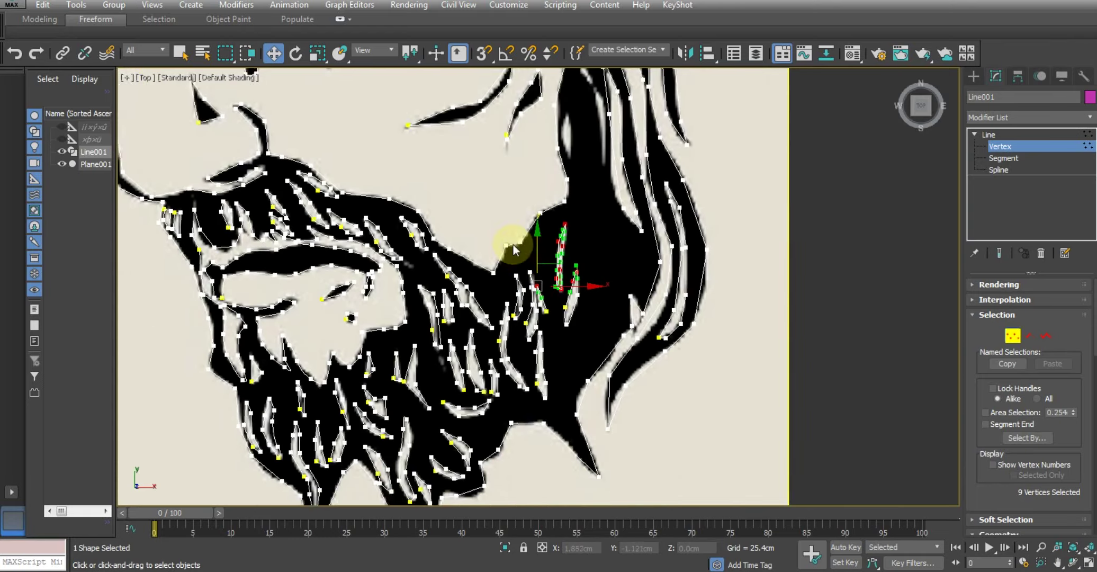
mouse_move(514, 245)
middle_mouse_down()
mouse_move(563, 270)
mouse_move(568, 318)
mouse_move(586, 310)
middle_mouse_up()
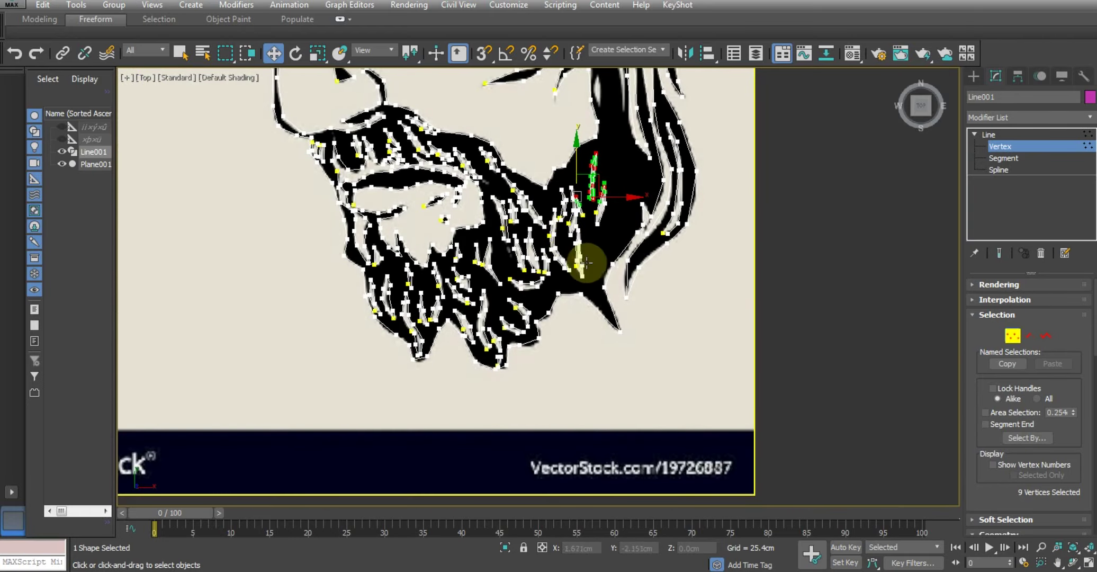
mouse_move(586, 262)
middle_mouse_down()
mouse_move(600, 320)
mouse_move(536, 350)
middle_mouse_up()
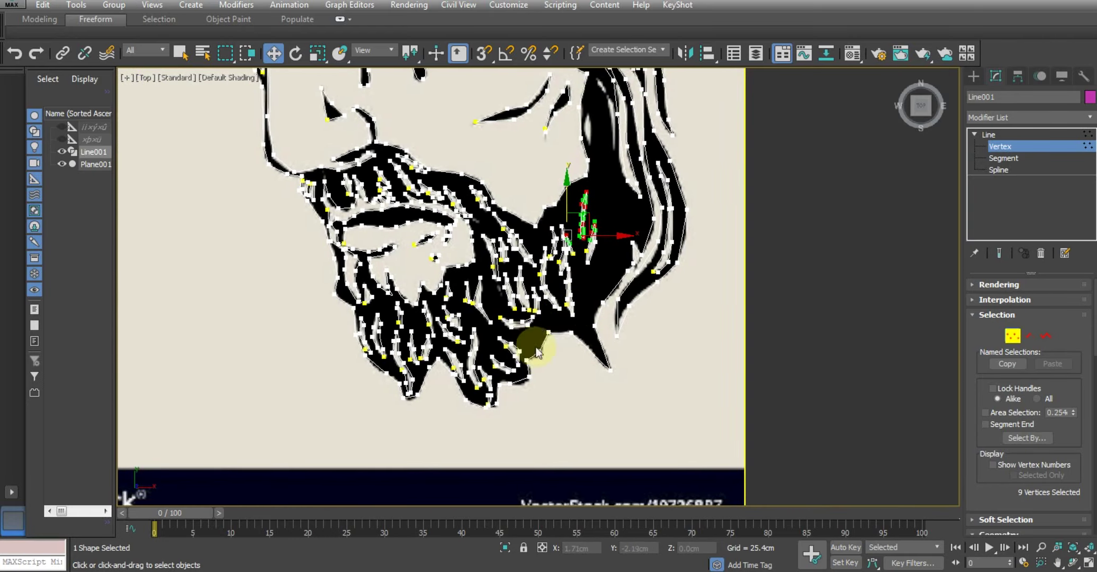
middle_click_drag(512, 280, 655, 272)
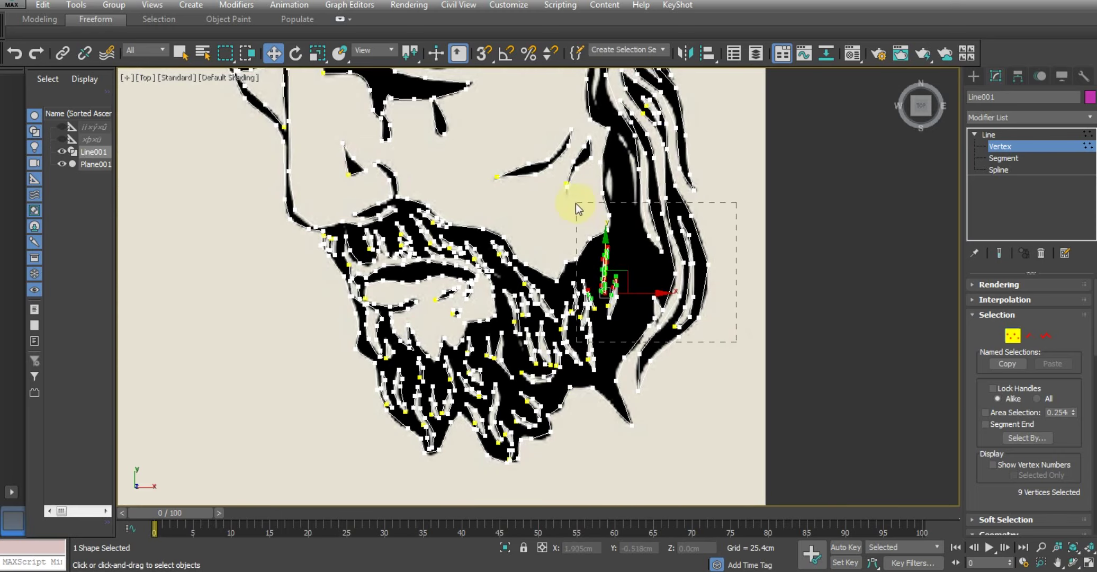
left_click_drag(559, 205, 556, 200)
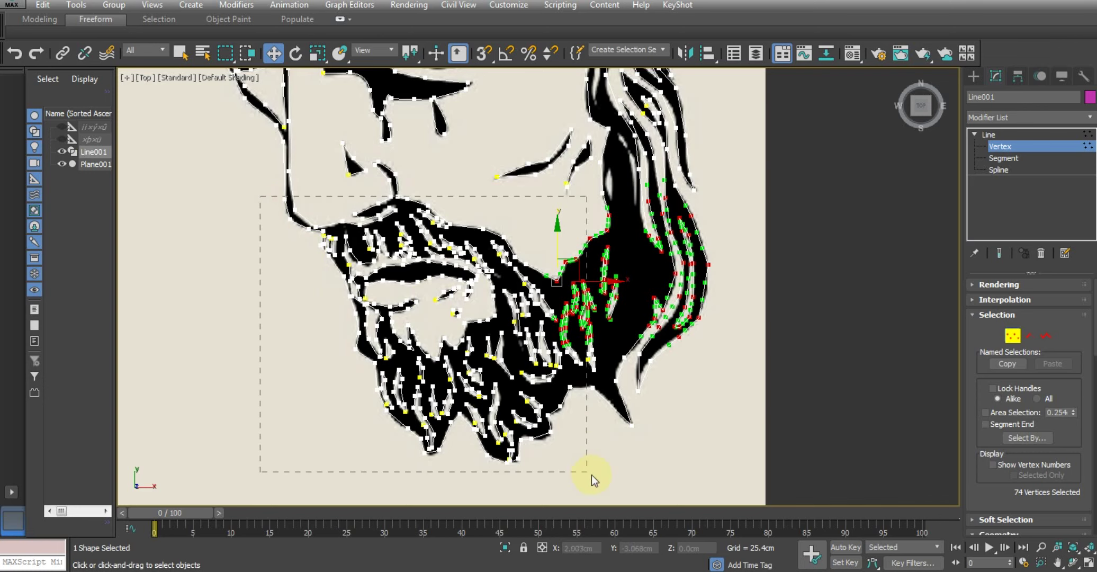
left_click_drag(601, 482, 599, 479)
middle_click_drag(636, 371, 594, 384)
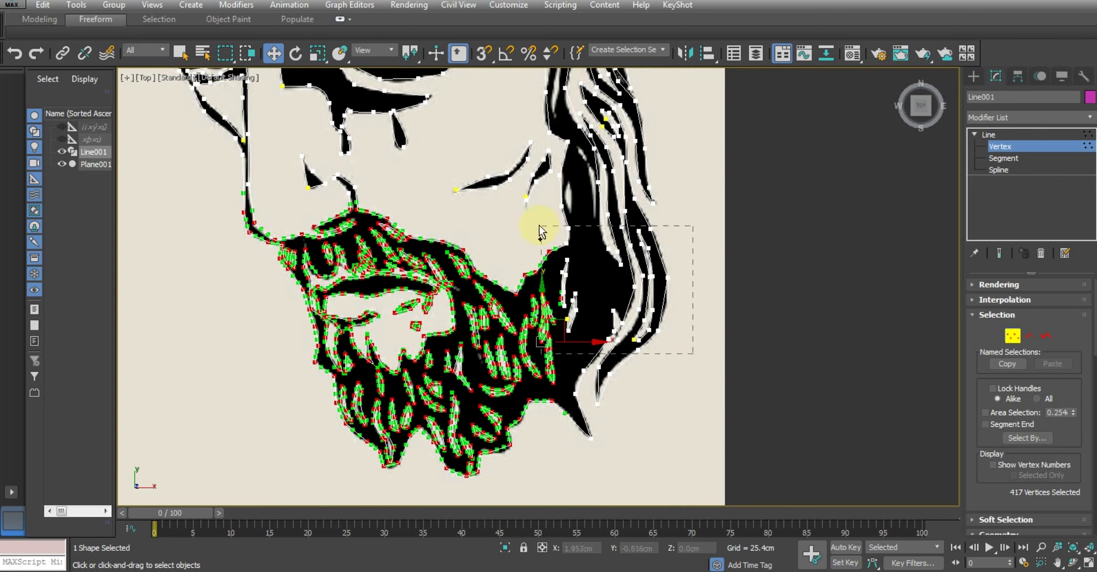
left_click_drag(532, 222, 530, 221, "ctrl")
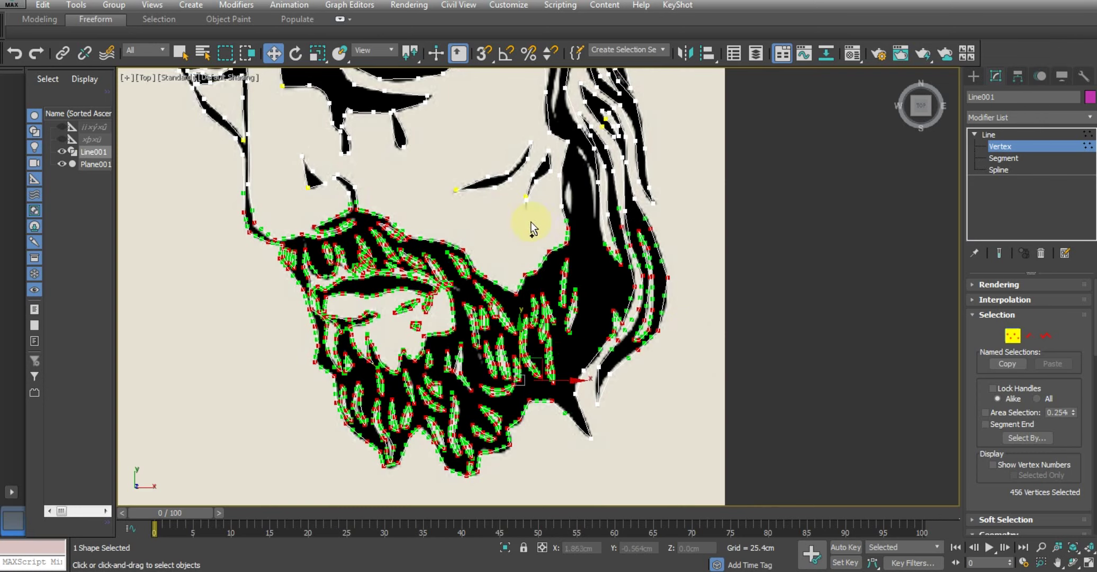
- Convert the 456 selected beard vertices to Smooth
right_click(475, 289)
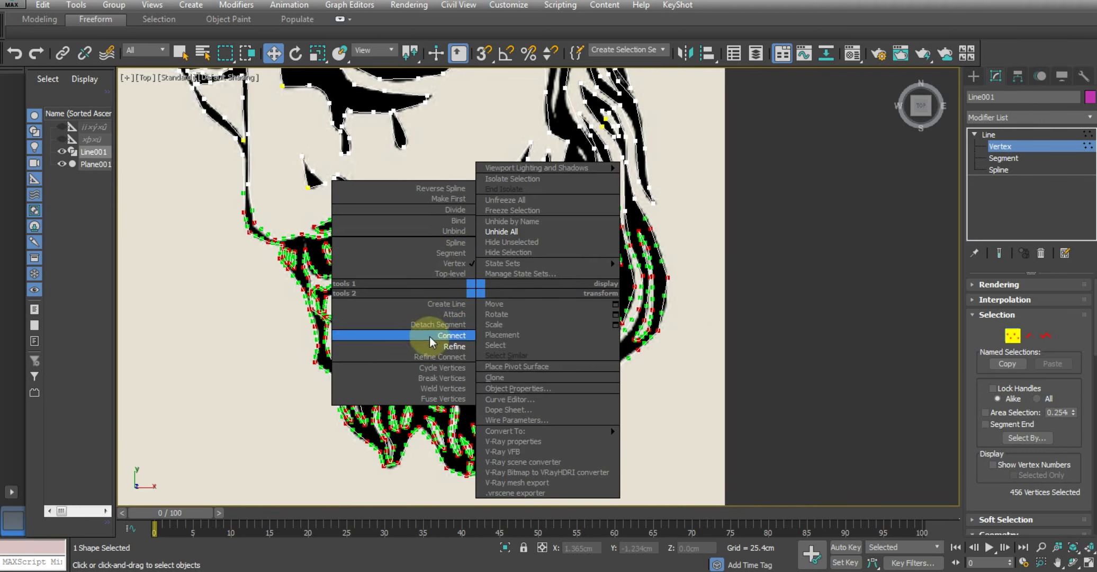
key("Escape")
right_click(282, 245)
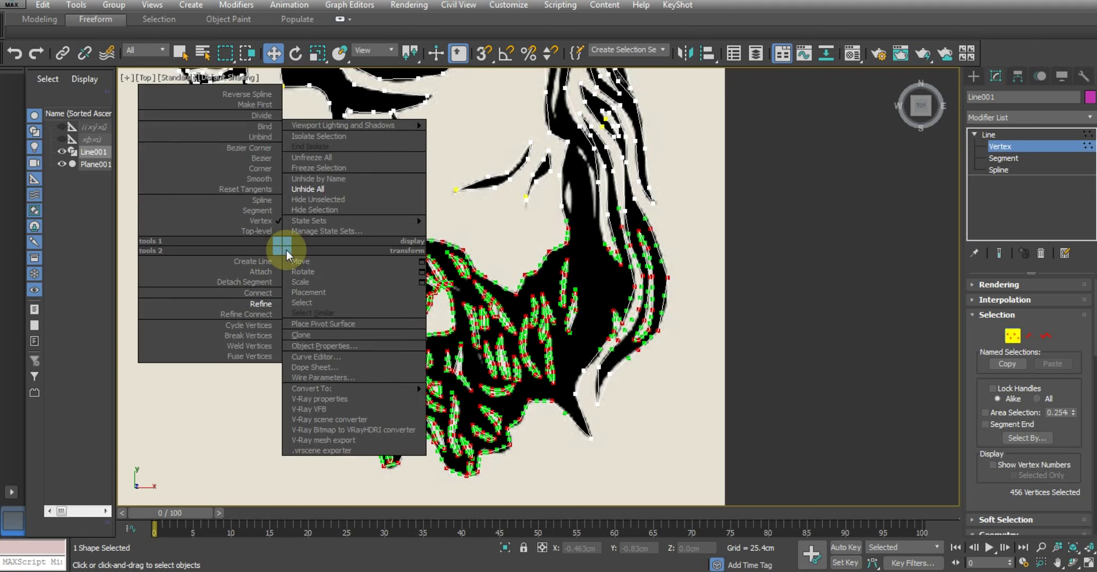
left_click(259, 179)
scroll(588, 245, "down", 2)
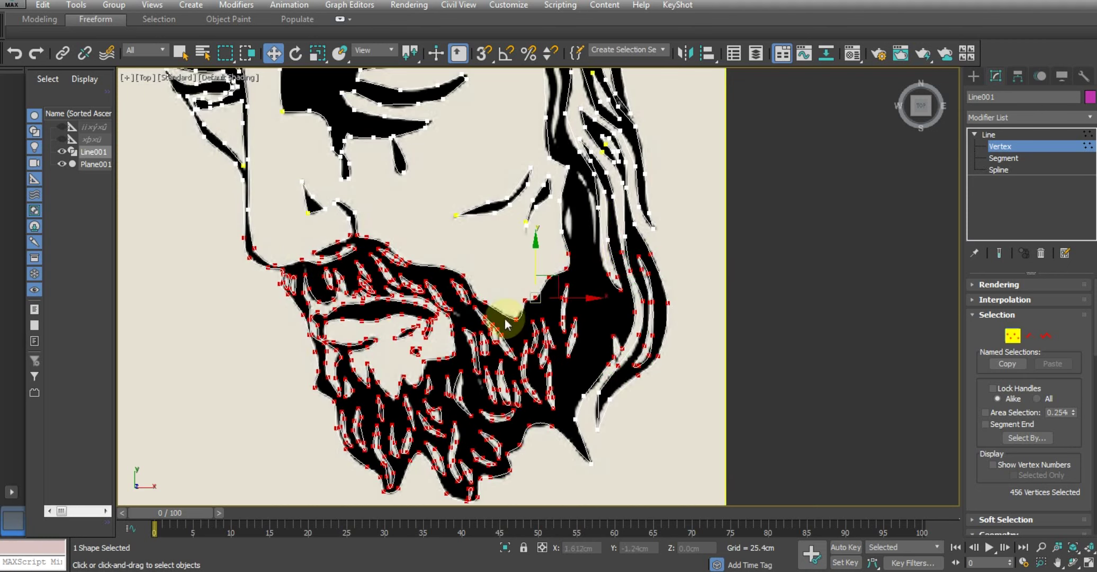
- Zoom in to inspect a smoothed vertex's curve, then clear the vertex selection
scroll(342, 289, "up", 5)
scroll(512, 239, "up", 3)
scroll(512, 239, "up", 5)
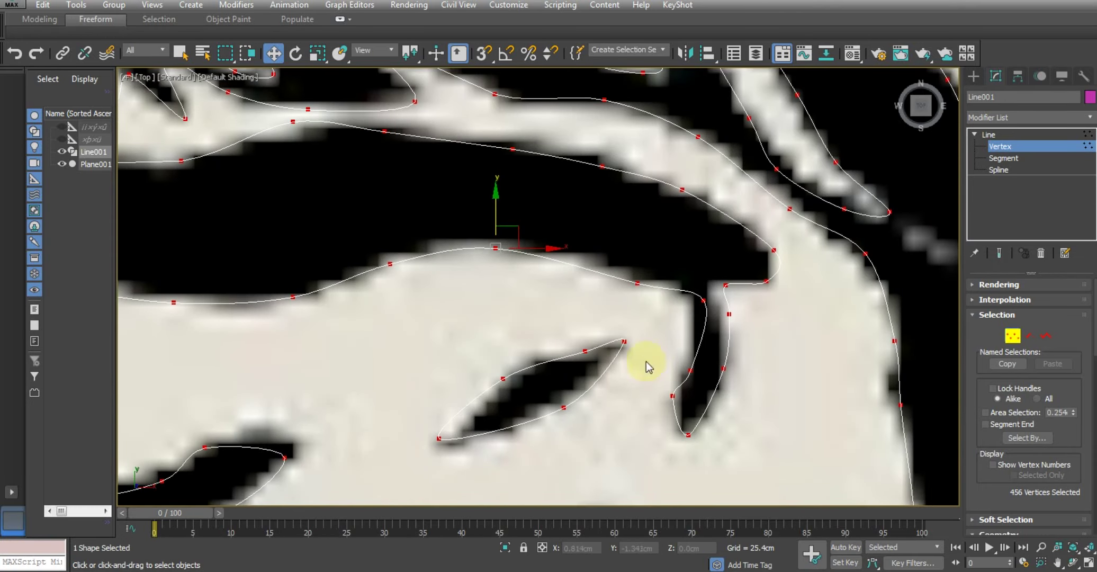
scroll(649, 368, "up", 1)
left_click(702, 300)
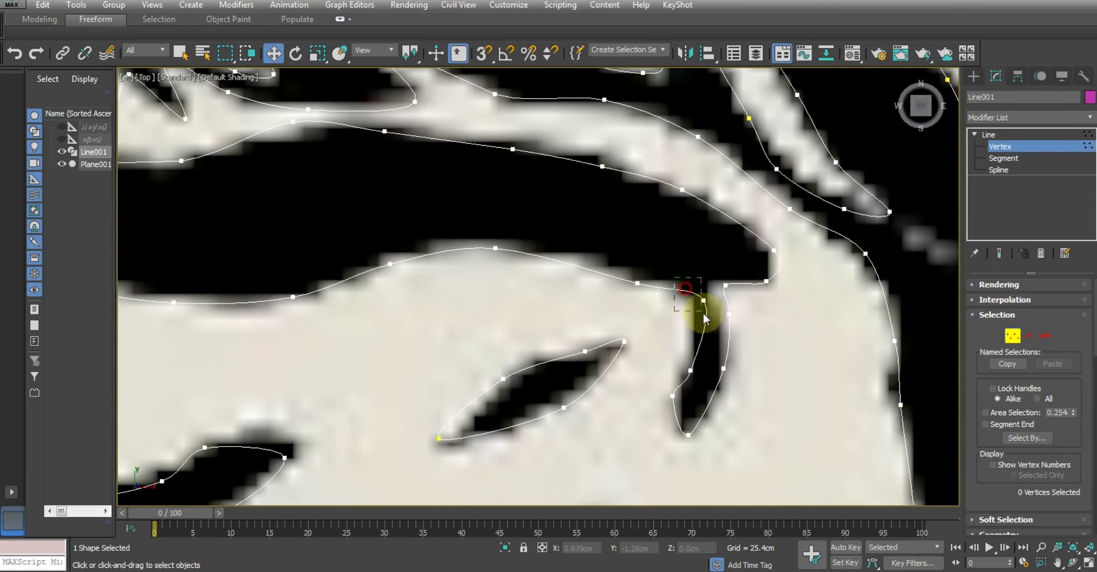
scroll(587, 293, "down", 1)
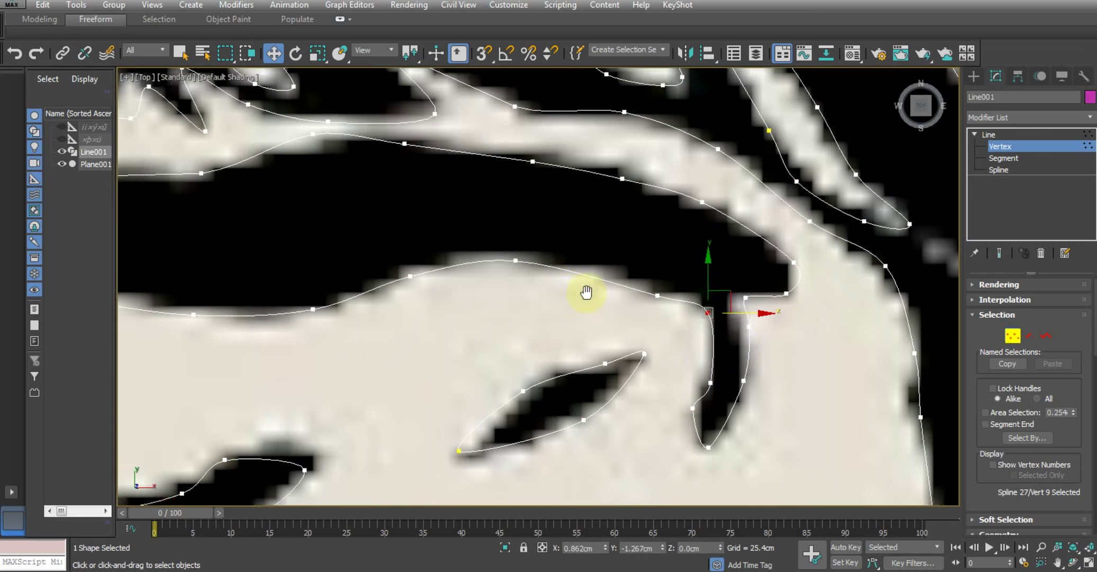
scroll(502, 238, "down", 2)
left_click(498, 239)
scroll(445, 252, "down", 2)
scroll(460, 262, "down", 2)
scroll(434, 262, "up", 2)
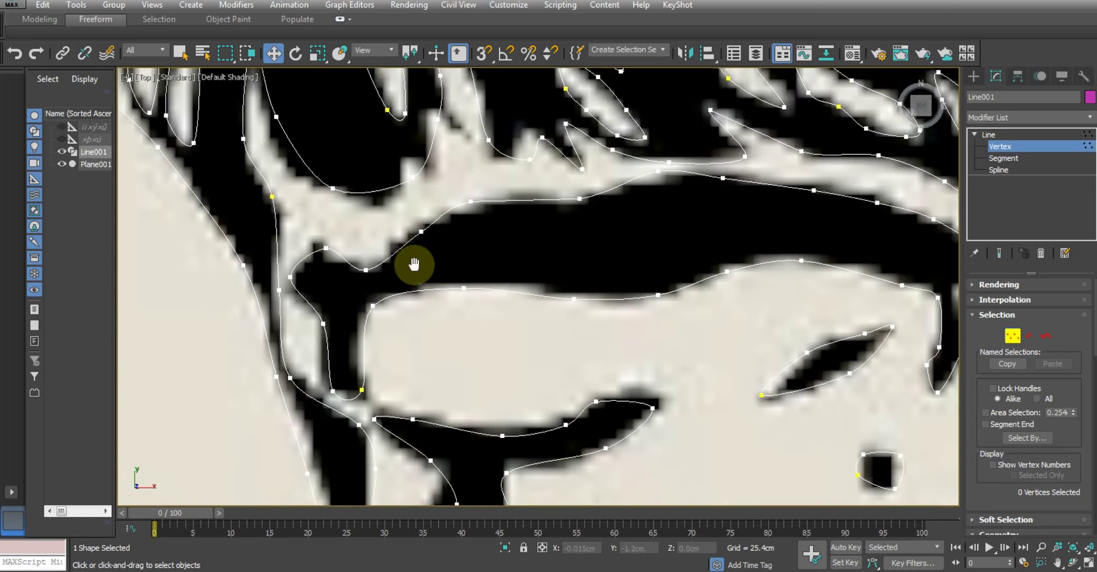
scroll(406, 273, "down", 4)
scroll(376, 212, "up", 2)
scroll(385, 273, "down", 2)
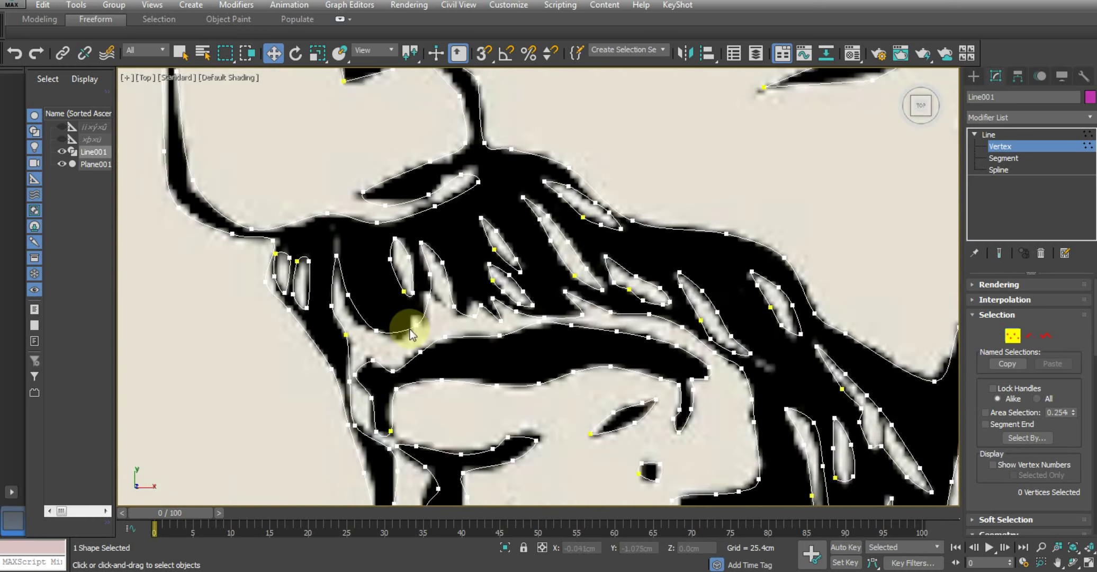
scroll(400, 290, "up", 2)
scroll(460, 271, "down", 1)
scroll(459, 272, "down", 2)
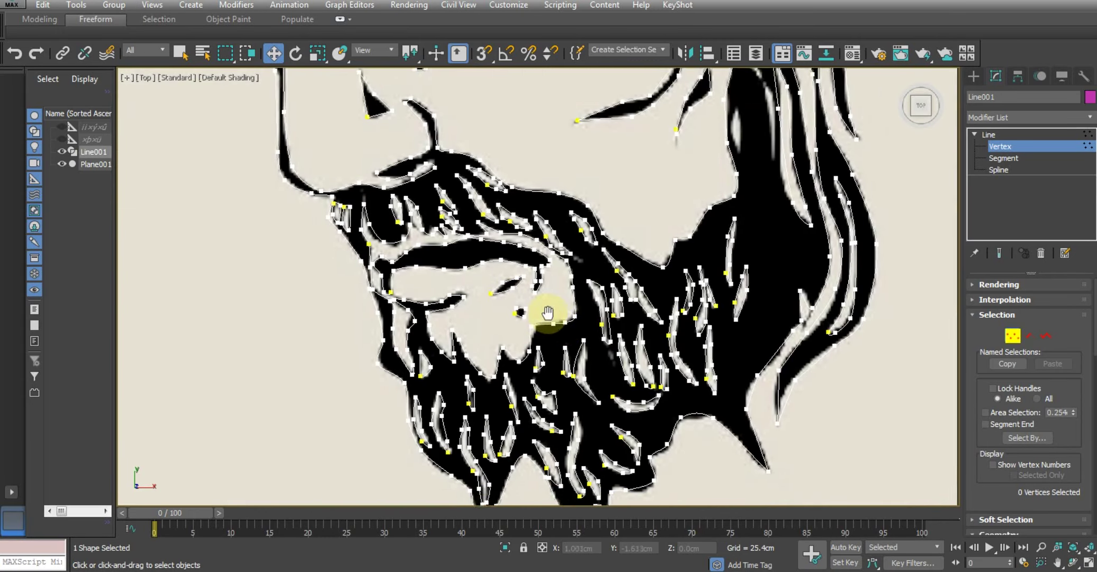
scroll(755, 188, "up", 1)
- Return Line001 to whole-object level and hide the Plane001 reference image
left_click(996, 136)
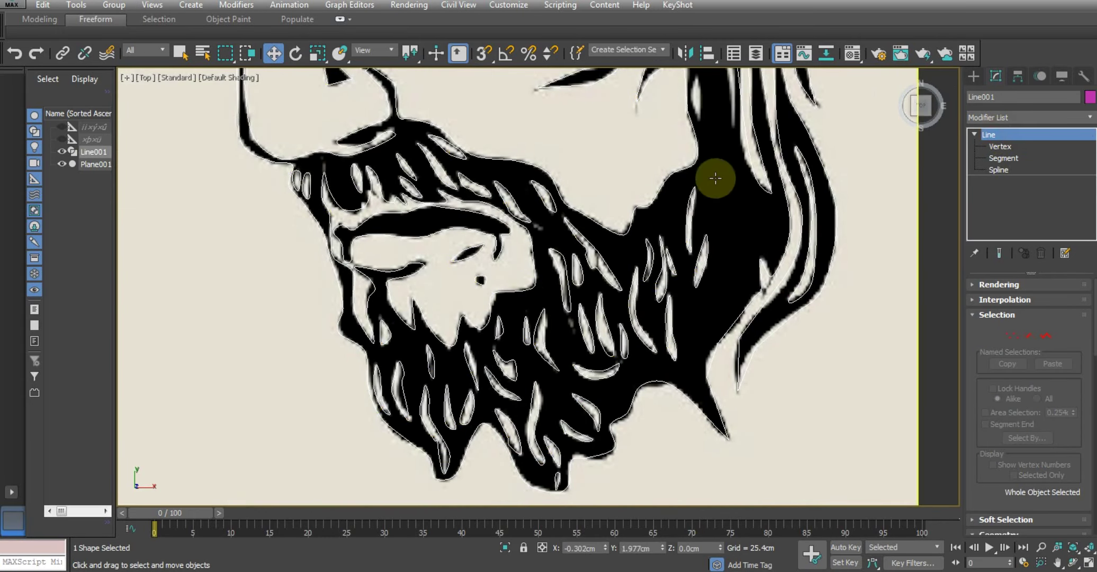
scroll(533, 232, "down", 2)
scroll(653, 202, "down", 2)
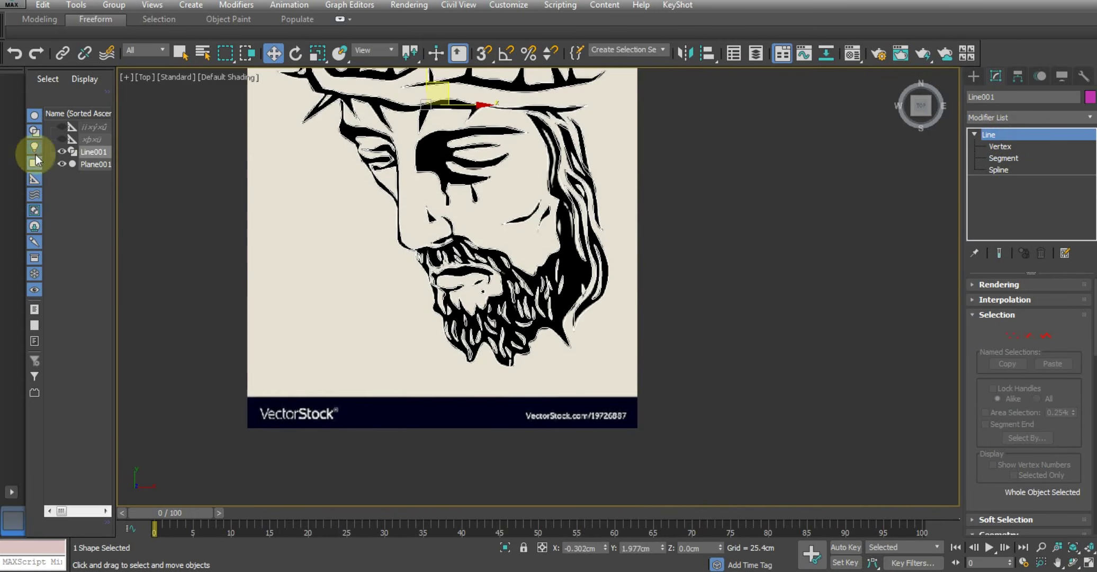
left_click(62, 164)
scroll(370, 206, "down", 2)
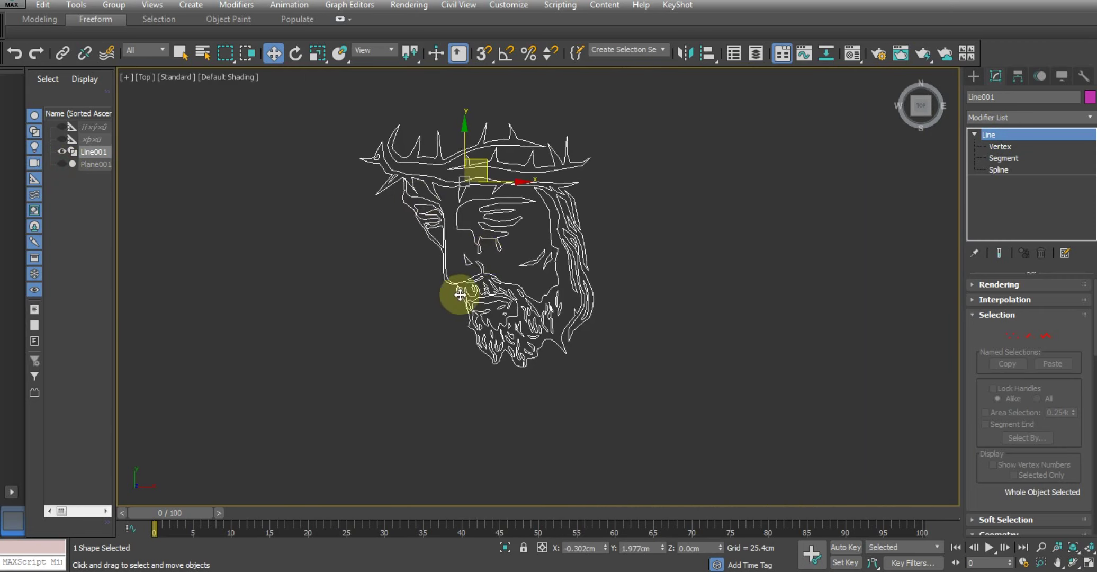
scroll(460, 294, "up", 4)
- Pan and zoom the Top viewport to frame the whole white head outline
middle_click_drag(485, 235, 453, 296)
scroll(453, 296, "down", 2)
middle_click_drag(416, 254, 421, 327)
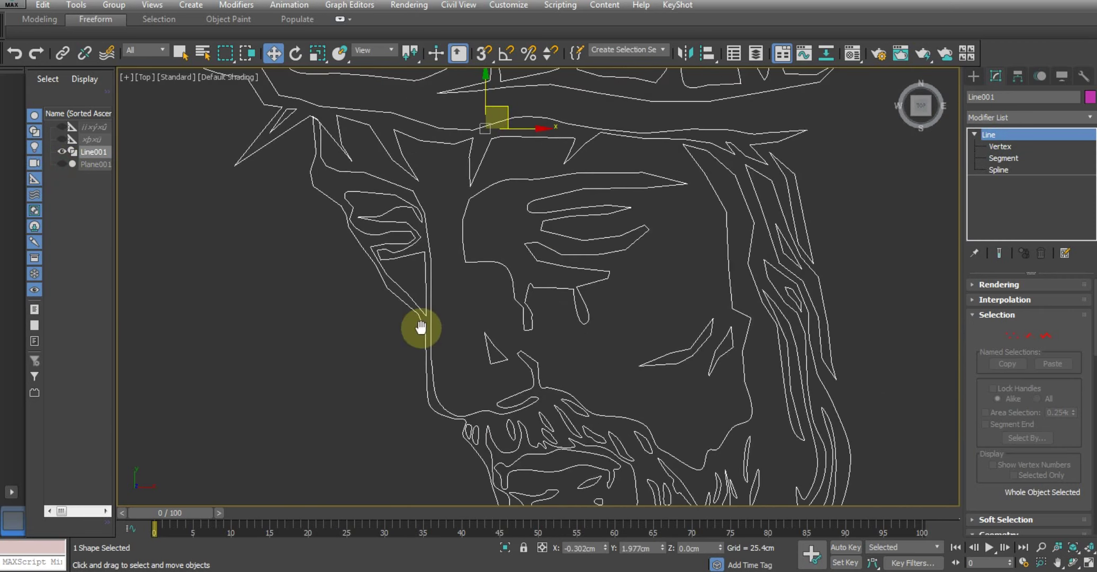
scroll(429, 274, "down", 2)
middle_click_drag(614, 248, 572, 212)
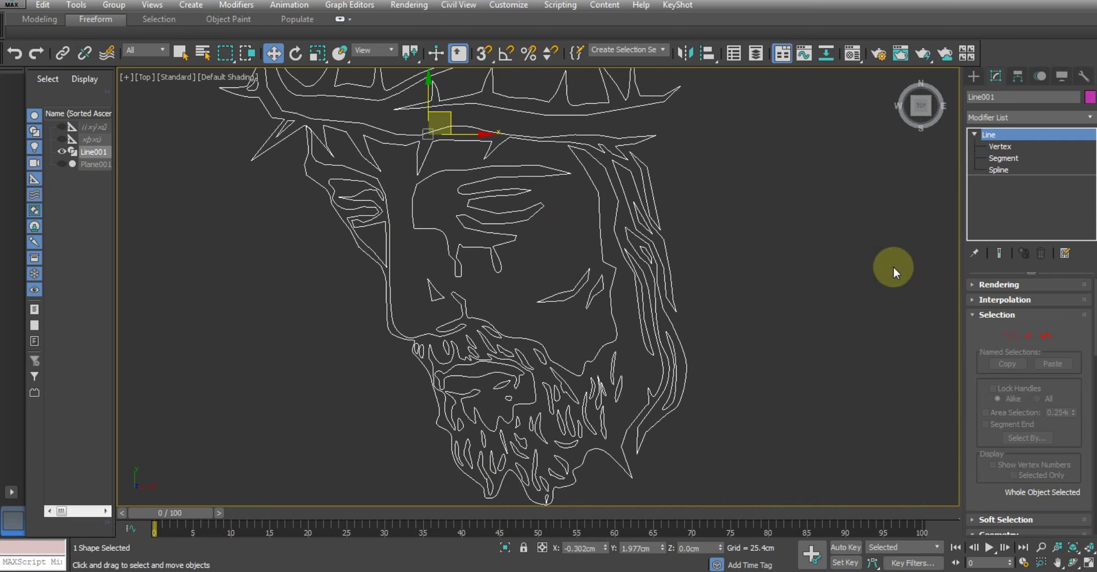
left_click_drag(661, 400, 609, 382)
middle_click_drag(561, 215, 540, 237)
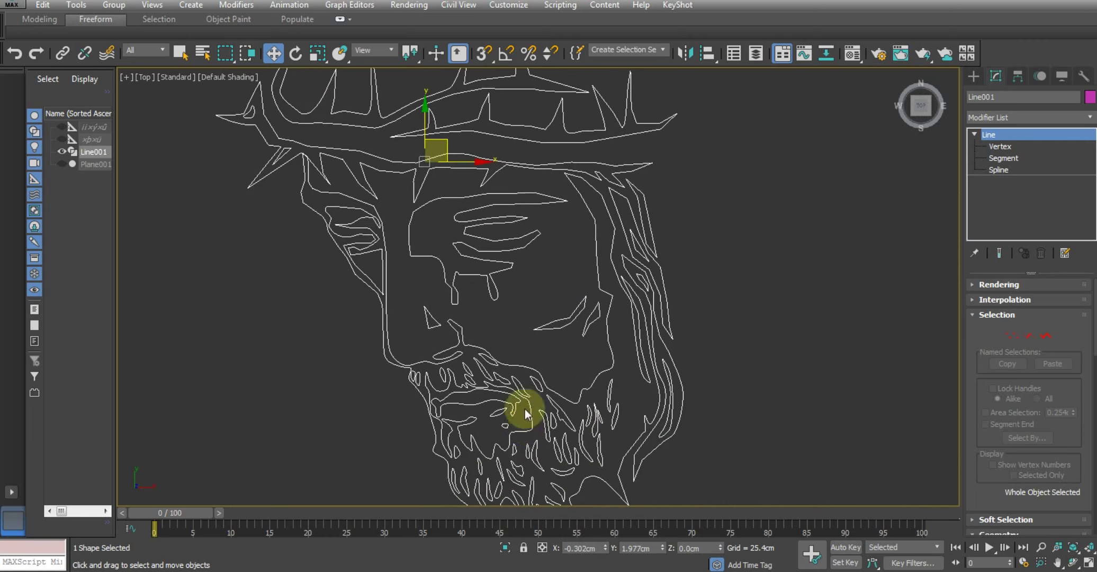
middle_click_drag(524, 458, 524, 497)
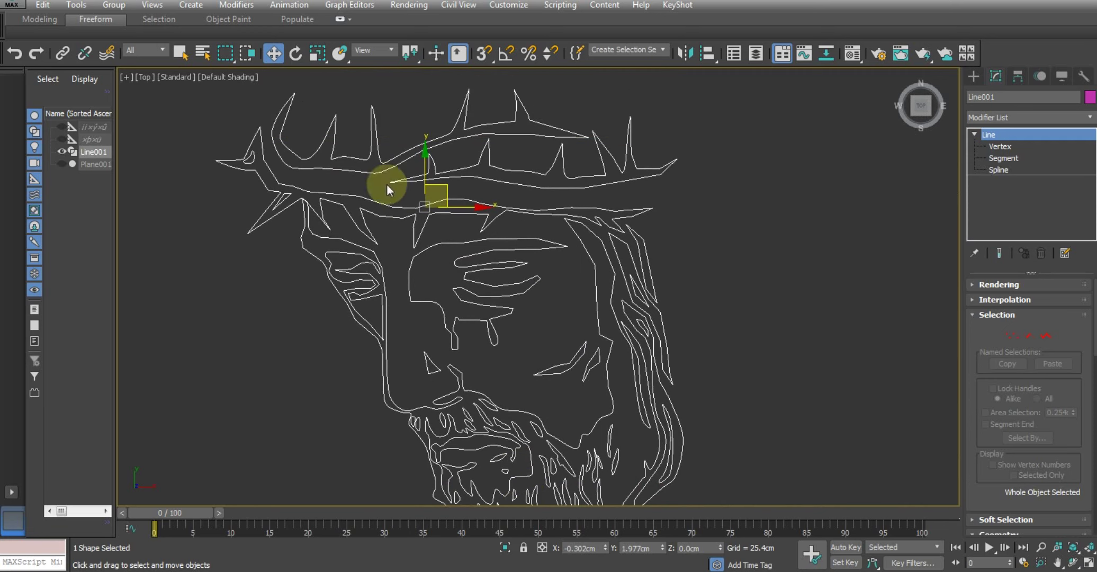
- At Vertex level, box-select the crown and upper face vertices and convert them to Smooth
left_click(1005, 146)
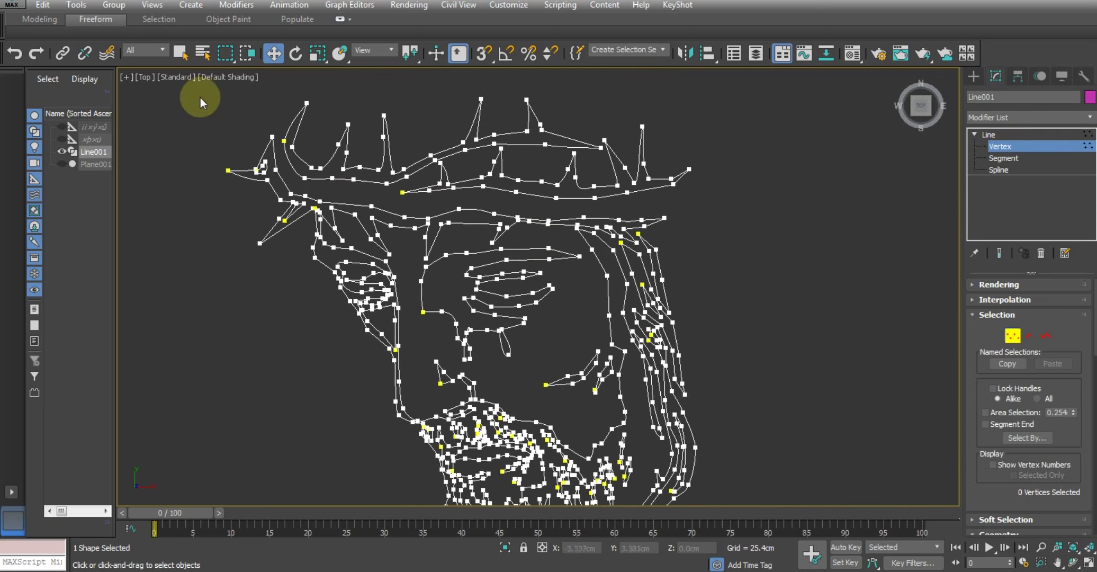
middle_click_drag(238, 112, 178, 131)
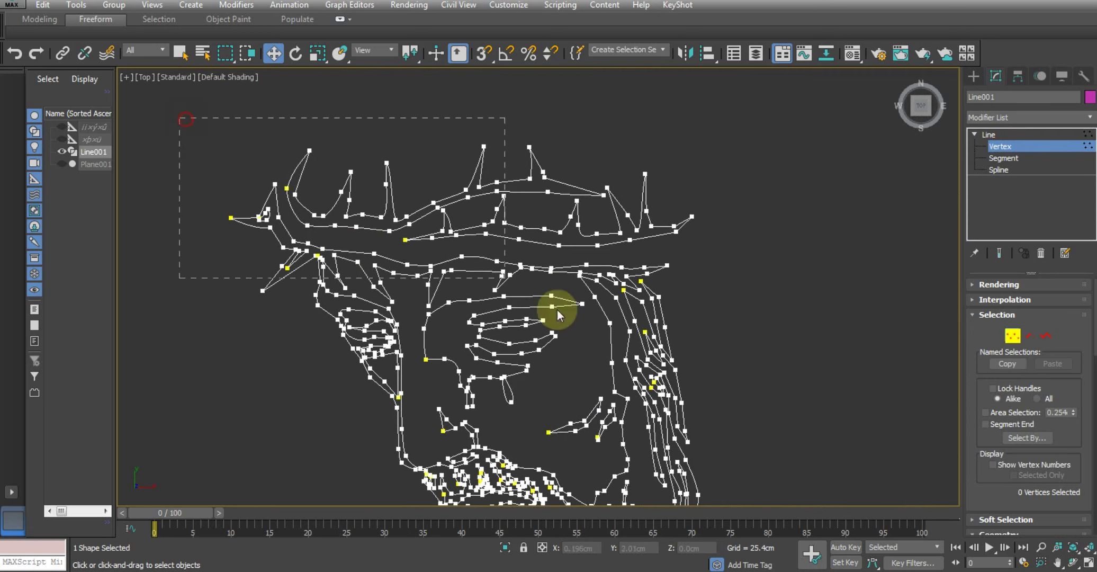
left_click_drag(746, 435, 760, 444)
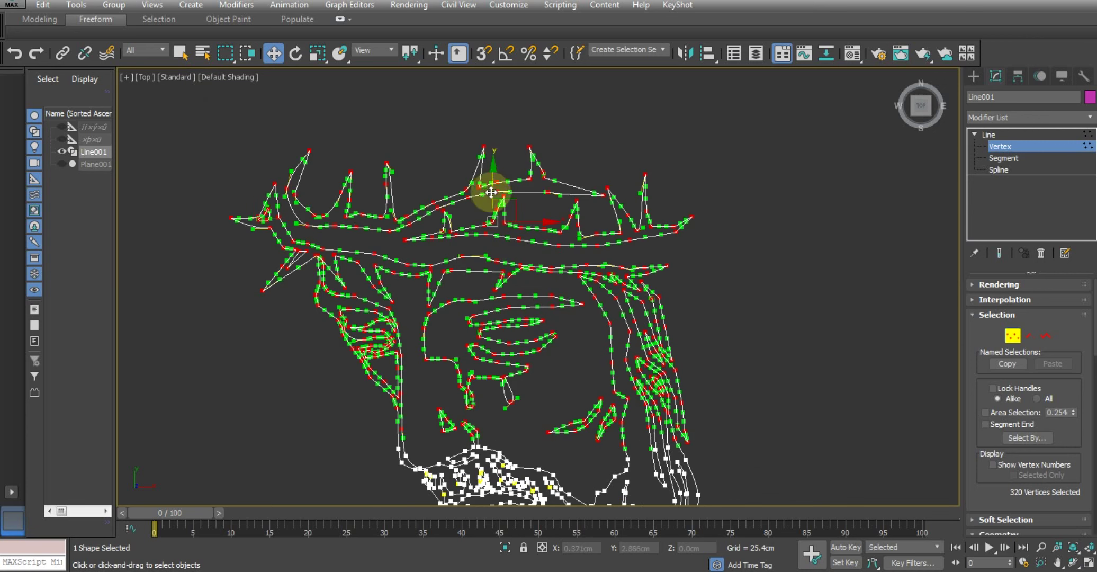
right_click(489, 141)
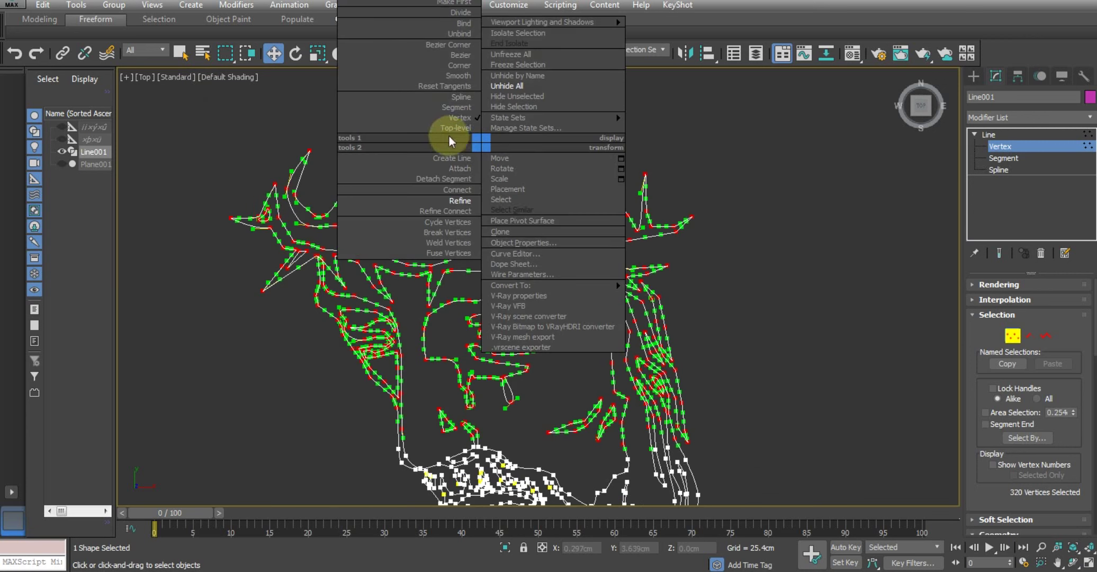
left_click(448, 85)
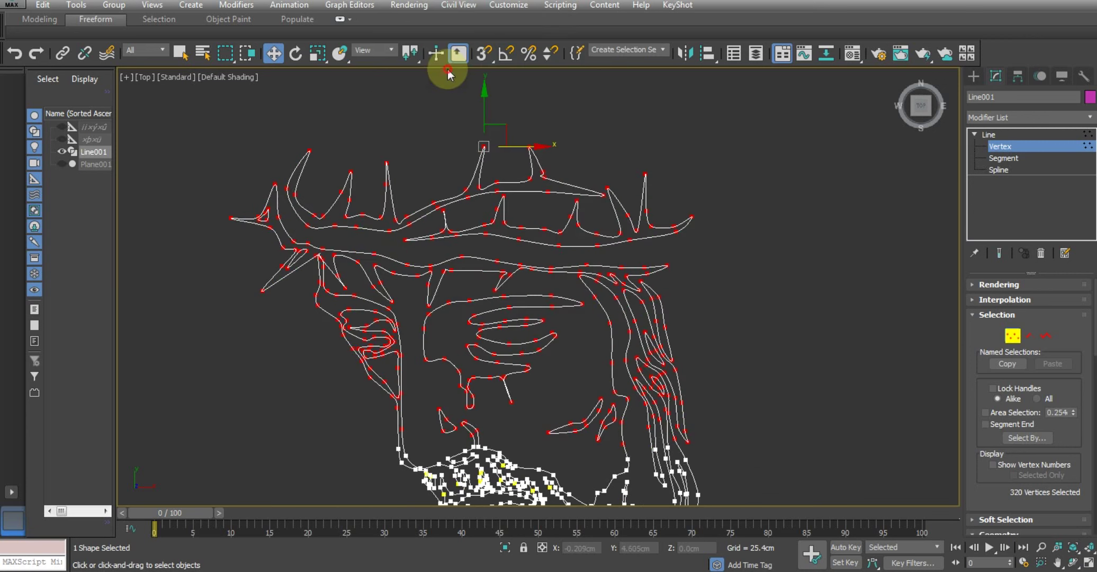
left_click(745, 183)
- Clear the vertex selection, inspect the smoothed outline, and return to the Line level
middle_click_drag(641, 369, 621, 327)
scroll(505, 358, "up", 3)
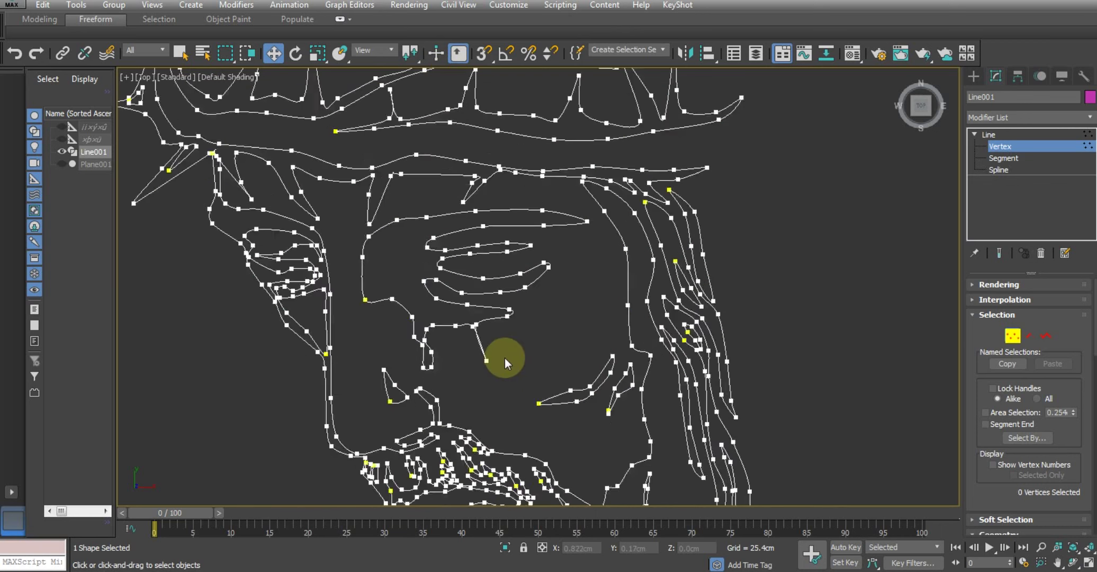
scroll(524, 354, "up", 2)
key("ctrl+z")
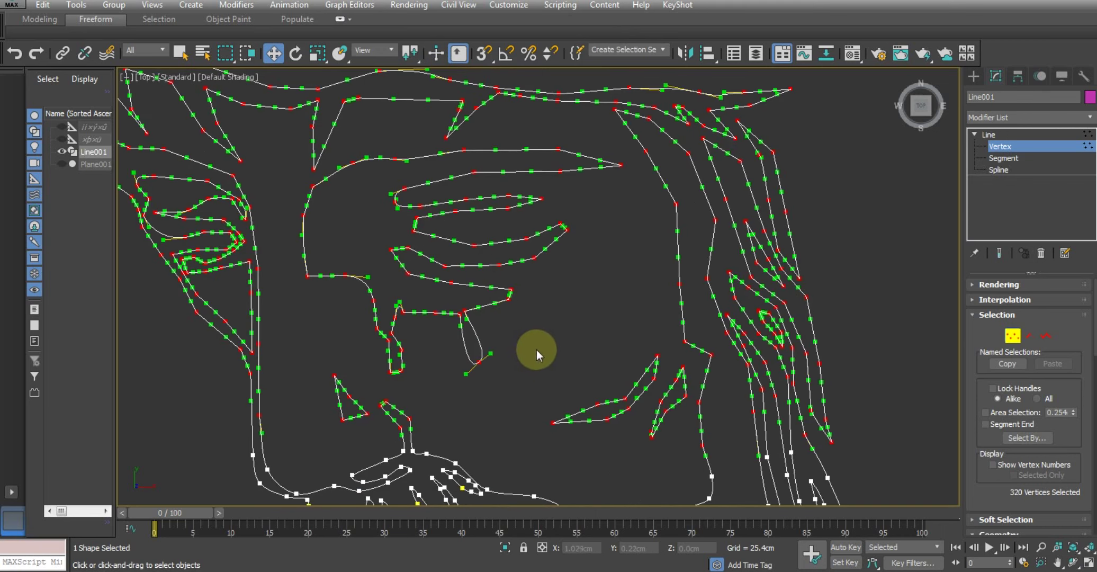
scroll(536, 349, "down", 1)
scroll(550, 356, "down", 3)
scroll(609, 381, "down", 1)
left_click(760, 262)
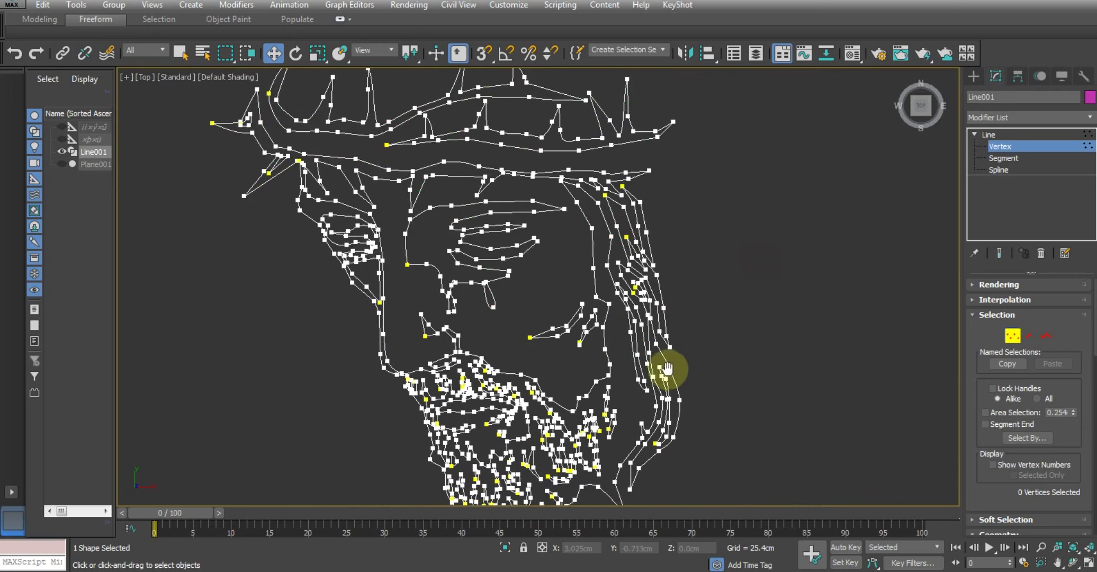
scroll(517, 262, "up", 2)
scroll(482, 335, "up", 2)
scroll(515, 260, "up", 2)
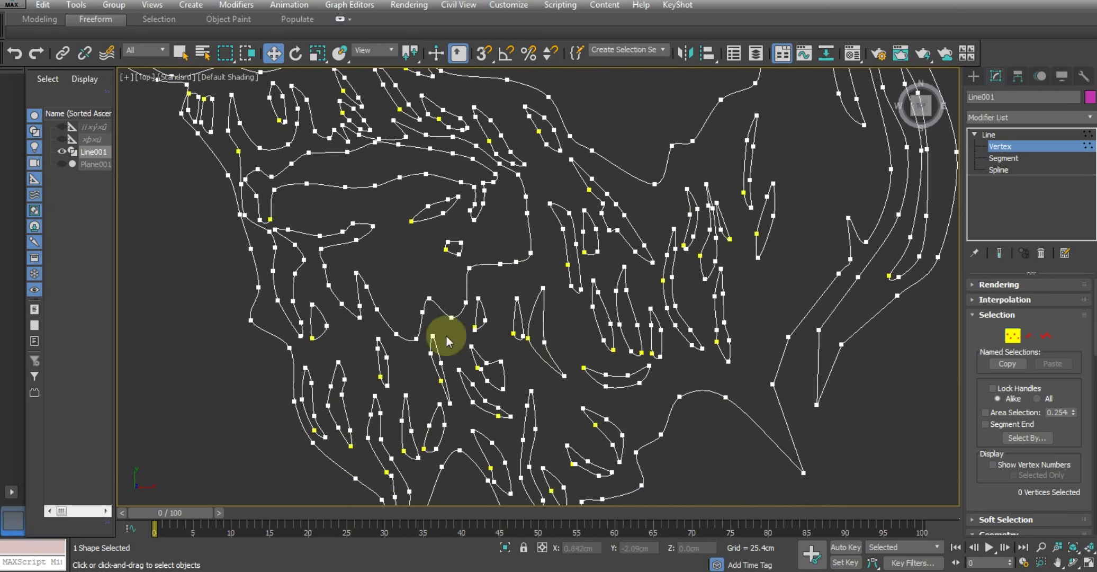
scroll(547, 419, "down", 2)
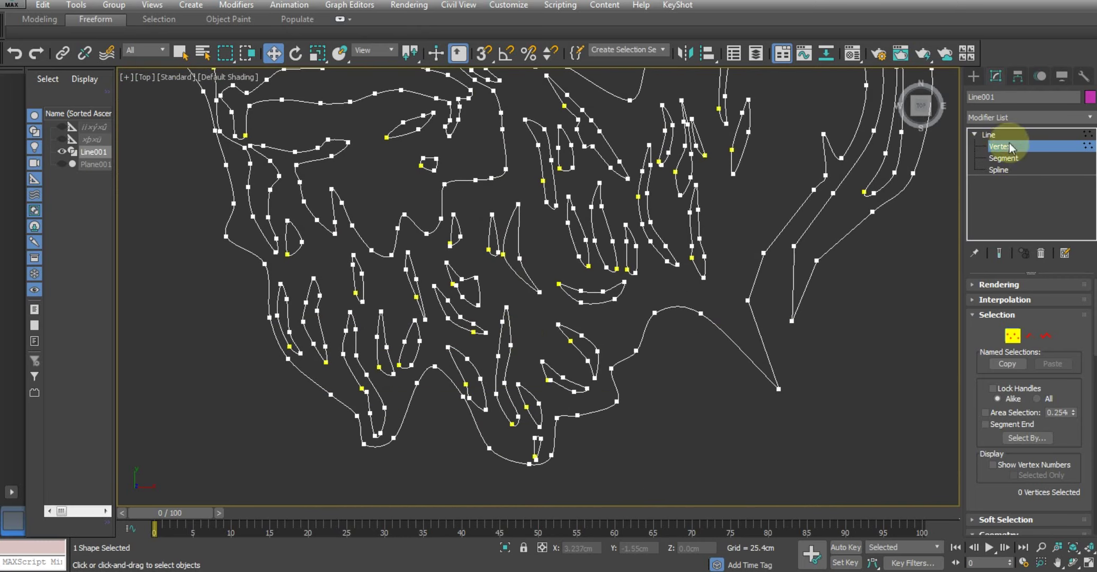
left_click(988, 134)
- Add an Extrude modifier to the traced outline with an Amount of 0.5 cm
left_click(1011, 116)
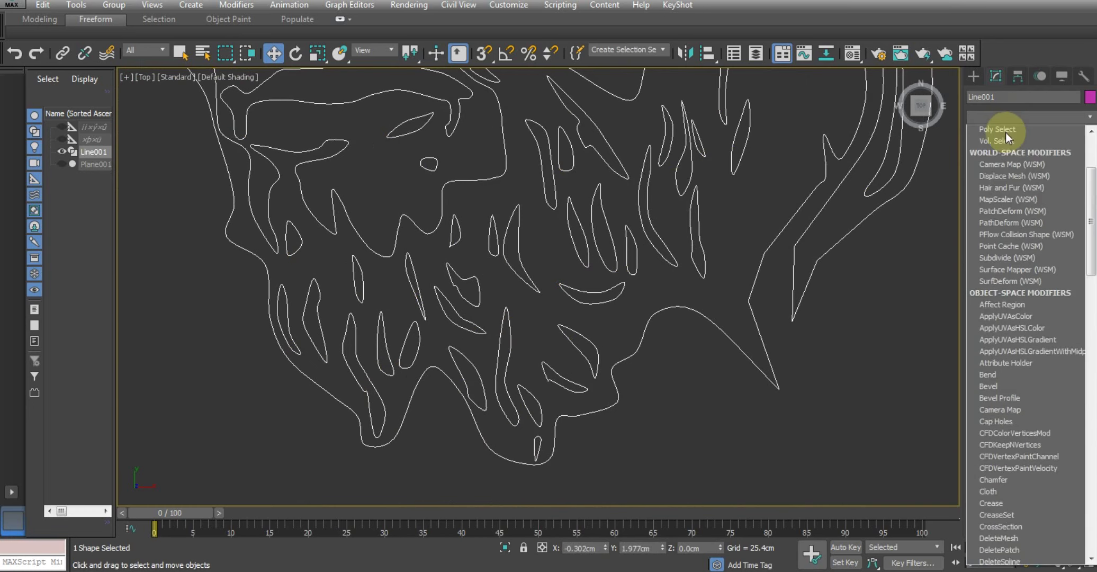
type("ex")
key("Return")
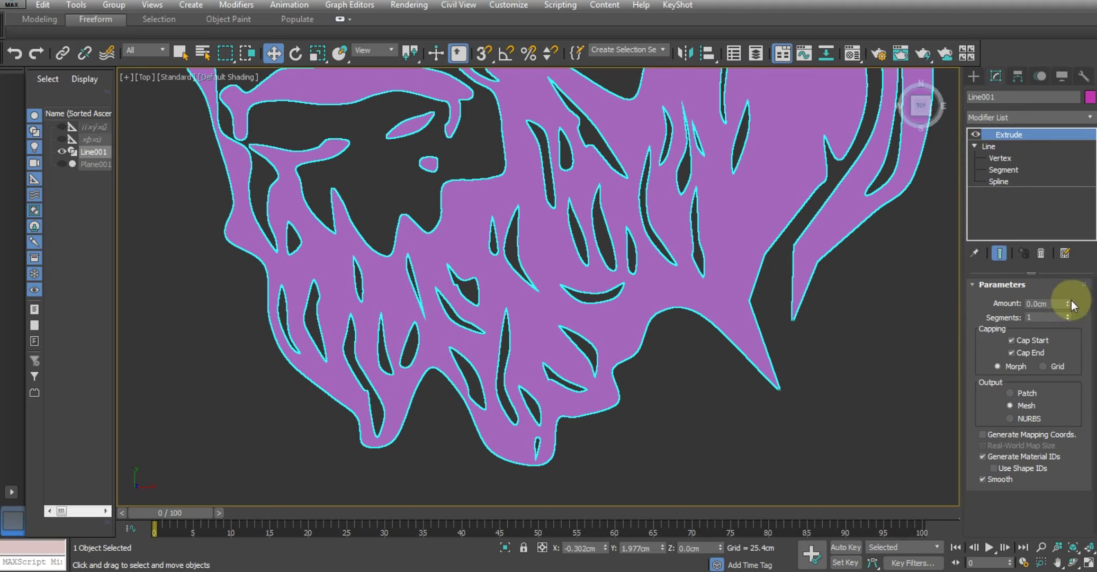
type("1.27")
double_click(1054, 304)
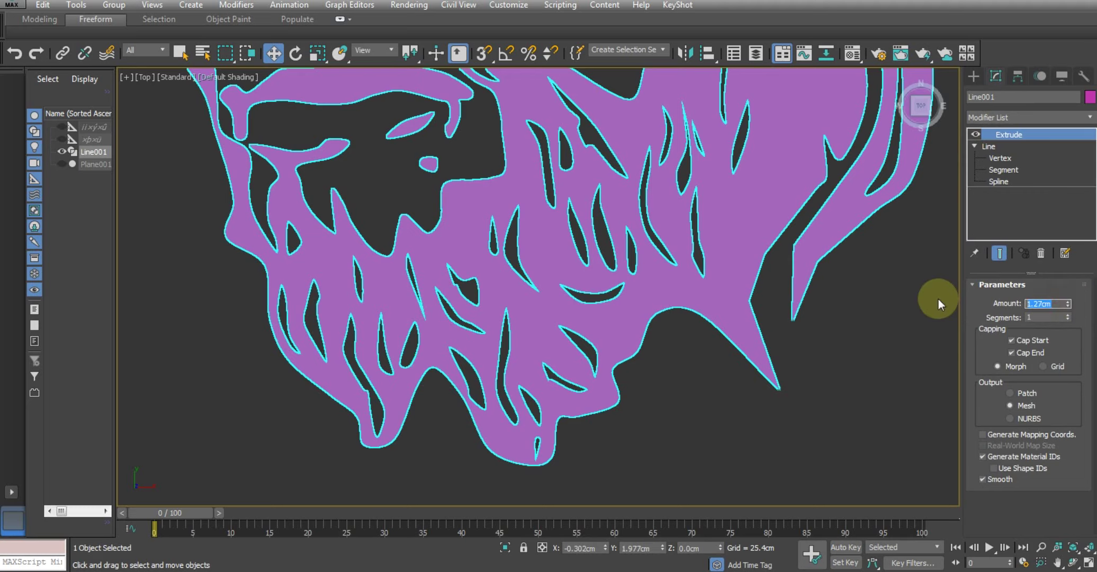
type("0.5")
key("Return")
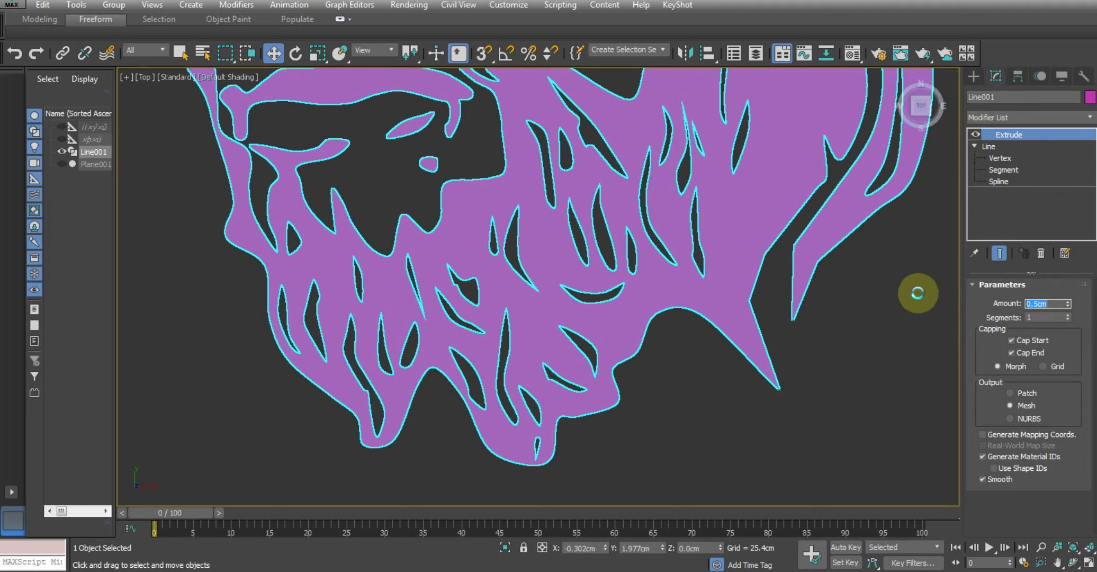
- Maximize the Perspective viewport, reselect the Amount field, and orbit to a near top-down view
key("alt+w")
key("alt+w")
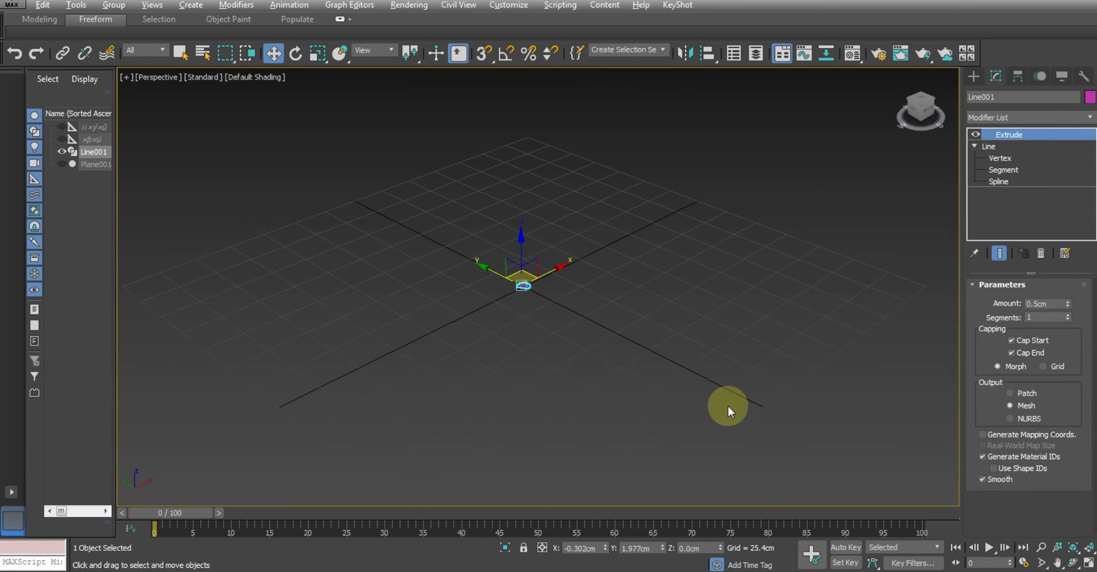
key("z")
double_click(1053, 303)
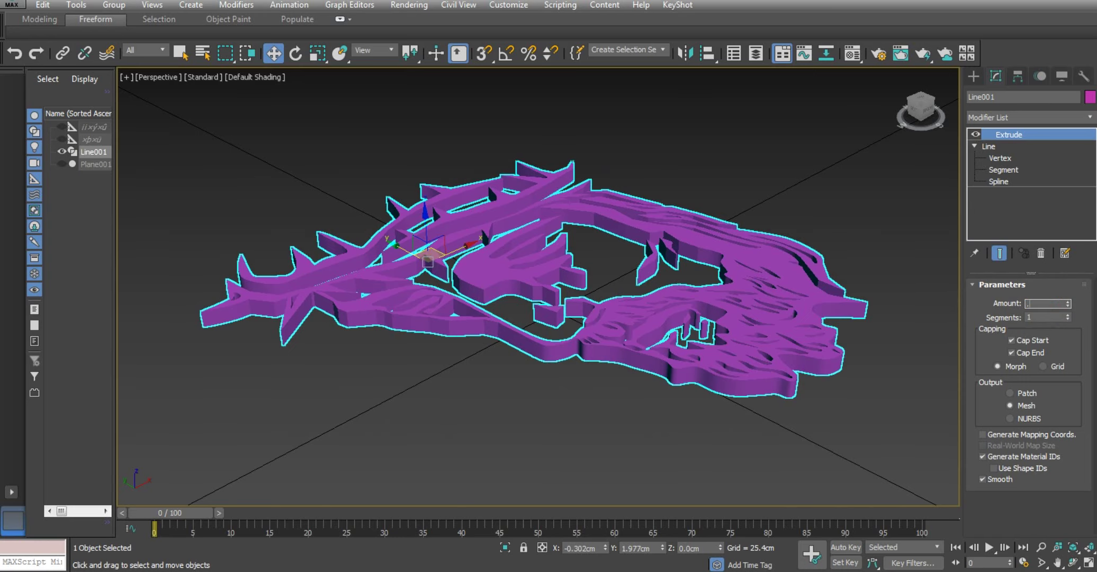
type("0.1")
mouse_move(600, 325)
middle_mouse_down("alt")
mouse_move(538, 353)
mouse_move(480, 274)
mouse_move(492, 295)
mouse_move(564, 247)
mouse_move(543, 266)
mouse_move(545, 286)
middle_mouse_up("alt")
scroll(507, 377, "up", 5)
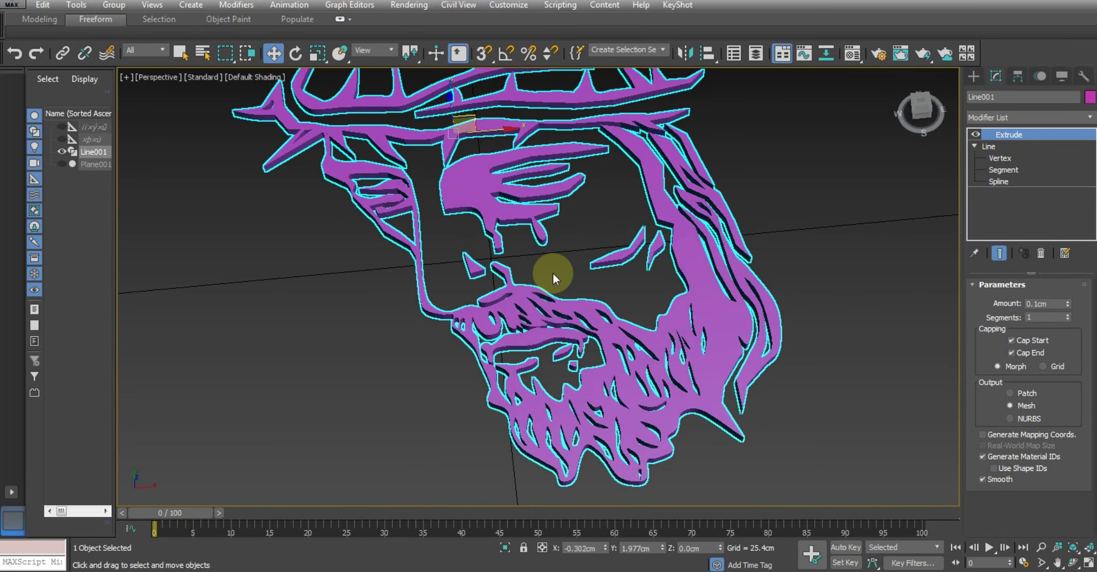
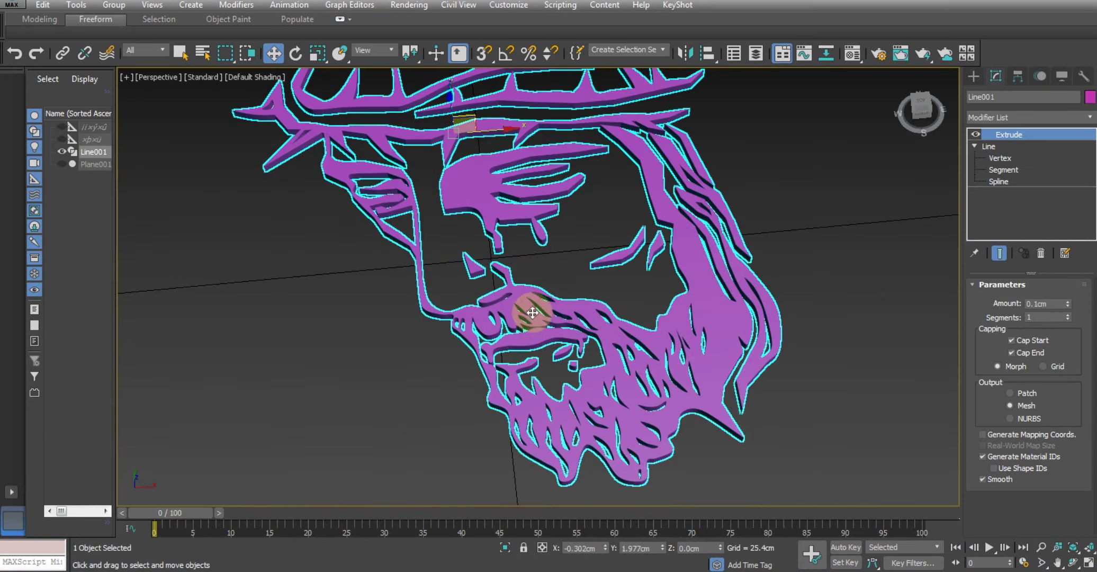
- Inspect the extruded face in Perspective, then maximize and recentre the Top view
middle_click_drag(526, 310, 553, 317, "alt")
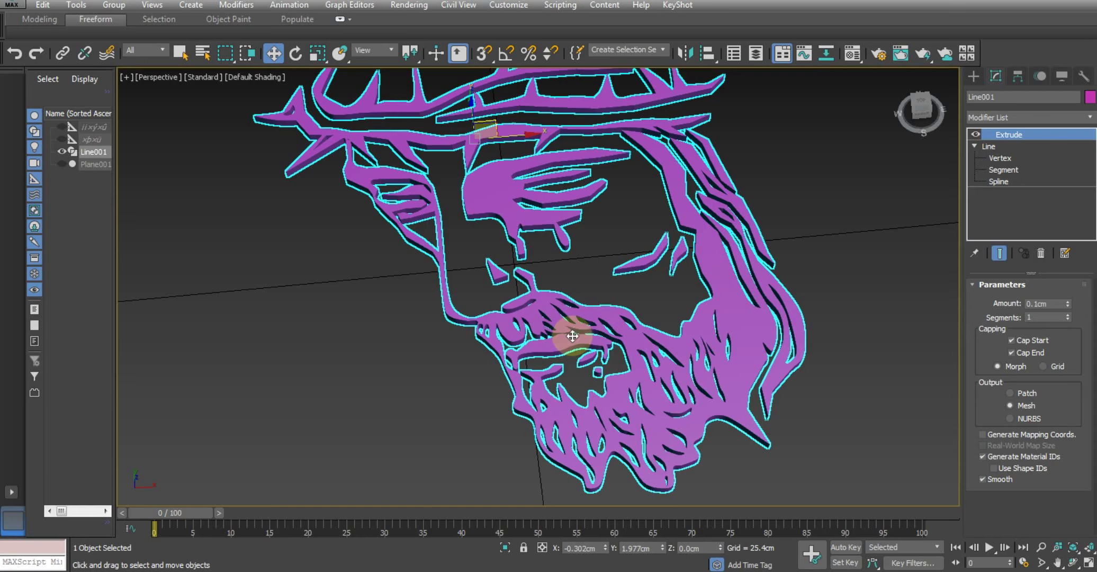
mouse_move(503, 255)
middle_mouse_down("alt")
mouse_move(510, 291)
mouse_move(546, 257)
mouse_move(548, 270)
mouse_move(516, 278)
middle_mouse_up("alt")
scroll(548, 270, "down", 3)
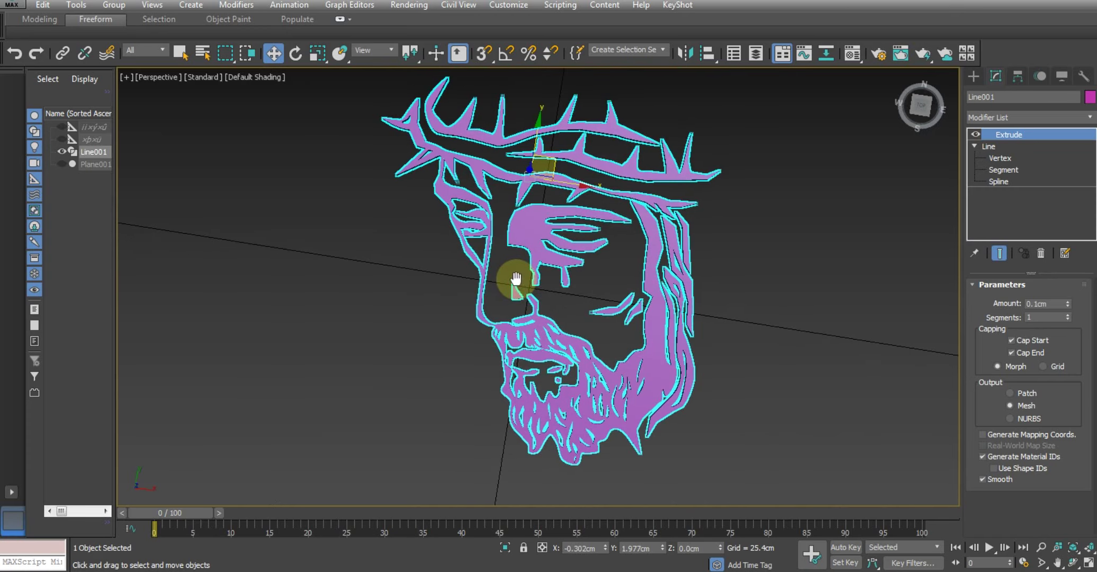
key("alt+w")
key("alt+w")
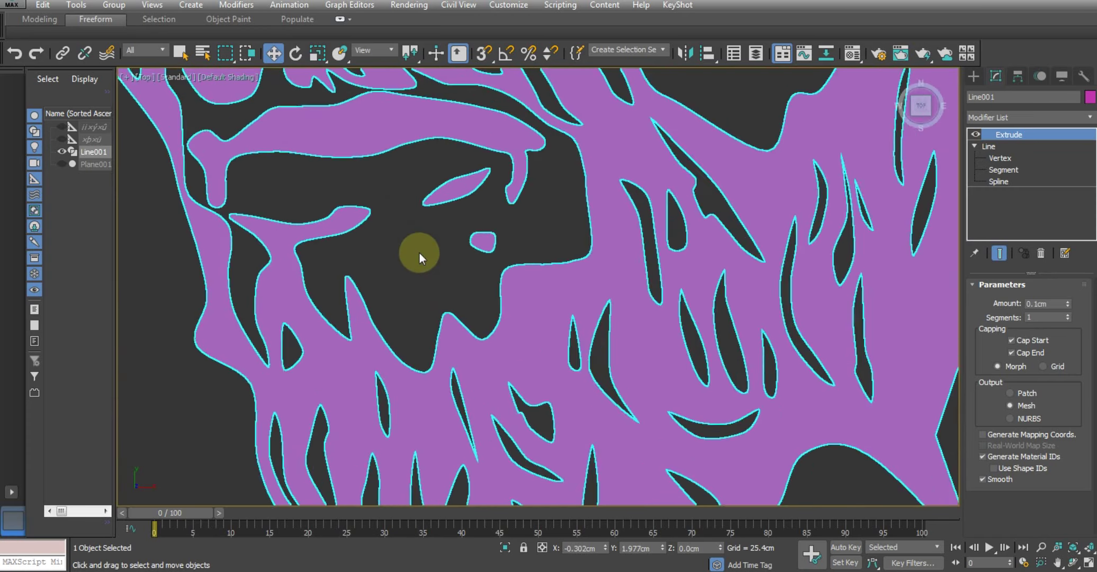
middle_click_drag(419, 253, 446, 349)
scroll(446, 350, "down", 5)
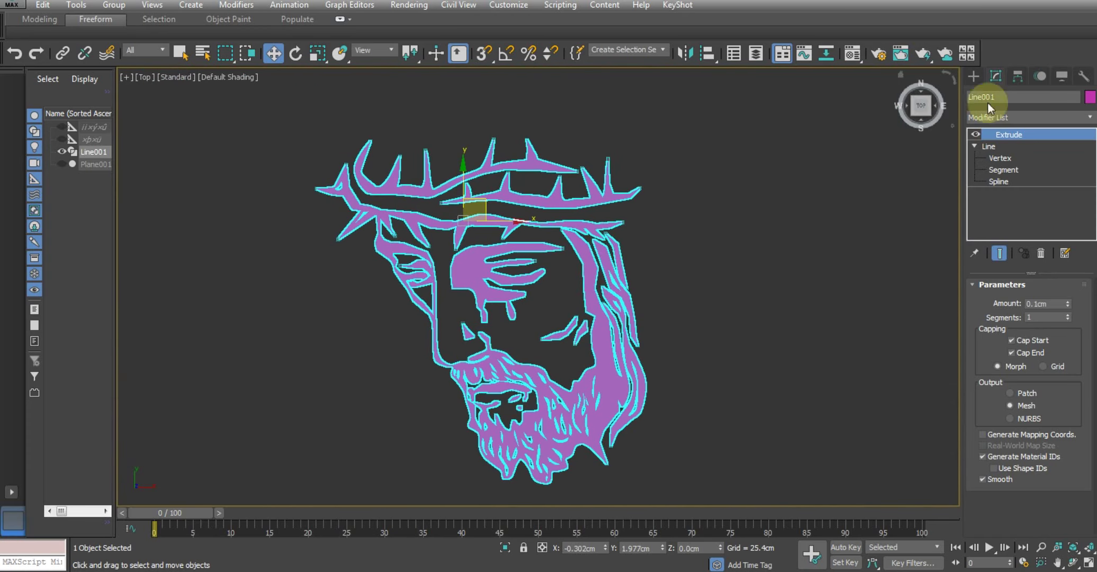
left_click(973, 76)
middle_click_drag(810, 241, 833, 211)
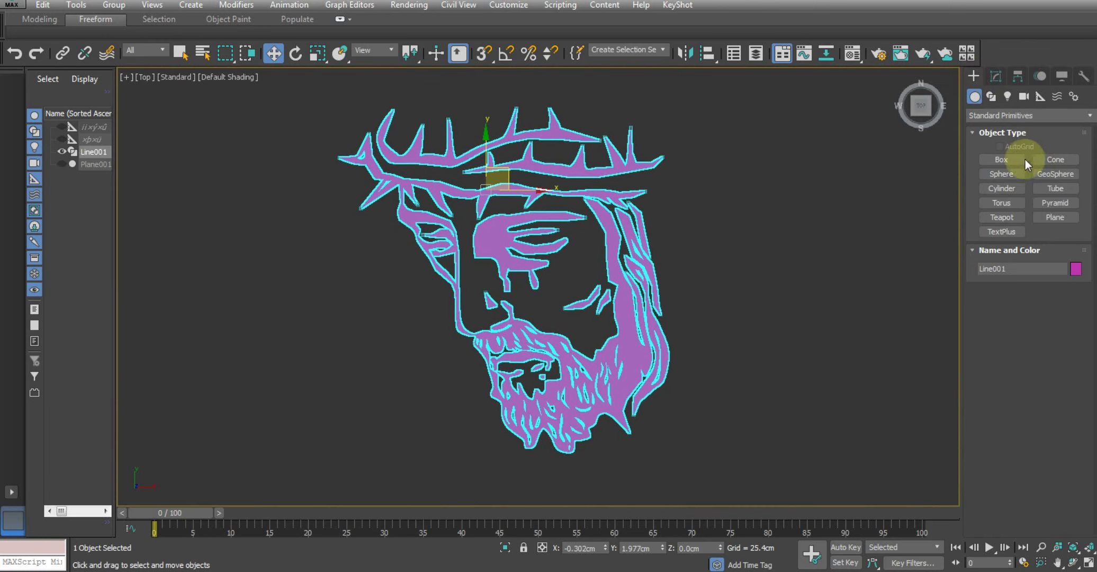
- Draw an ellipse around the whole face in the Top view
left_click(990, 97)
scroll(456, 222, "down", 2)
scroll(390, 196, "down", 1)
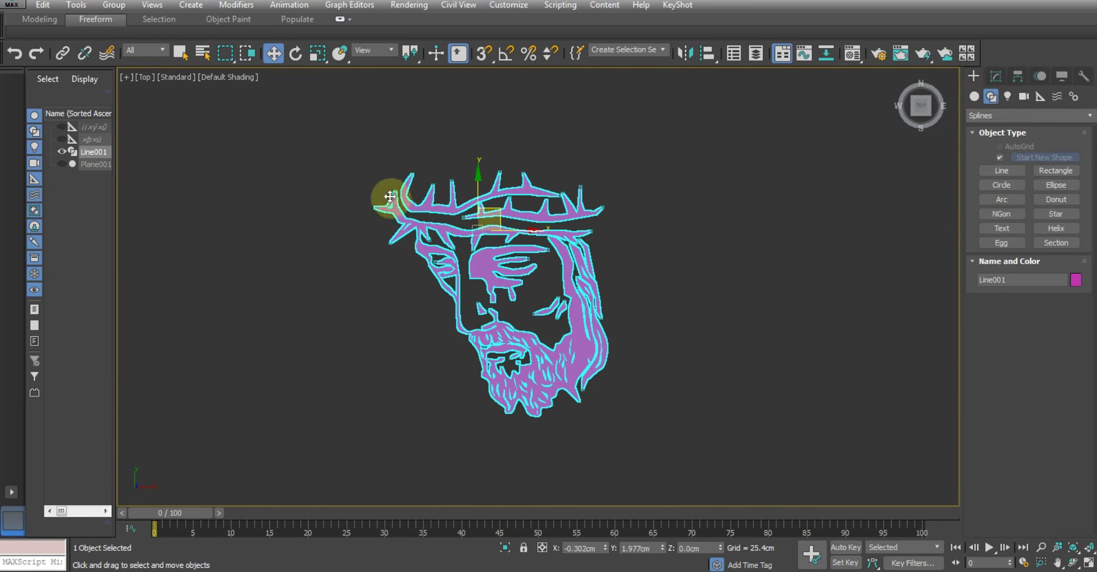
left_click(997, 186)
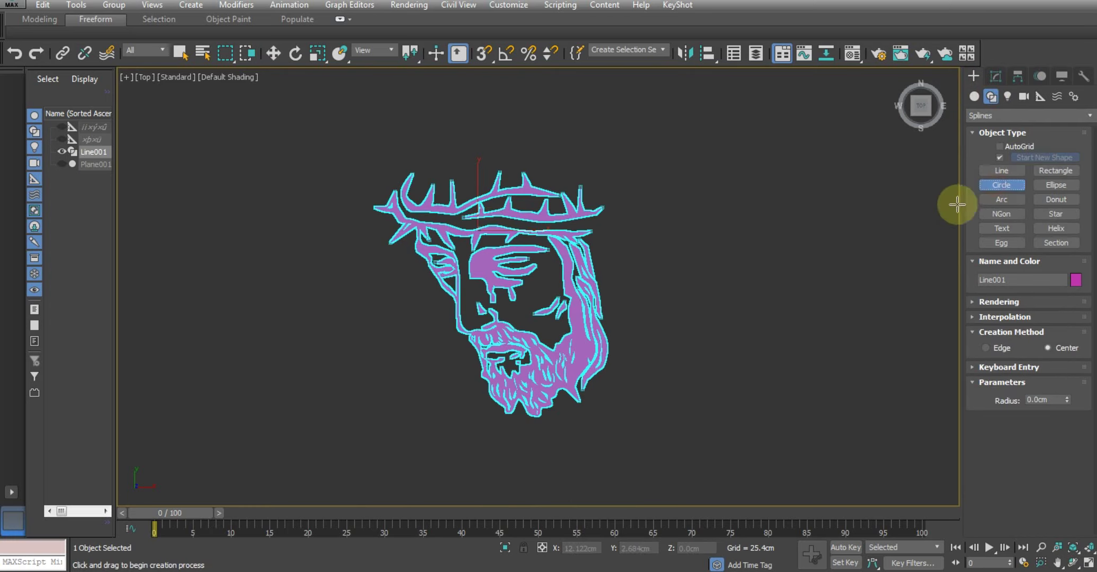
left_click(1059, 185)
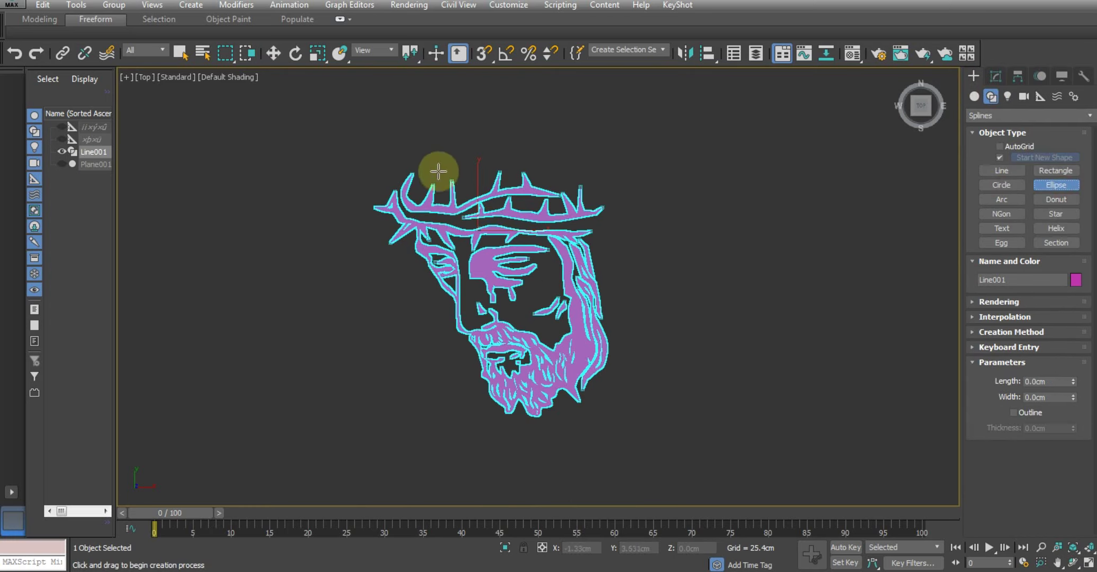
mouse_move(399, 151)
left_mouse_down()
mouse_move(558, 446)
mouse_move(637, 440)
mouse_move(666, 472)
left_mouse_up()
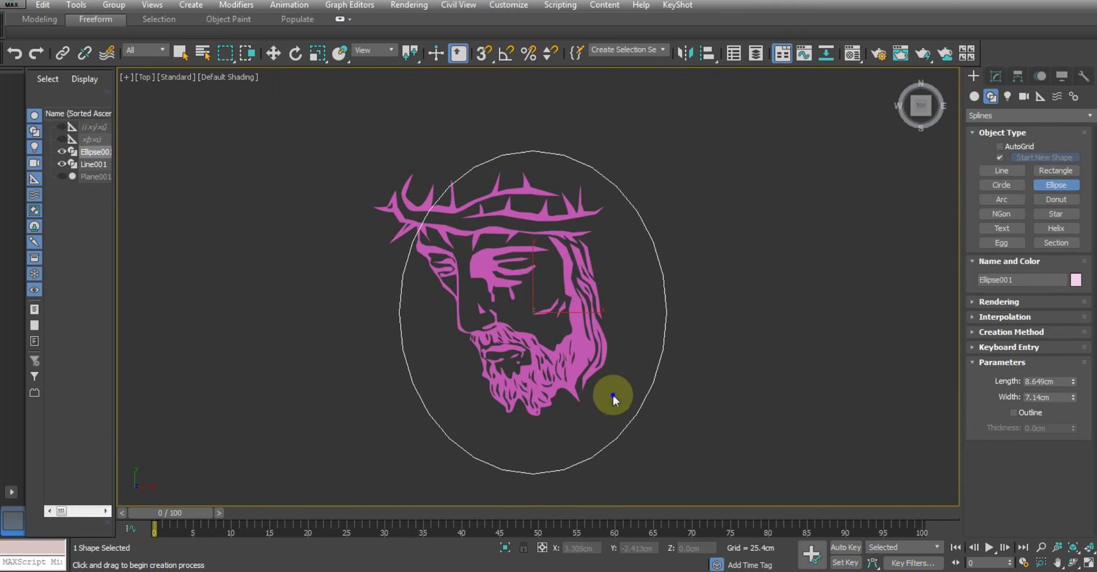
key("w")
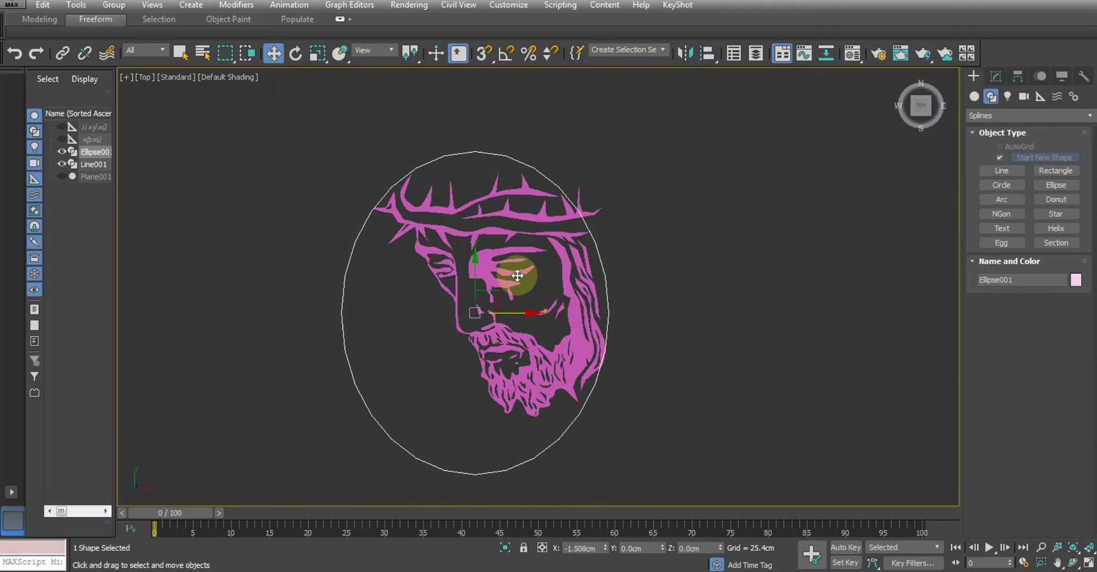
- Rotate the ellipse about 30 degrees and centre it on the face
mouse_move(574, 315)
left_mouse_down()
mouse_move(521, 265)
mouse_move(555, 283)
left_mouse_up()
scroll(556, 283, "up", 3)
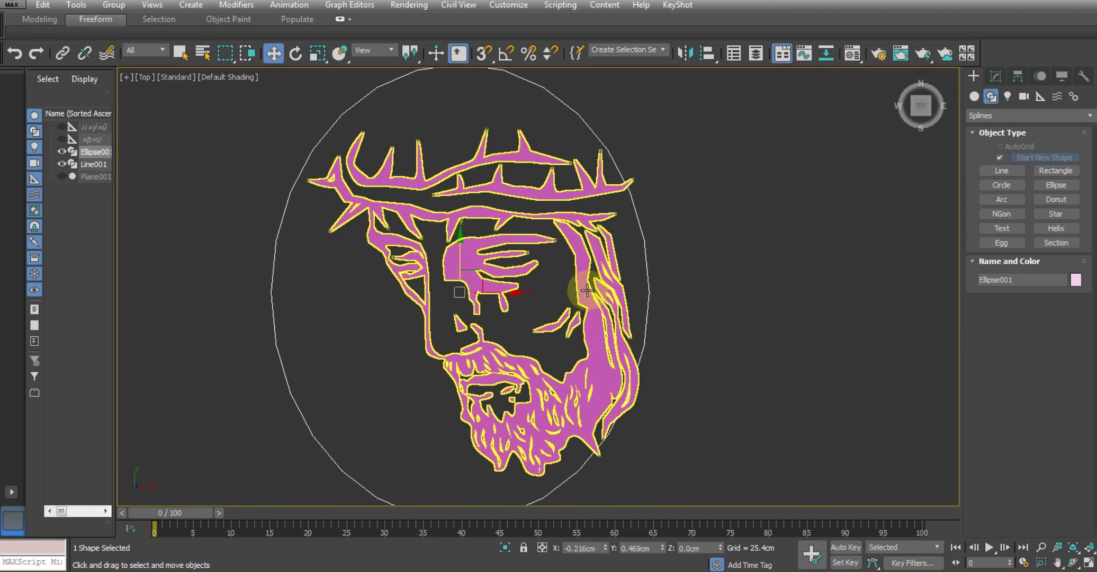
key("e")
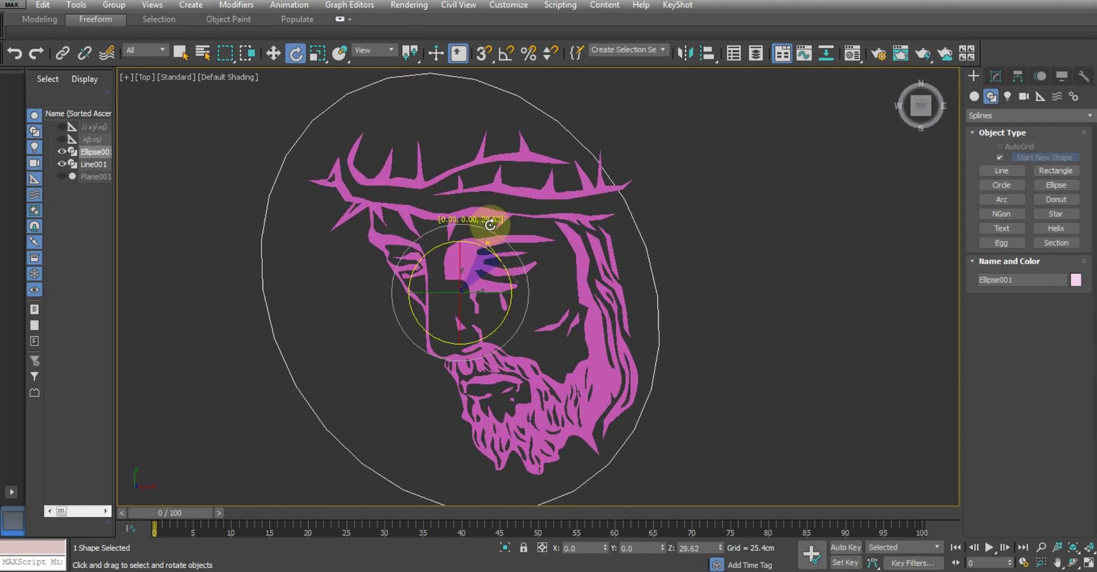
left_click_drag(501, 243, 578, 241)
key("w")
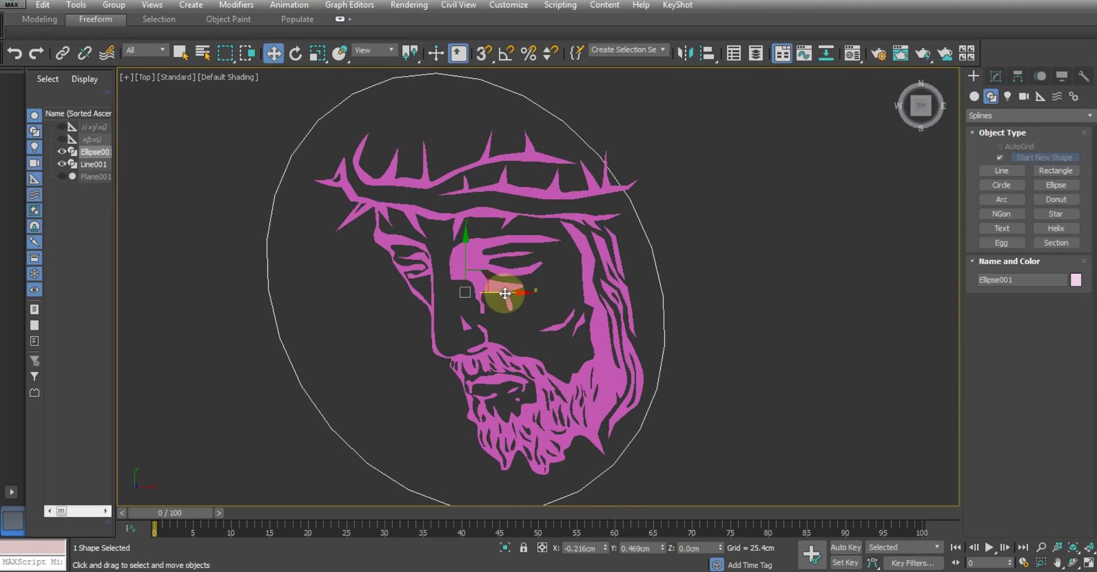
left_click_drag(505, 292, 540, 292)
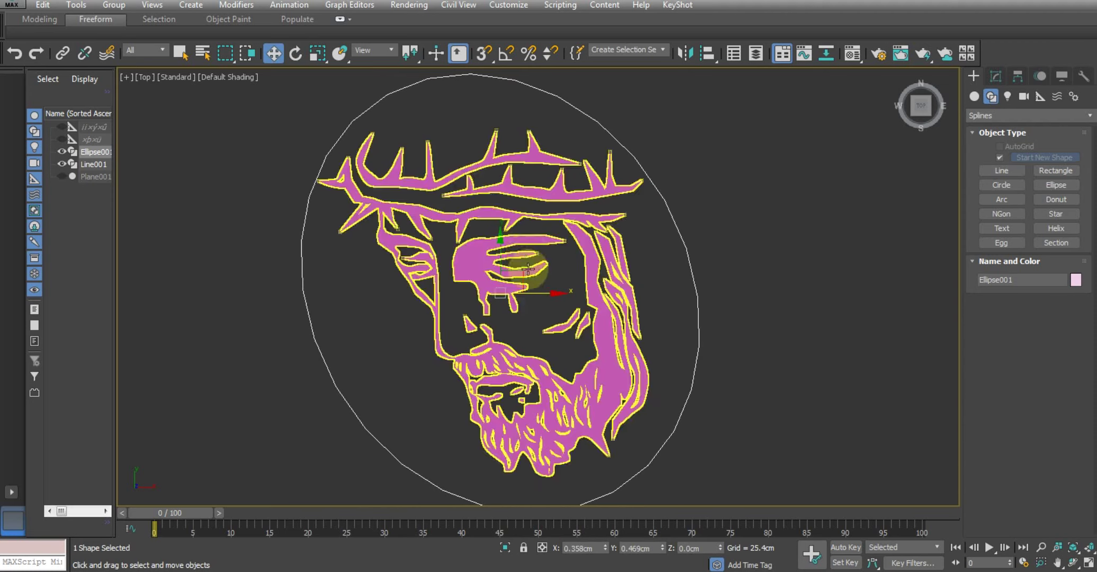
left_click_drag(501, 244, 496, 230)
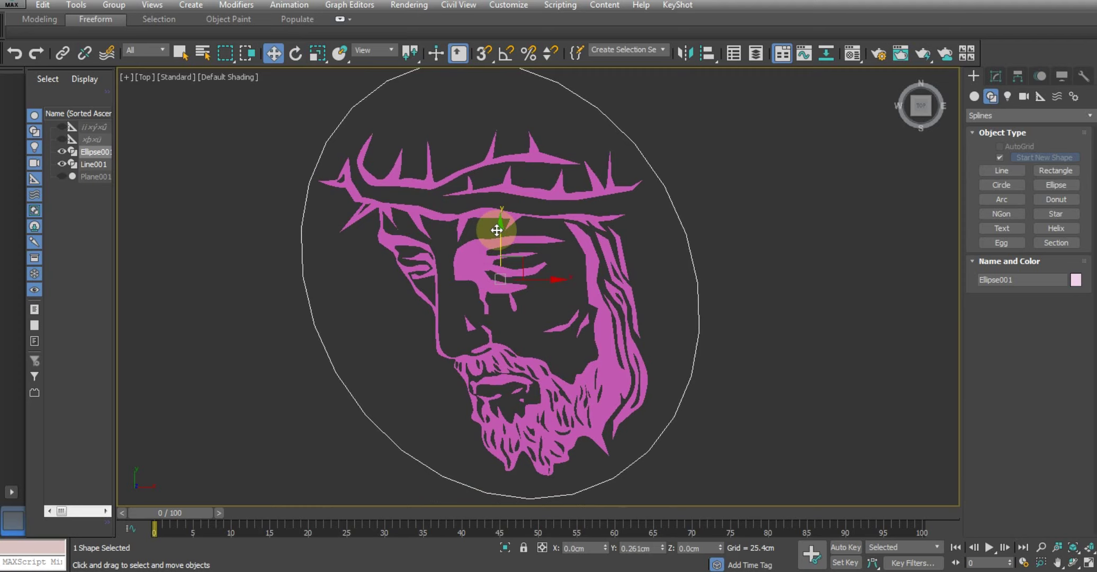
scroll(530, 265, "down", 1)
scroll(539, 276, "down", 2)
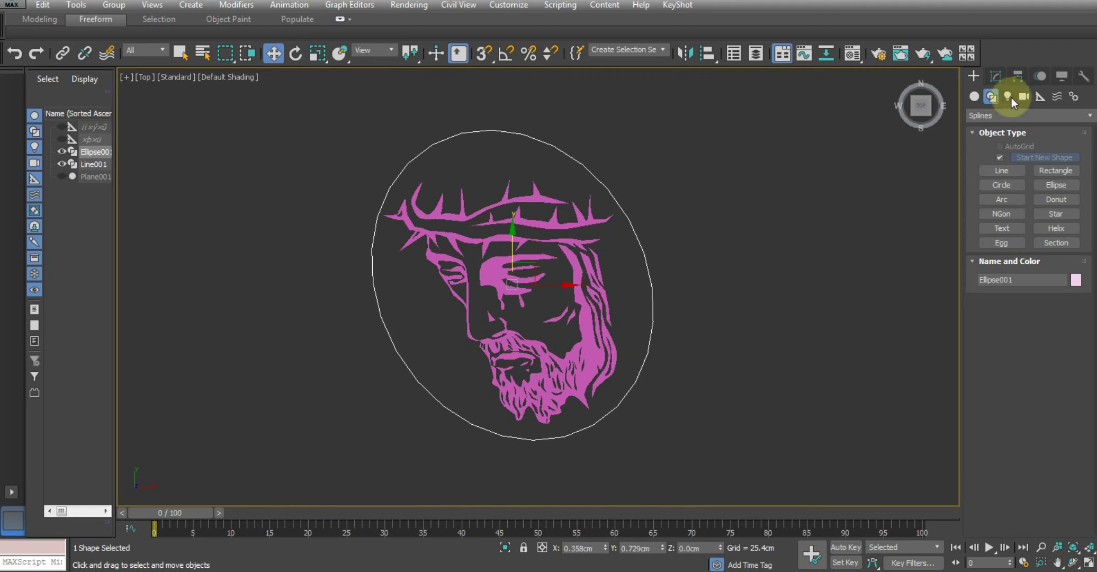
left_click(995, 76)
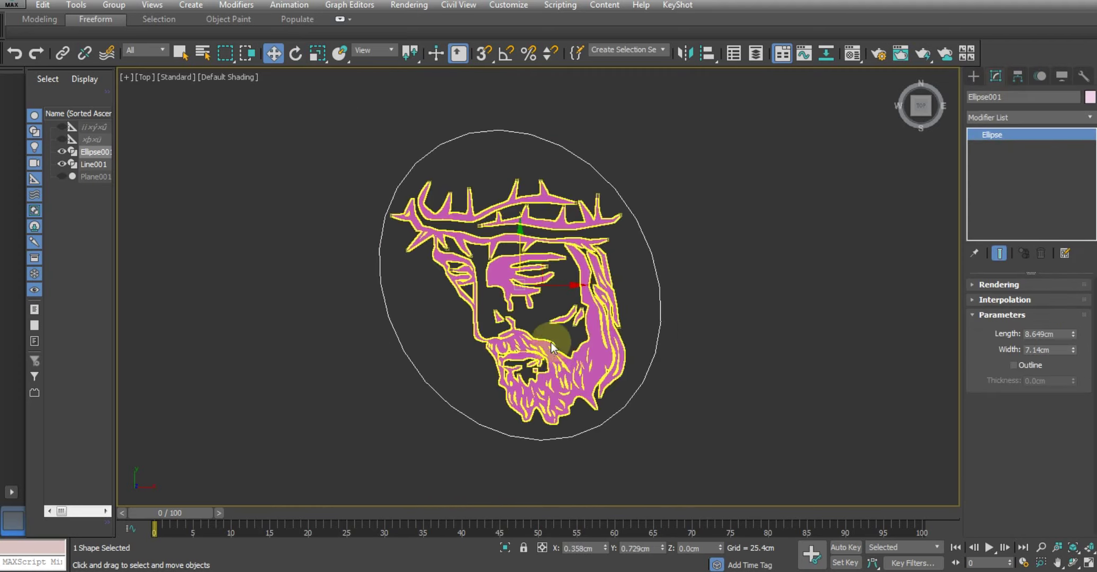
- Enable Outline on the ellipse with a 0.203 cm thickness
middle_click_drag(553, 347, 571, 356)
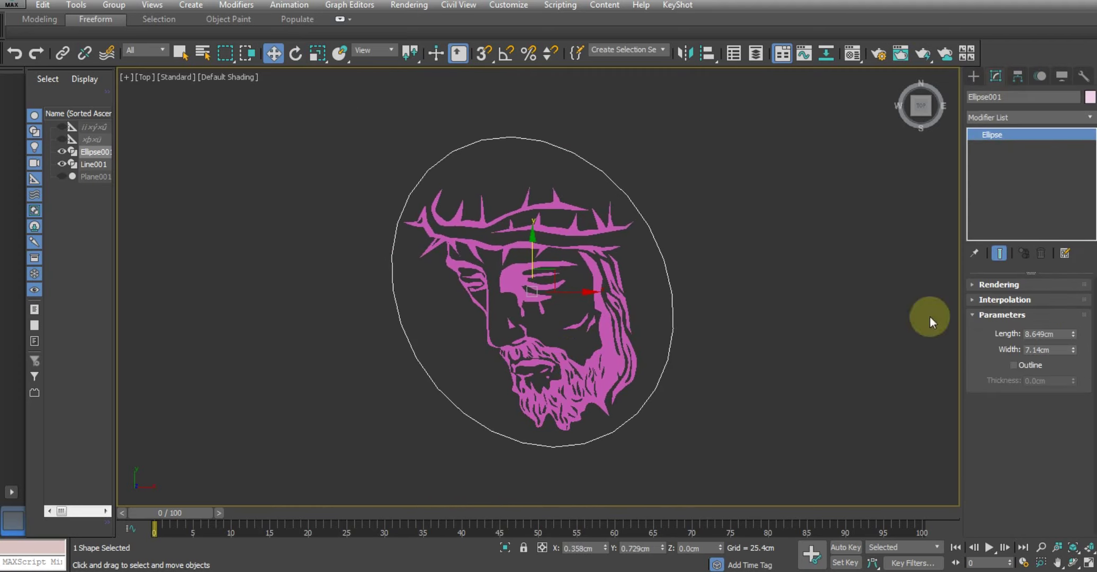
left_click(1025, 365)
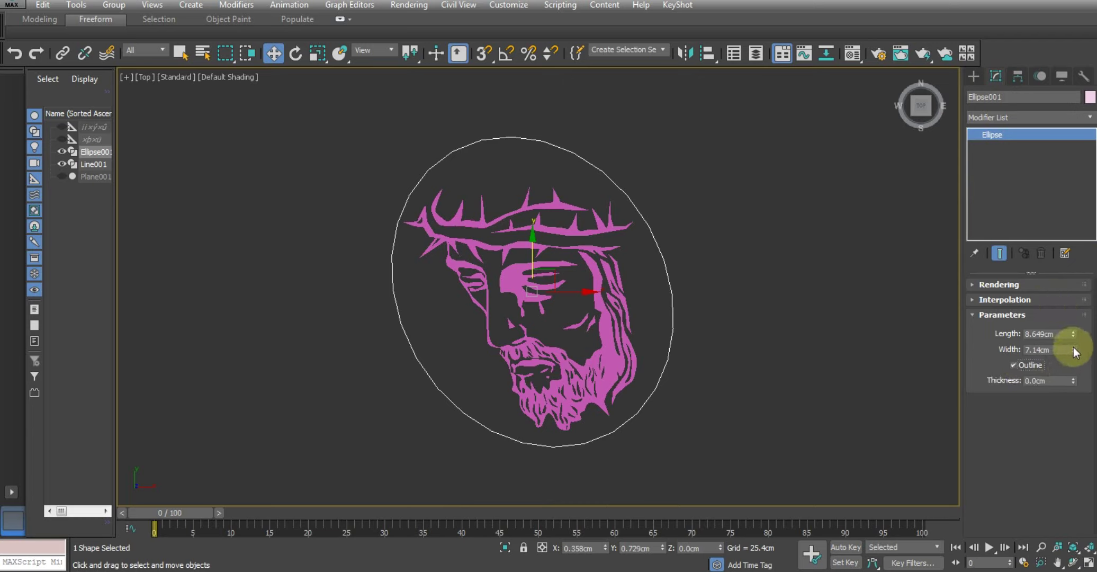
left_click_drag(1073, 381, 1071, 377)
scroll(526, 238, "up", 2)
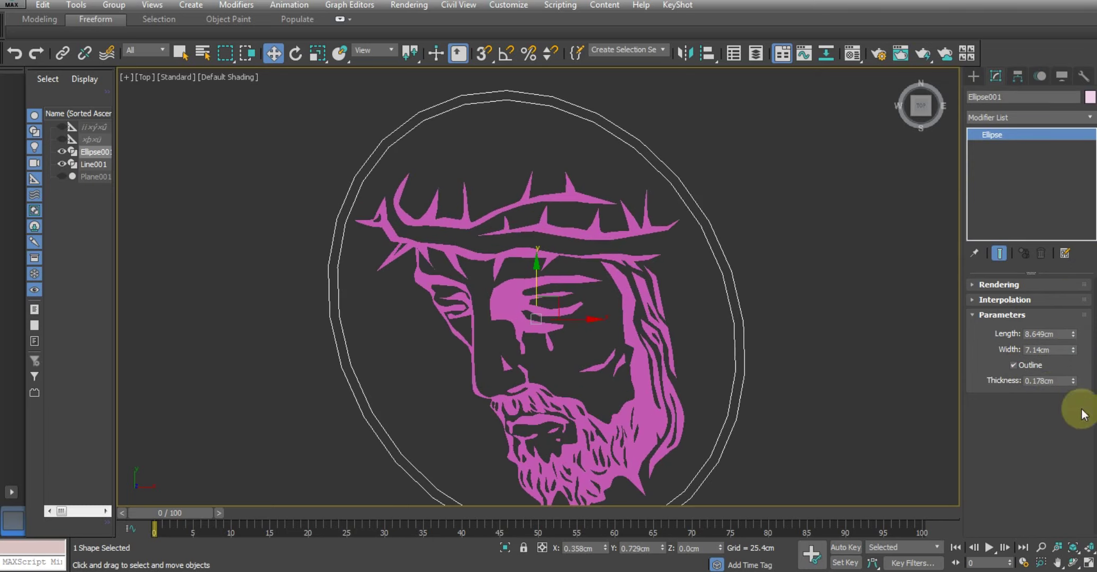
left_click_drag(1074, 381, 1075, 378)
scroll(556, 276, "down", 3)
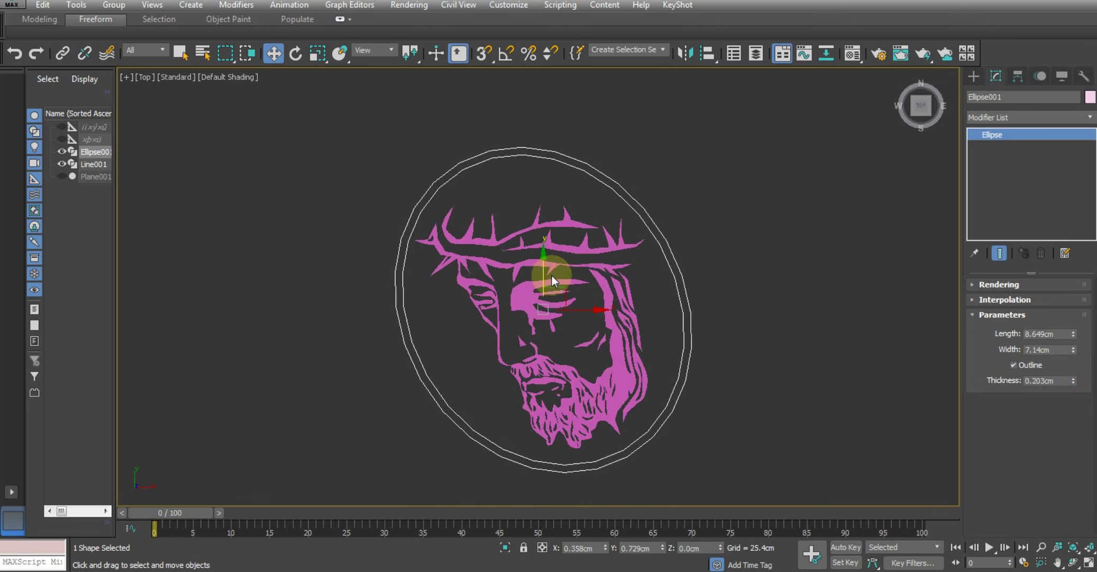
scroll(587, 262, "up", 3)
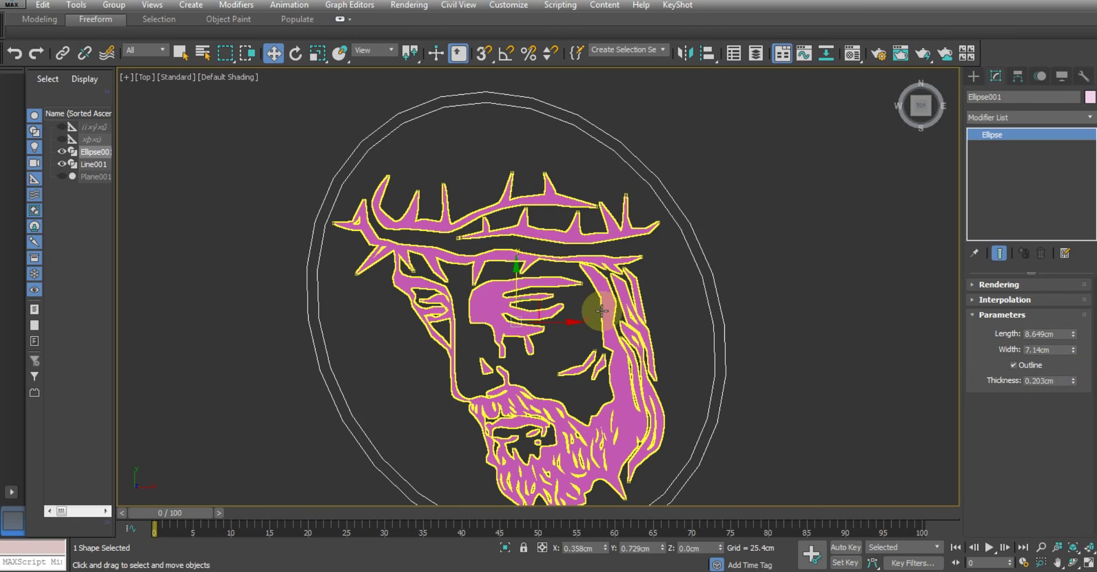
left_click(621, 309)
- Attach the ellipse ring to the Line001 spline so both extrude at 0.1 cm
left_click(975, 149)
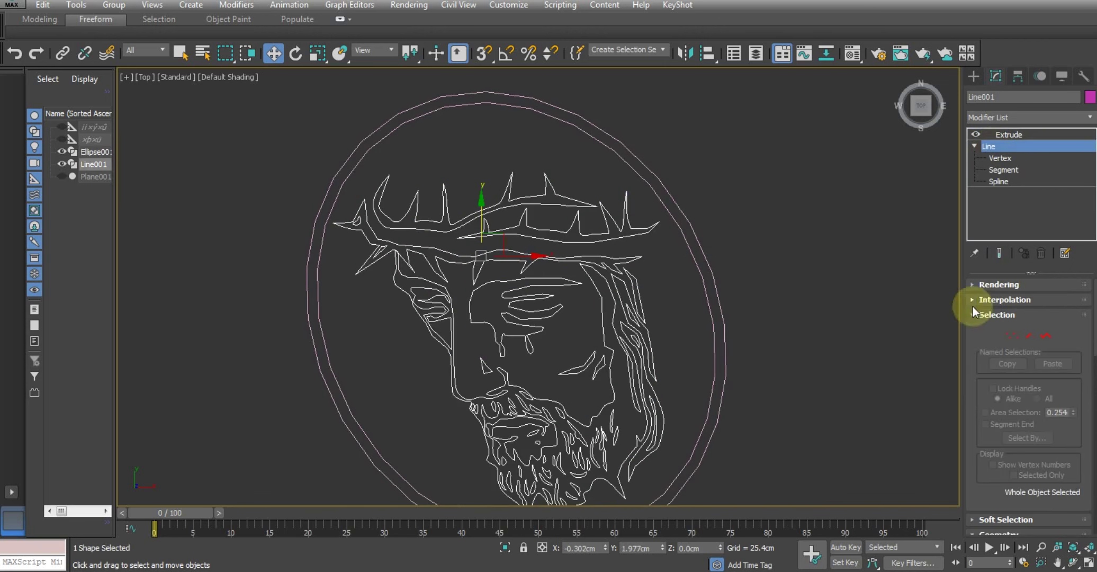
scroll(985, 399, "down", 4)
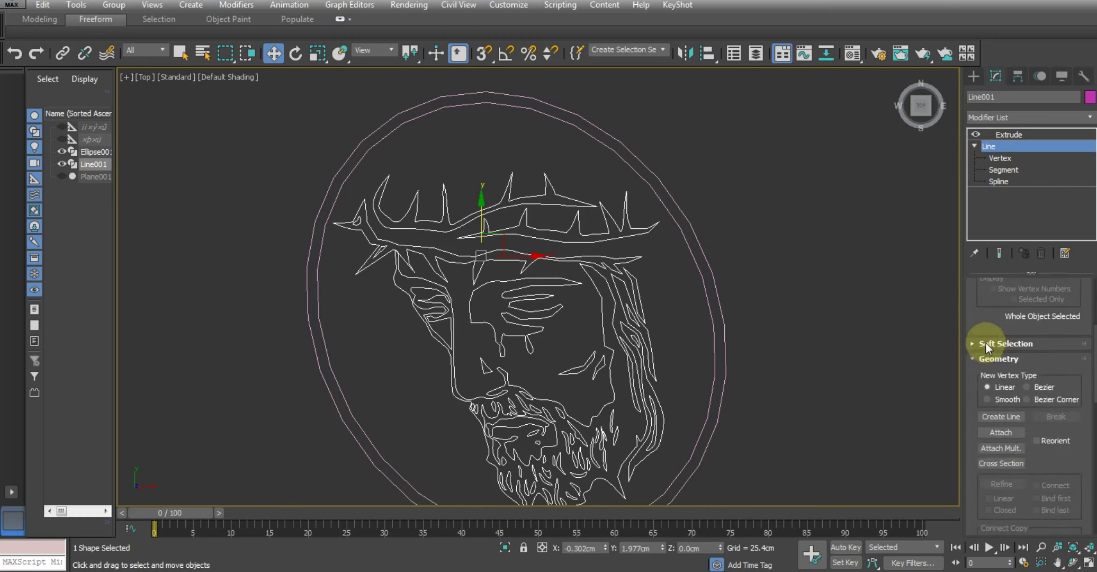
scroll(986, 343, "down", 2)
left_click(1000, 309)
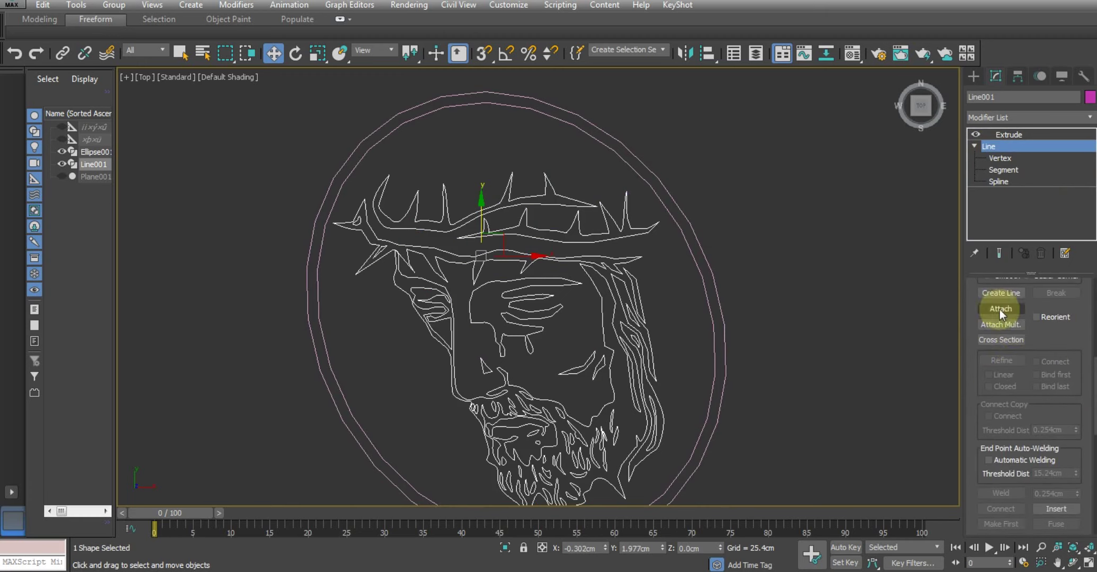
left_click(675, 203)
left_click(1006, 135)
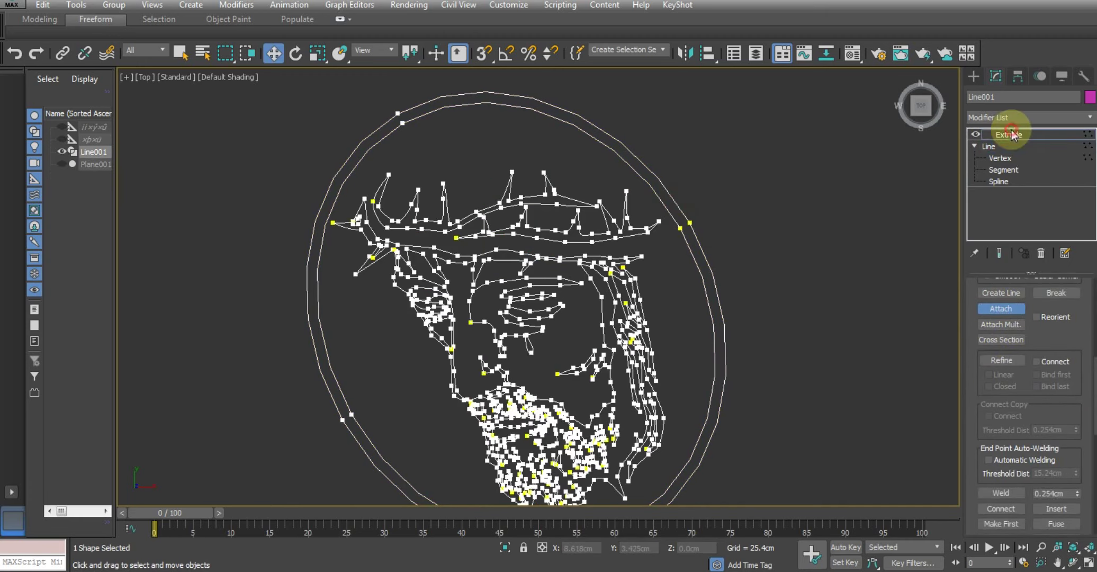
key("w")
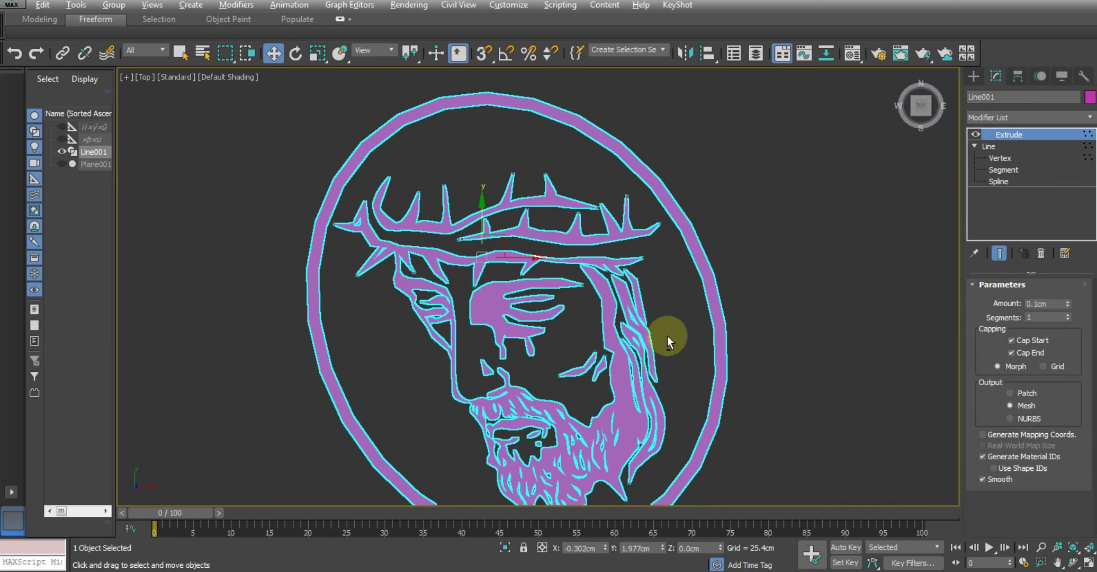
key("alt+w")
key("alt+w")
mouse_move(588, 379)
middle_mouse_down("alt")
mouse_move(571, 193)
mouse_move(592, 258)
middle_mouse_up("alt")
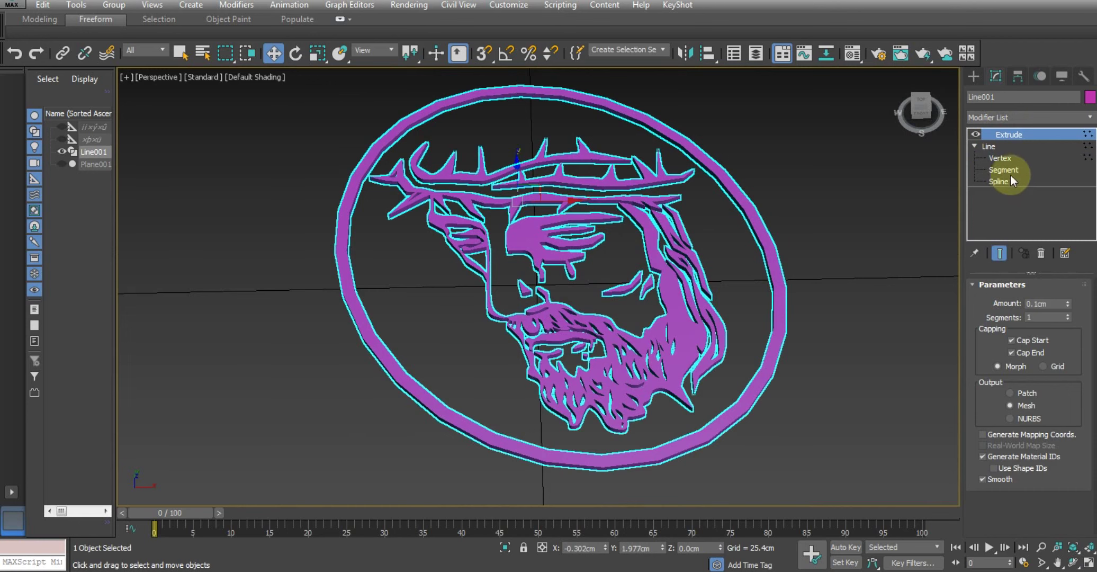
- Select the outer oval ring spline at Spline level and frame it in Front view
left_click(1001, 182)
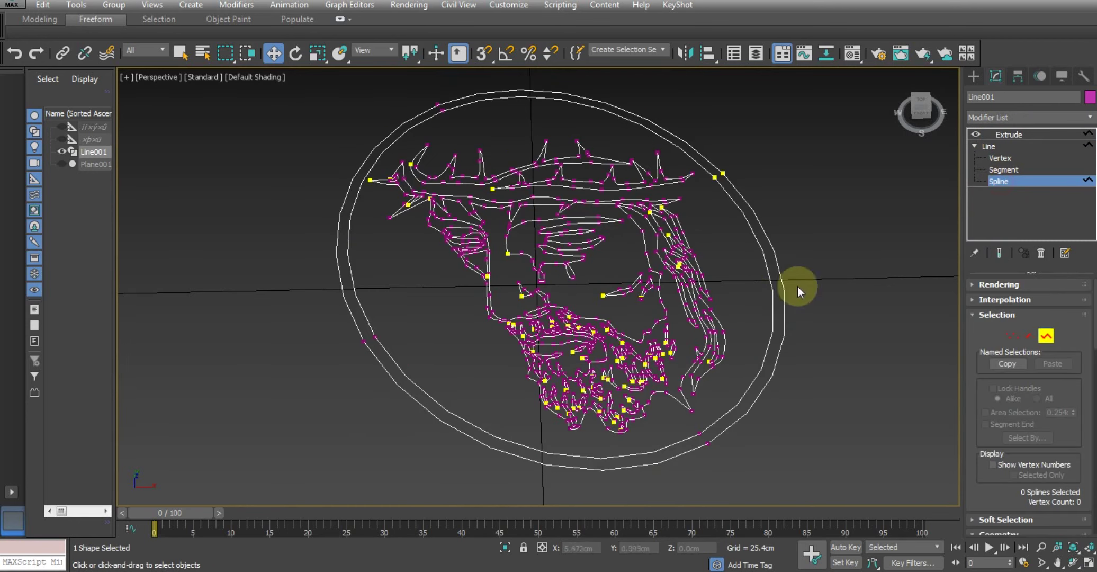
left_click(778, 267)
scroll(747, 368, "down", 3)
middle_click_drag(747, 367, 730, 355, "alt")
key("alt+w")
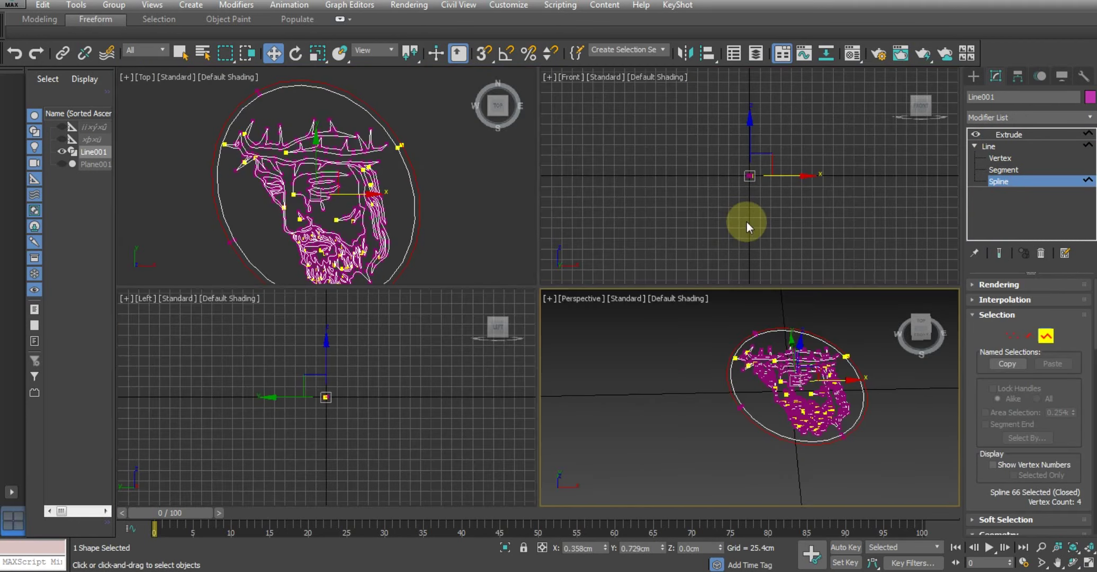
key("alt+w")
scroll(572, 253, "down", 5)
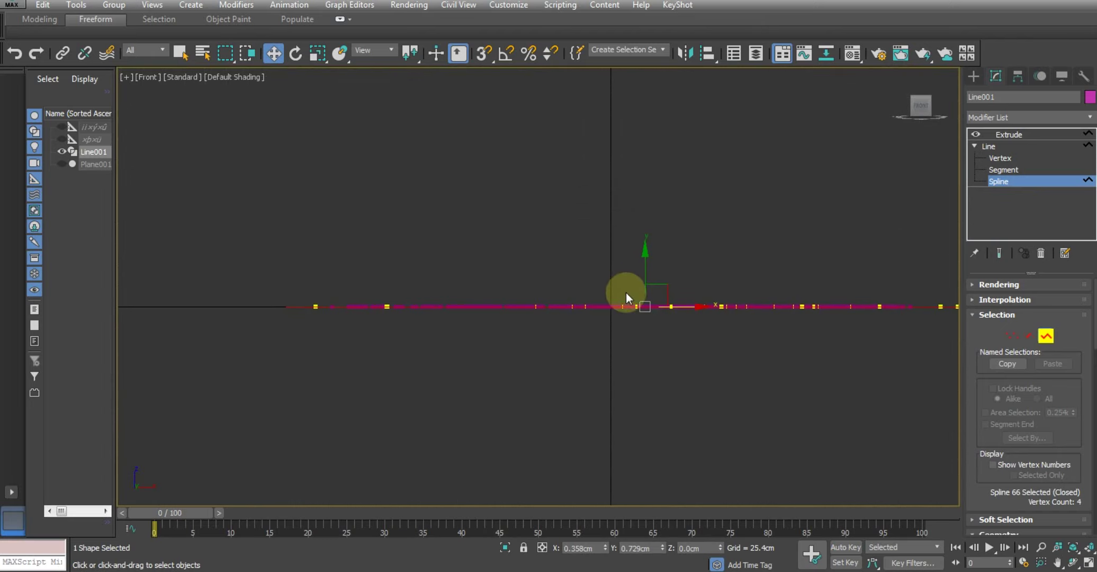
mouse_move(625, 297)
middle_mouse_down()
mouse_move(625, 314)
mouse_move(617, 286)
middle_mouse_up()
- Shift-drag a copy of the outer oval slightly below the original
key("alt+w")
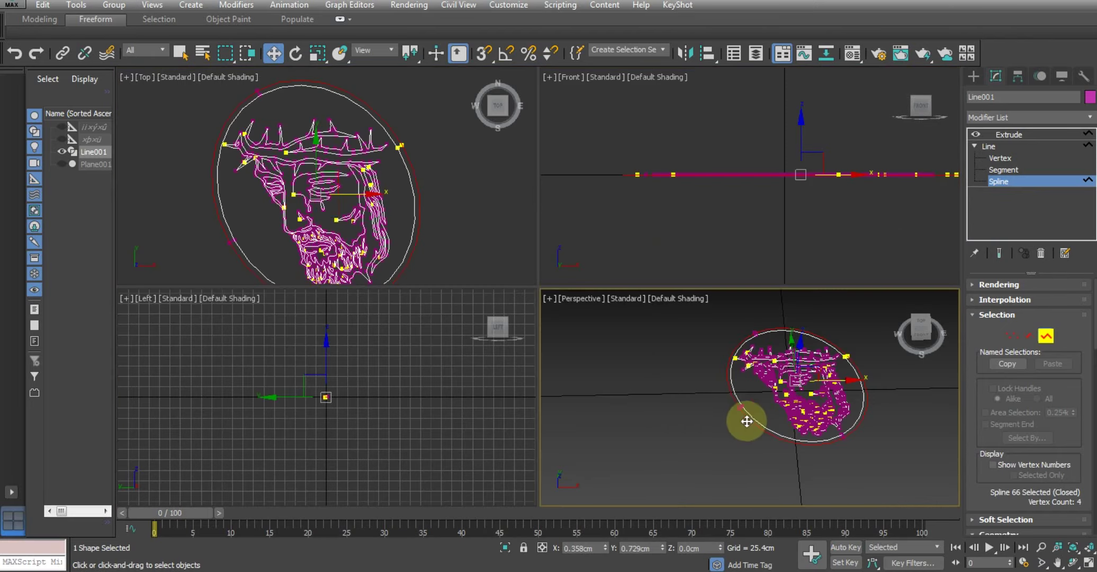
key("alt+w")
scroll(623, 276, "up", 3)
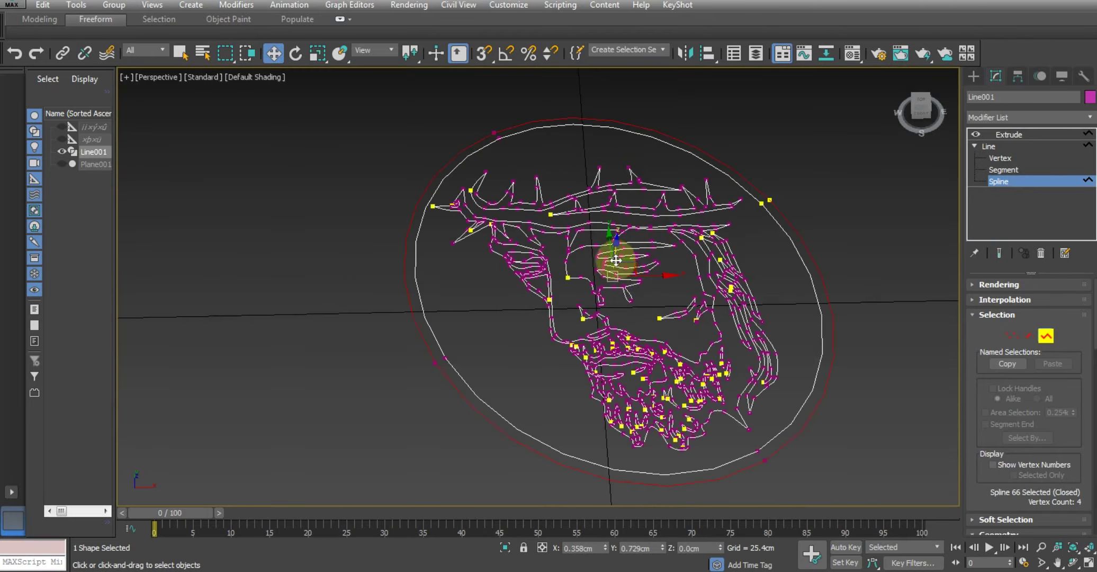
middle_click_drag(616, 260, 616, 246, "alt")
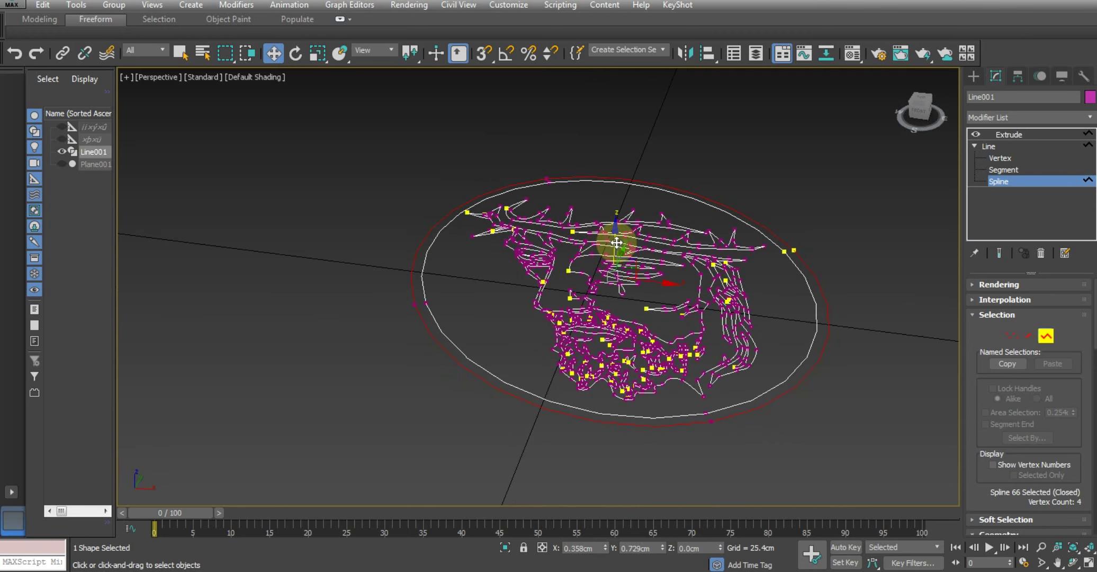
left_click_drag(617, 242, 611, 260, "shift")
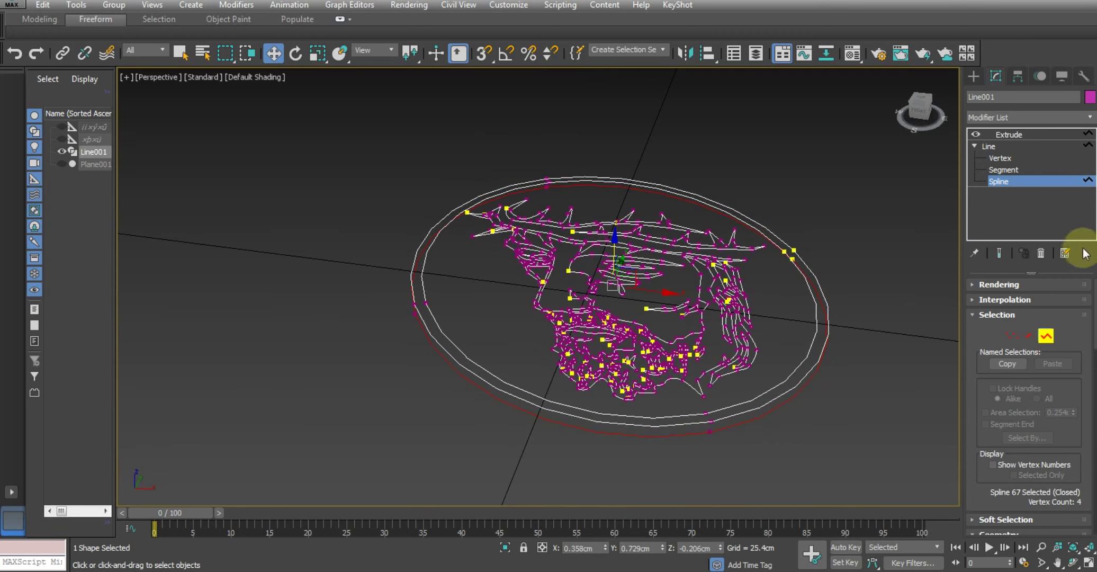
left_click_drag(971, 445, 970, 444)
scroll(969, 423, "down", 3)
scroll(974, 380, "down", 2)
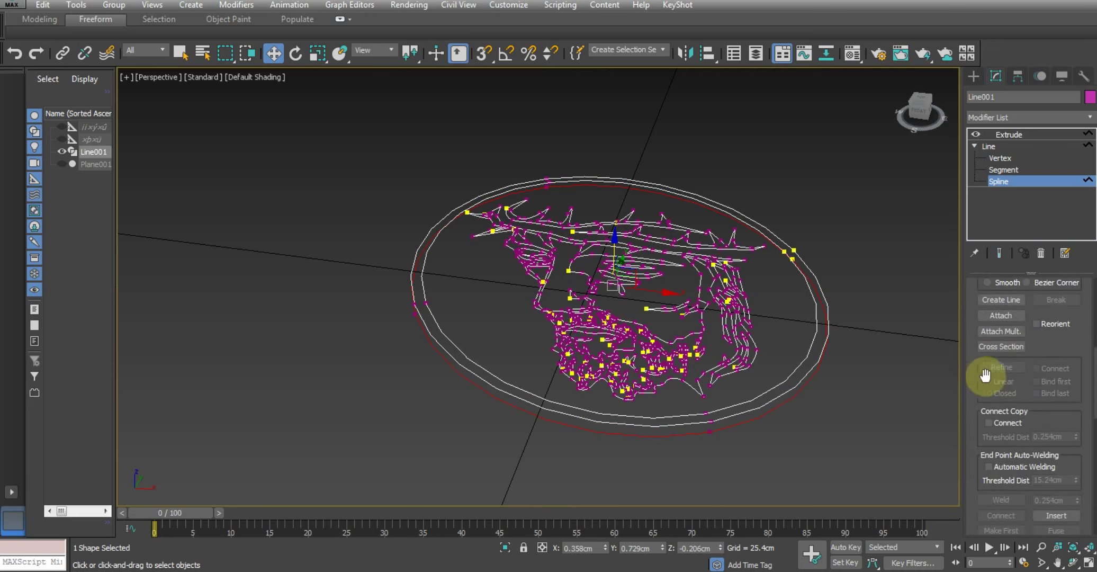
scroll(982, 375, "down", 2)
scroll(1004, 350, "down", 2)
scroll(1038, 371, "up", 3)
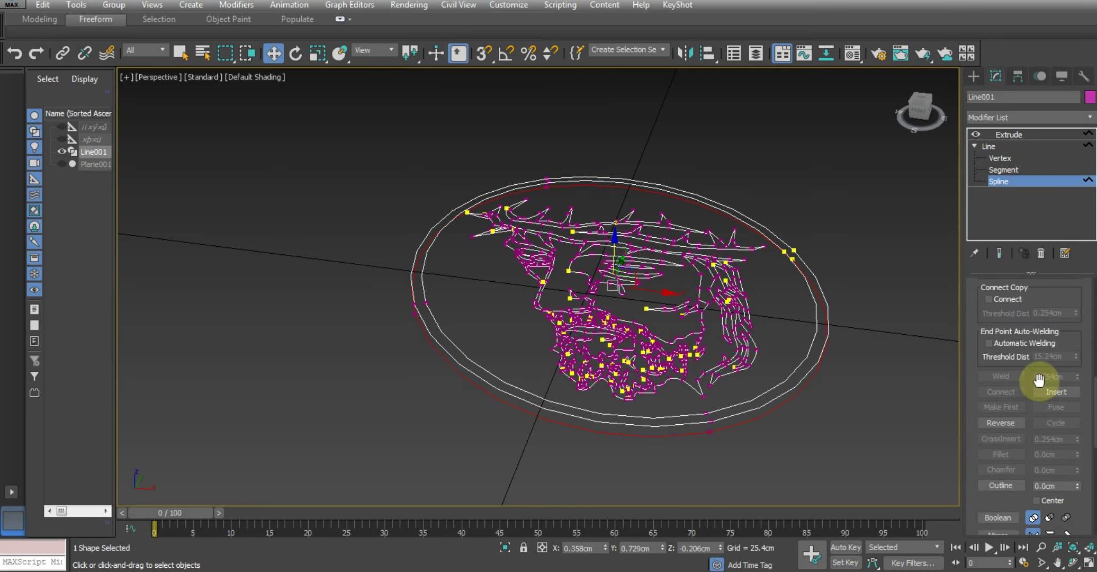
scroll(1039, 379, "down", 3)
scroll(1038, 378, "down", 3)
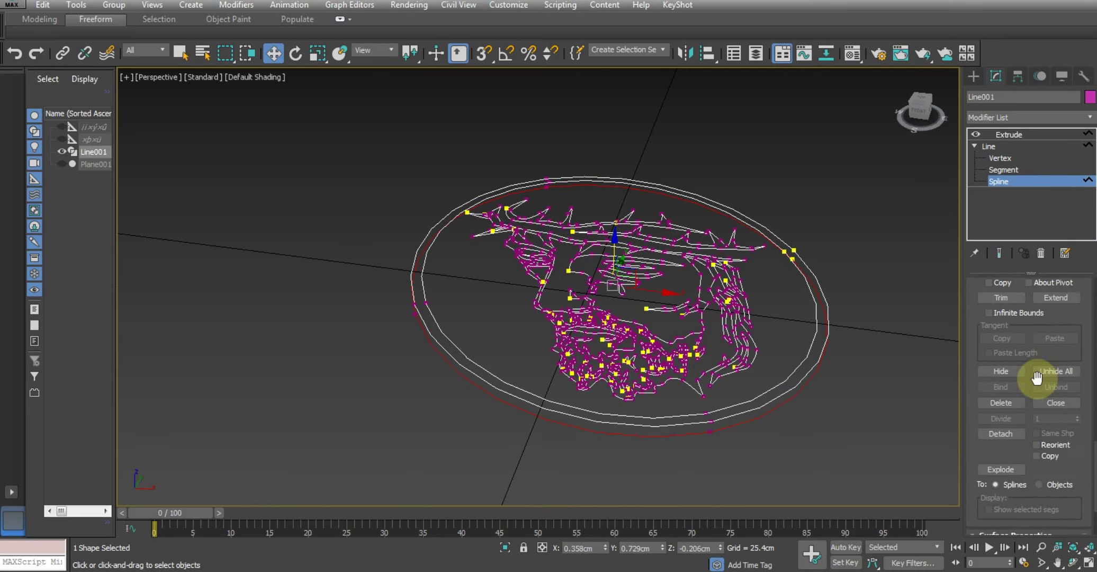
- Detach the copied oval as Shape001 and select it
left_click(1001, 433)
left_click(590, 290)
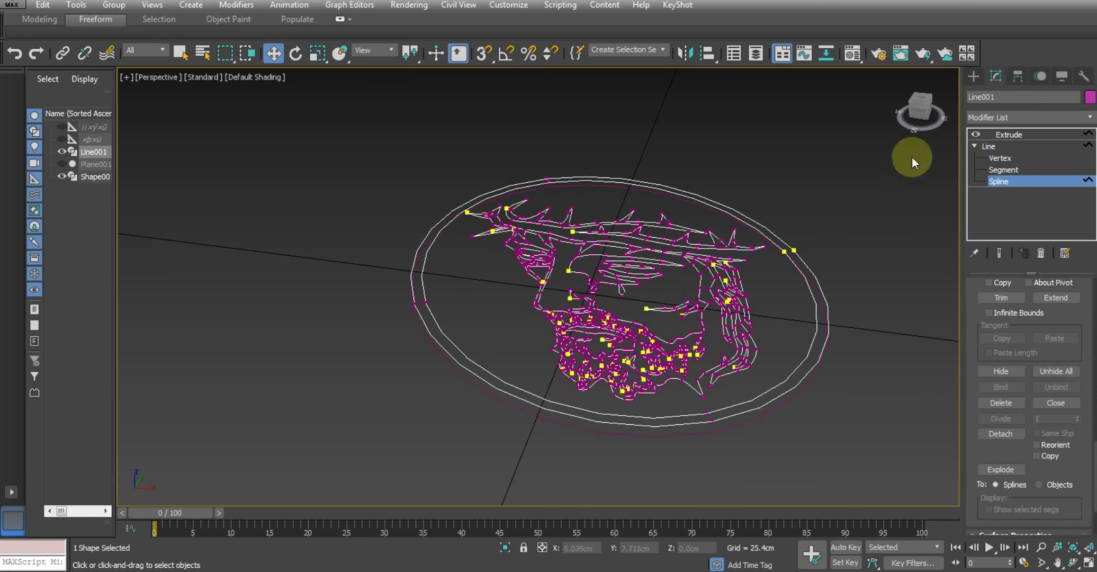
left_click(988, 146)
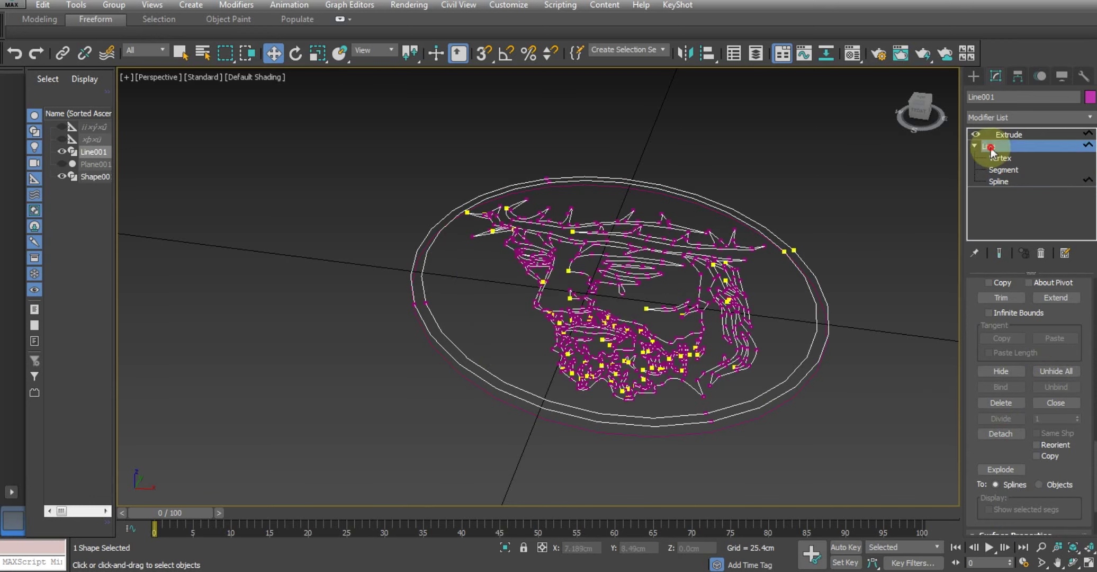
left_click(568, 430)
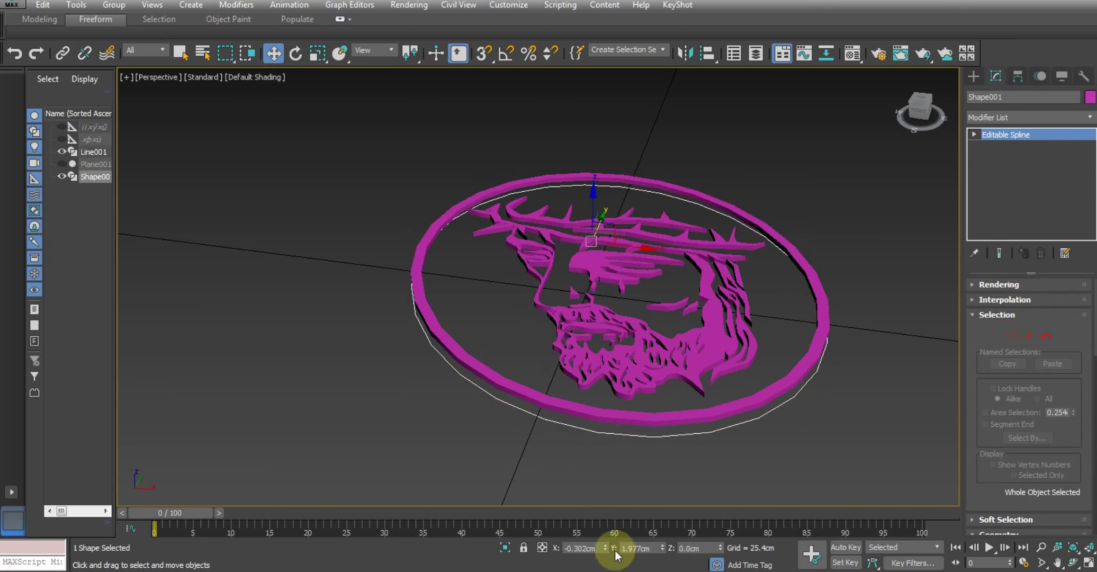
- Move Shape001 up in the Front view to line up with the relief
middle_click_drag(628, 445, 630, 430, "alt")
key("alt+w")
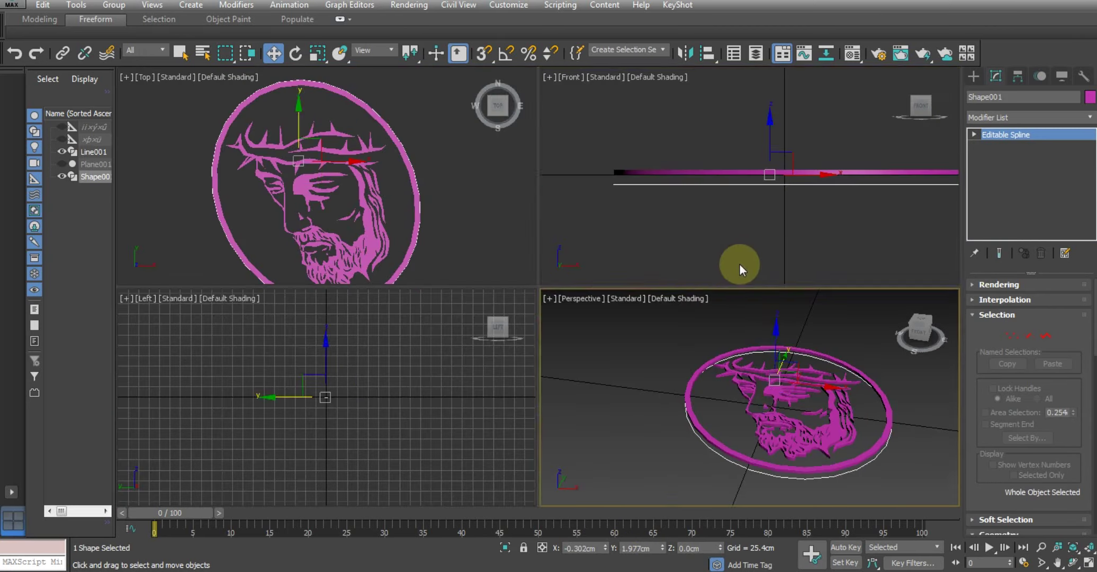
key("alt+w")
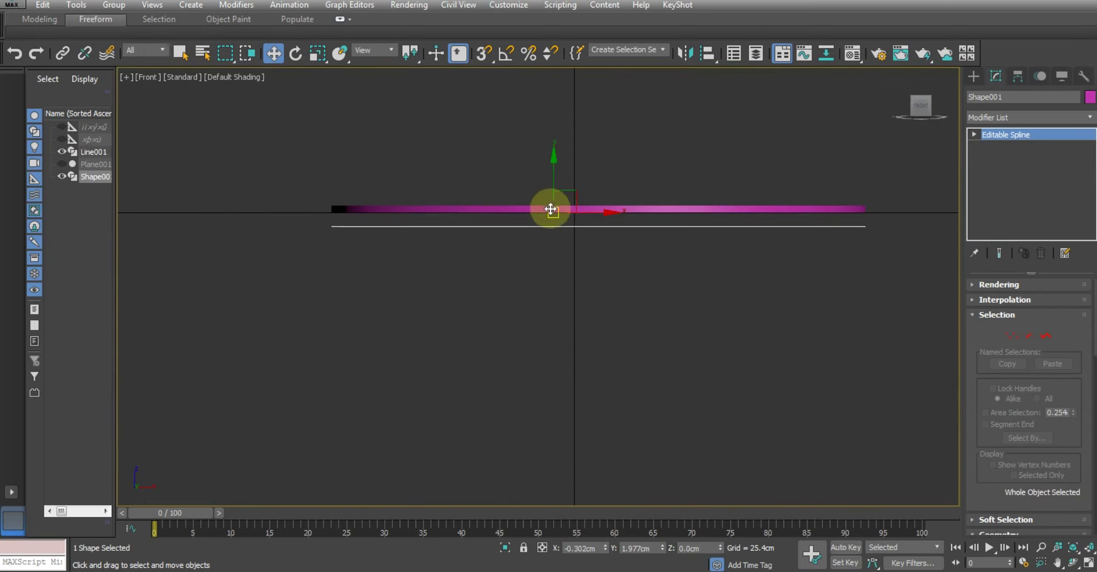
left_click_drag(551, 175, 546, 157)
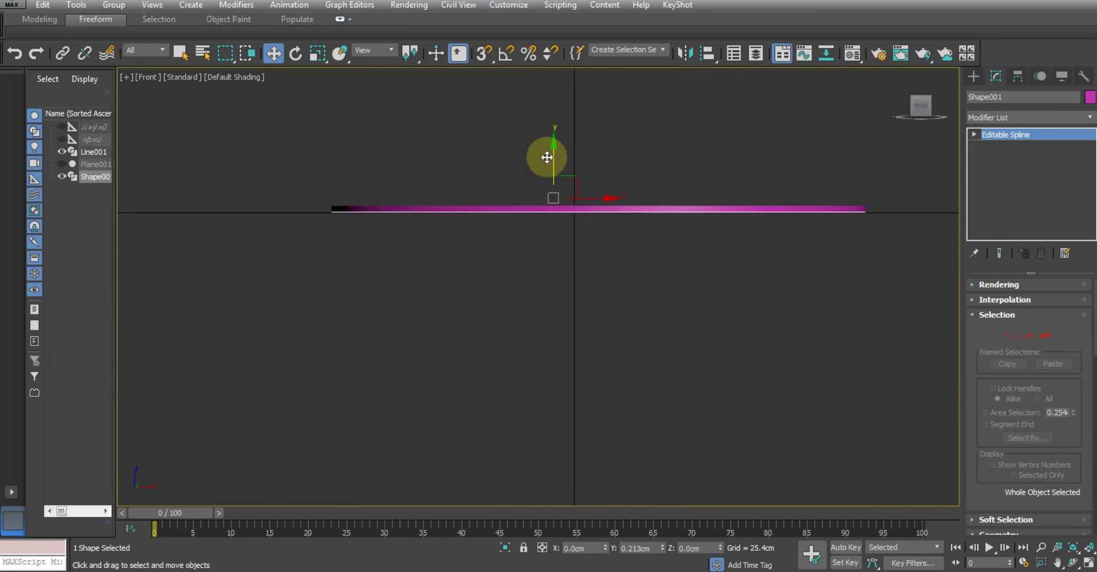
left_click(974, 134)
left_click(998, 169)
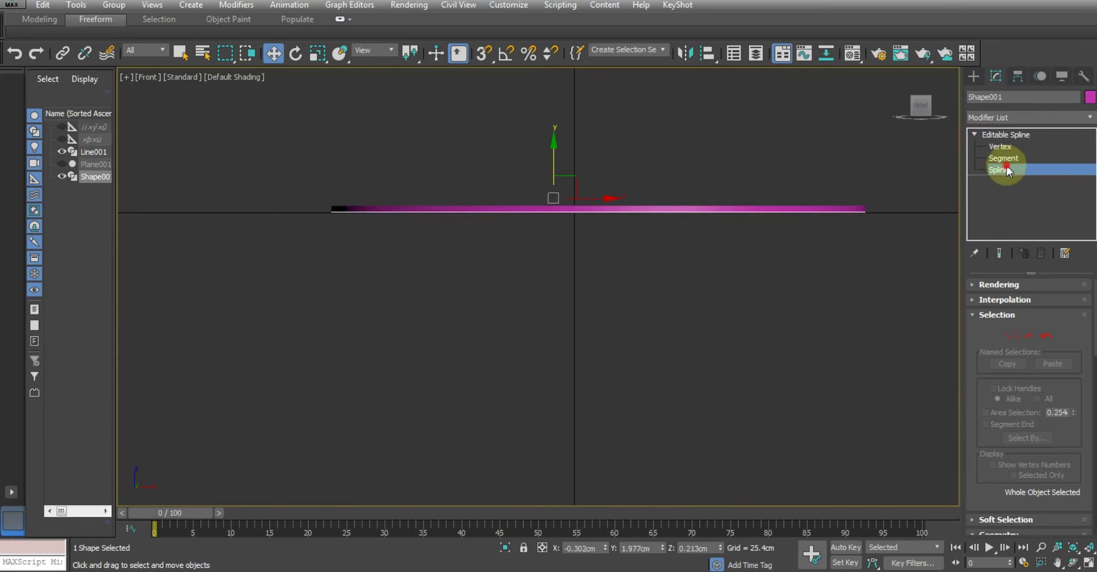
left_click(703, 209)
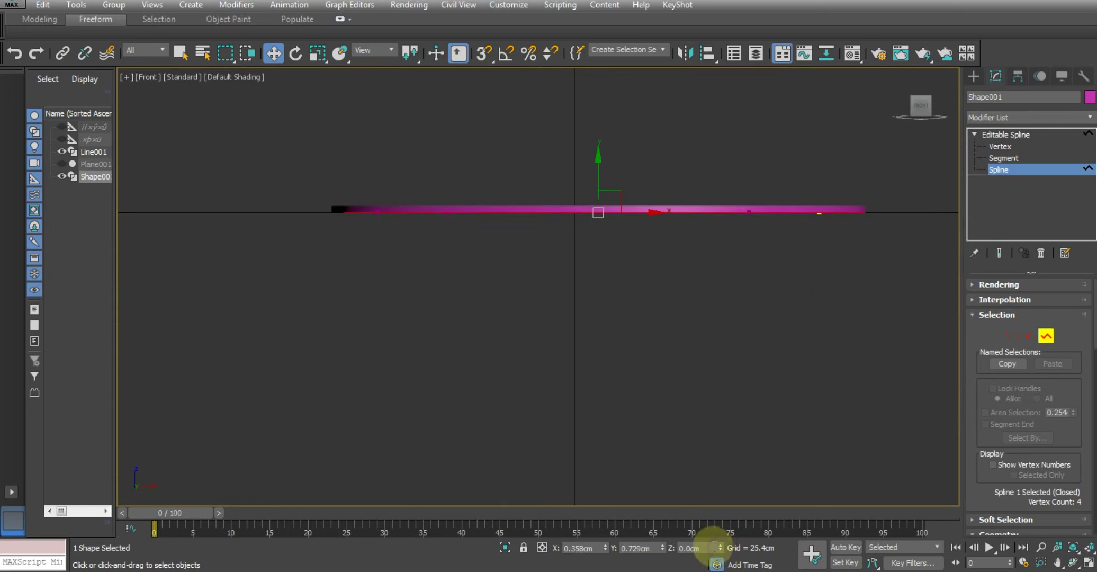
key("alt+w")
key("alt+w")
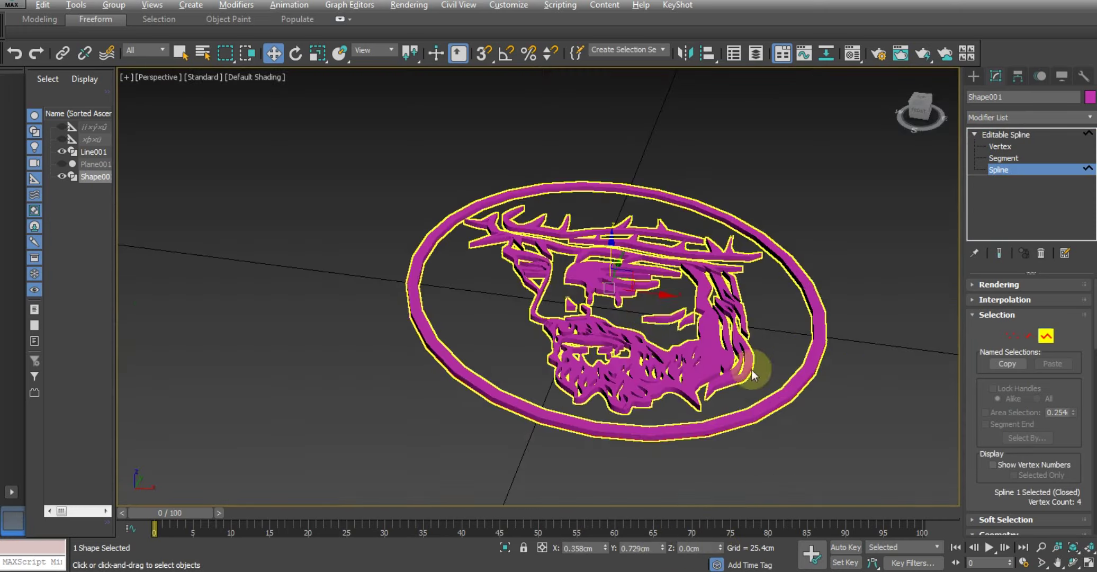
middle_click_drag(751, 374, 693, 313, "alt")
left_click(1006, 134)
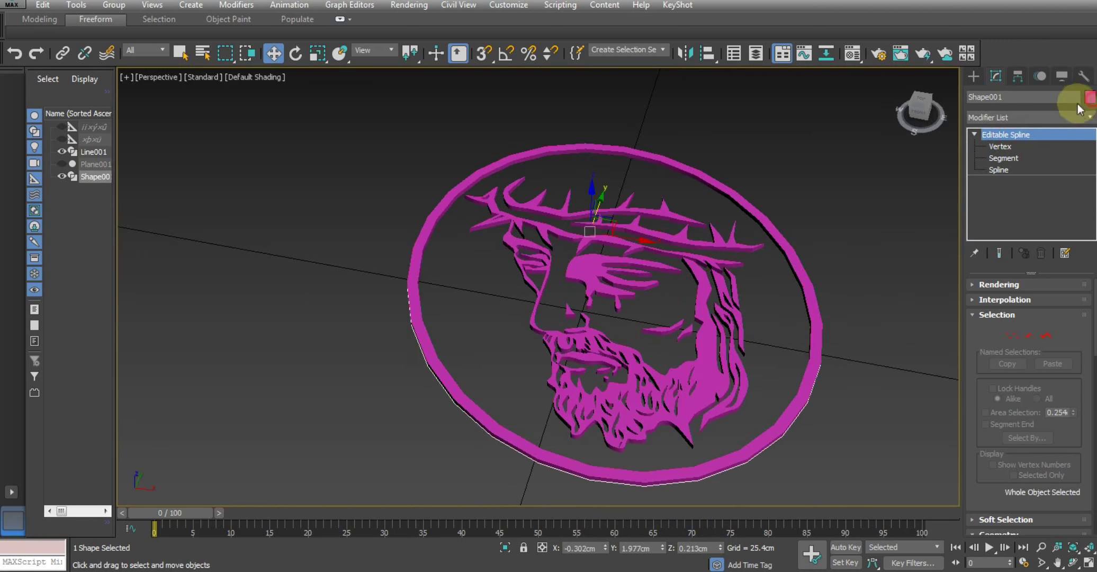
- Colour Shape001 peach and give it a 0.1 cm Extrude
left_click(1089, 97)
left_click(794, 365)
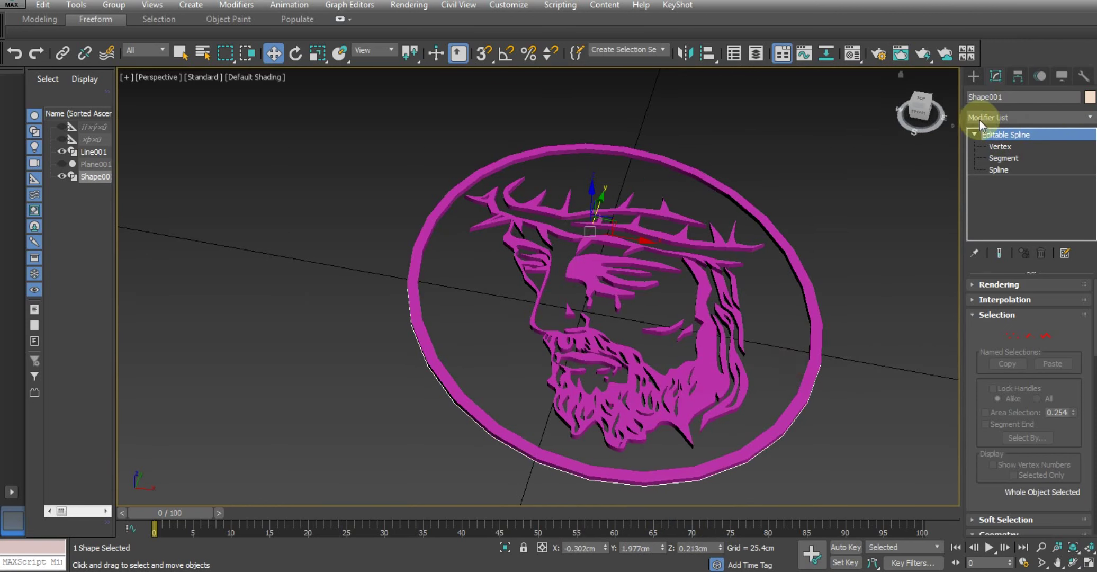
left_click(1000, 117)
type("ex")
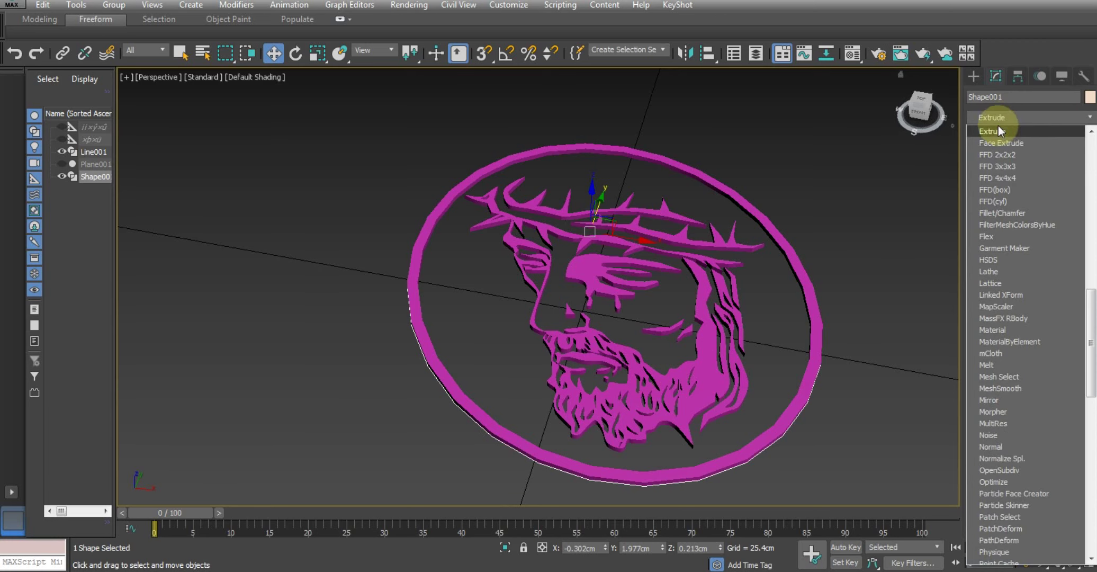
left_click(992, 131)
- Raise the peach disc to the relief's level in the Front view
mouse_move(681, 296)
middle_mouse_down("alt")
mouse_move(725, 345)
mouse_move(728, 302)
middle_mouse_up("alt")
key("alt+w")
right_click(746, 181)
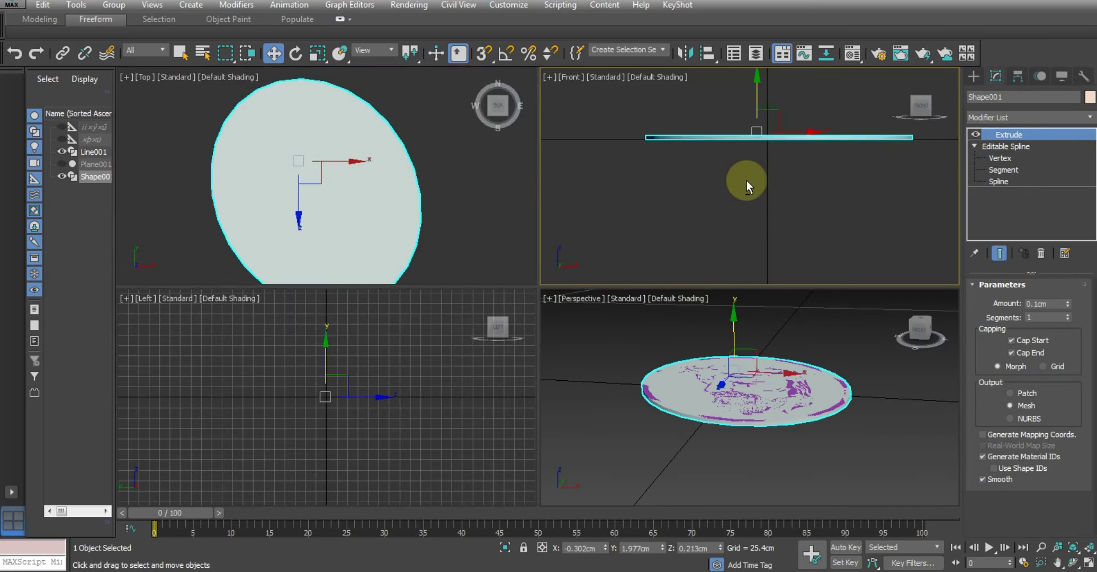
key("alt+w")
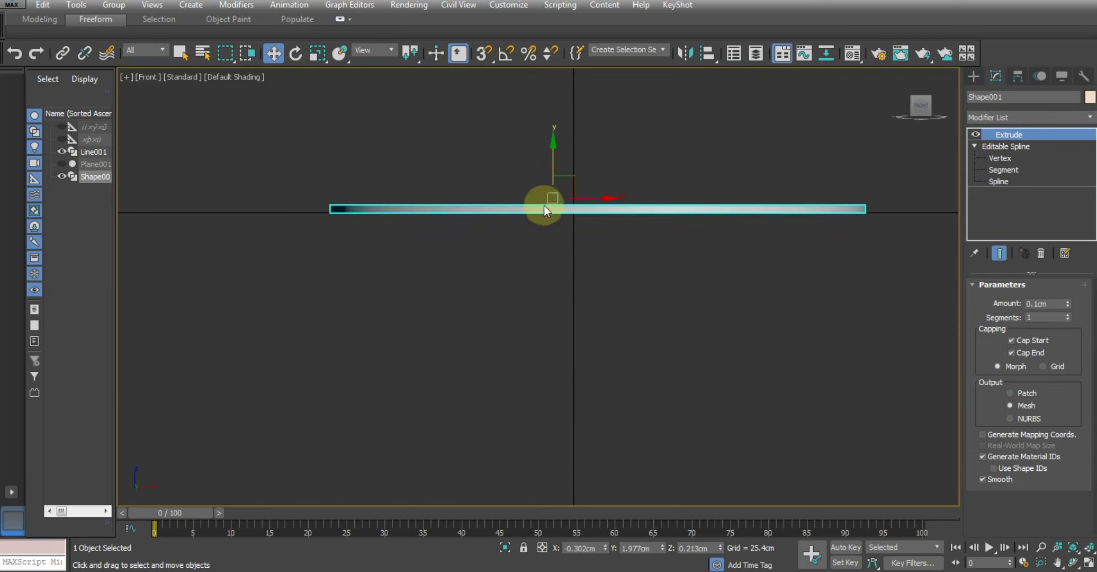
mouse_move(555, 152)
left_mouse_down()
mouse_move(555, 134)
mouse_move(554, 155)
left_mouse_up()
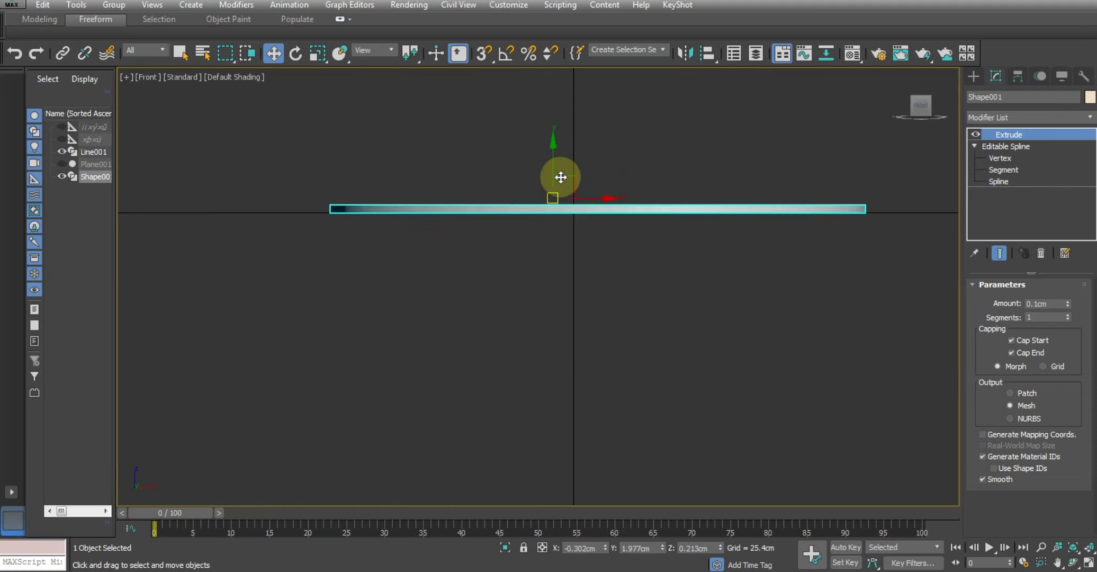
- Lift the Line001 face relief to Z 0.05 cm above the disc
left_click(93, 153)
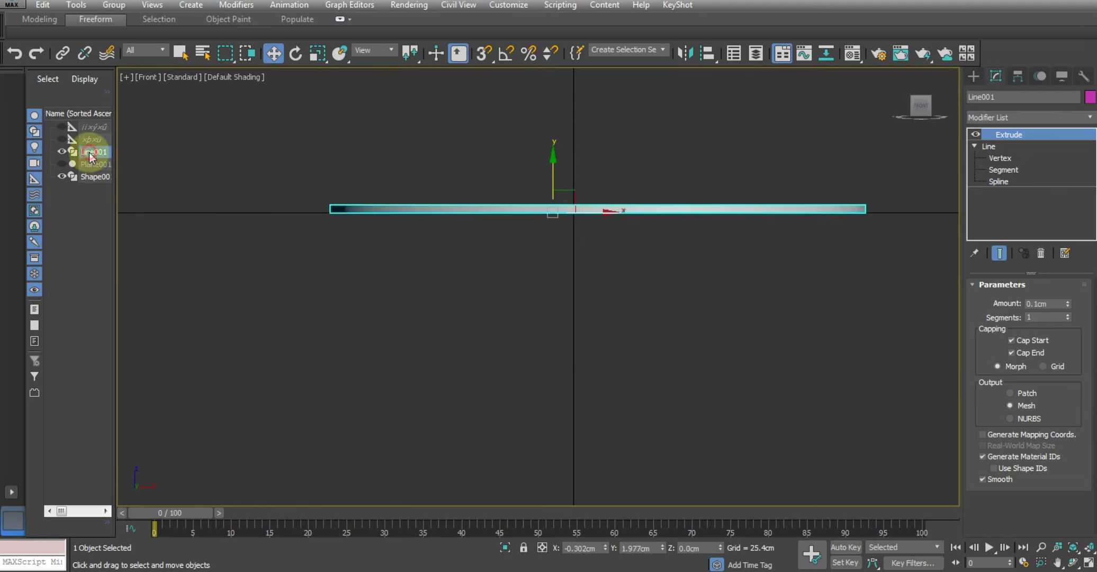
left_click_drag(547, 181, 553, 162)
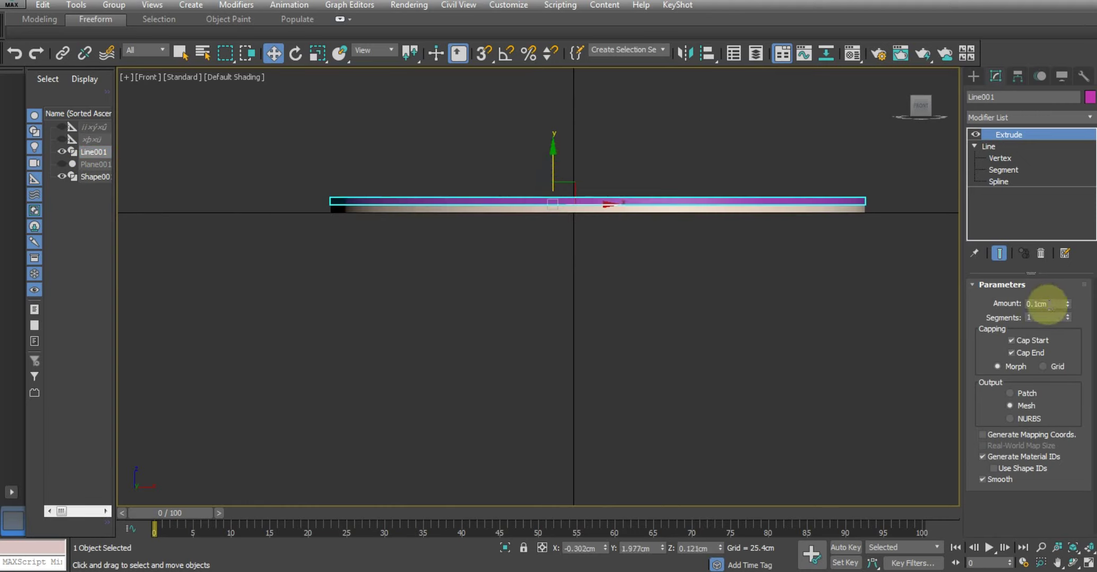
double_click(707, 548)
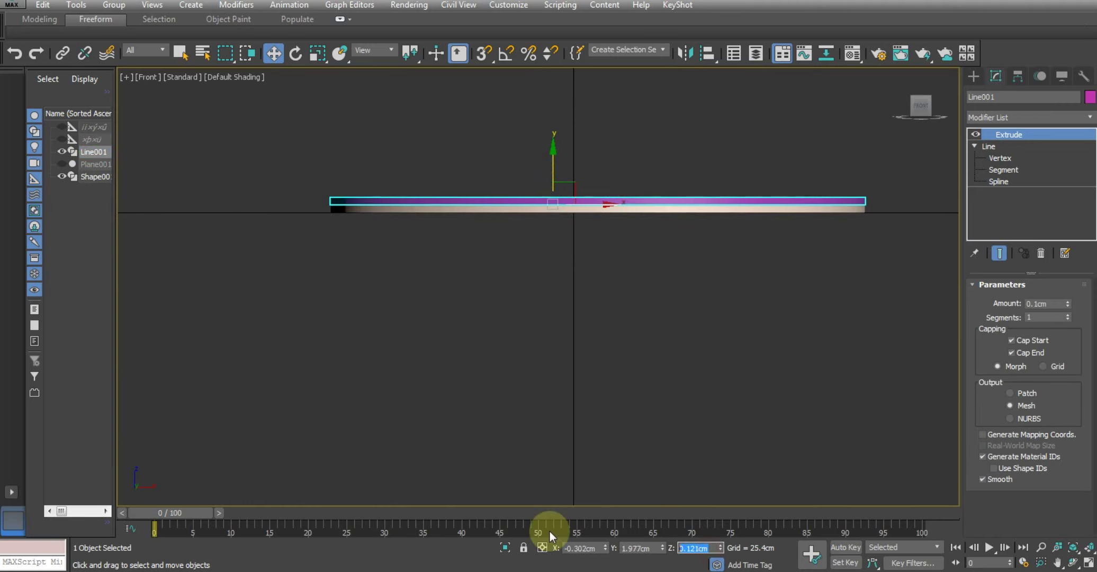
type("0.05")
key("Return")
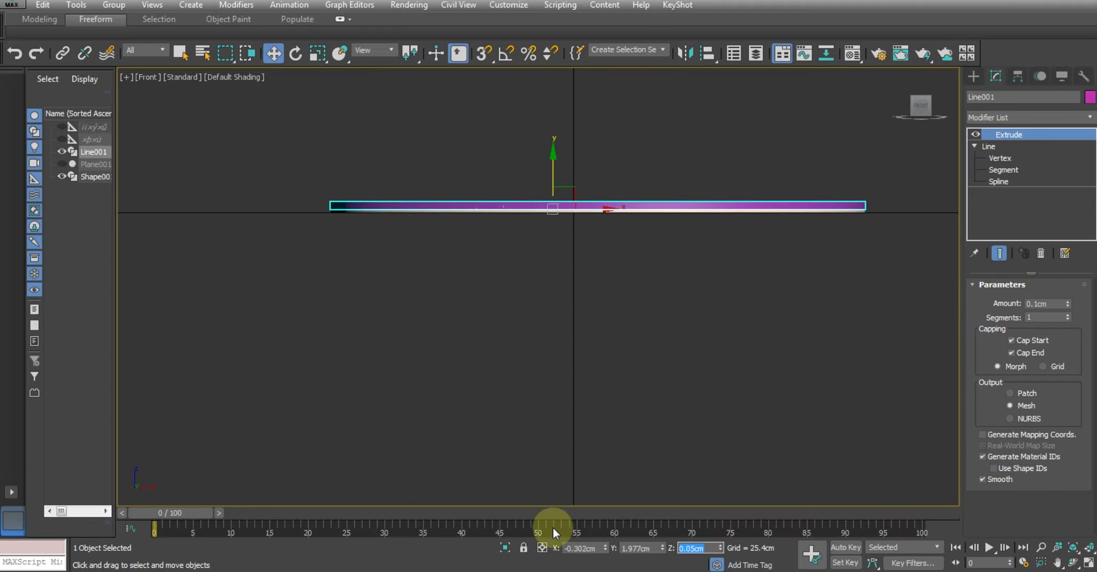
key("alt+w")
key("alt+w")
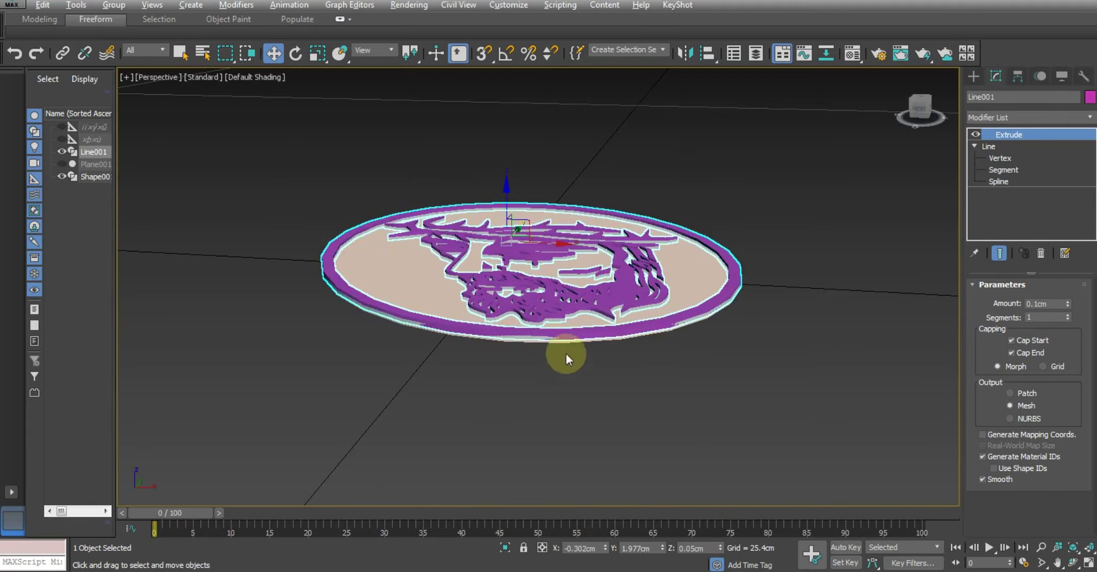
mouse_move(561, 360)
middle_mouse_down("alt")
mouse_move(592, 415)
mouse_move(558, 376)
mouse_move(635, 389)
mouse_move(563, 356)
mouse_move(725, 418)
middle_mouse_up("alt")
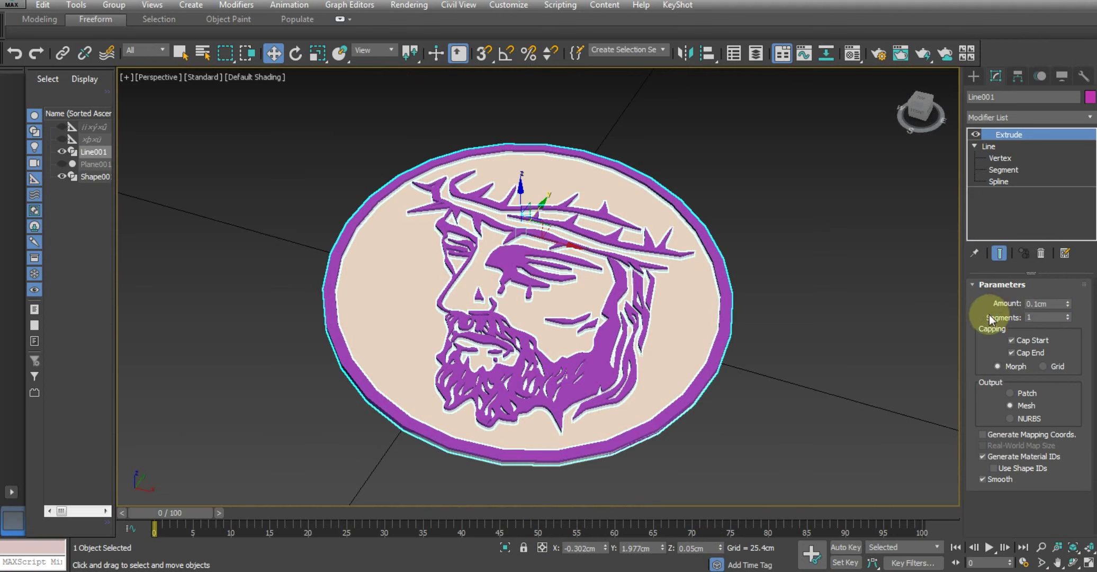
- Turn on Adaptive interpolation for the disc's Line outline
left_click(998, 253)
left_click(988, 146)
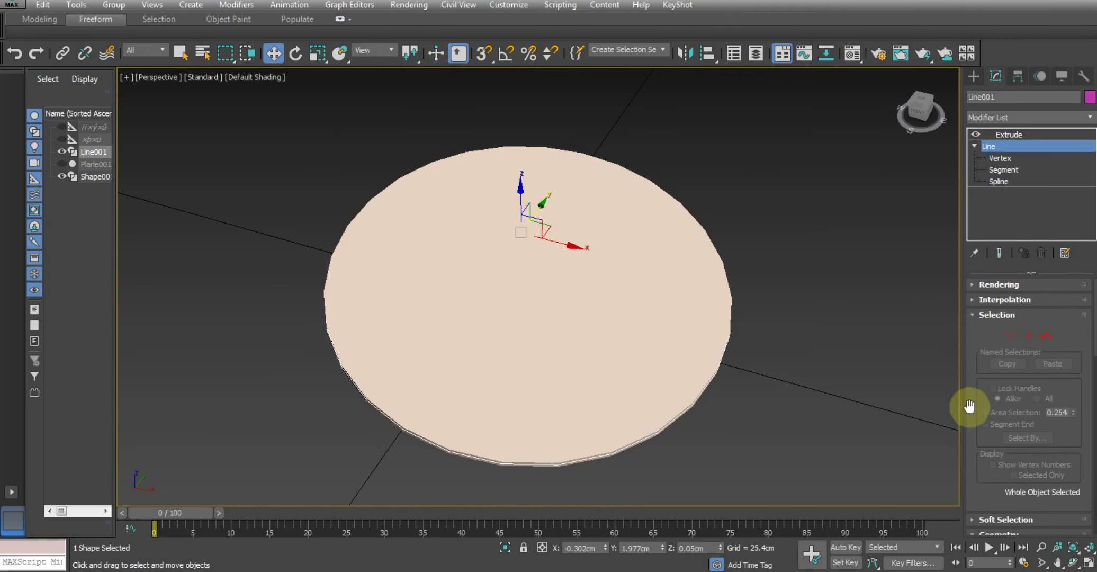
left_click(998, 301)
left_click(1030, 340)
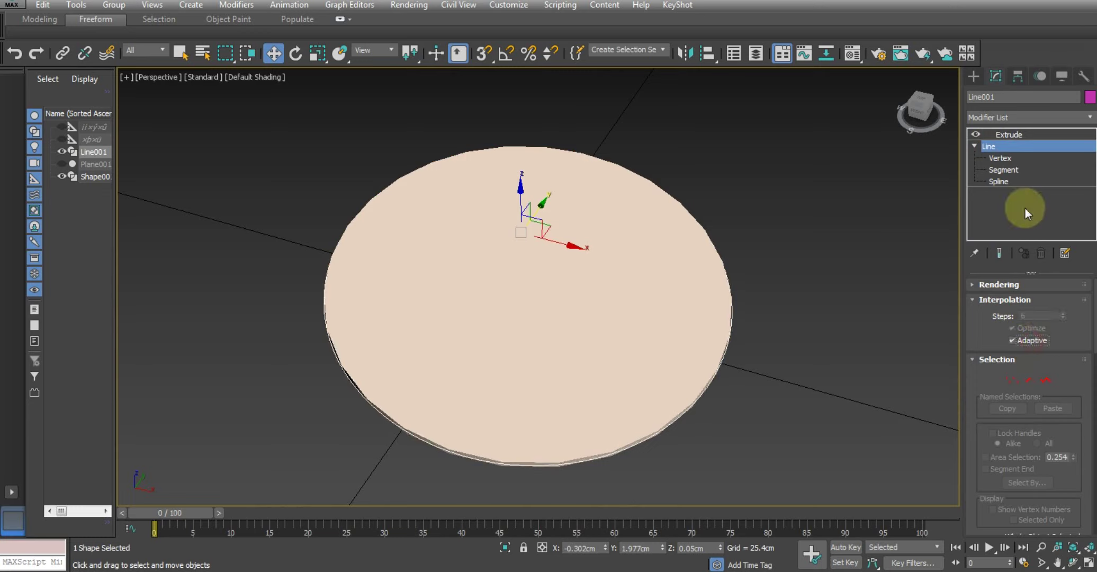
left_click(1006, 134)
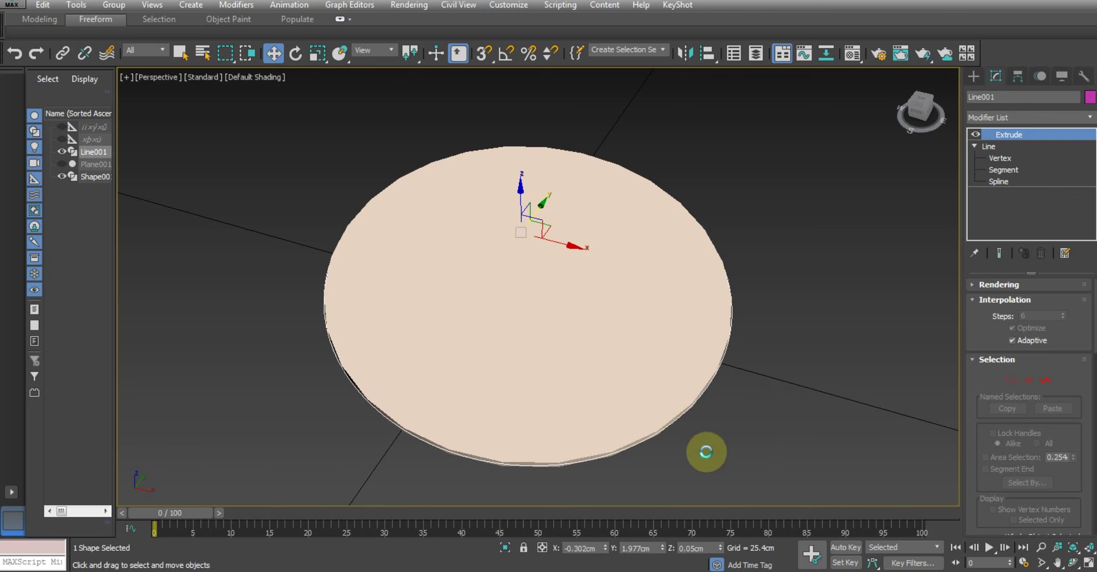
- Turn on Adaptive interpolation for the face relief's spline
left_click(644, 408)
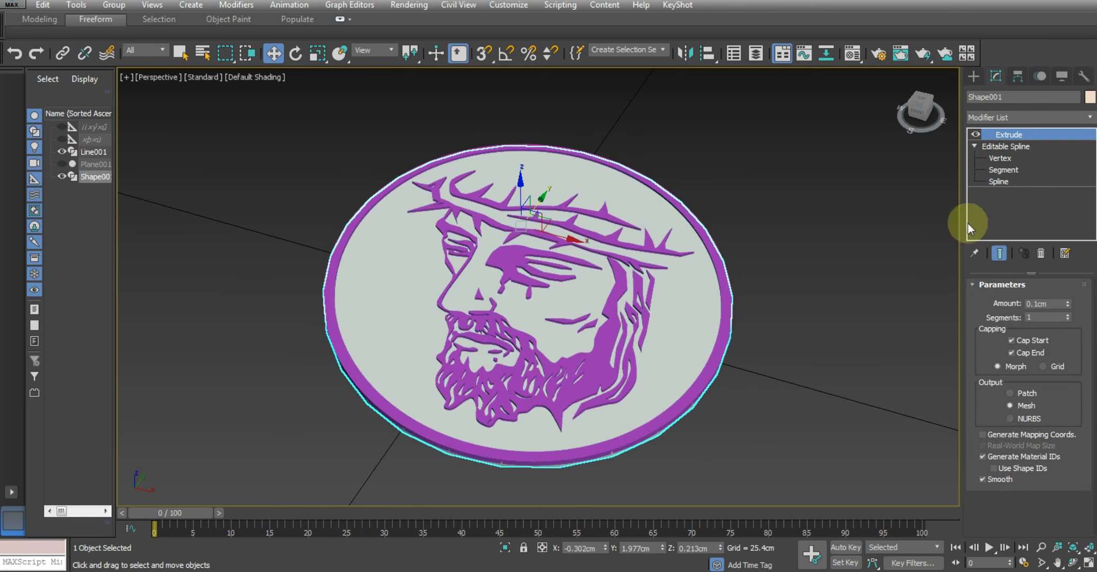
left_click(1001, 147)
left_click(1006, 300)
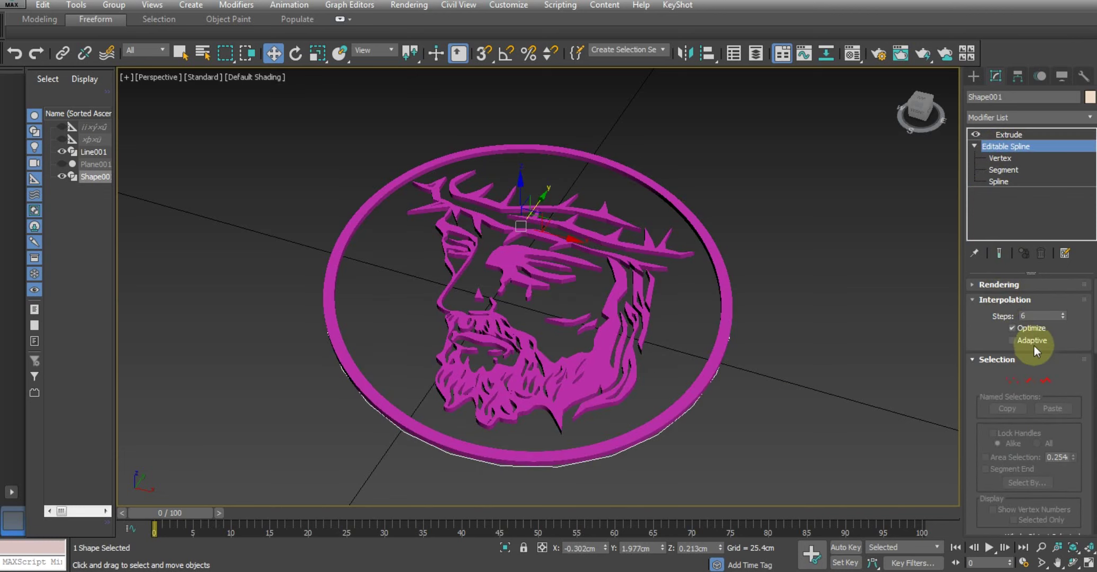
left_click(1006, 135)
left_click(768, 336)
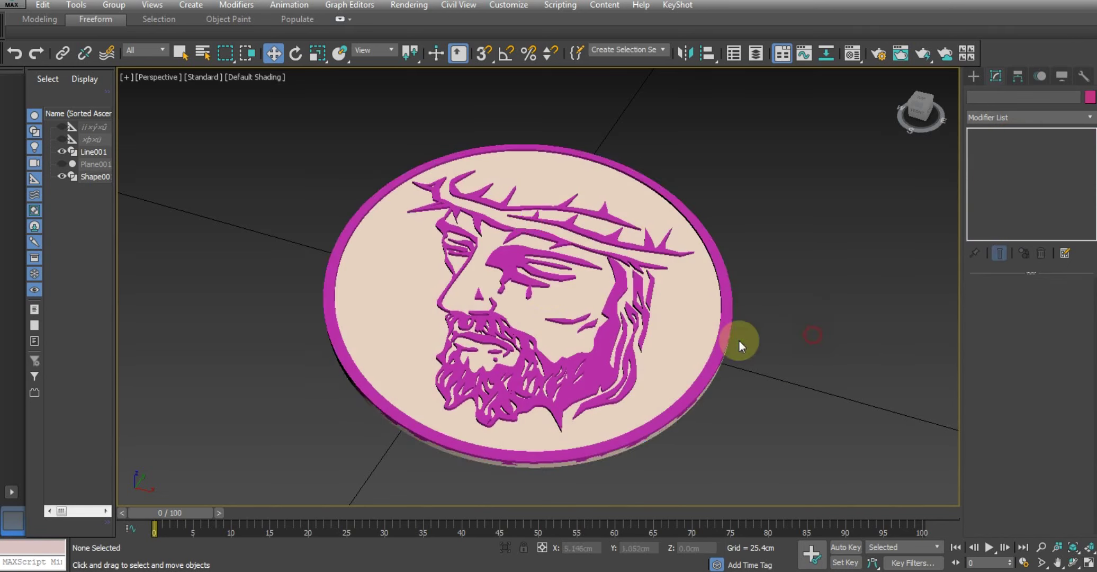
- Maximize the Top view to look straight down on the pendant
mouse_move(742, 338)
middle_mouse_down("alt")
mouse_move(534, 311)
mouse_move(565, 311)
middle_mouse_up("alt")
key("alt+w")
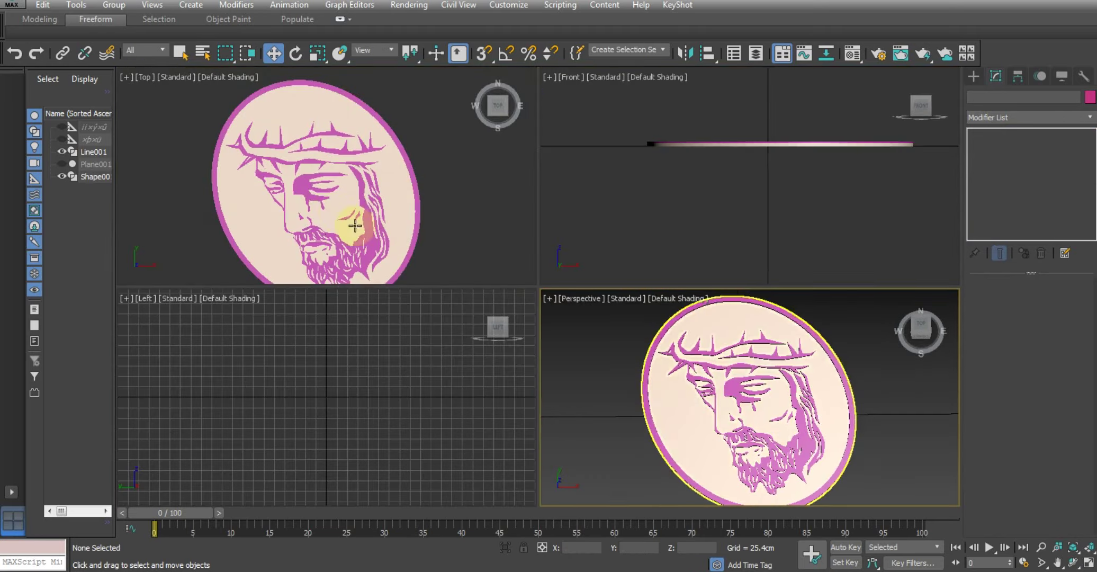
right_click(372, 216)
key("alt+w")
scroll(487, 243, "down", 3)
scroll(504, 225, "up", 3)
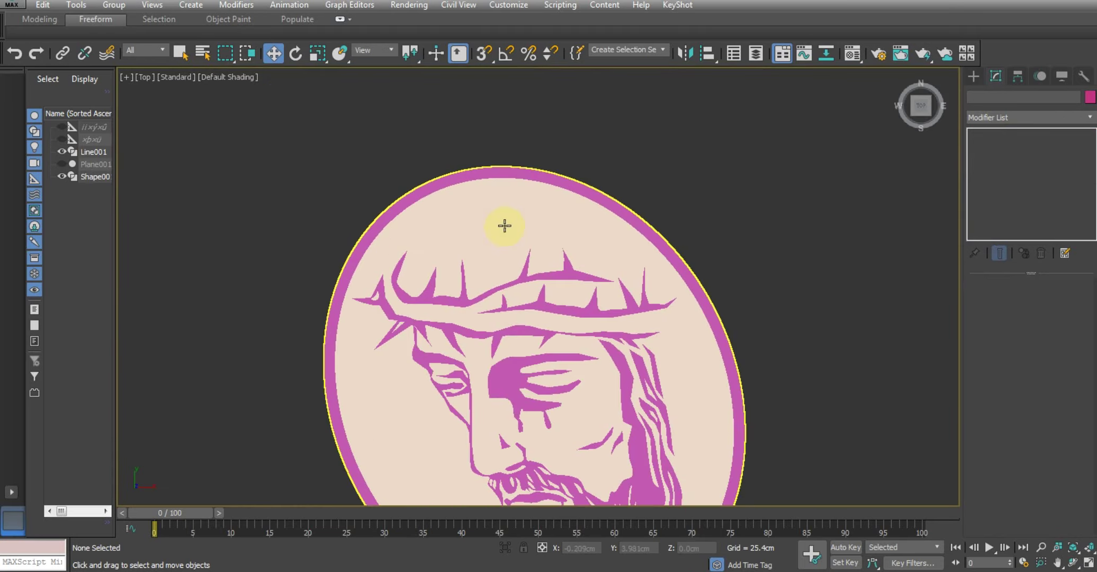
key("F3")
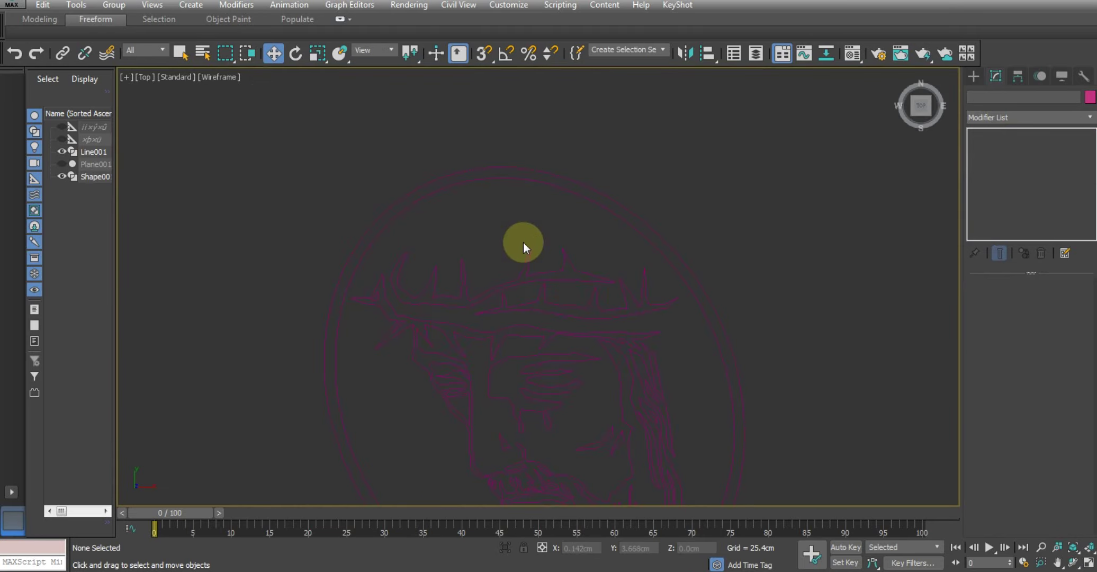
key("F3")
scroll(544, 215, "up", 1)
scroll(524, 228, "down", 4)
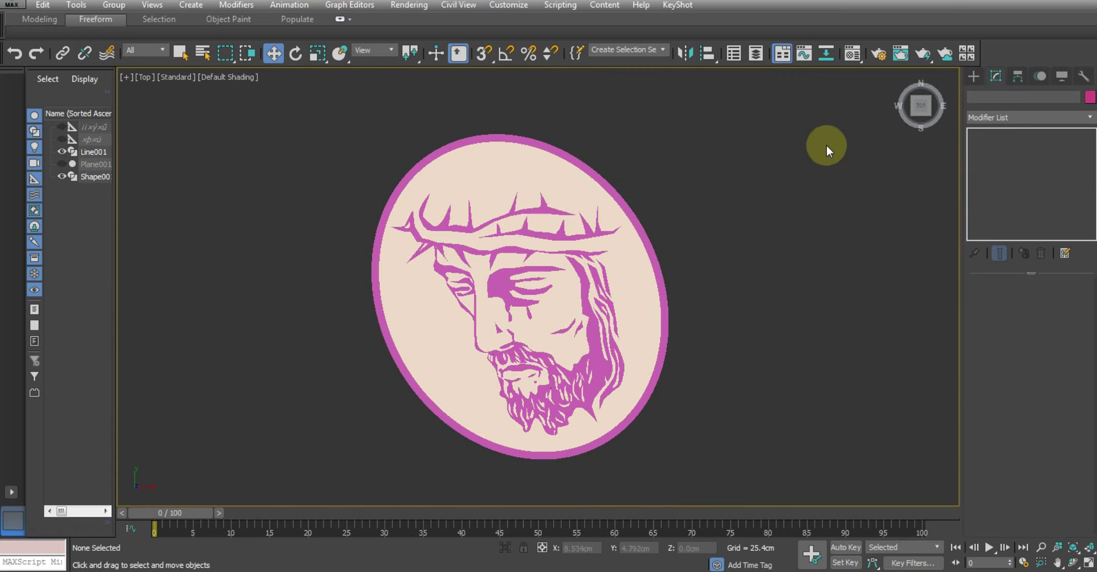
left_click(976, 80)
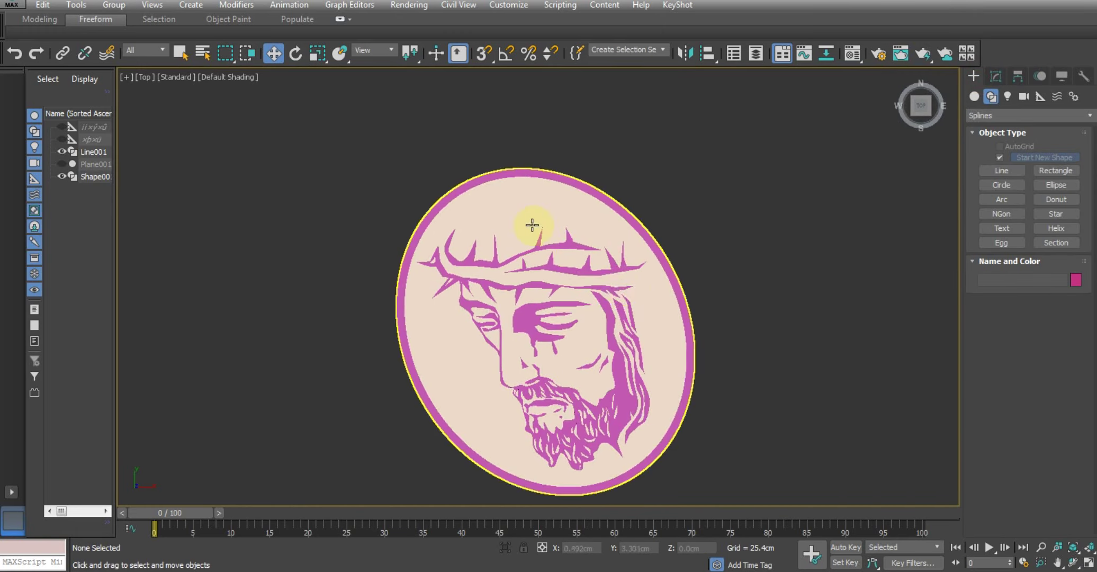
- Draw a small circle near the disc's top edge in the wireframe Top view
scroll(533, 229, "up", 2)
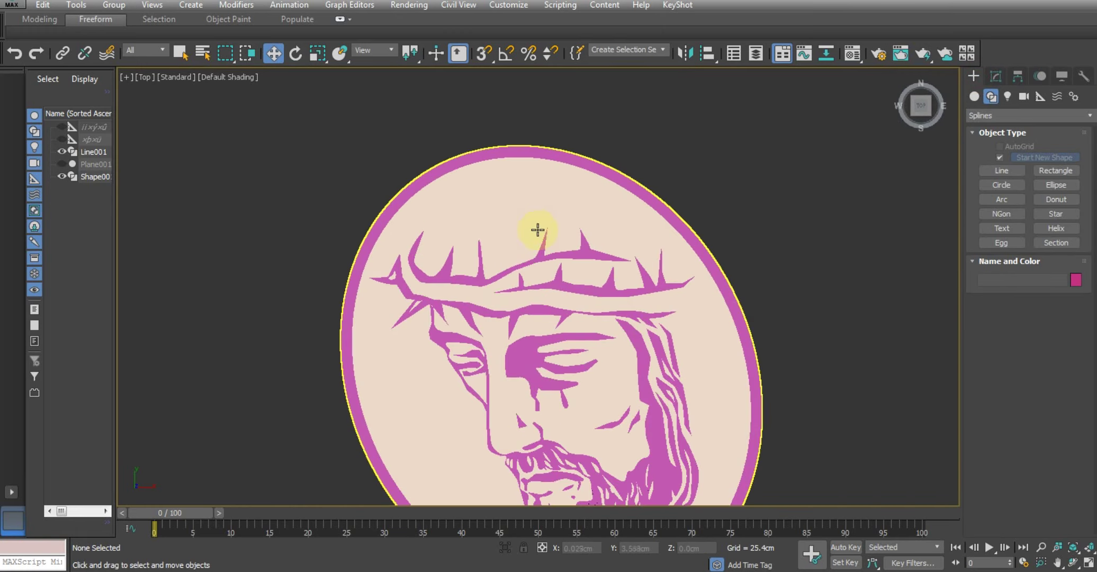
left_click(1001, 185)
middle_click_drag(511, 208, 527, 237)
scroll(528, 237, "up", 2)
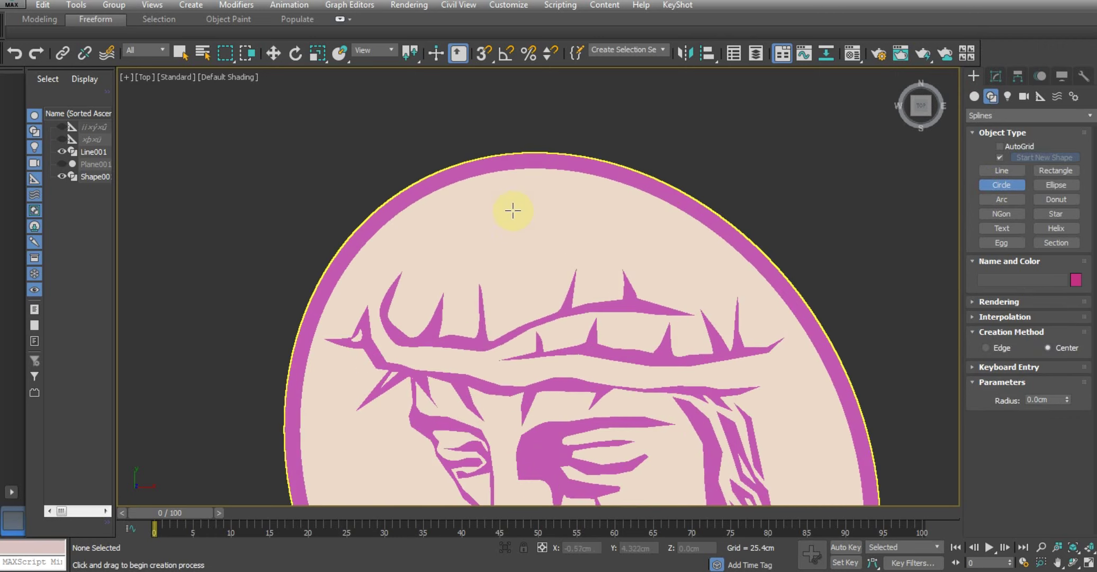
key("F3")
left_click_drag(514, 211, 531, 227)
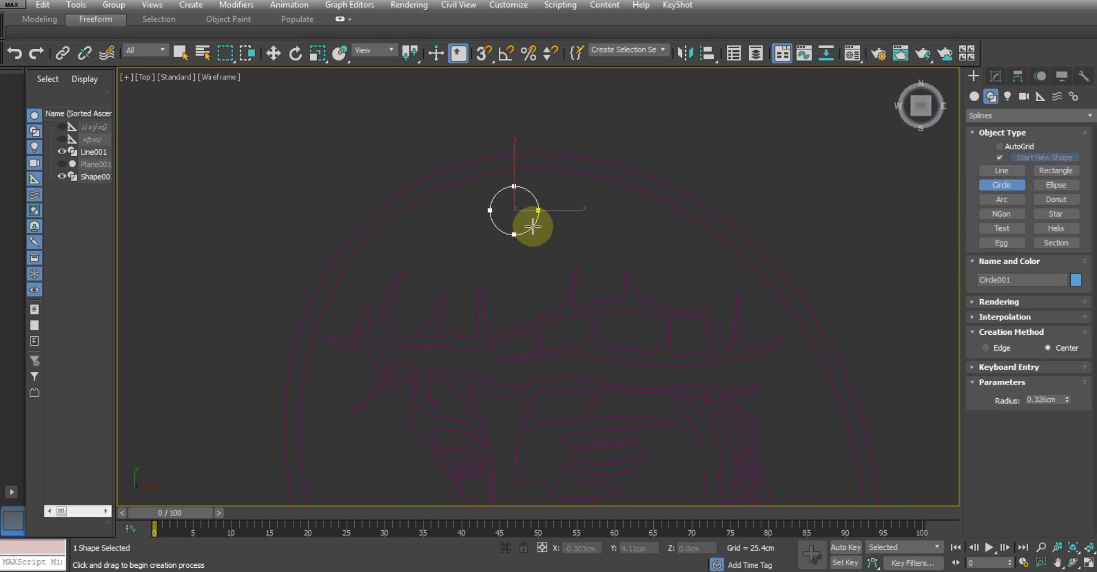
key("w")
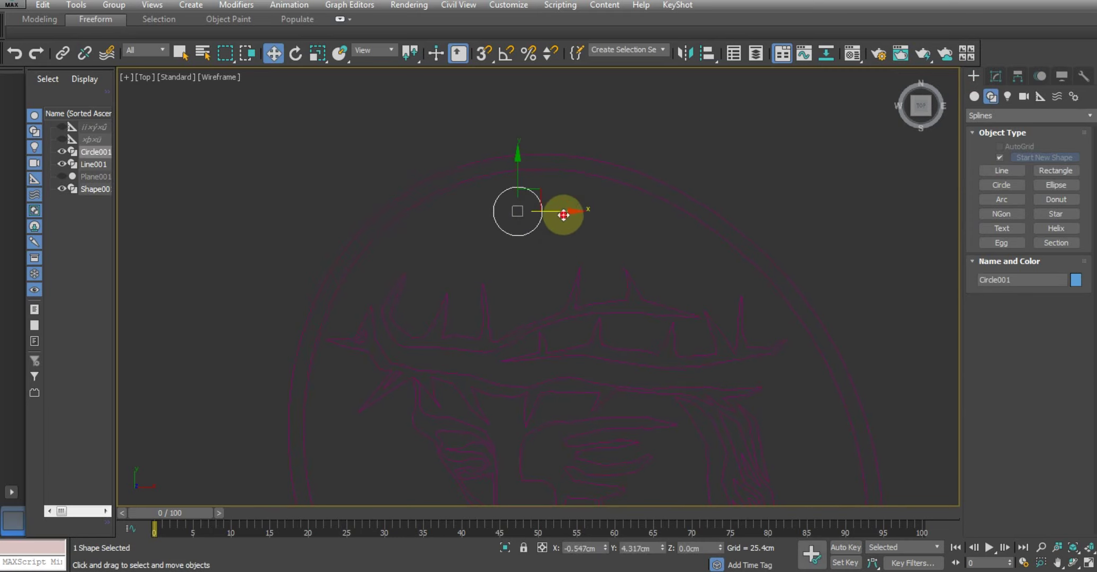
- Nudge the circle into place and check its position across all four views
left_click_drag(563, 214, 574, 214)
middle_click_drag(669, 228, 661, 217)
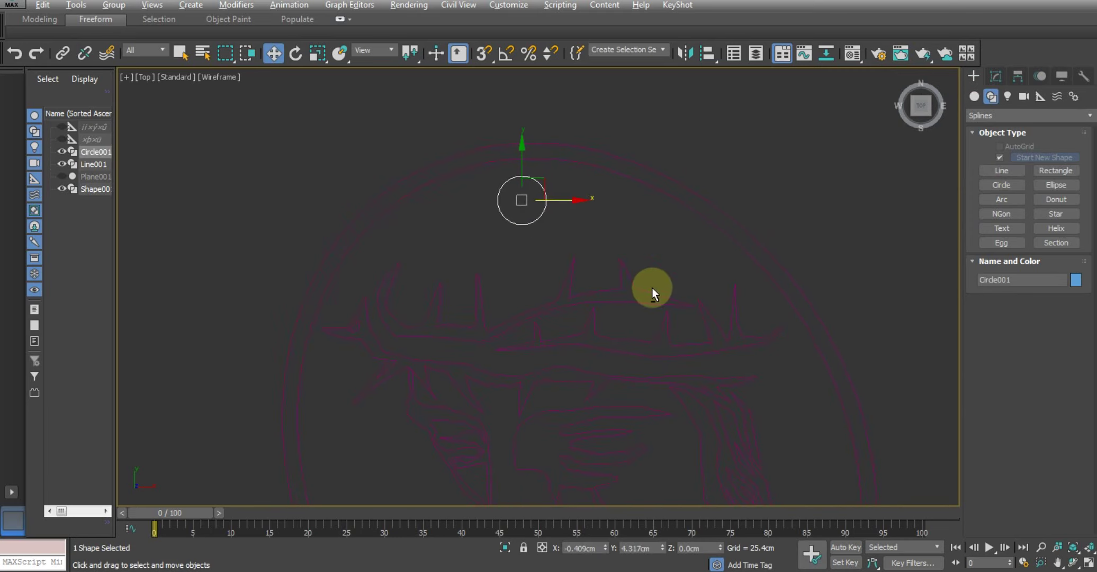
key("alt+w")
right_click(577, 295)
key("alt+w")
key("alt+w")
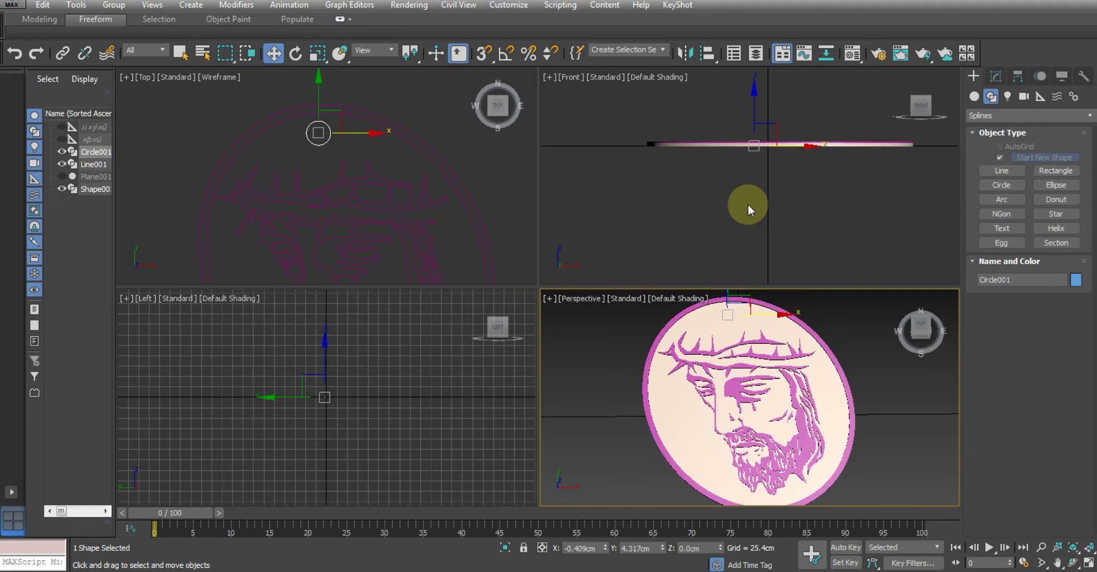
key("alt+w")
- Attach the small circle to the pendant's editable spline so the extrusion gains a hanging hole
left_click(703, 335)
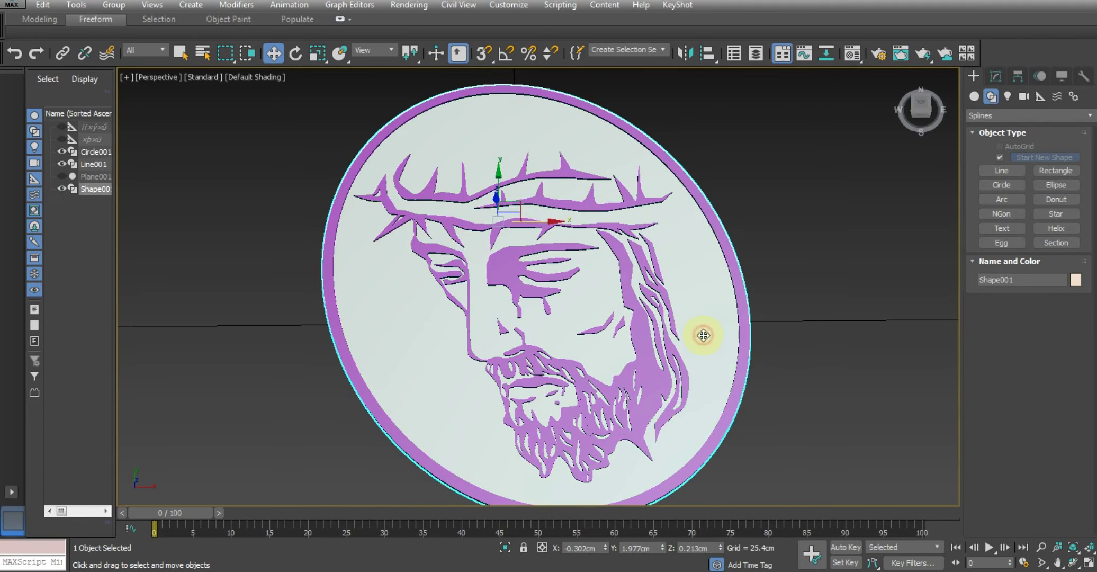
left_click(995, 76)
left_click(1004, 146)
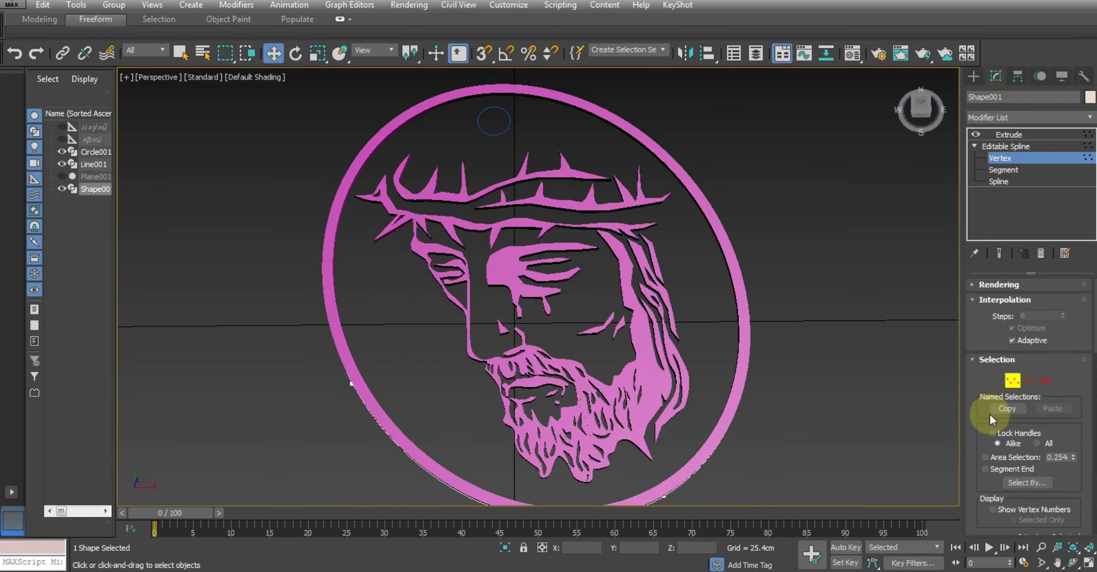
scroll(972, 317, "down", 1)
scroll(969, 349, "down", 4)
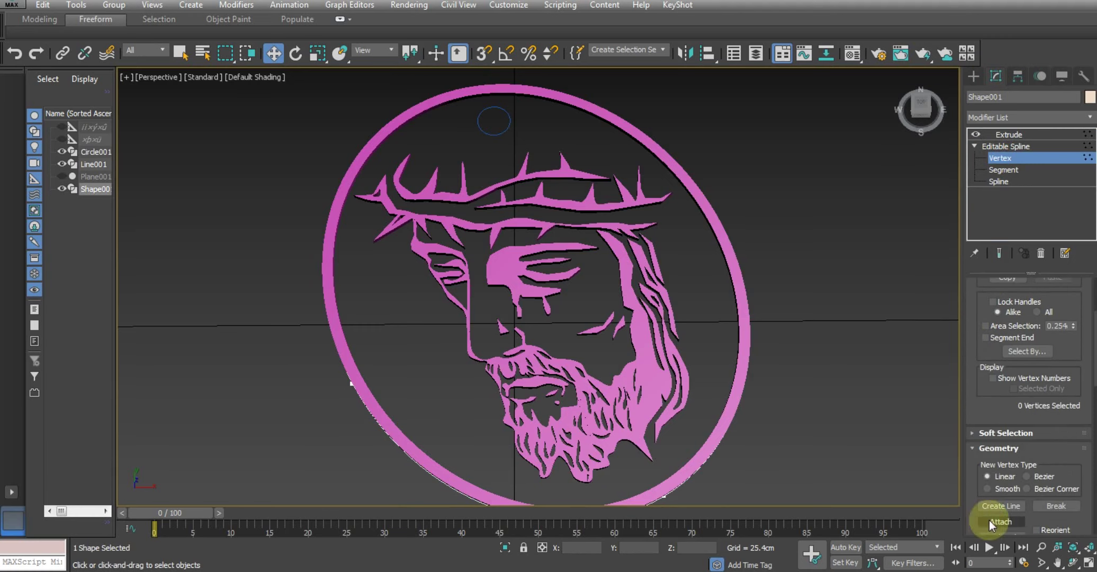
left_click(1000, 522)
left_click(494, 134)
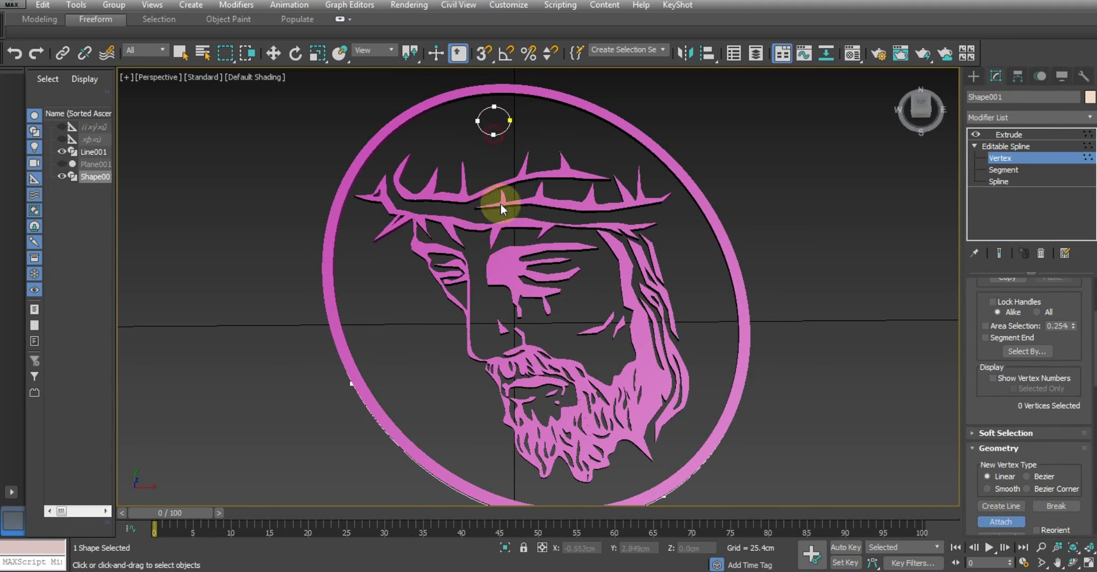
left_click(1009, 134)
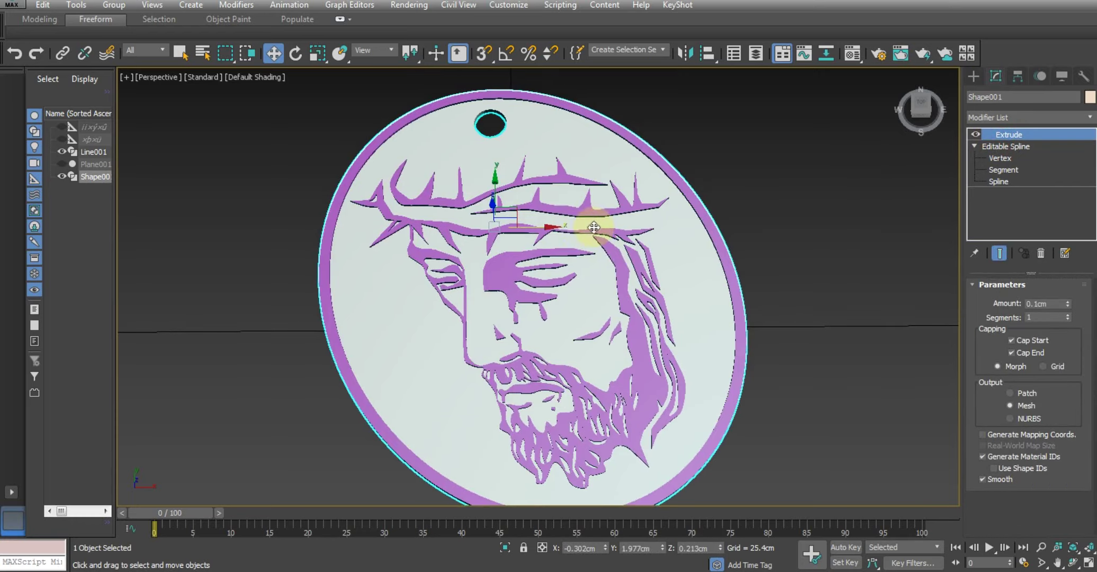
- Orbit to a top-down view and select both the base disc and the relief
scroll(576, 228, "down", 6)
middle_click_drag(580, 220, 560, 236, "alt")
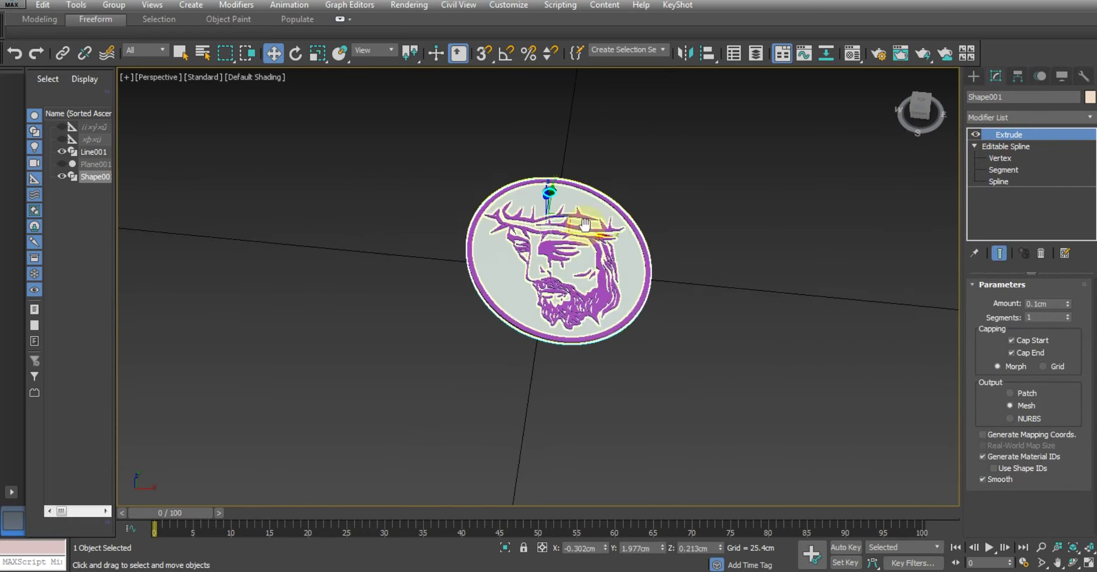
scroll(527, 209, "up", 5)
scroll(583, 215, "up", 2)
scroll(525, 207, "up", 2)
scroll(525, 207, "down", 2)
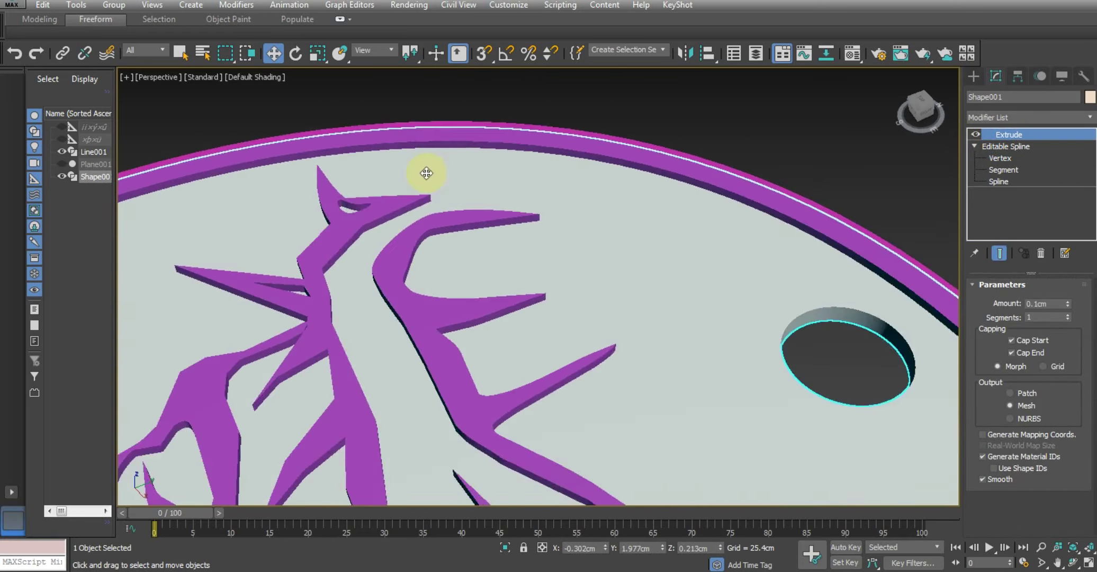
scroll(426, 172, "down", 3)
scroll(519, 265, "down", 1)
scroll(575, 208, "down", 2)
middle_click_drag(525, 307, 649, 343, "alt")
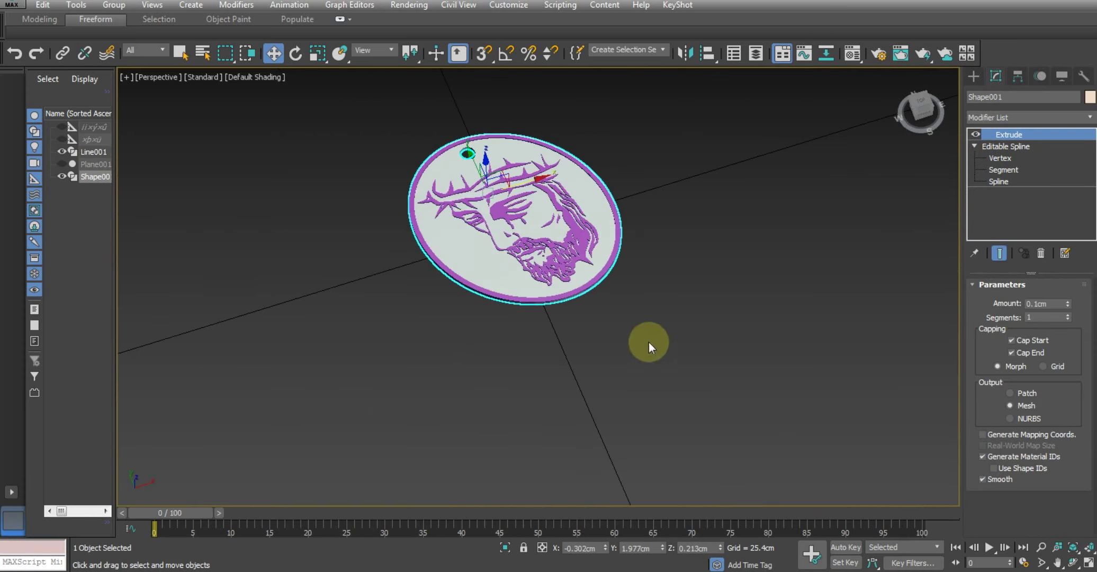
left_click_drag(782, 357, 314, 91)
scroll(505, 242, "up", 5)
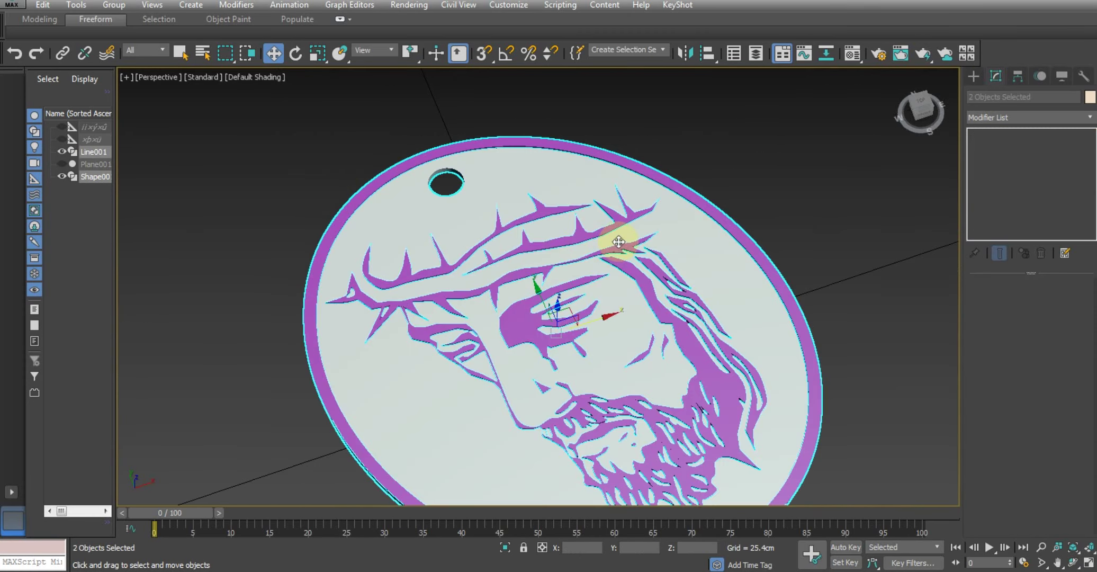
- Assign an unused material to both pendant pieces and switch it to the Anisotropic shader
key("m")
left_click(743, 125)
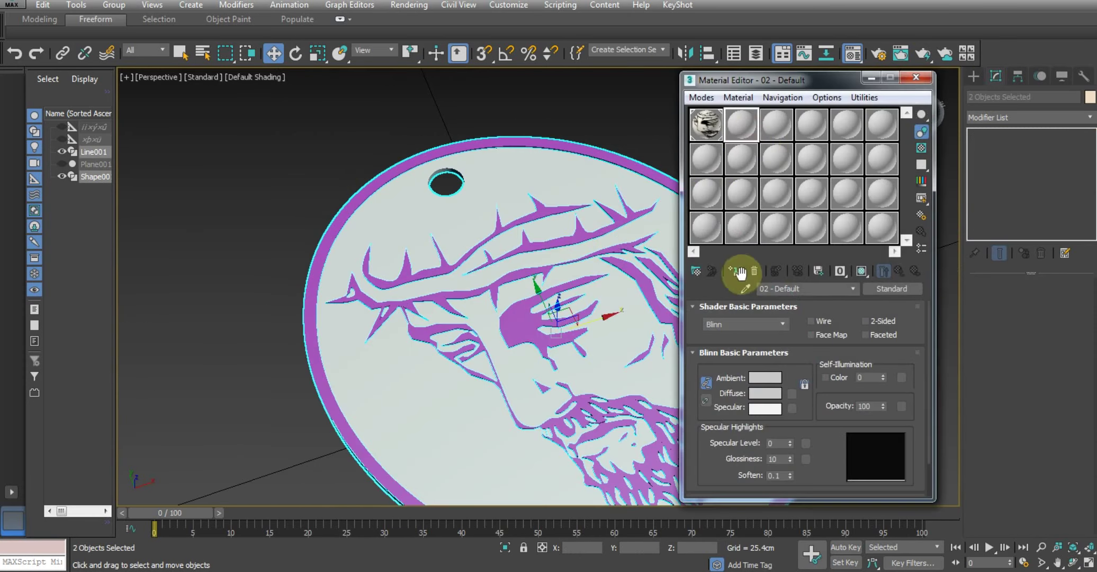
left_click(733, 272)
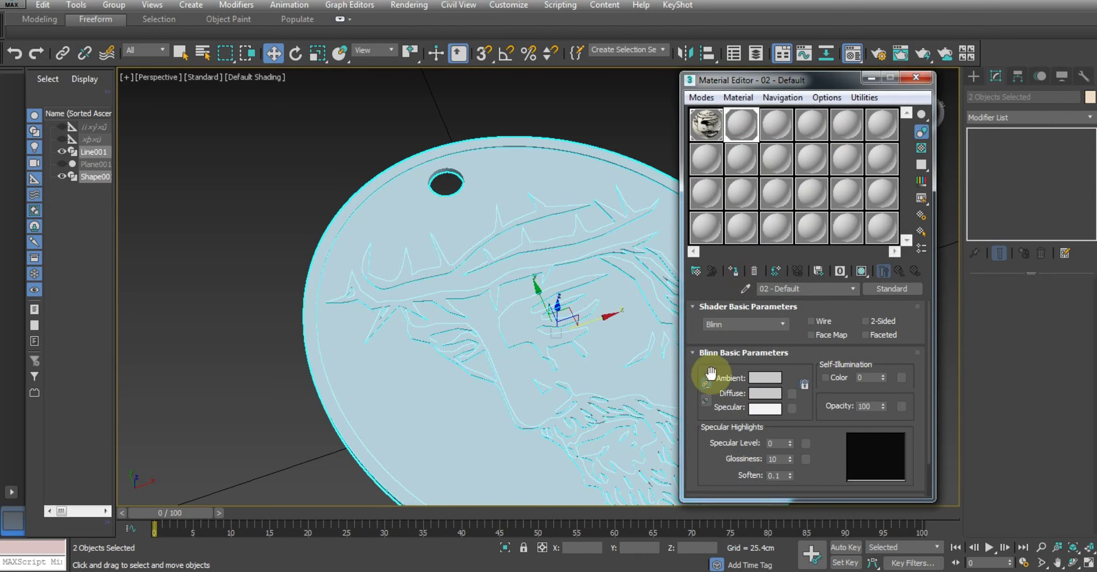
left_click(766, 325)
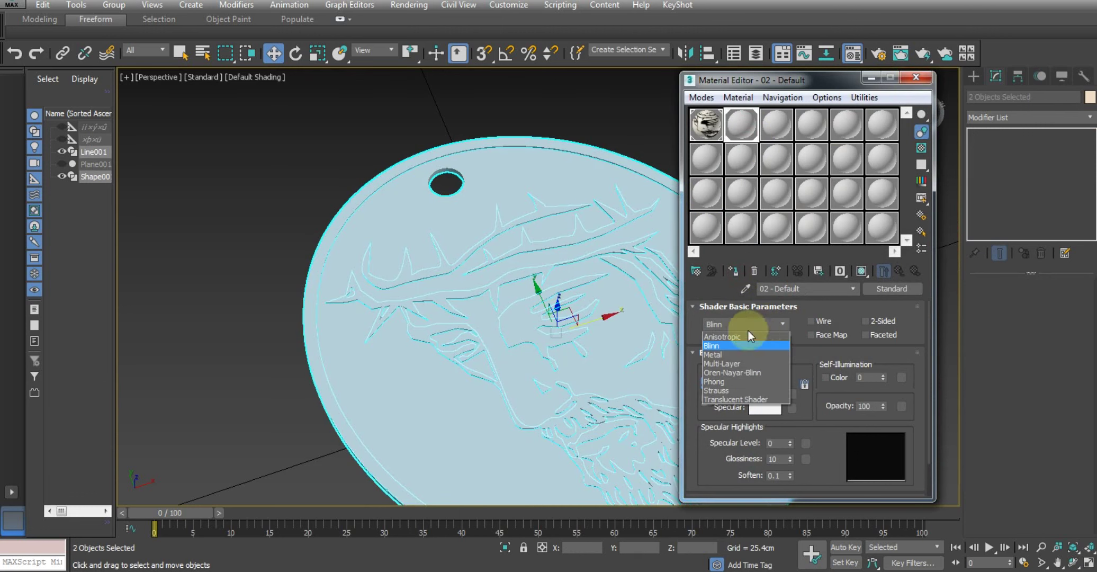
left_click(724, 337)
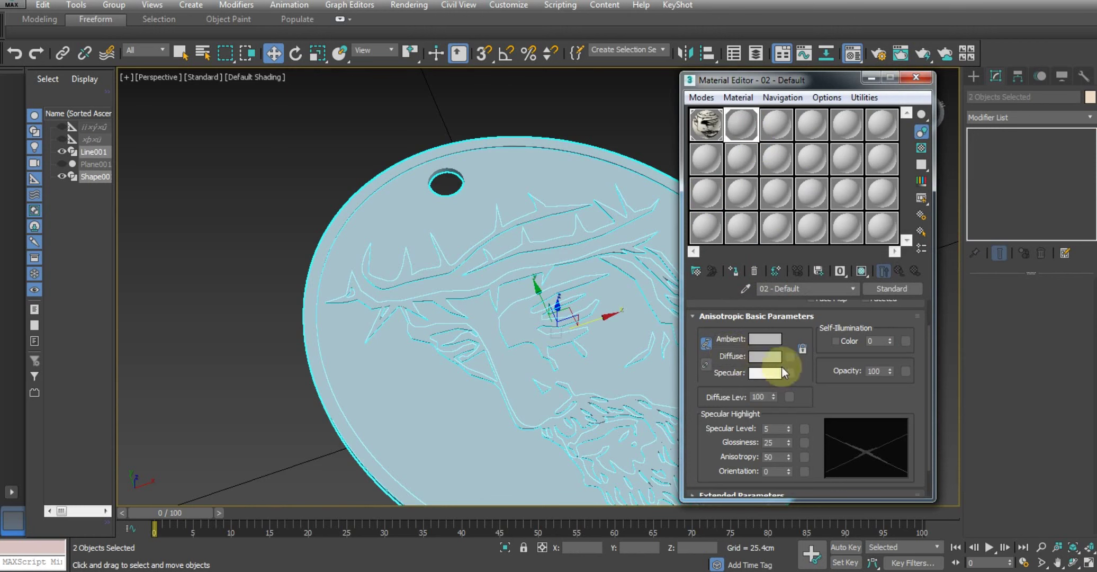
- Set the diffuse colour to a warm orange and close the Material Editor
left_click(766, 360)
mouse_move(445, 123)
left_mouse_down()
mouse_move(450, 135)
mouse_move(503, 138)
left_mouse_up()
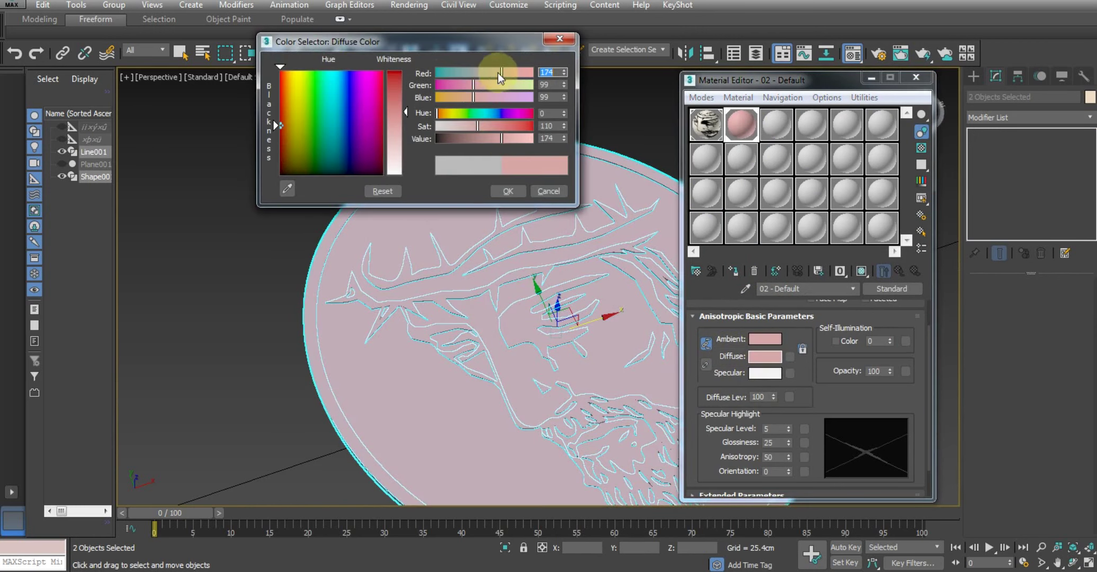
mouse_move(498, 73)
left_mouse_down()
mouse_move(517, 75)
mouse_move(439, 98)
left_mouse_up()
left_click(516, 191)
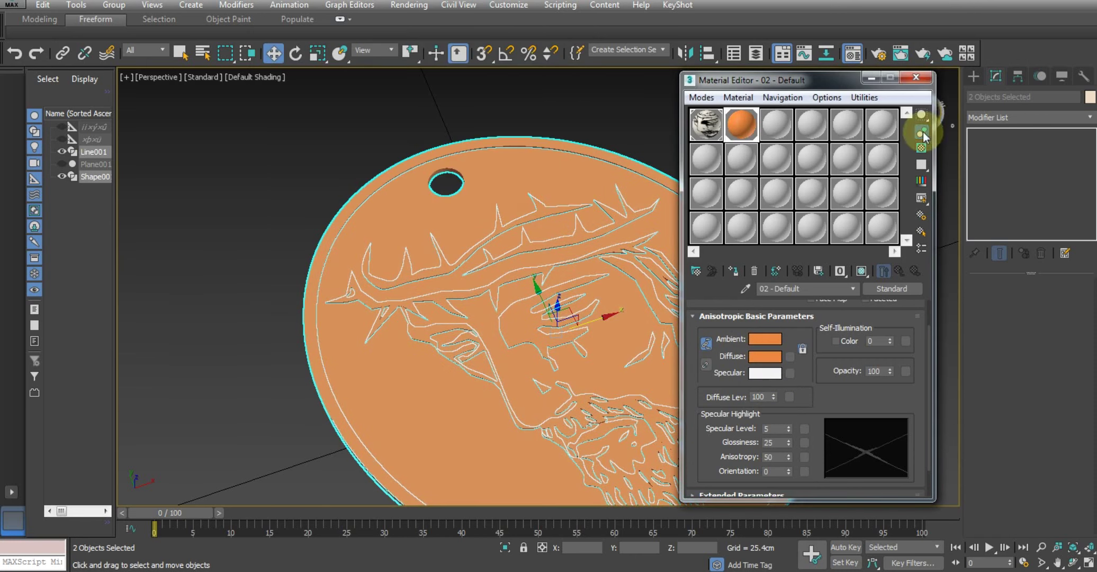
left_click(916, 78)
scroll(602, 257, "down", 3)
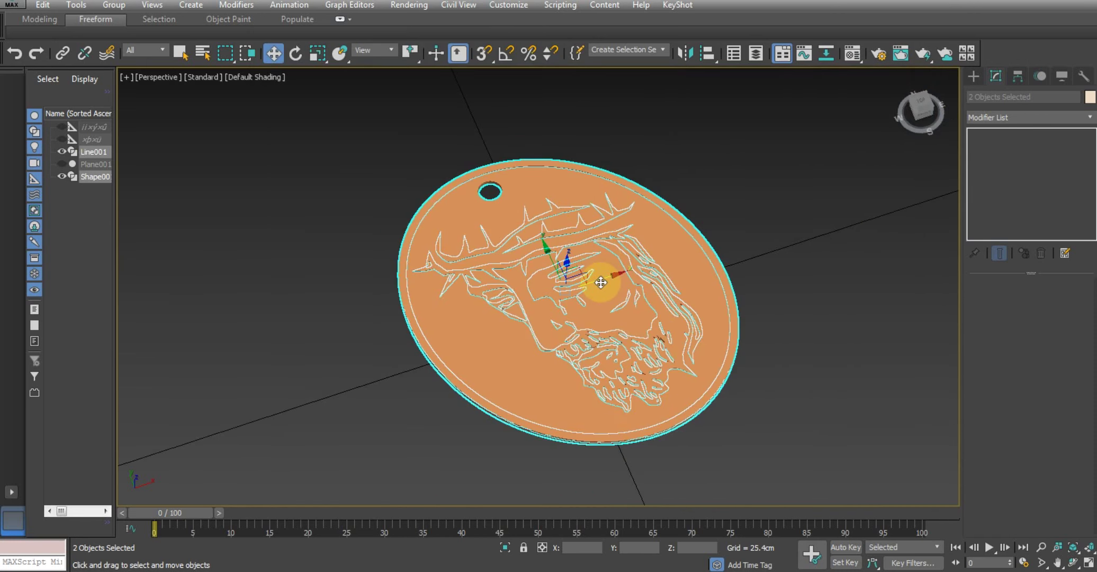
key("shift+f")
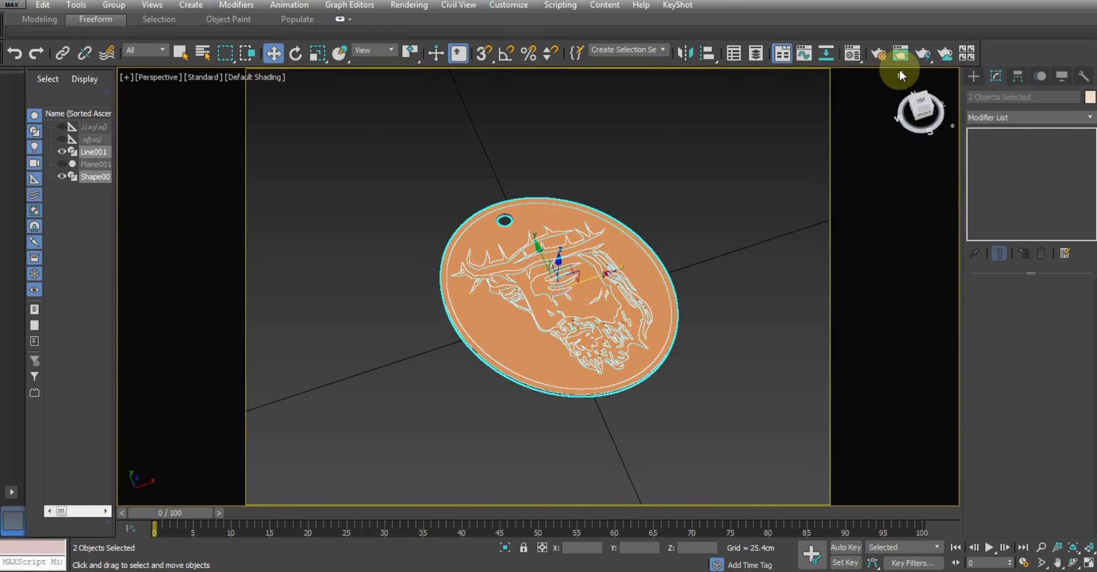
- Set the render output size to the HDTV 1920×1080 preset
left_click(879, 53)
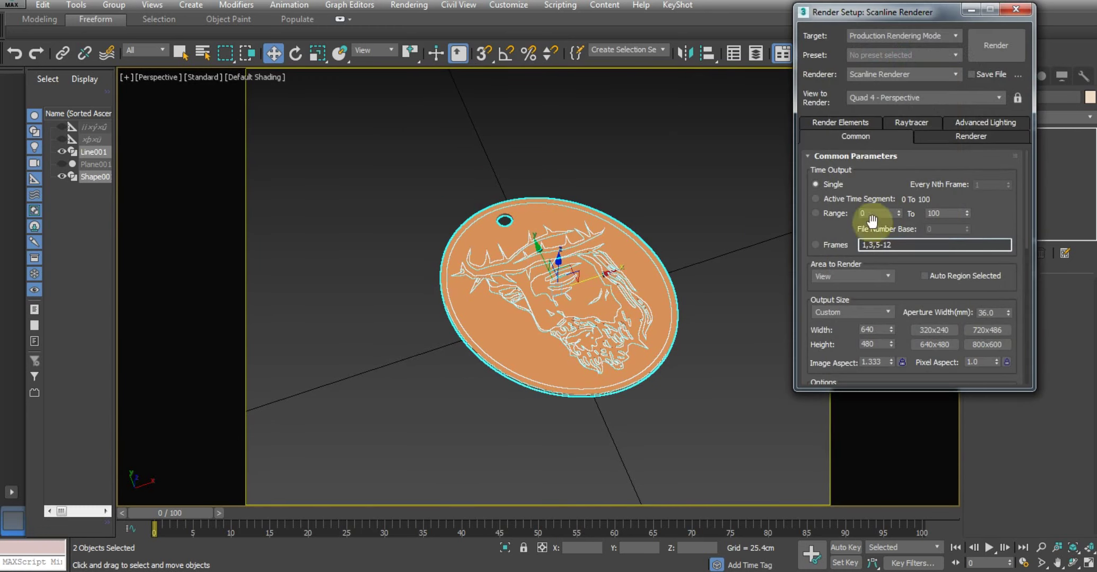
left_click(868, 311)
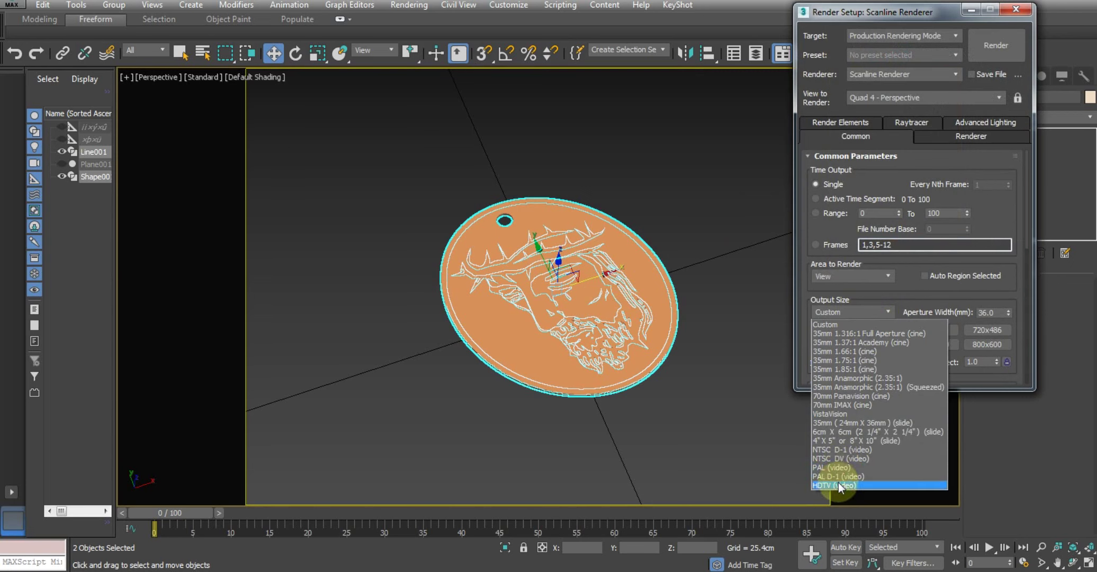
left_click(838, 484)
left_click(1020, 15)
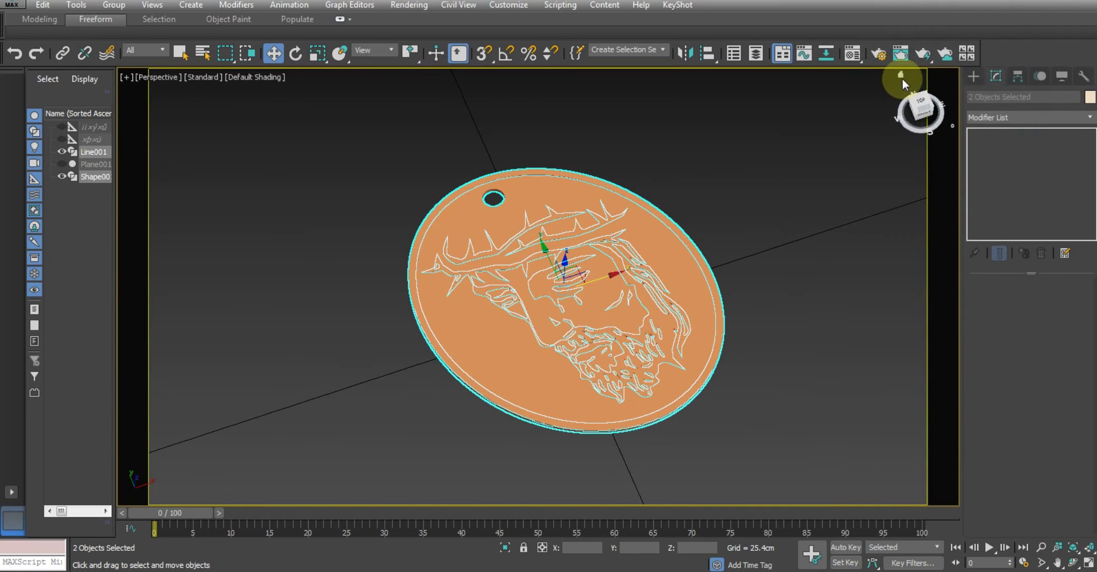
- Frame the medallion in a near-top view that fills the viewport
left_click(897, 75)
key("z")
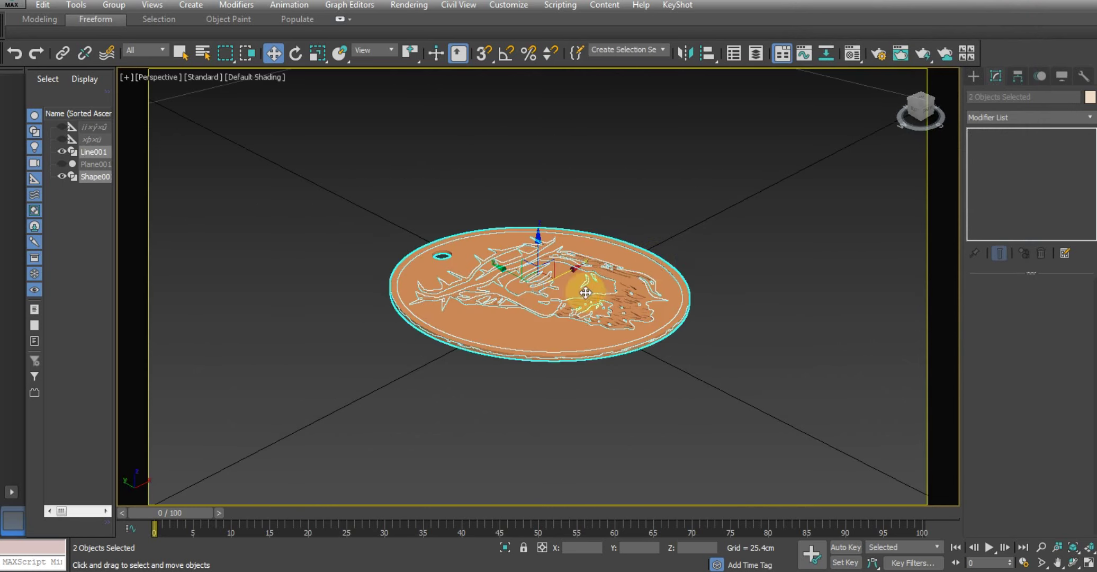
mouse_move(580, 281)
middle_mouse_down("alt")
mouse_move(612, 252)
mouse_move(579, 322)
middle_mouse_up("alt")
scroll(561, 267, "up", 3)
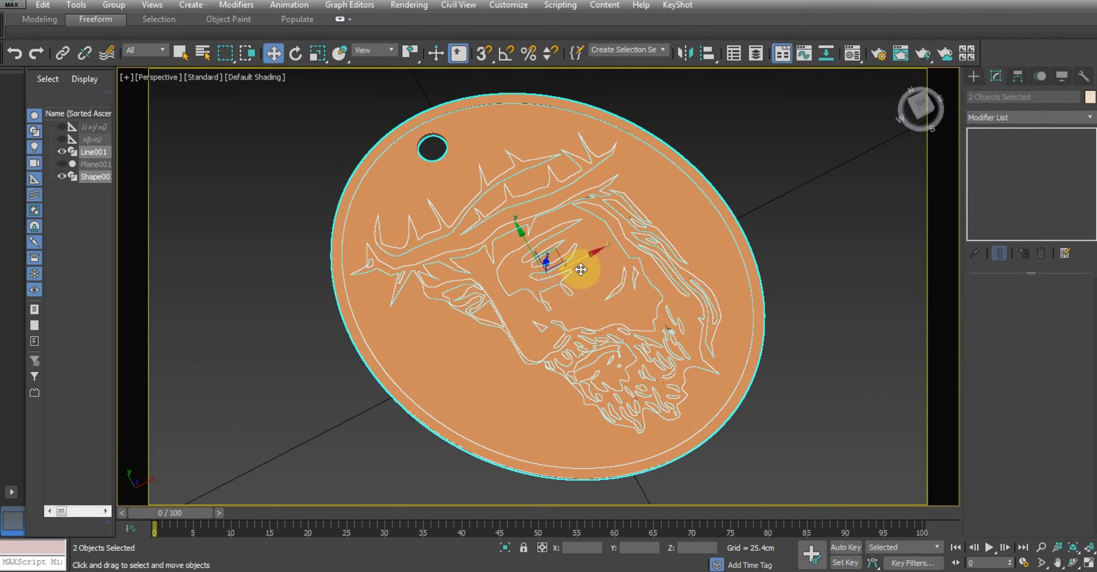
middle_click_drag(588, 269, 582, 267)
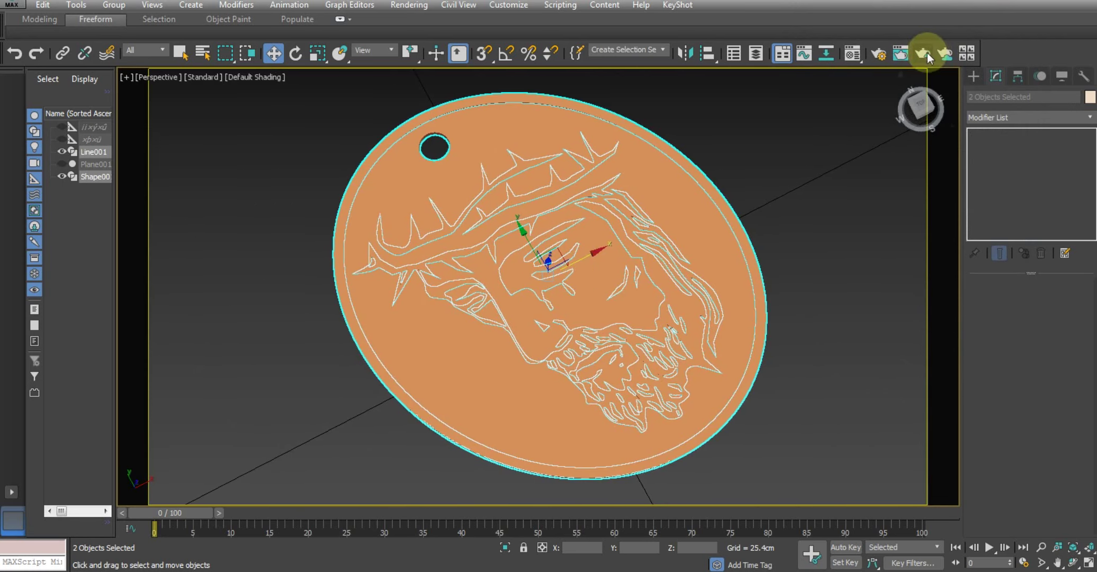
- Raise the orange material's Specular Level to 53 and render a test image
key("m")
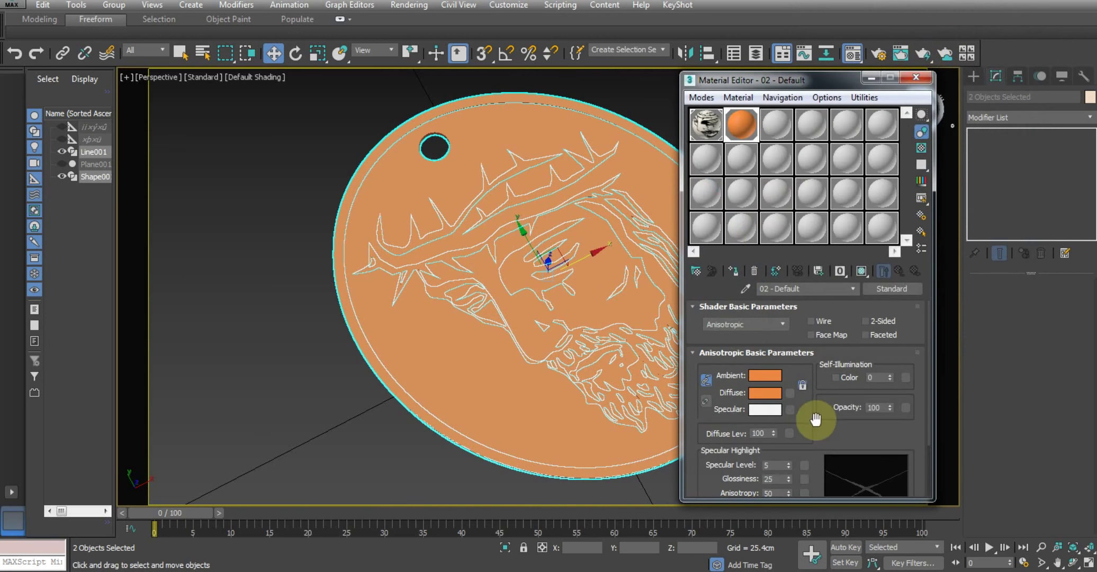
mouse_move(789, 465)
left_mouse_down()
mouse_move(801, 456)
mouse_move(788, 440)
left_mouse_up()
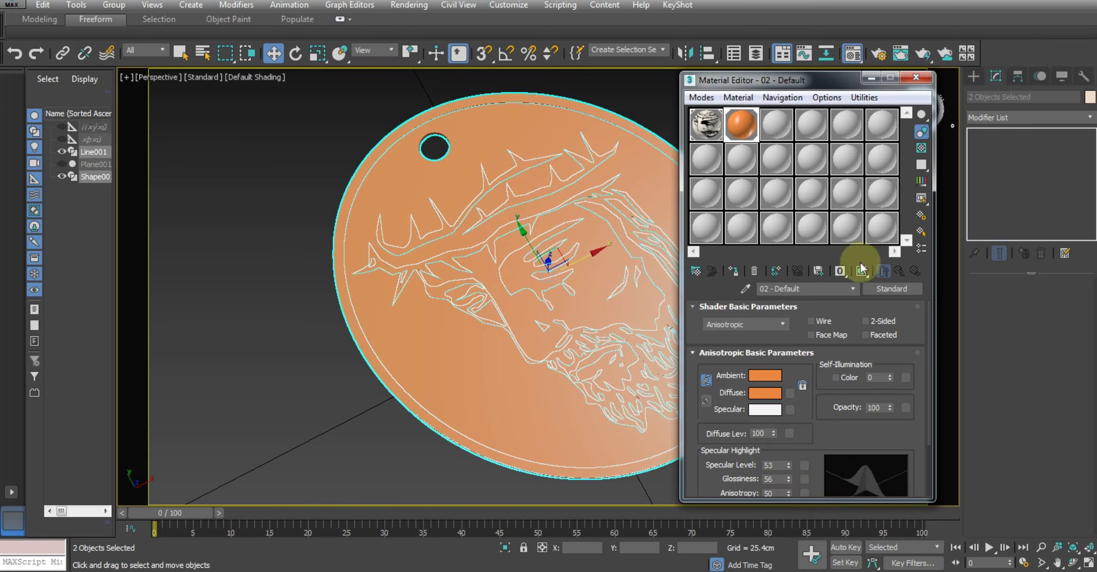
left_click(899, 58)
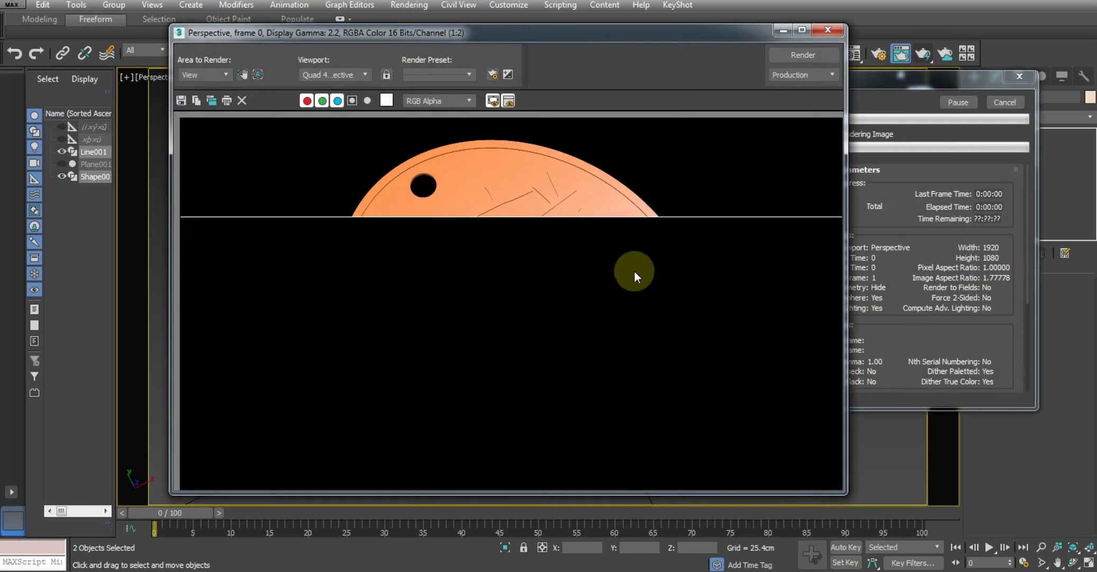
left_click(825, 32)
key("m")
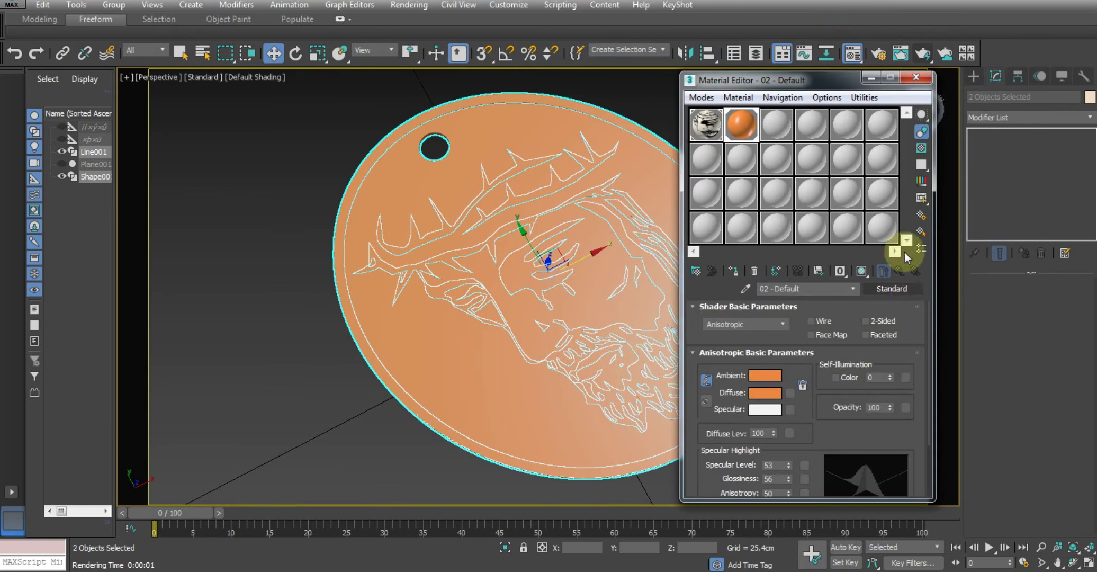
- Load the VRay Render Setup preset to switch the renderer to V-Ray
left_click(915, 77)
left_click(879, 53)
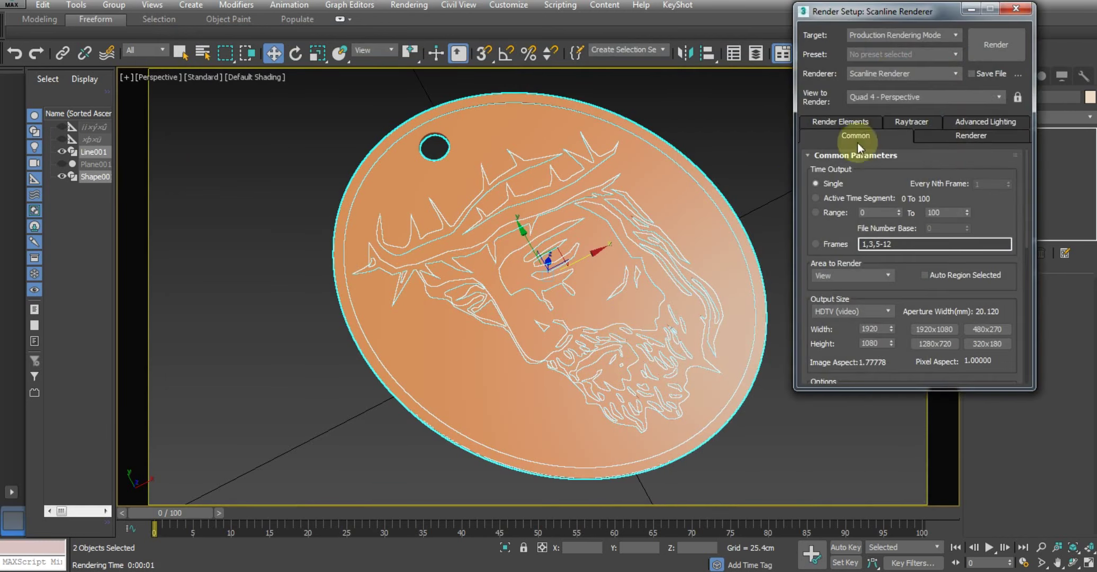
left_click(889, 54)
left_click(868, 78)
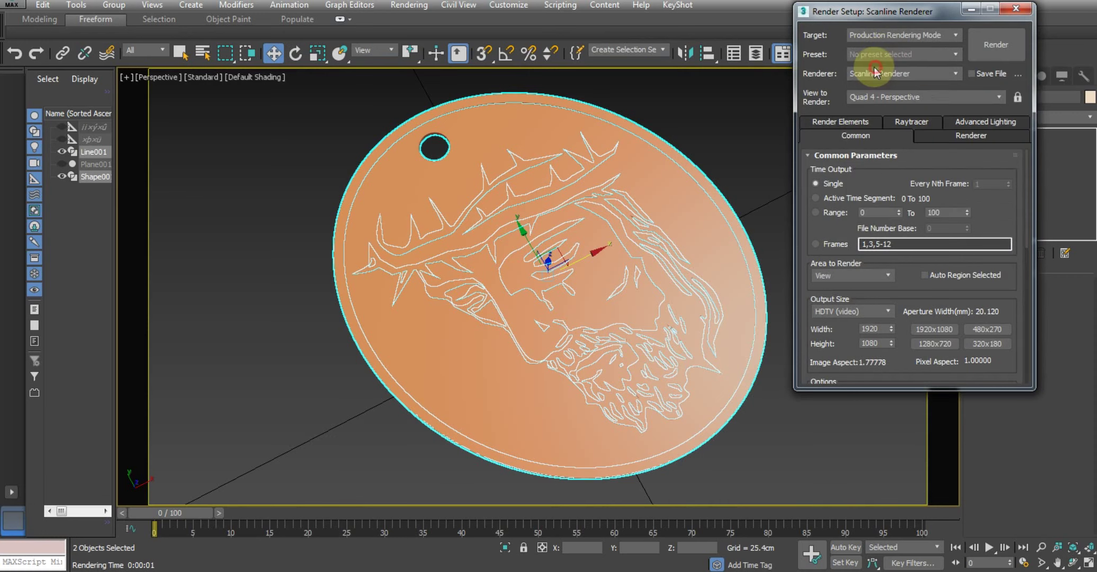
left_click(610, 422)
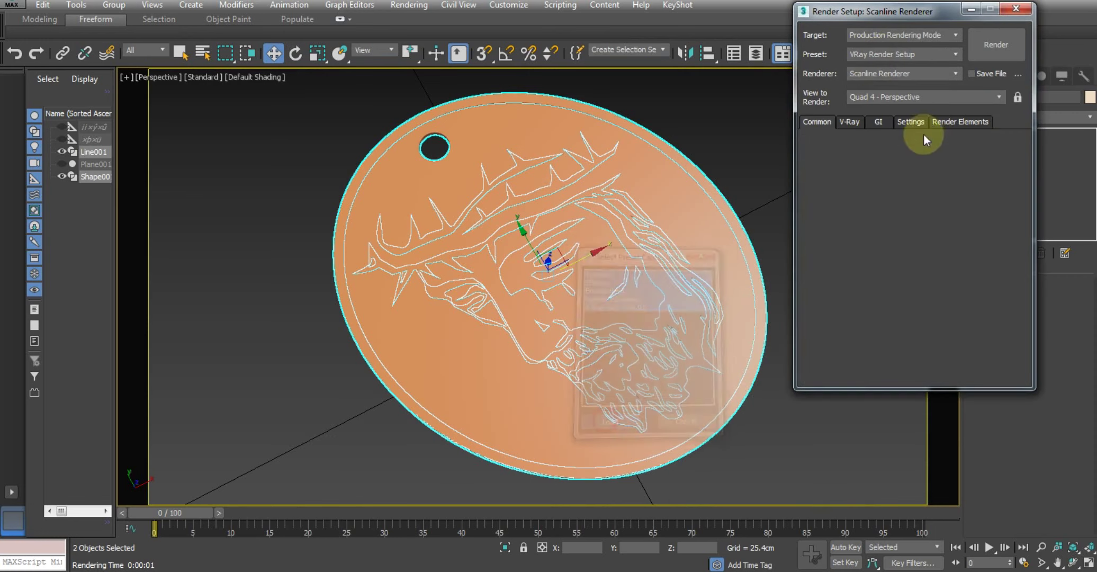
left_click(1018, 10)
- Change the pendant's material type to VRaySkinMtl
key("m")
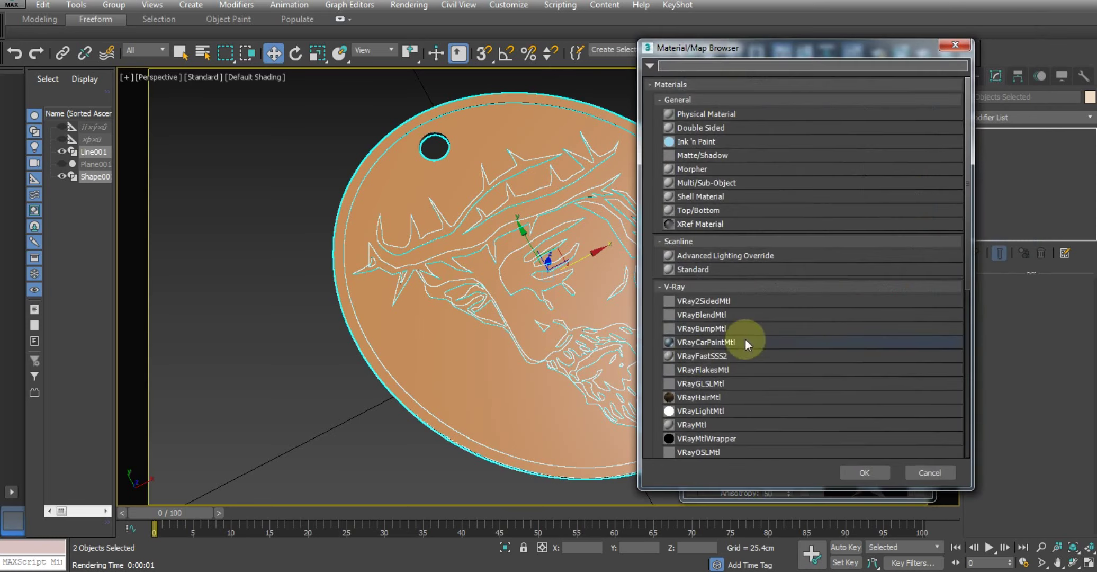
left_click(704, 371)
scroll(702, 365, "down", 2)
scroll(703, 366, "down", 2)
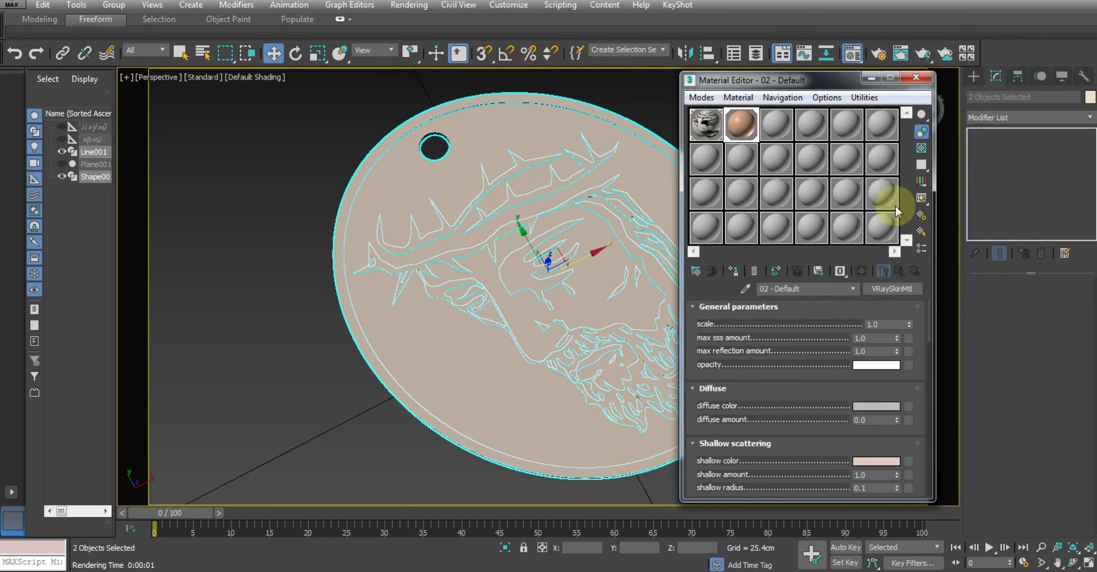
left_click(915, 80)
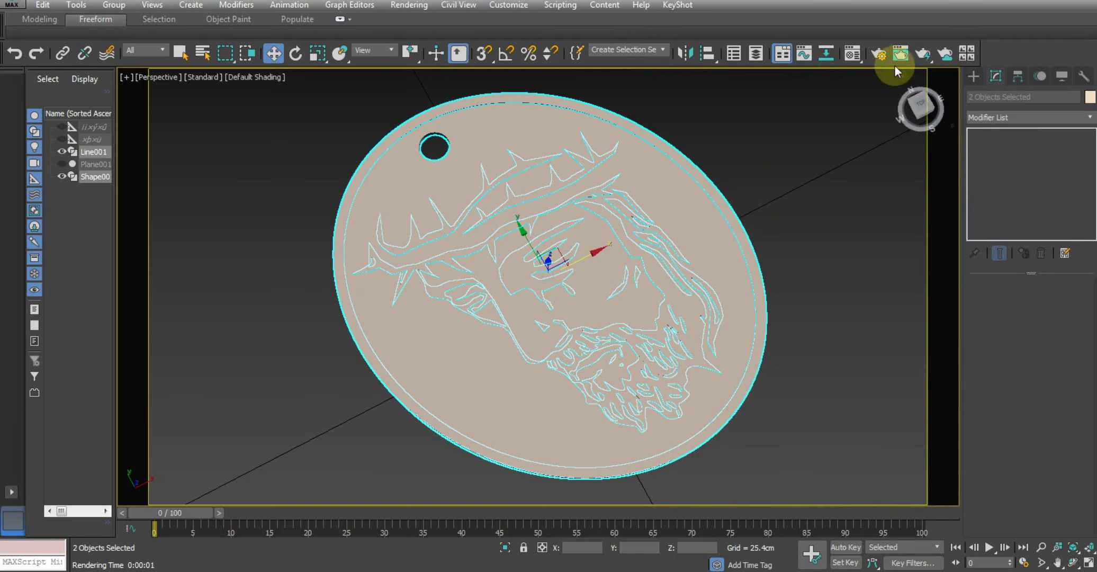
- Start a V-Ray render and enable exposure correction in the frame buffer
left_click(924, 53)
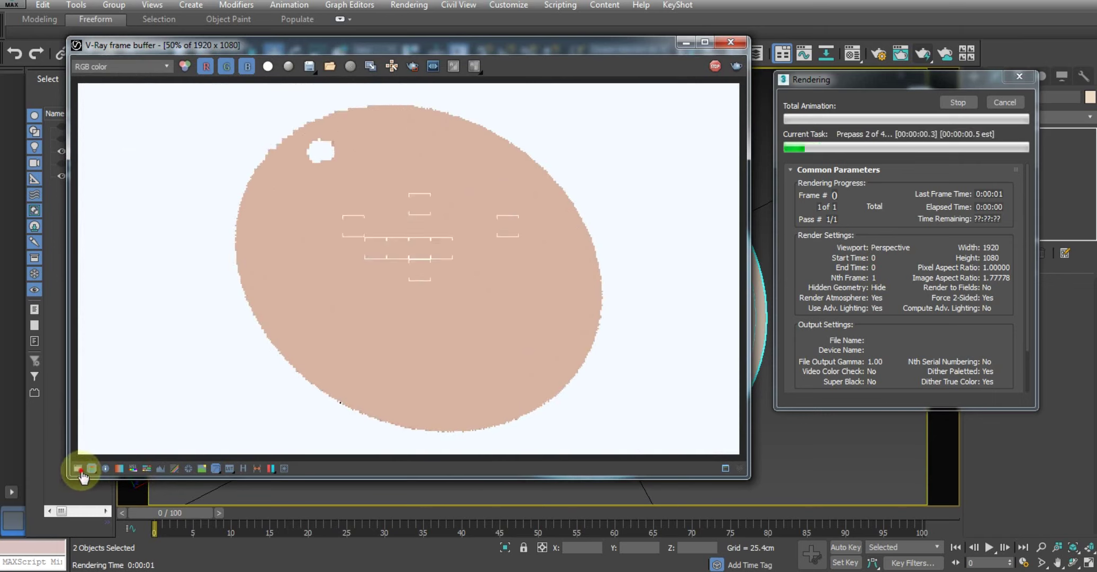
left_click(78, 468)
left_click(758, 83)
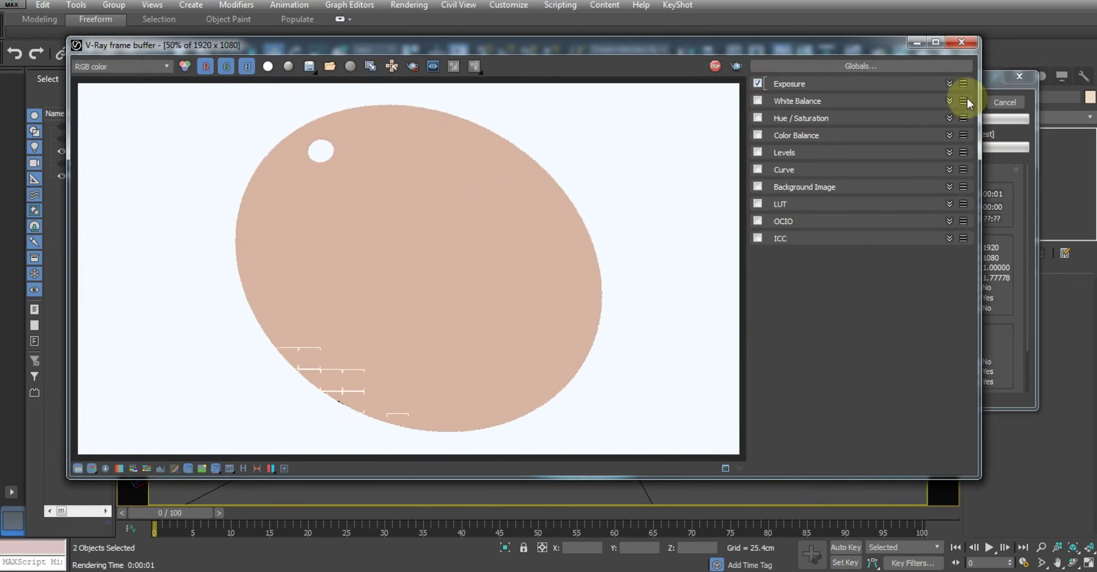
left_click(949, 83)
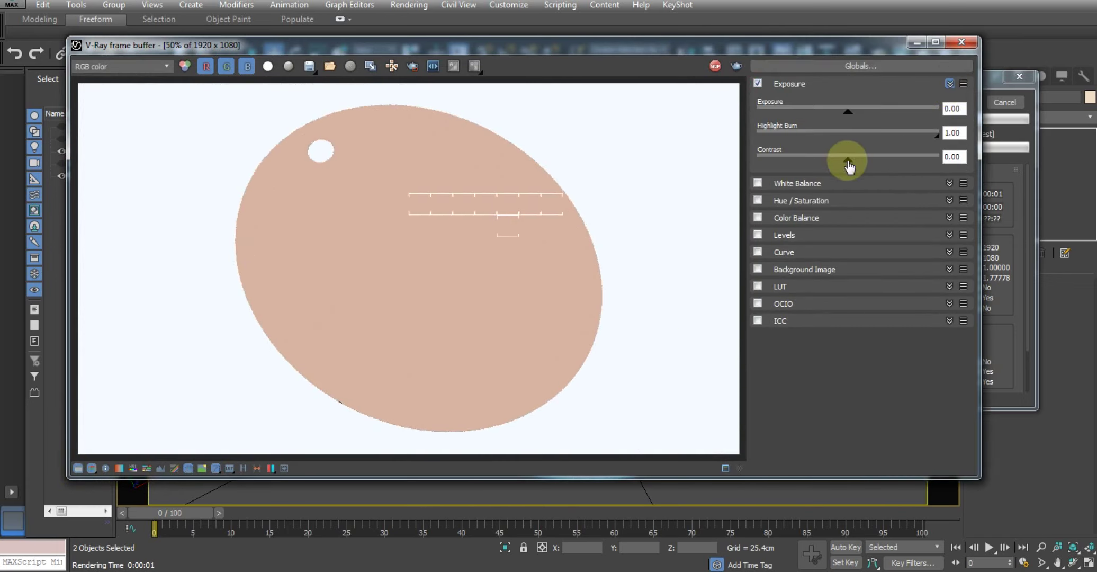
- Set exposure to 0.32, highlight burn to 0.69 and contrast to 0.18
left_click_drag(847, 160, 859, 159)
mouse_move(848, 111)
left_mouse_down()
mouse_move(857, 113)
mouse_move(842, 119)
left_mouse_up()
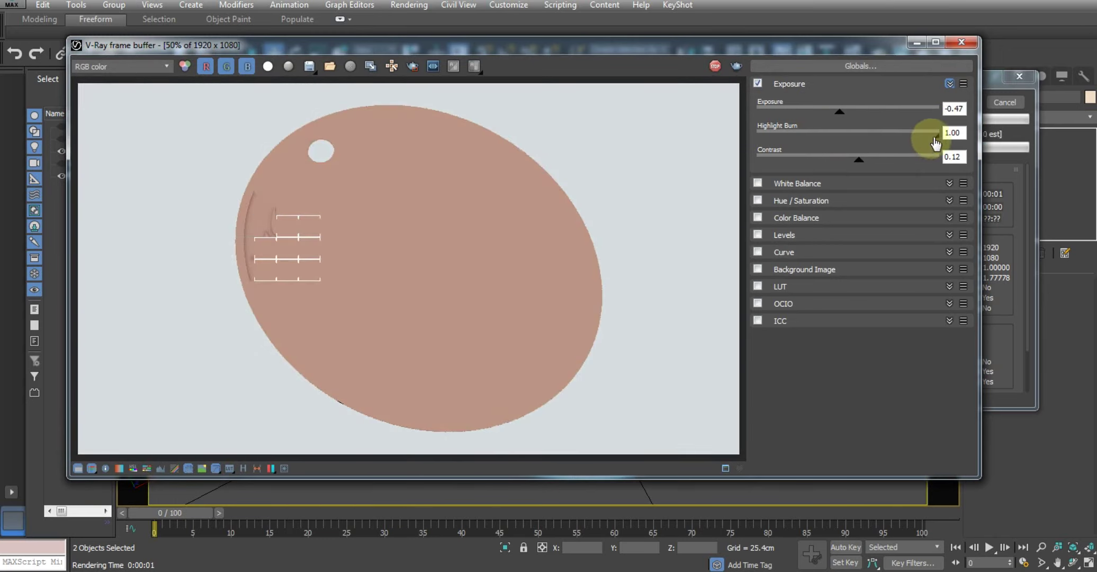
left_click_drag(935, 136, 900, 140)
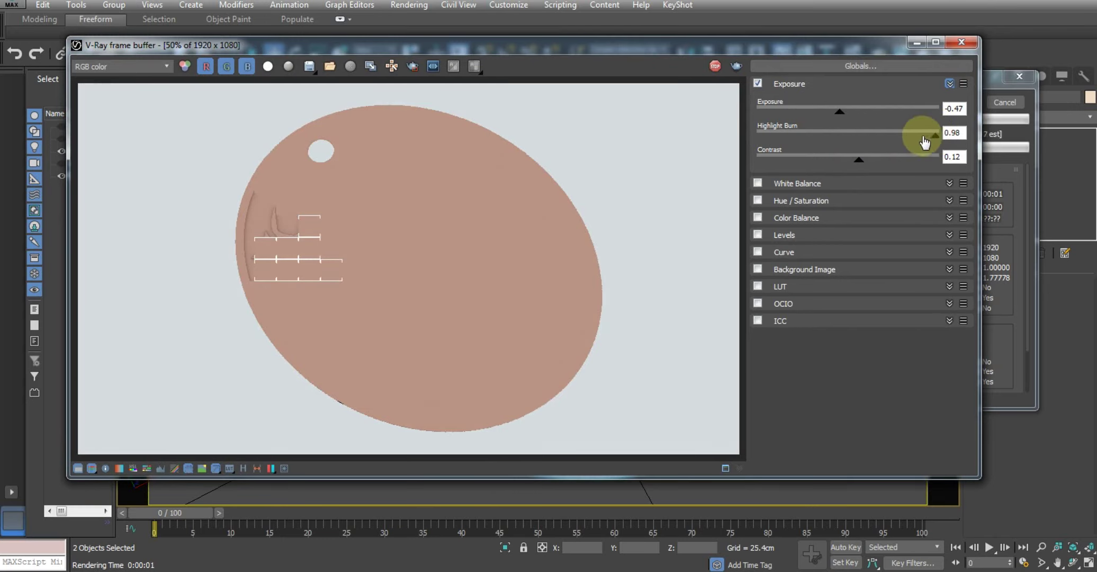
left_click(933, 136)
mouse_move(922, 139)
left_mouse_down()
mouse_move(885, 138)
mouse_move(853, 115)
mouse_move(874, 115)
mouse_move(852, 115)
left_mouse_up()
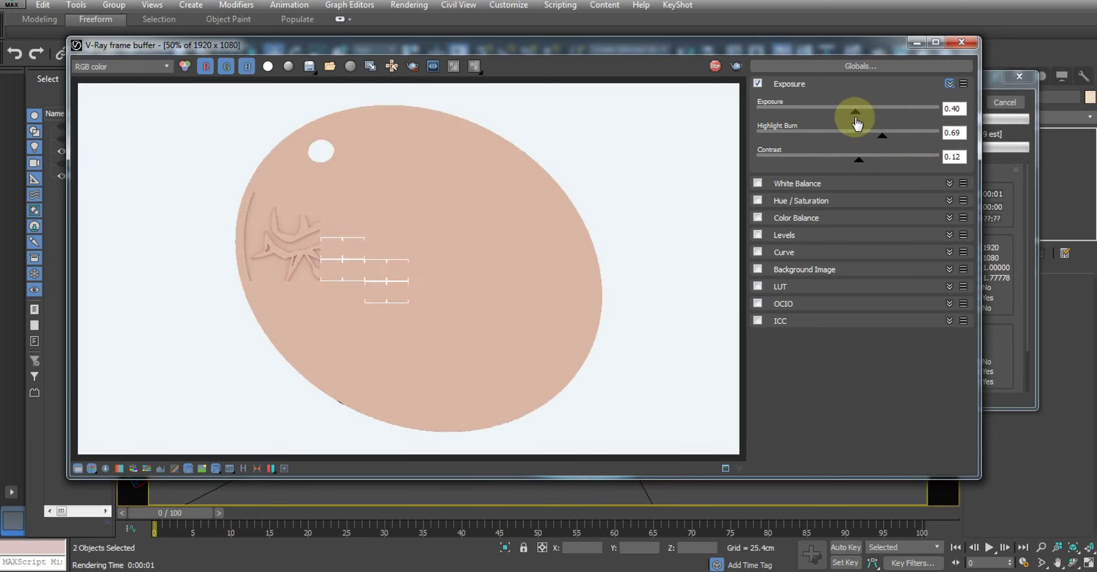
left_click_drag(858, 160, 866, 160)
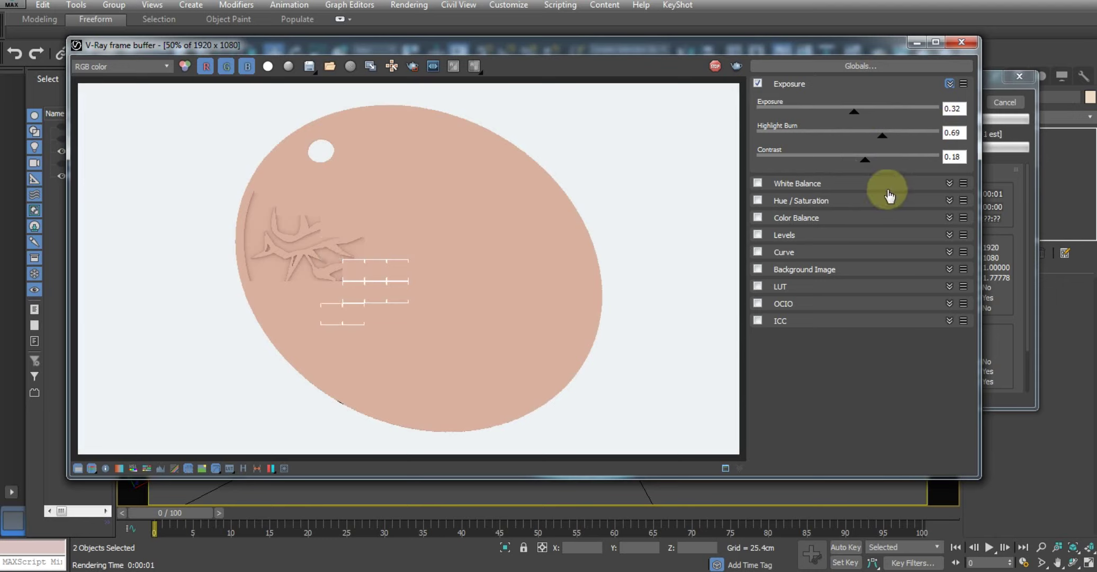
- Enable white balance at temperature 7500 and move the frame buffer aside to reveal render progress
left_click(948, 183)
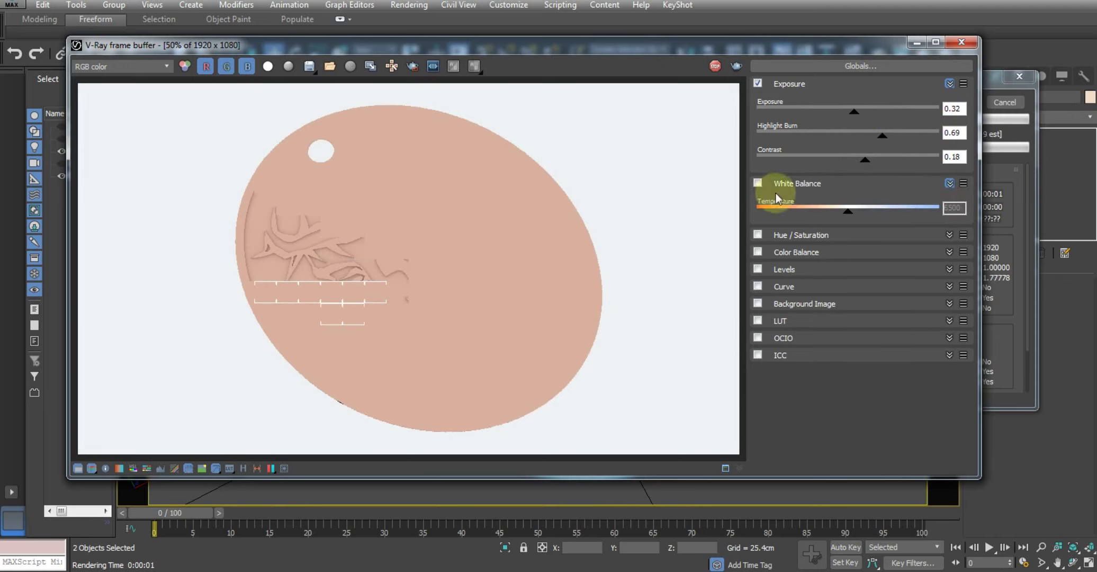
left_click(946, 208)
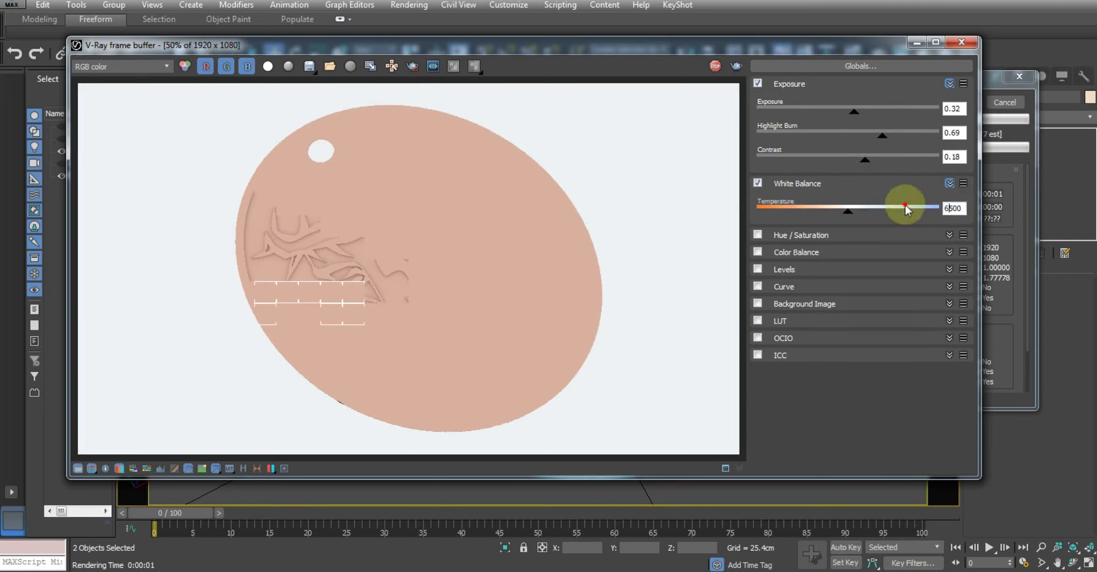
type("7")
key("Return")
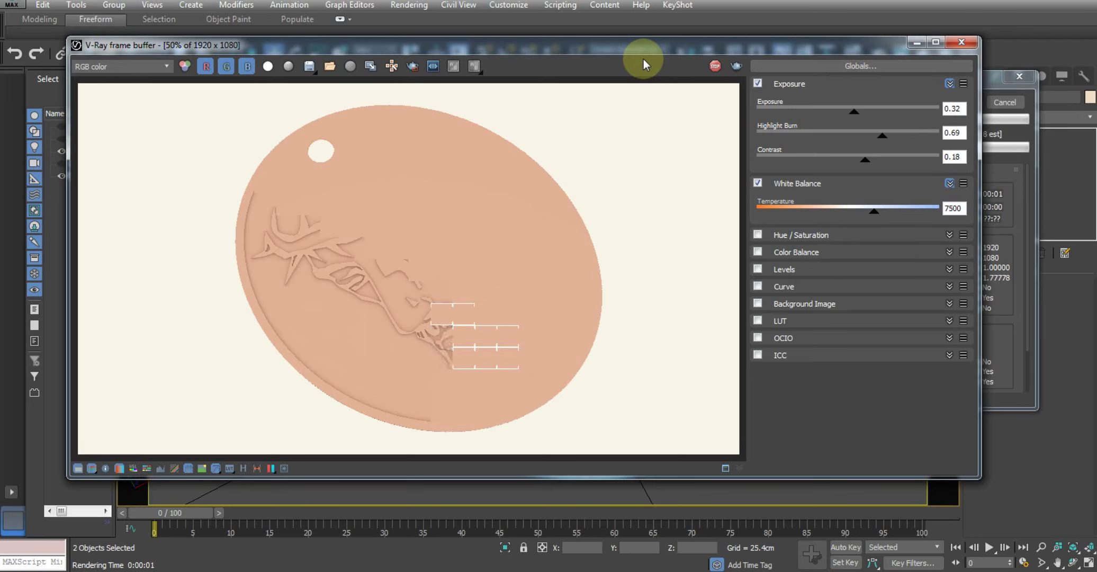
left_click(377, 325)
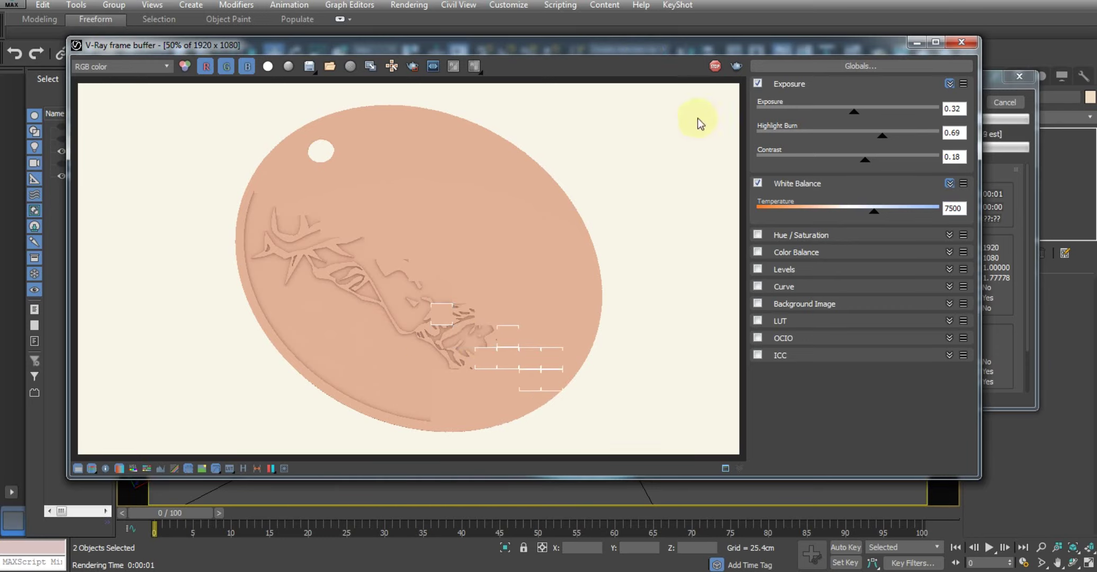
left_click_drag(670, 46, 634, 61)
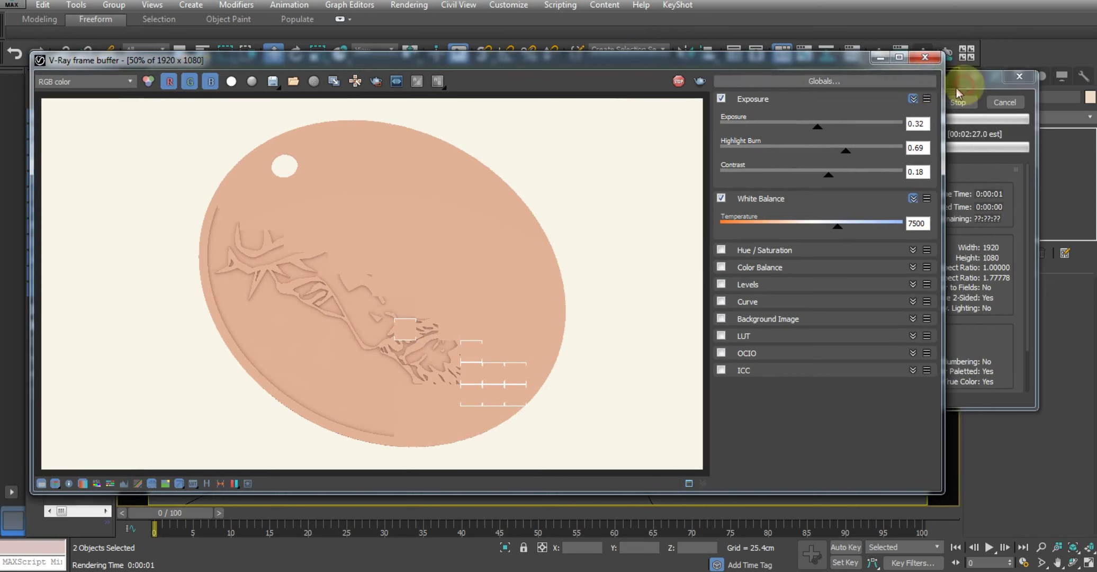
- Bring the Rendering progress dialog to the front while the V-Ray render continues
left_click(957, 88)
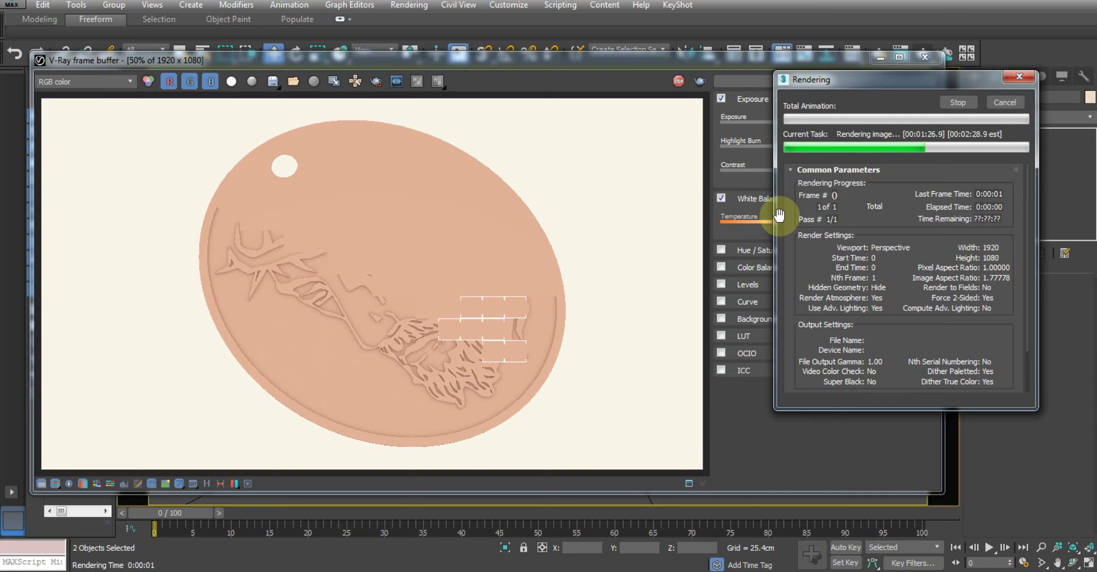
- Bring the V-Ray frame buffer forward and zoom in and out on the beard and crown relief
left_click(415, 386)
scroll(415, 384, "up", 1)
scroll(378, 310, "up", 1)
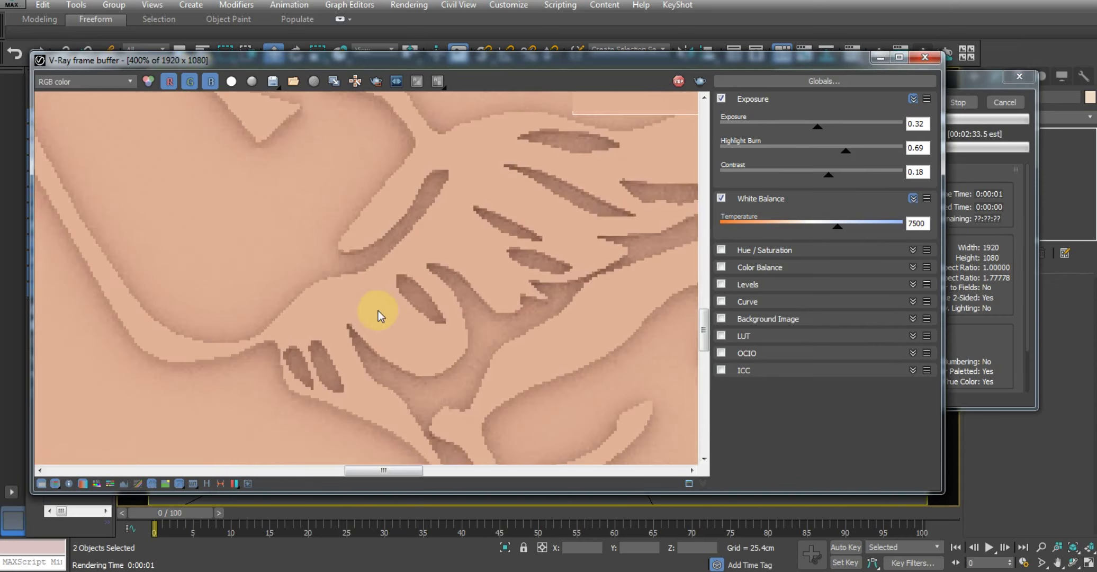
scroll(381, 309, "down", 1)
scroll(384, 334, "down", 1)
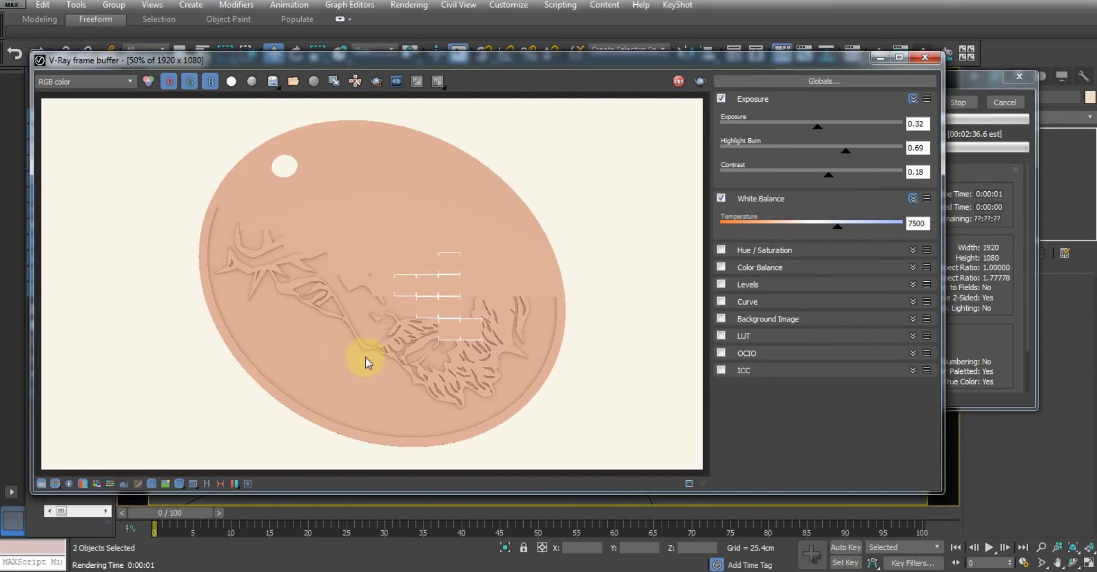
scroll(365, 356, "up", 2)
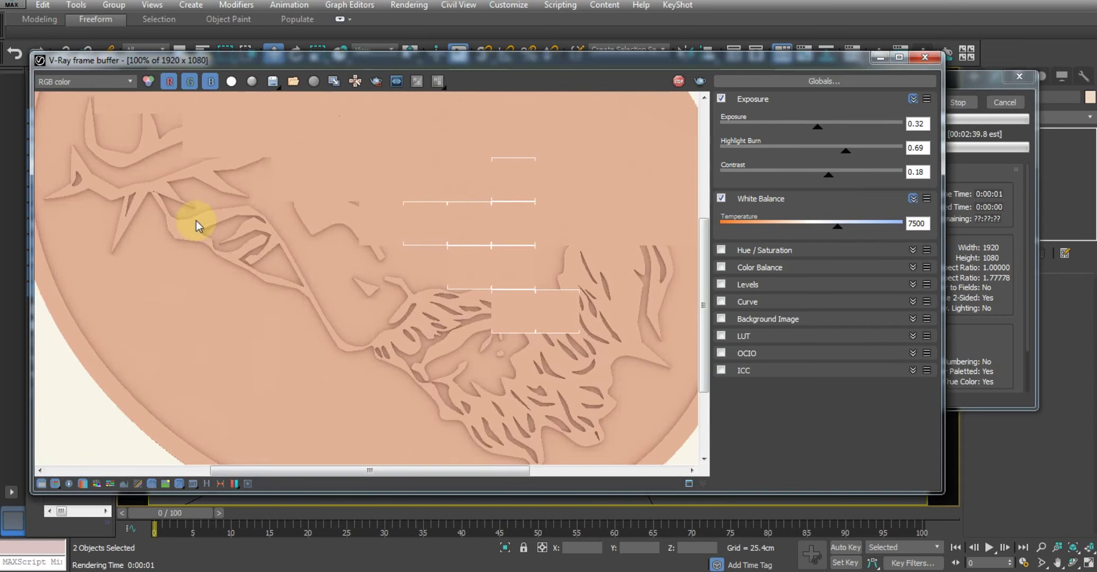
scroll(93, 189, "up", 1)
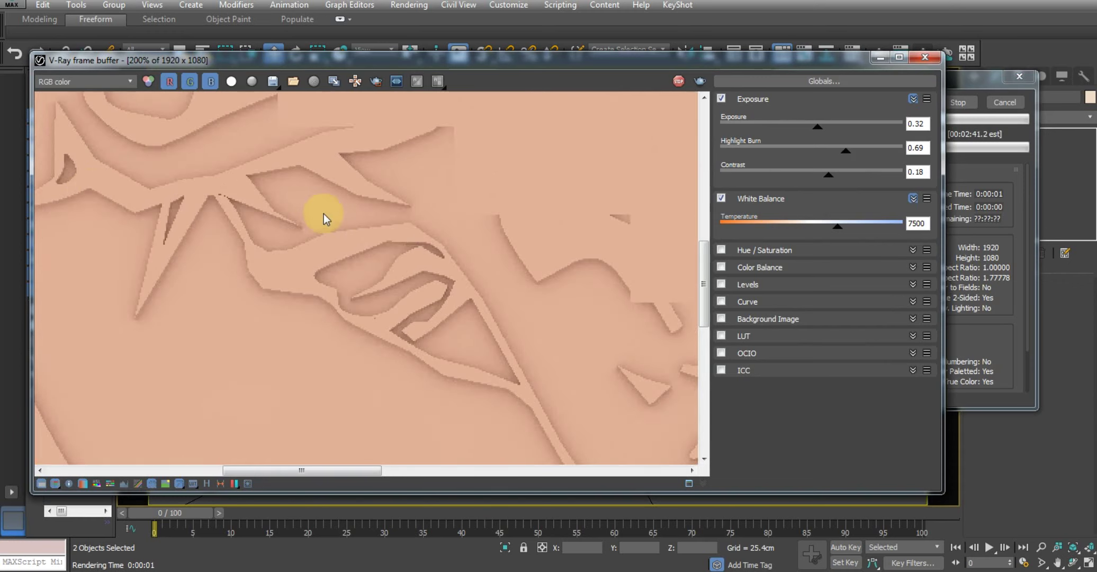
scroll(323, 213, "down", 2)
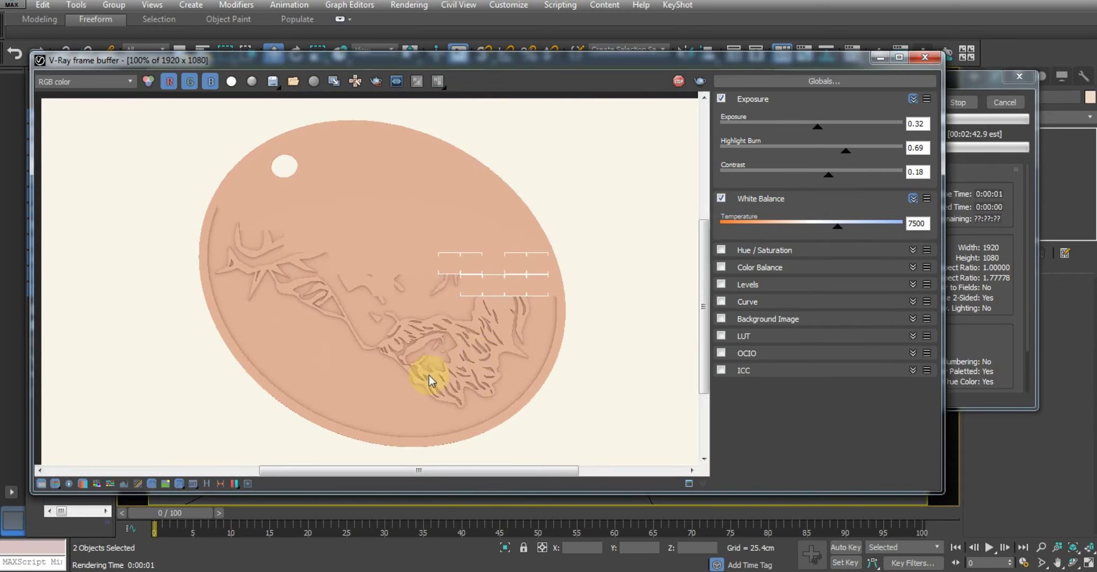
scroll(423, 368, "up", 1)
scroll(348, 335, "down", 1)
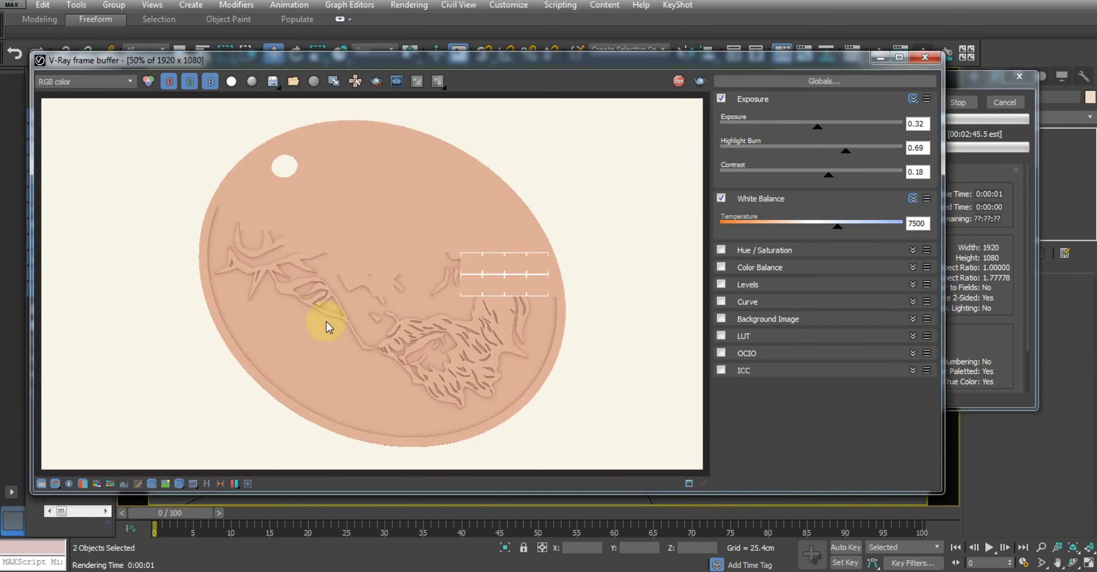
scroll(215, 285, "up", 1)
scroll(370, 265, "up", 1)
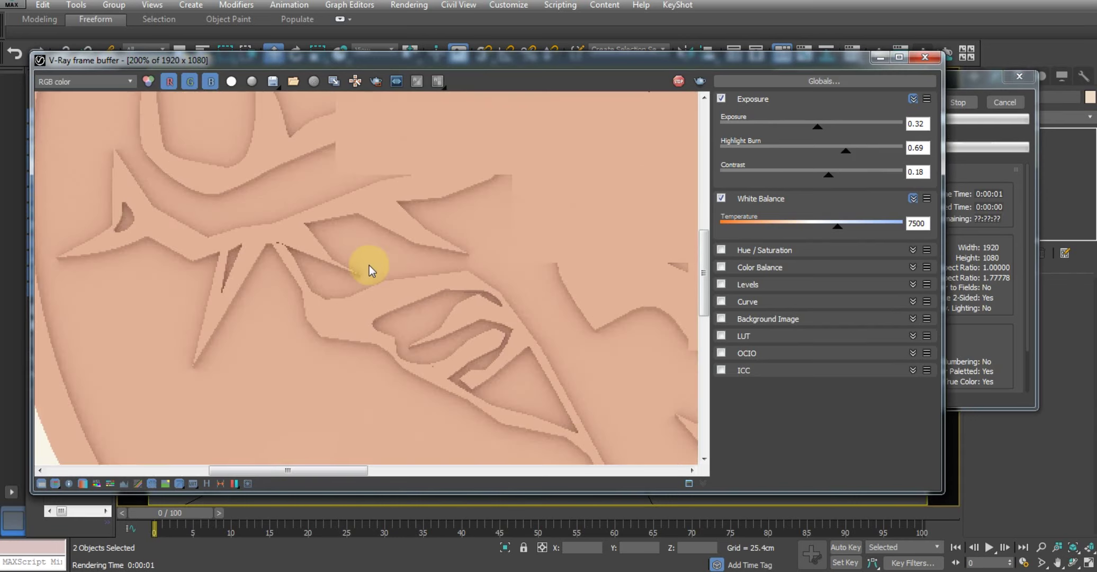
scroll(370, 265, "down", 1)
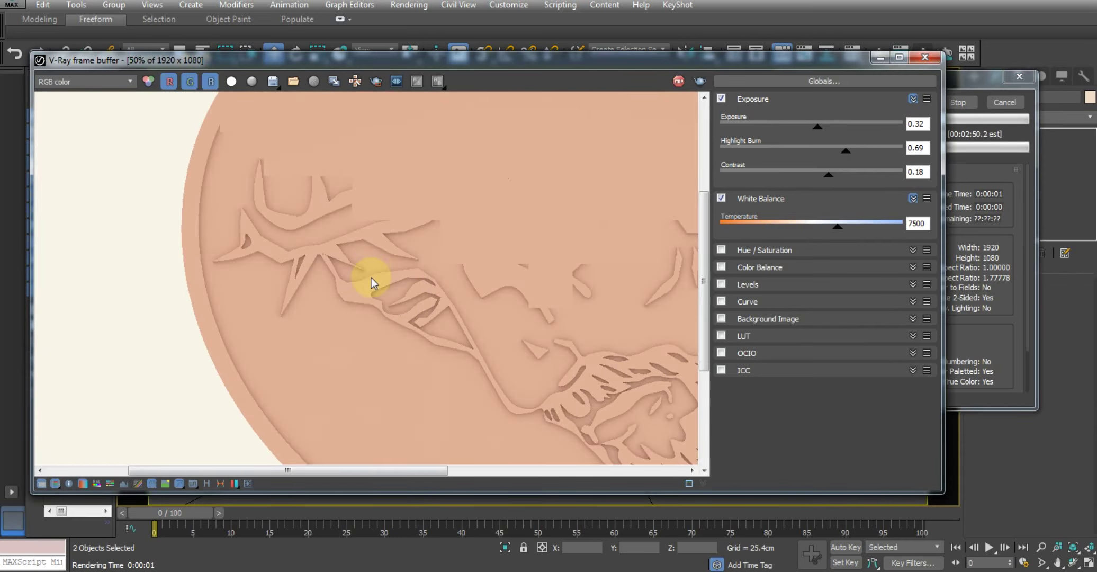
scroll(371, 277, "down", 1)
scroll(463, 358, "up", 2)
scroll(467, 349, "up", 1)
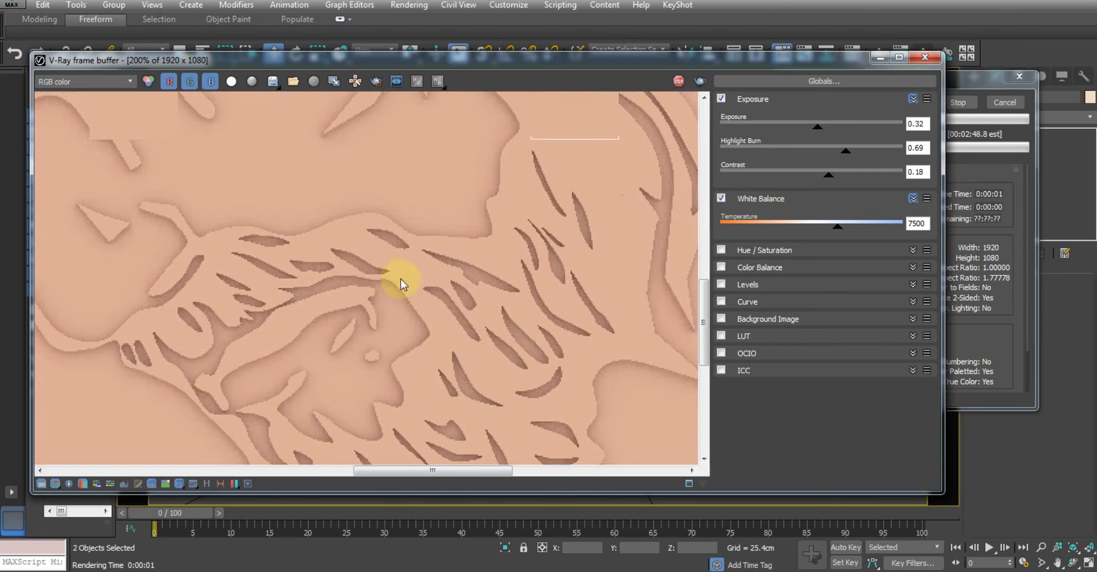
scroll(347, 269, "down", 1)
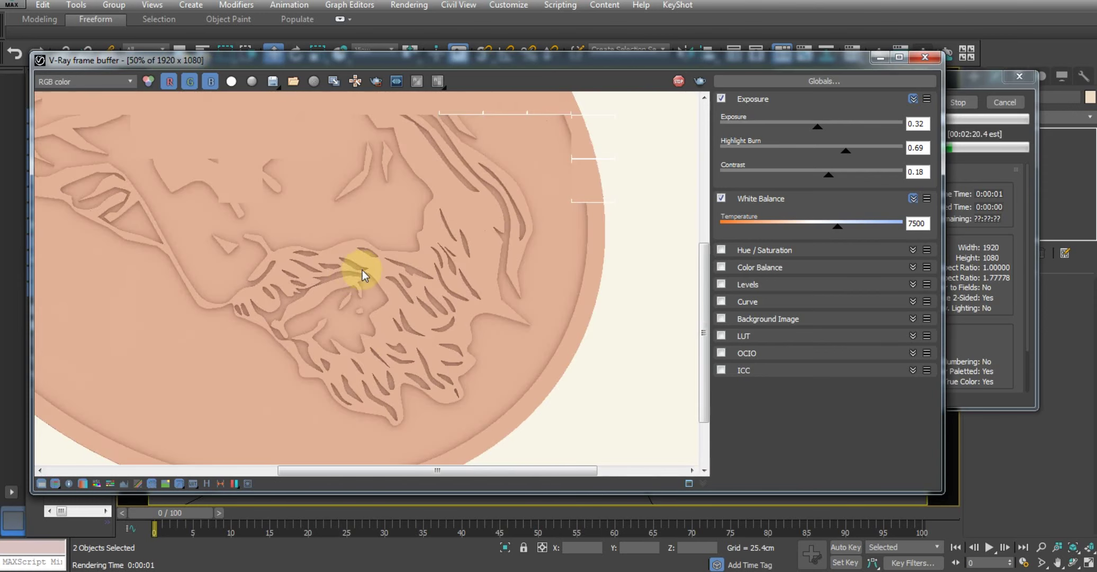
scroll(363, 270, "down", 1)
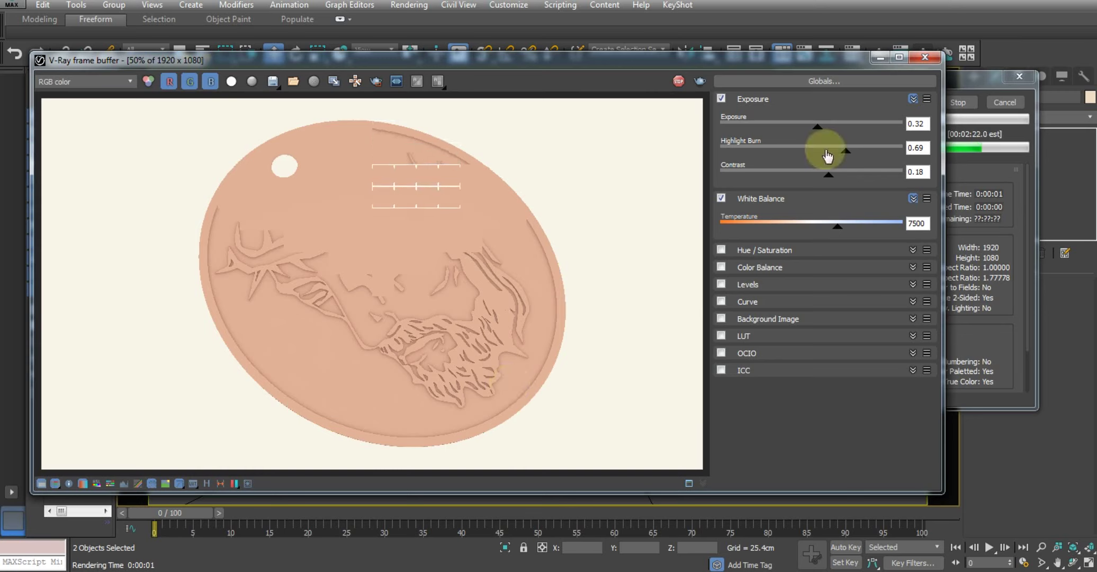
- Check the Rendering progress dialog, then return to the V-Ray frame buffer
left_click(962, 77)
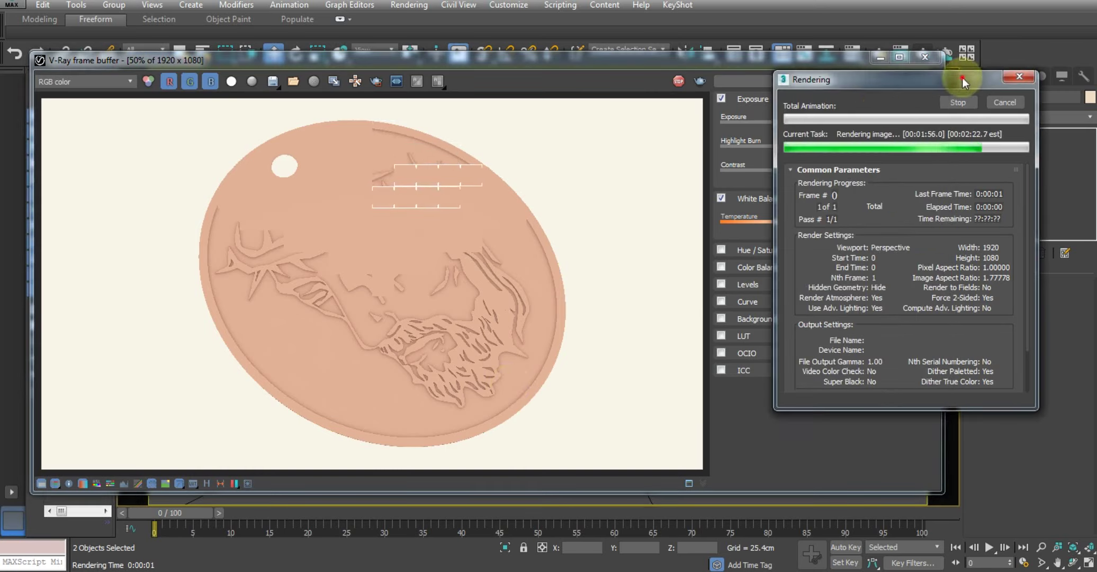
left_click(622, 62)
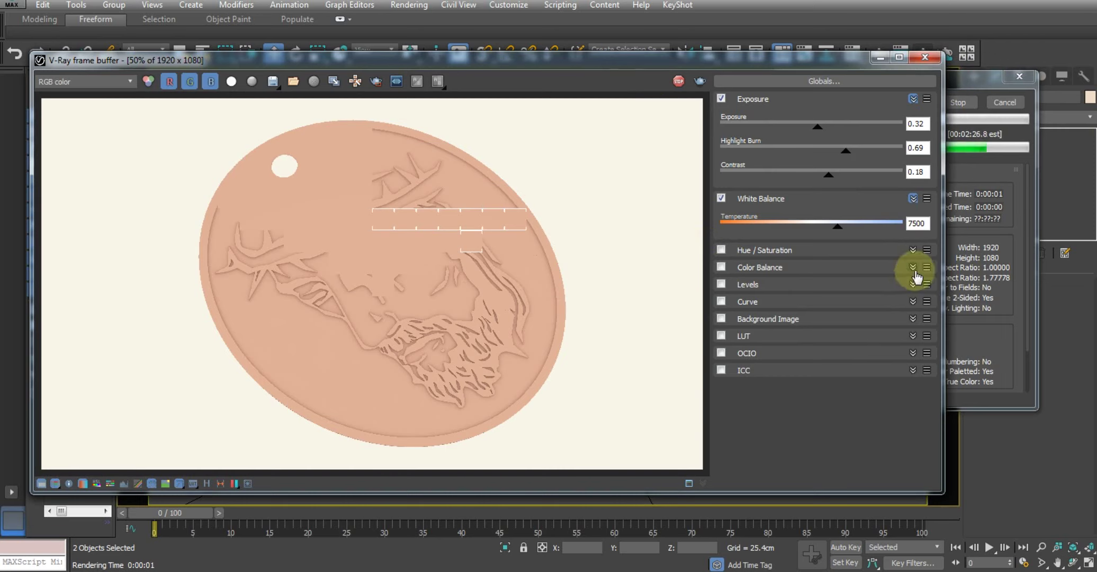
- Enable Color Balance and try tints on the Cyan/Red, Magenta/Green and Yellow/Blue sliders
left_click(722, 268)
left_click(811, 313)
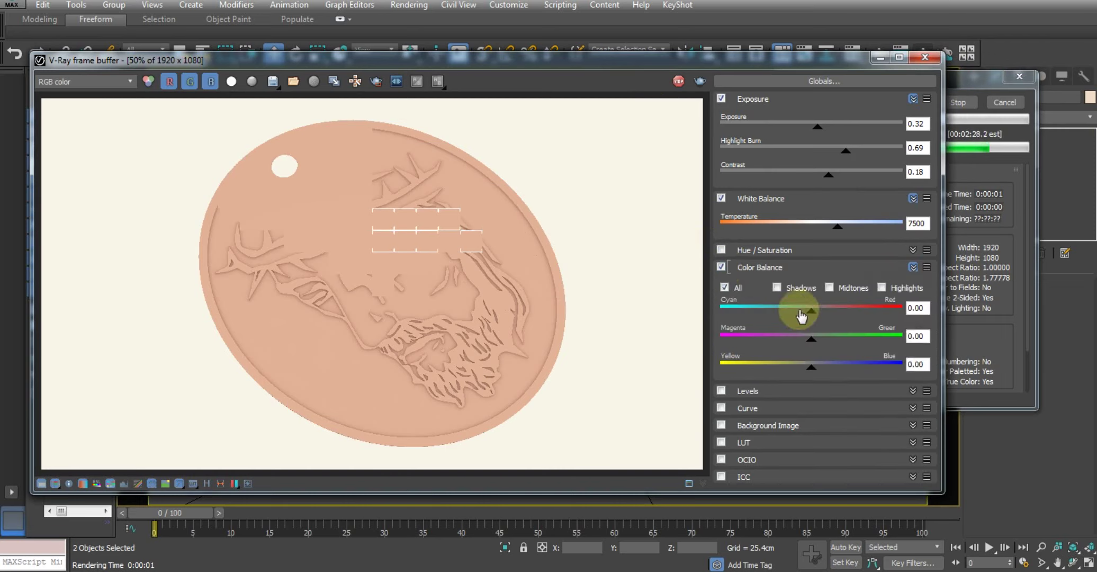
left_click_drag(813, 318, 869, 318)
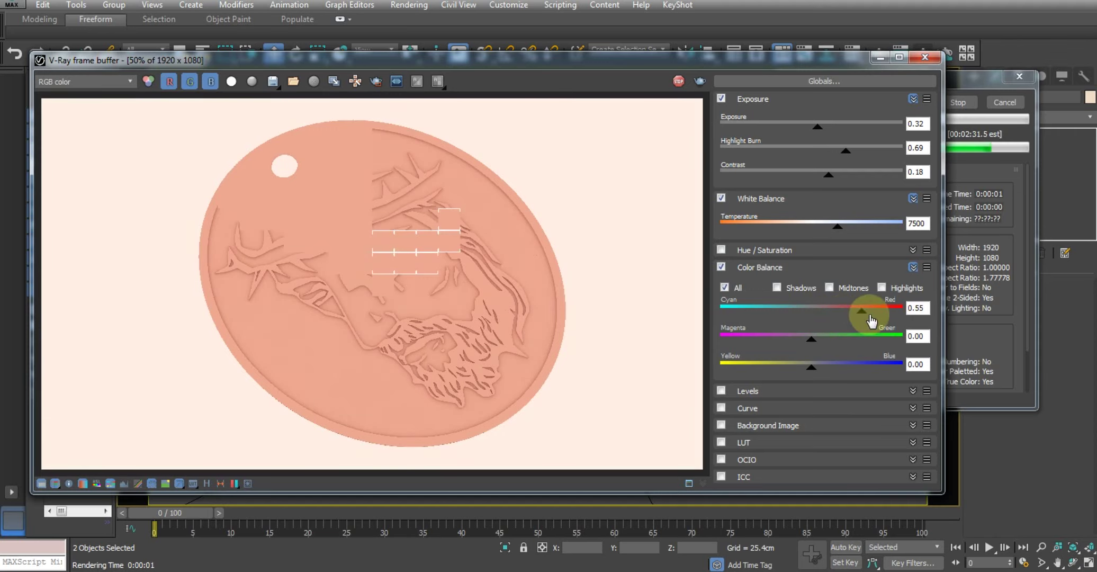
left_click_drag(810, 343, 846, 343)
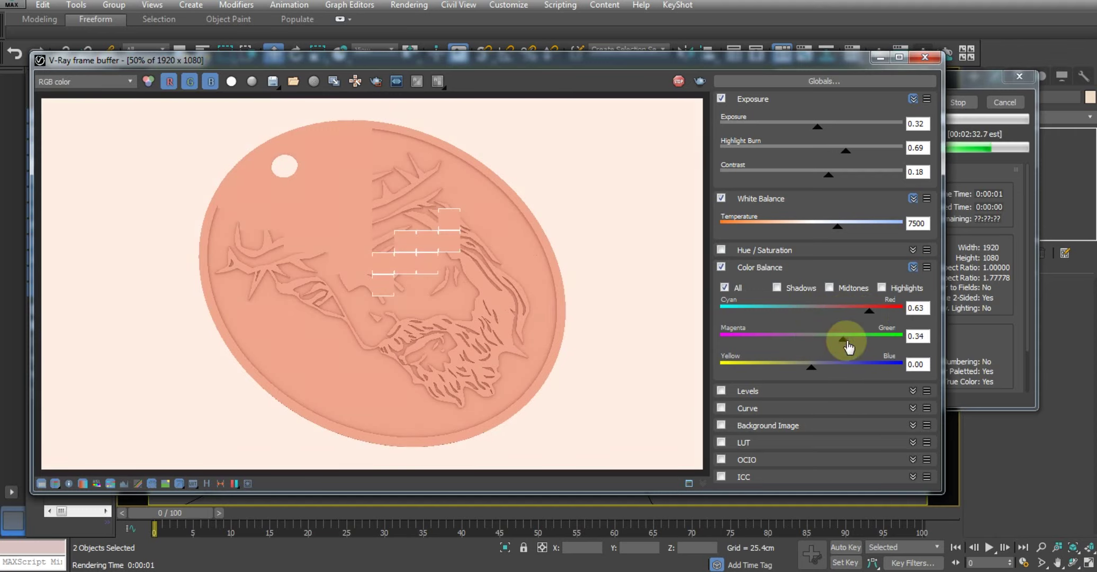
left_click(782, 343)
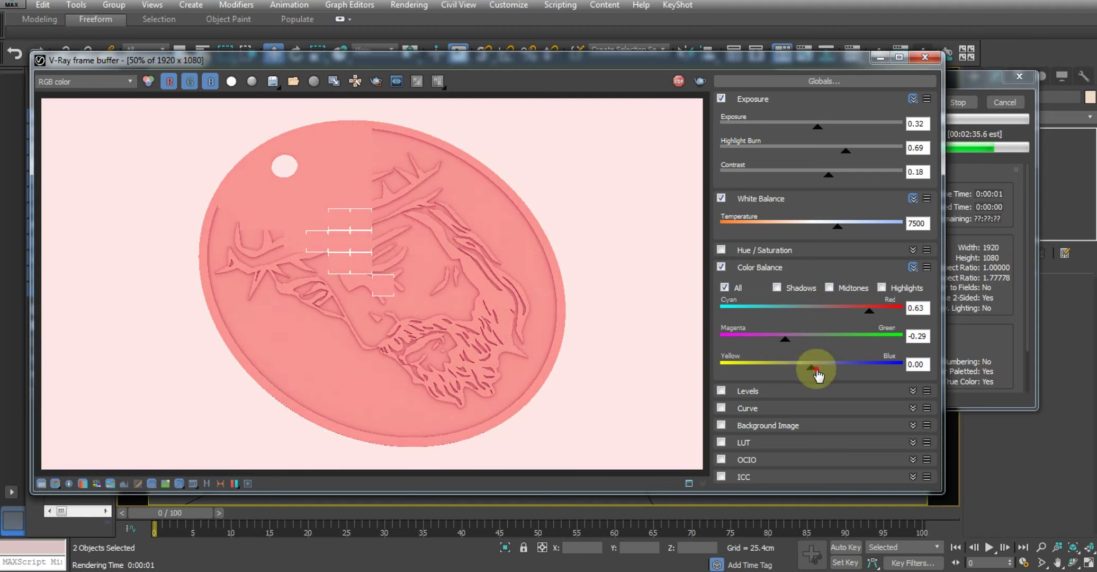
mouse_move(829, 366)
left_mouse_down()
mouse_move(837, 372)
mouse_move(778, 369)
mouse_move(805, 376)
left_mouse_up()
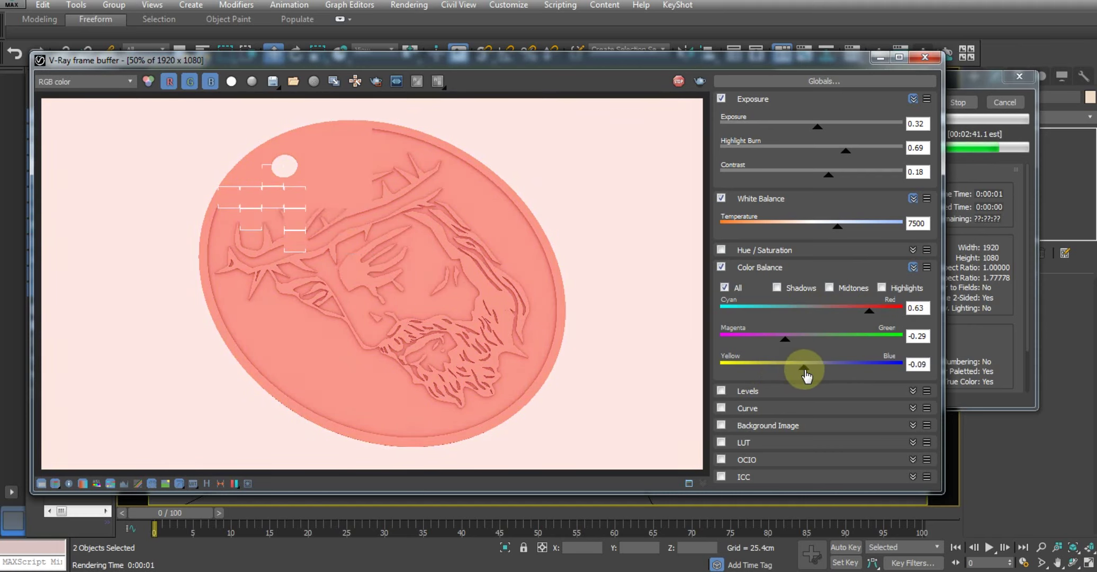
left_click_drag(786, 339, 810, 343)
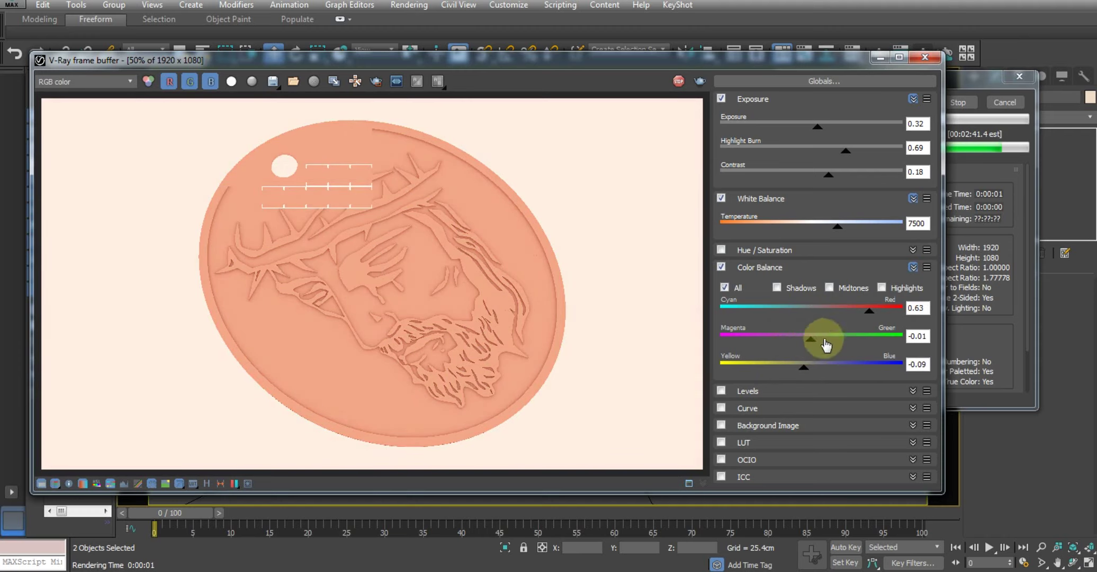
- Reset all three colour-balance sliders back to 0.00
double_click(864, 301)
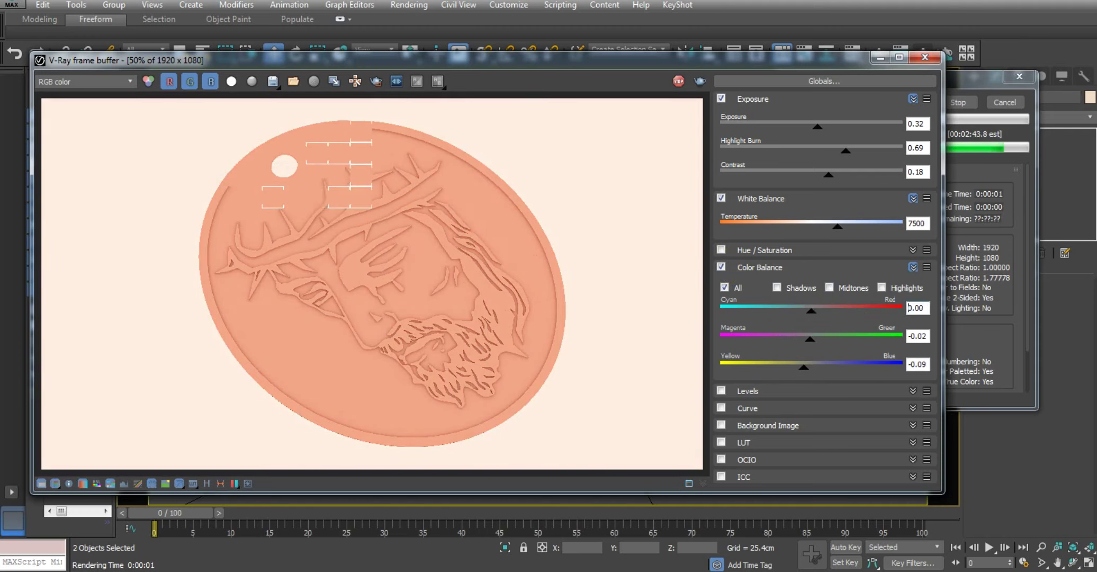
left_click(921, 335)
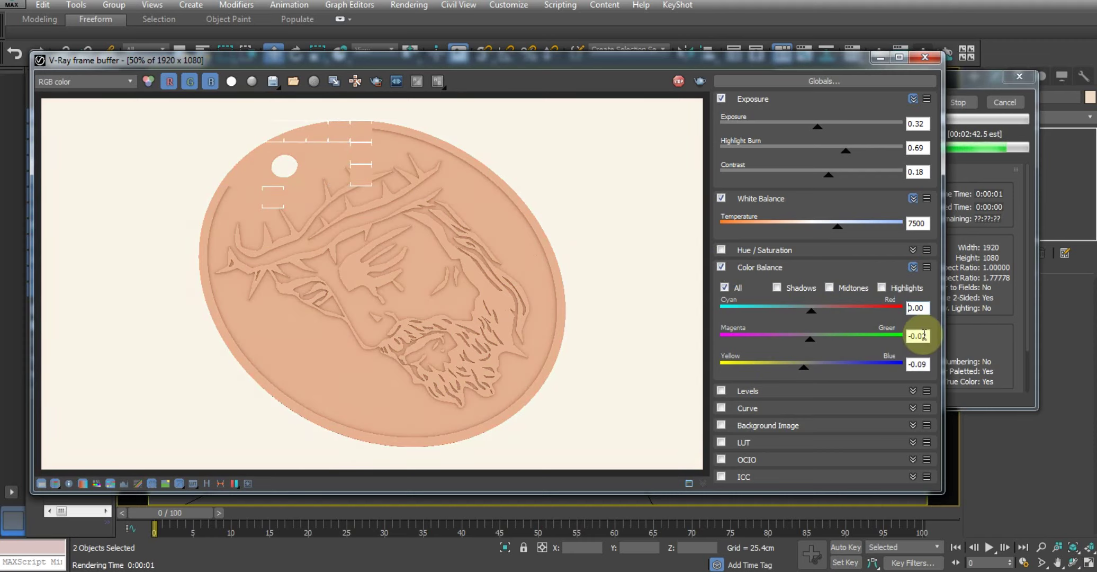
double_click(891, 338)
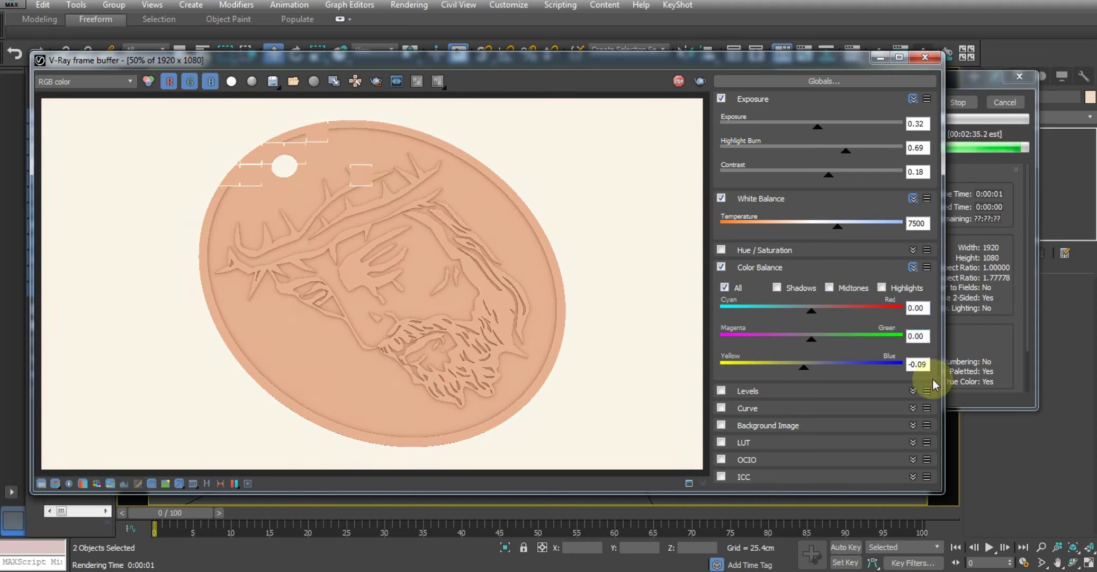
double_click(839, 359)
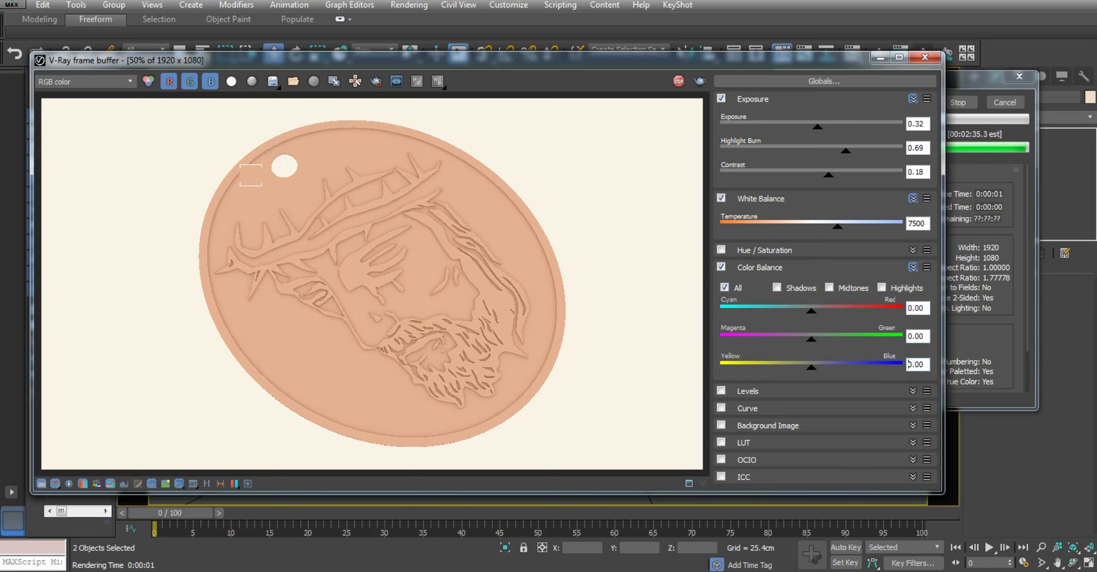
- Switch off and collapse Color Balance, then duplicate the pendant render into a 3ds Max frame buffer
left_click(721, 267)
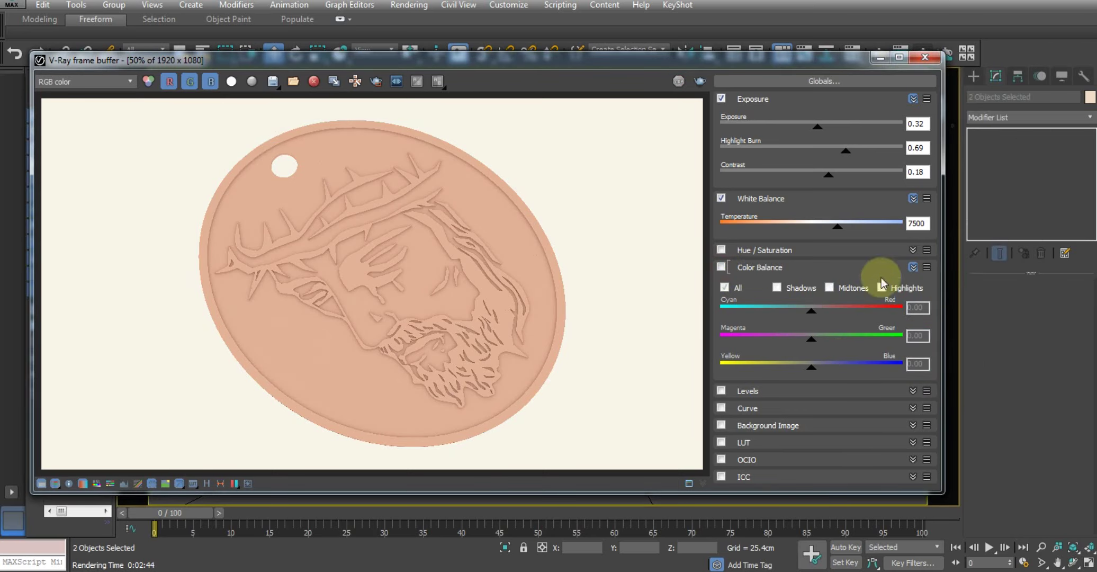
left_click(913, 267)
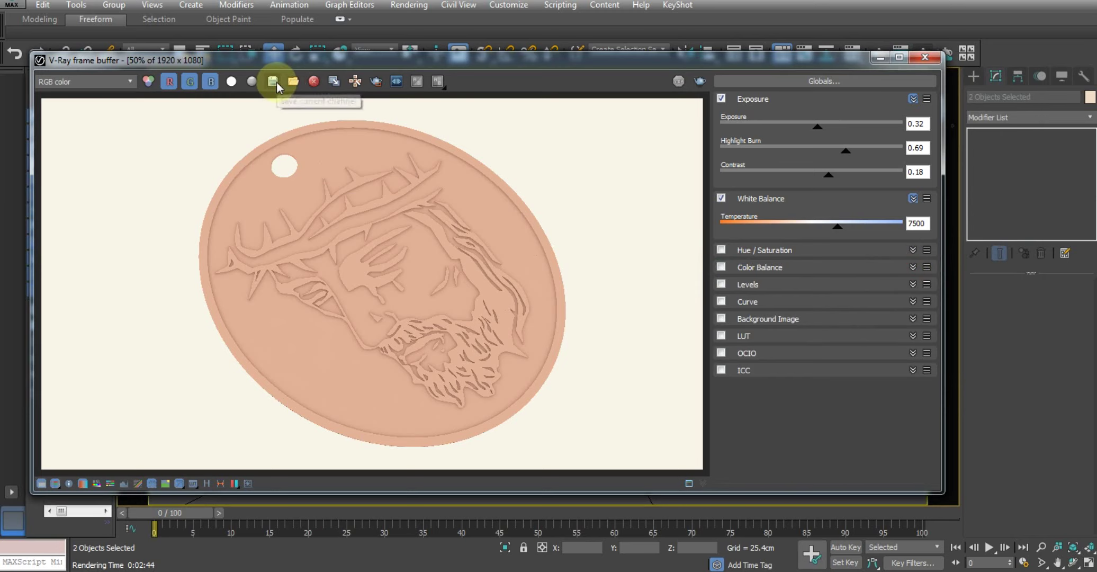
left_click(334, 82)
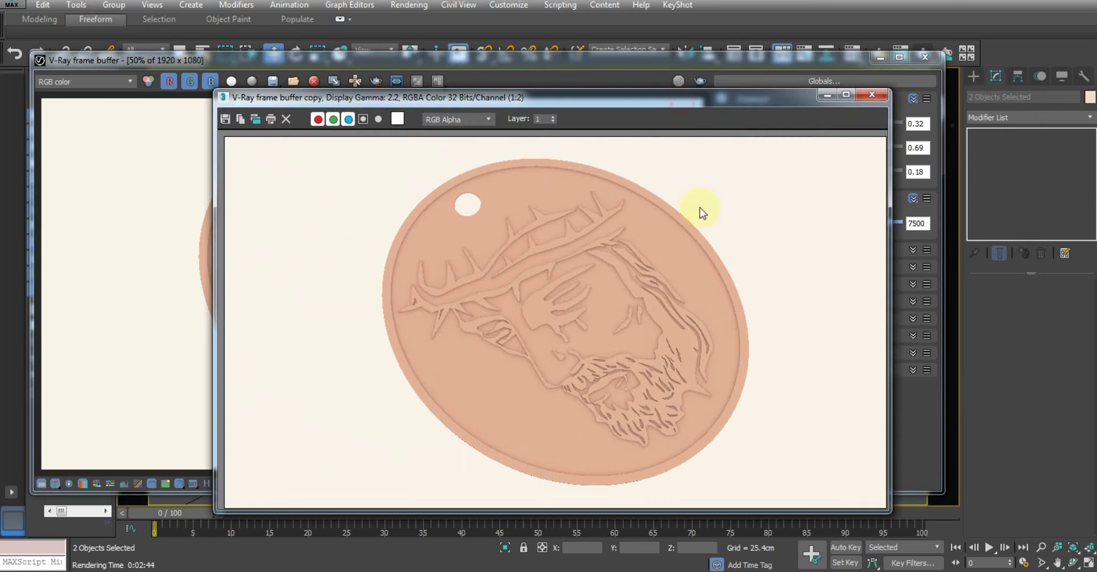